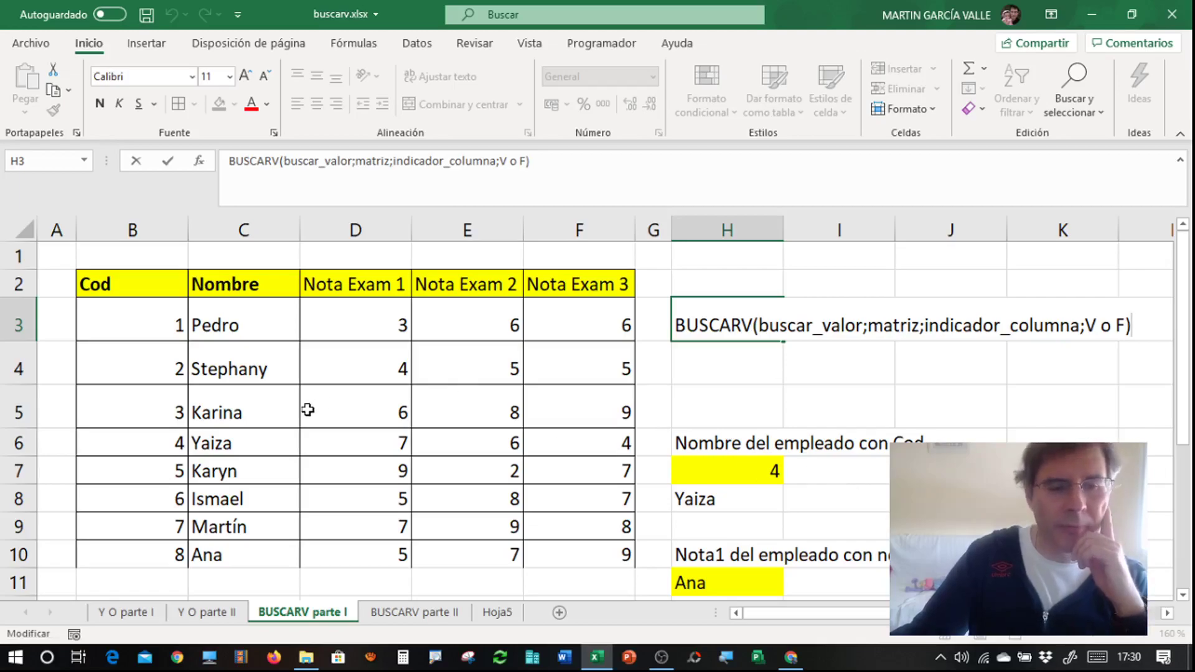
Commit the BUSCARV syntax note in H3, then reselect H3 to review it in the formula bar.
left_click(132, 449)
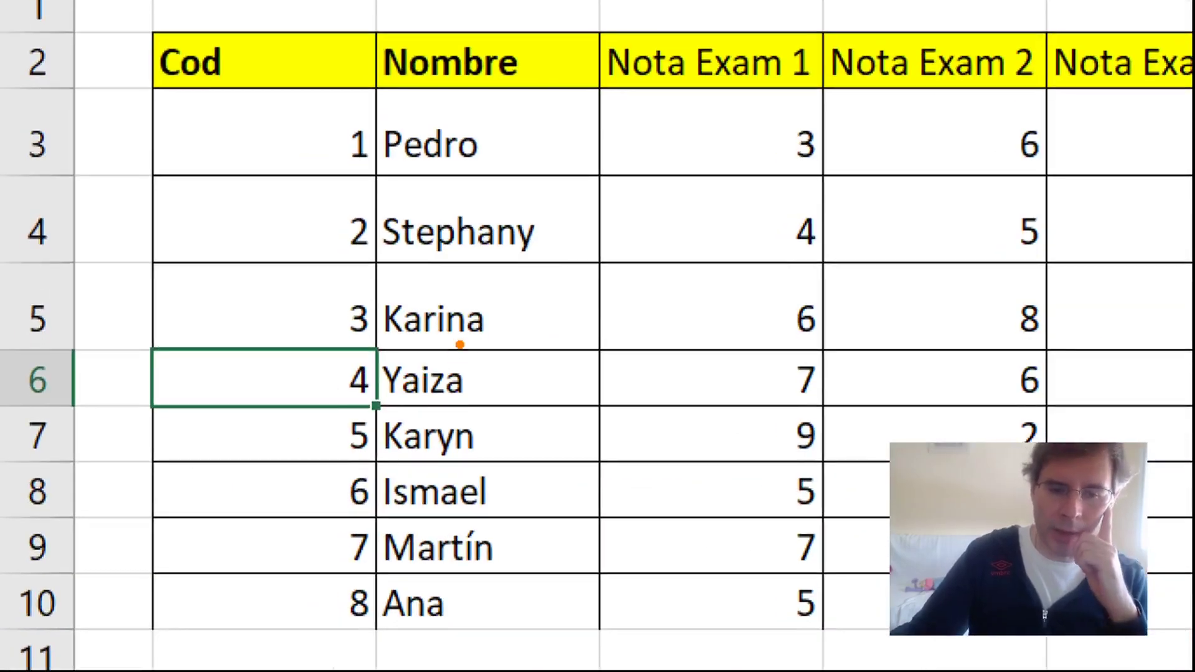
mouse_move(459, 344)
left_mouse_down()
mouse_move(389, 389)
mouse_move(511, 374)
mouse_move(477, 339)
left_mouse_up()
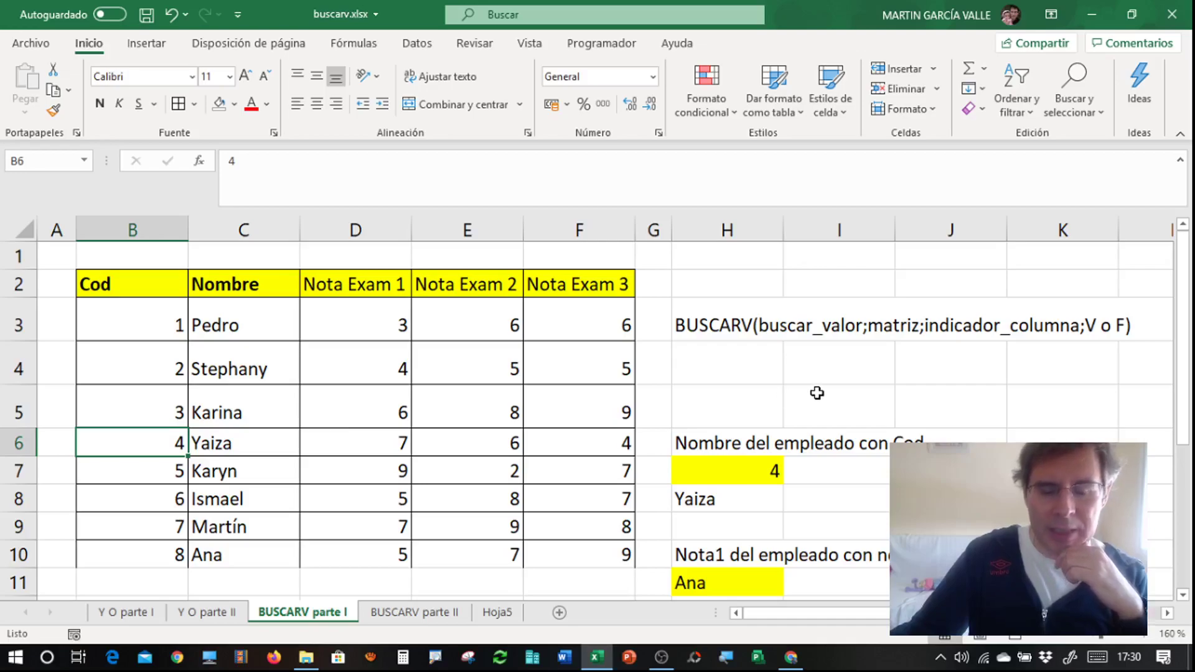
left_click(710, 335)
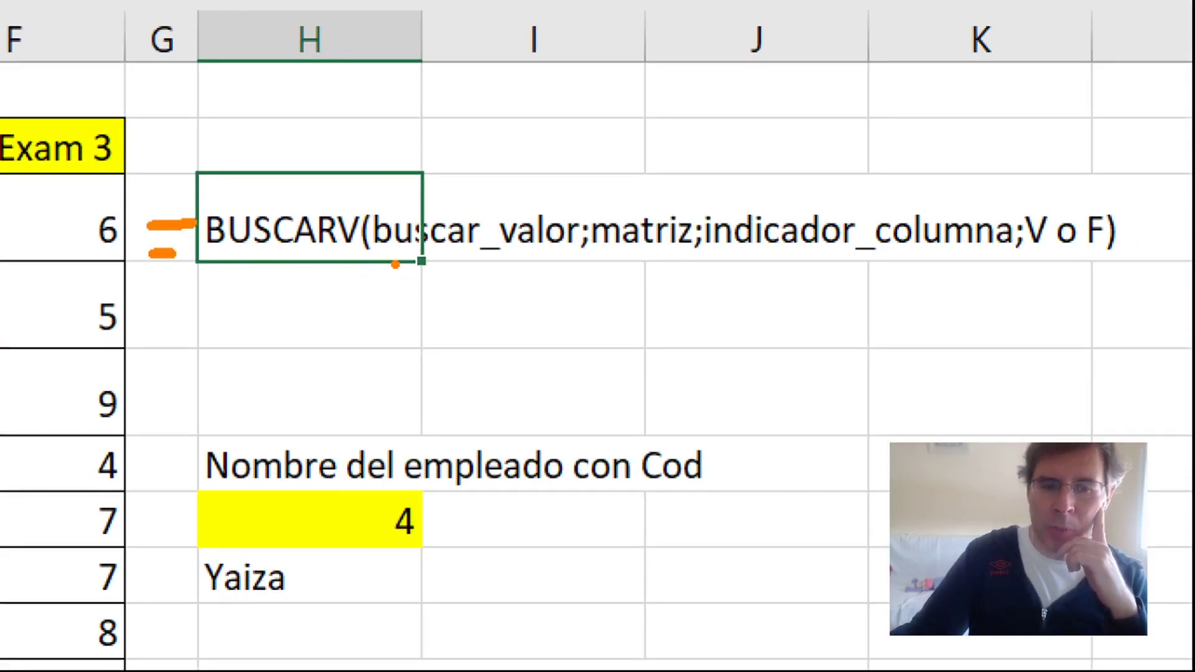
left_click_drag(395, 265, 551, 262)
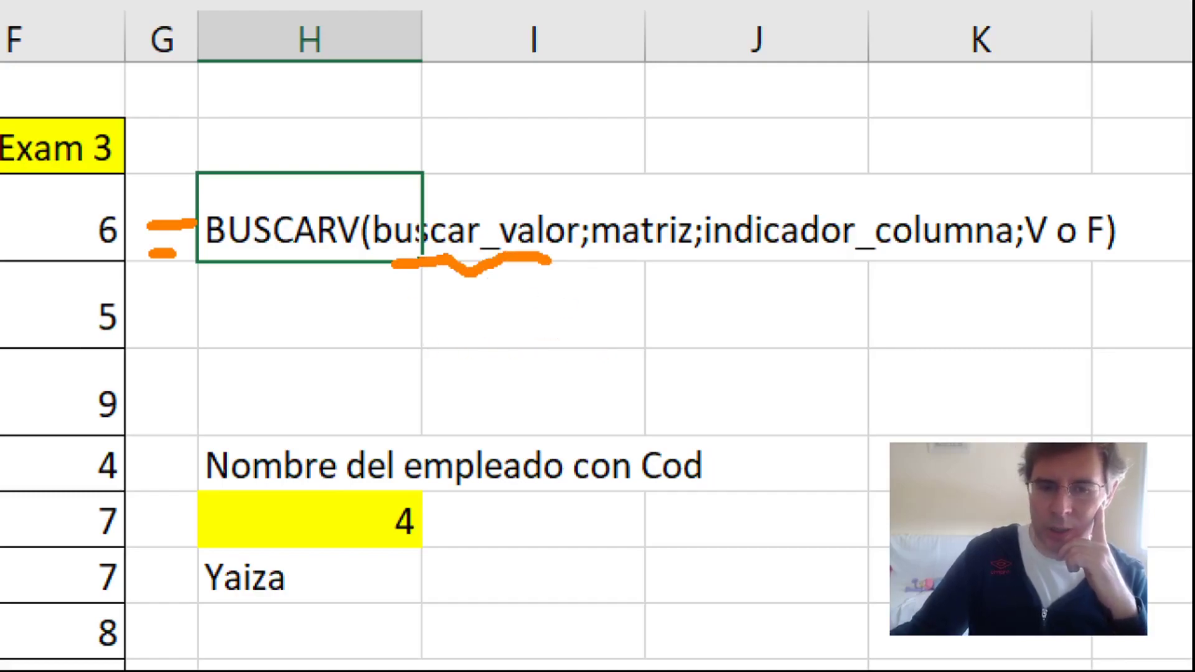
left_click(592, 262)
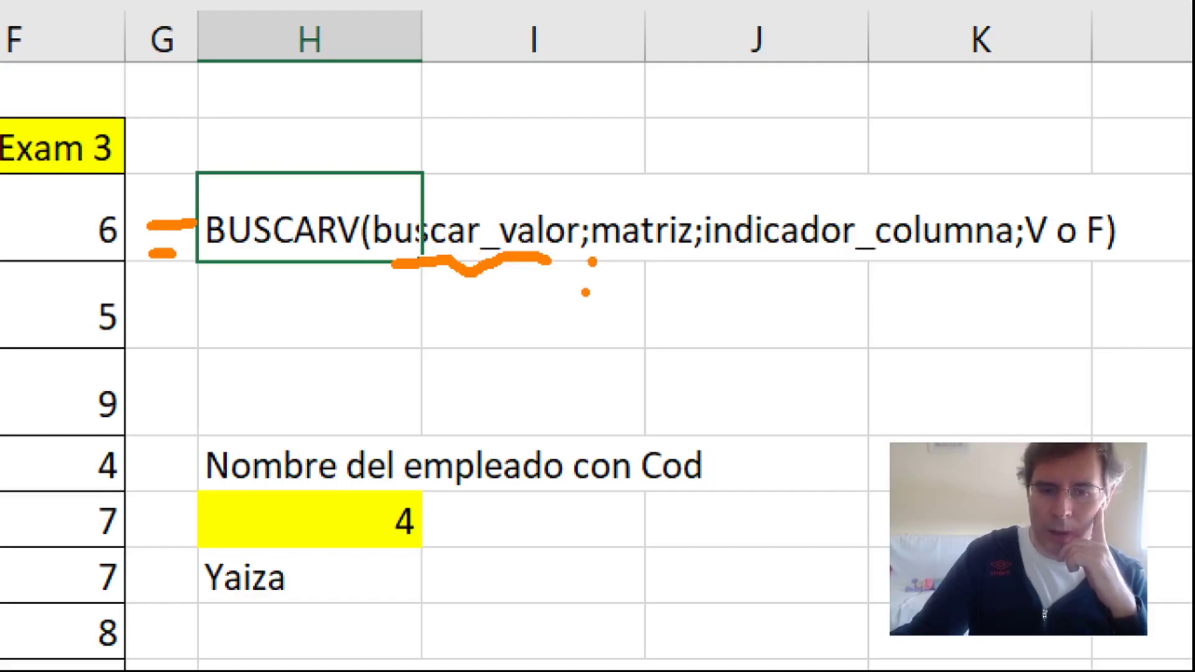
left_click_drag(586, 292, 568, 315)
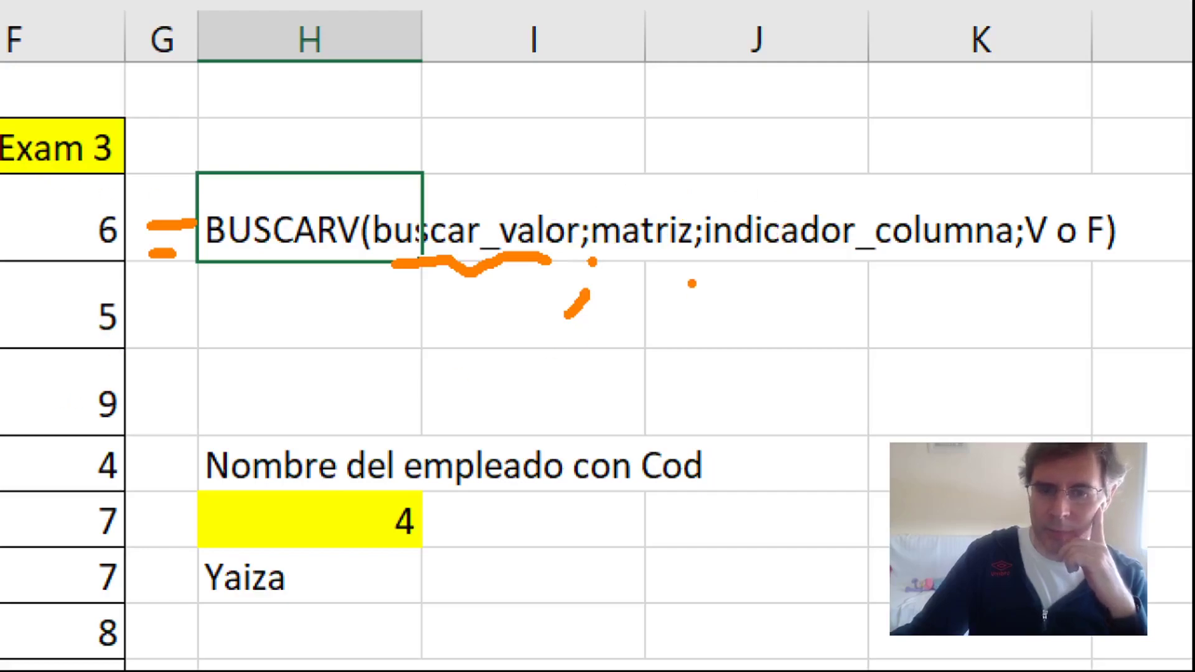
left_click_drag(693, 307, 688, 326)
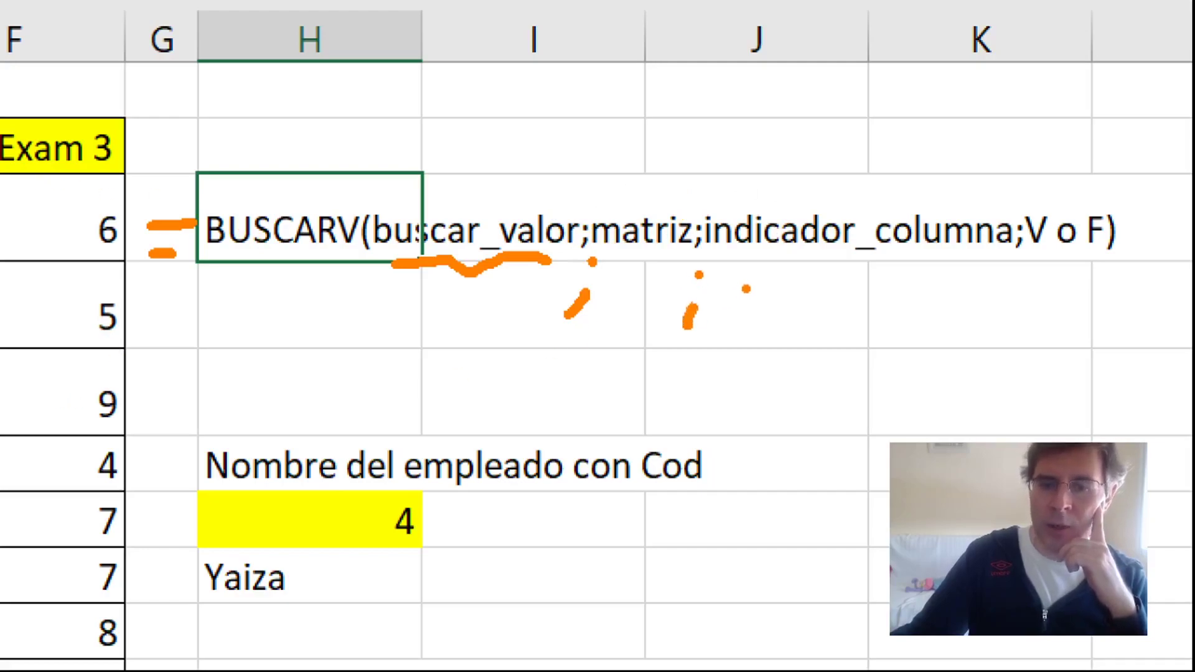
mouse_move(747, 289)
left_mouse_down()
mouse_move(948, 294)
mouse_move(992, 328)
left_mouse_up()
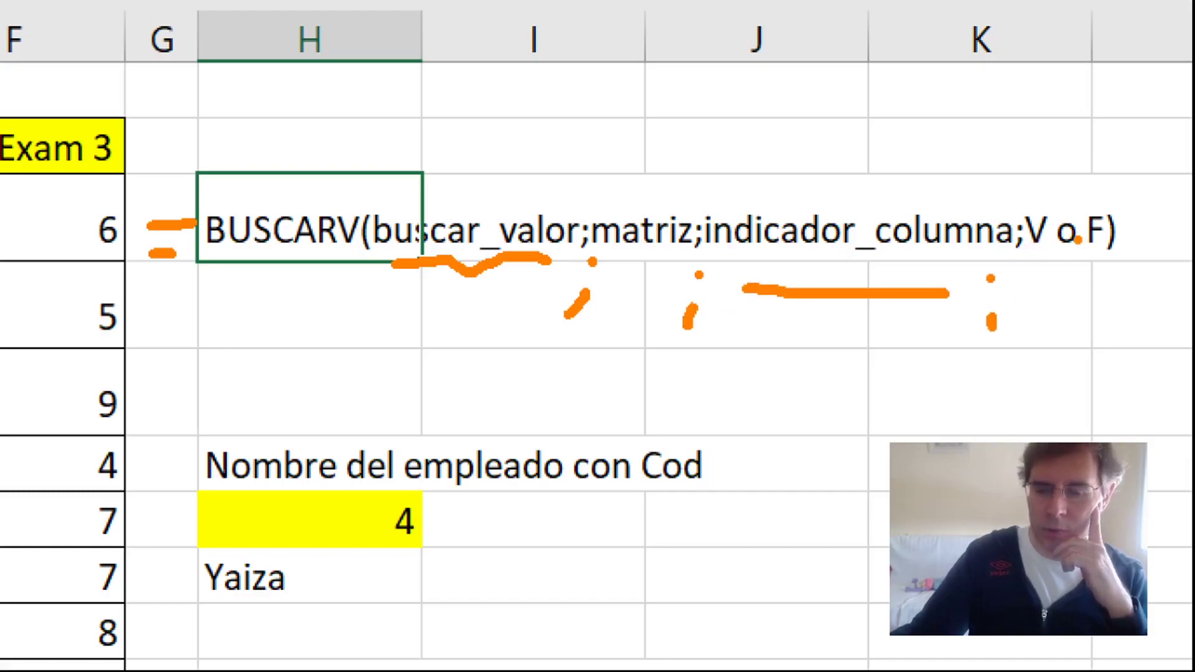
left_click_drag(1038, 269, 1037, 308)
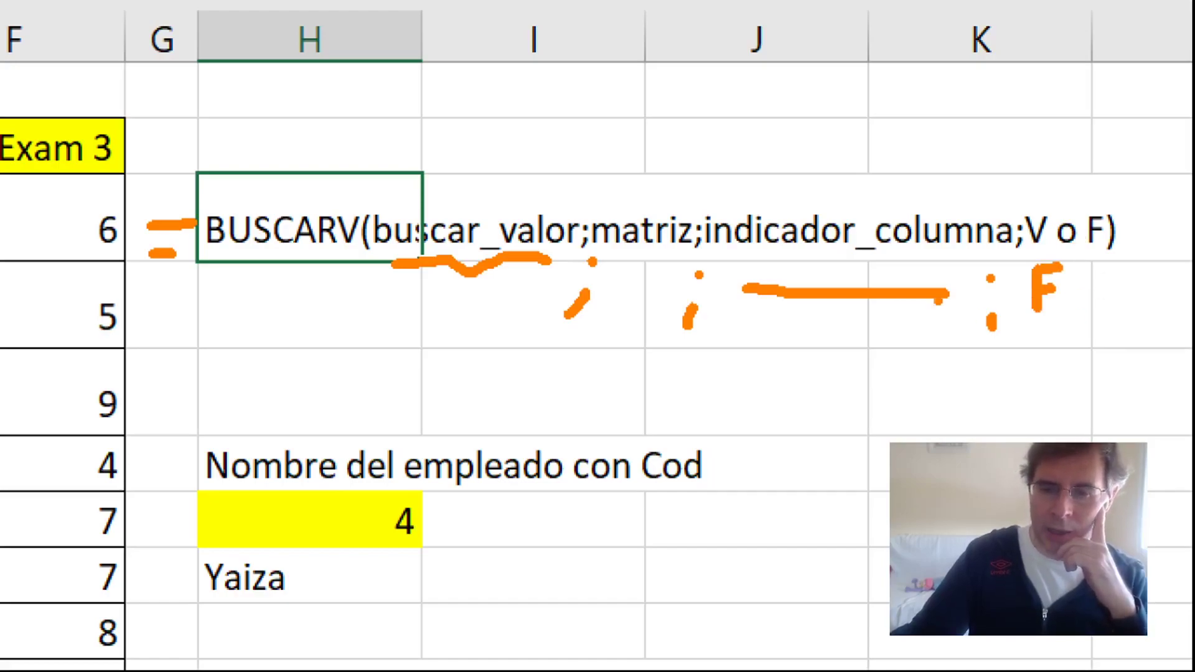
left_click_drag(1092, 261, 1075, 340)
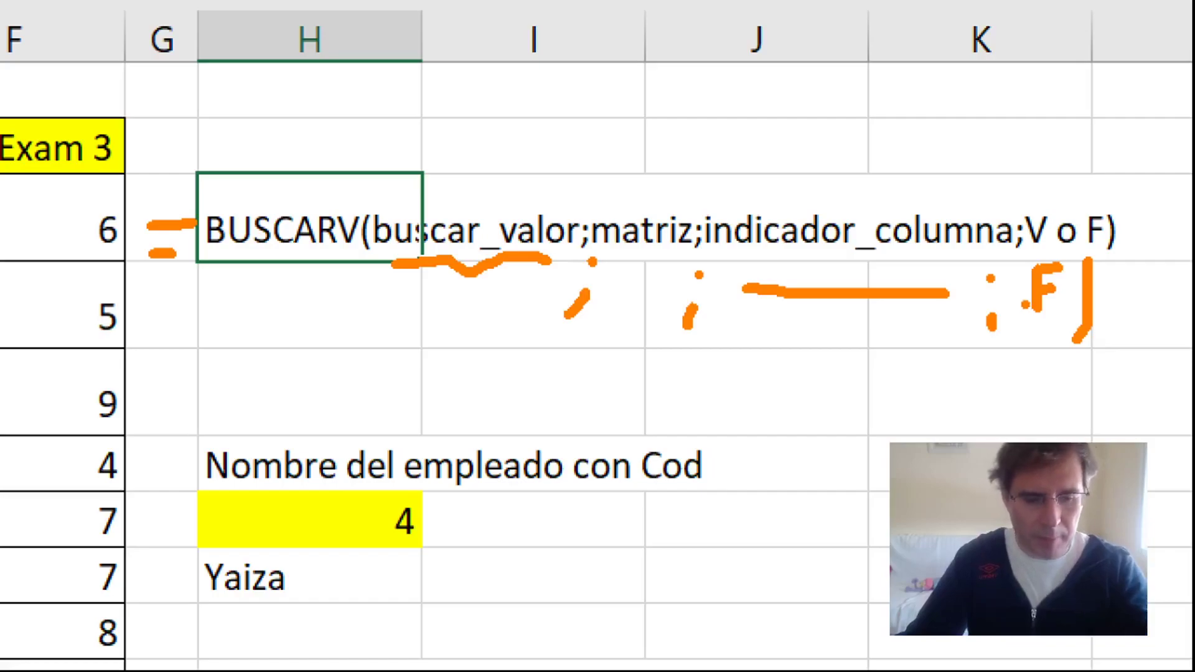
key("Escape")
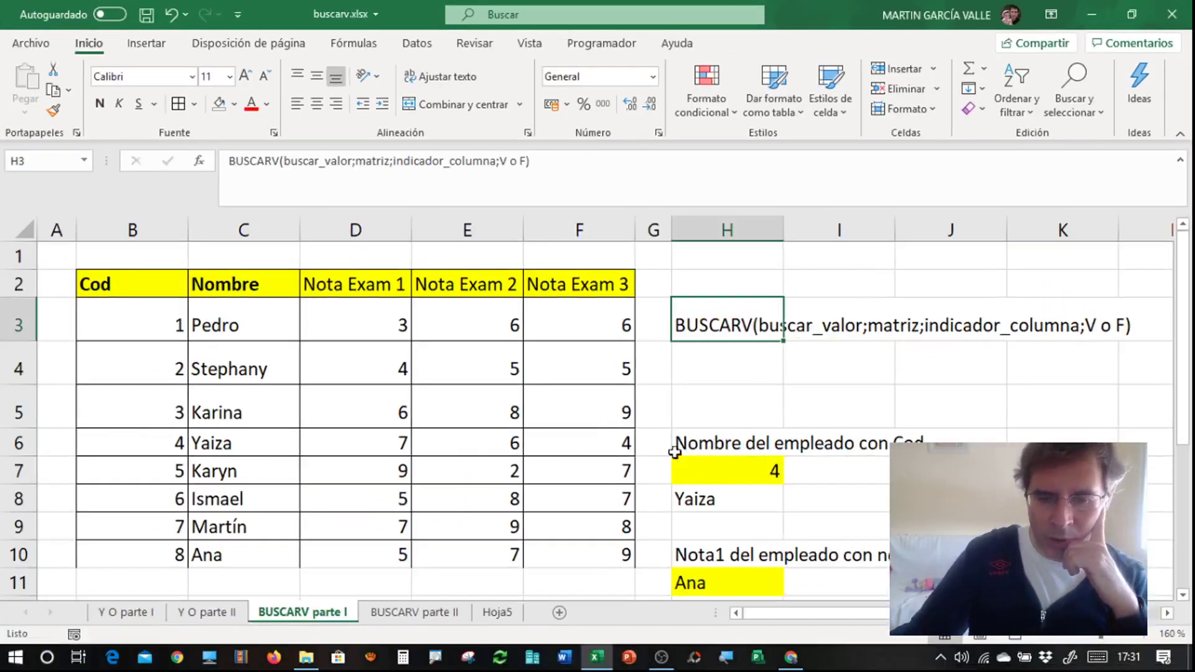
Set the H7 lookup code to 3 and trace the result Karina back to the table.
left_click(738, 464)
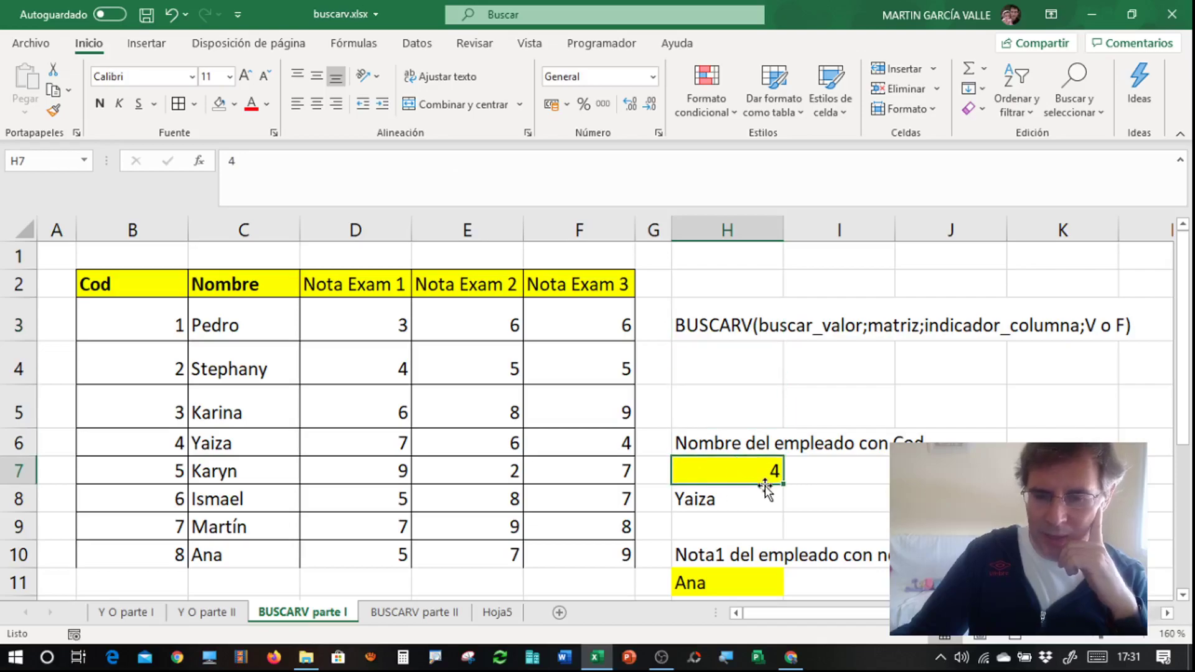
scroll(760, 477, "down", 1)
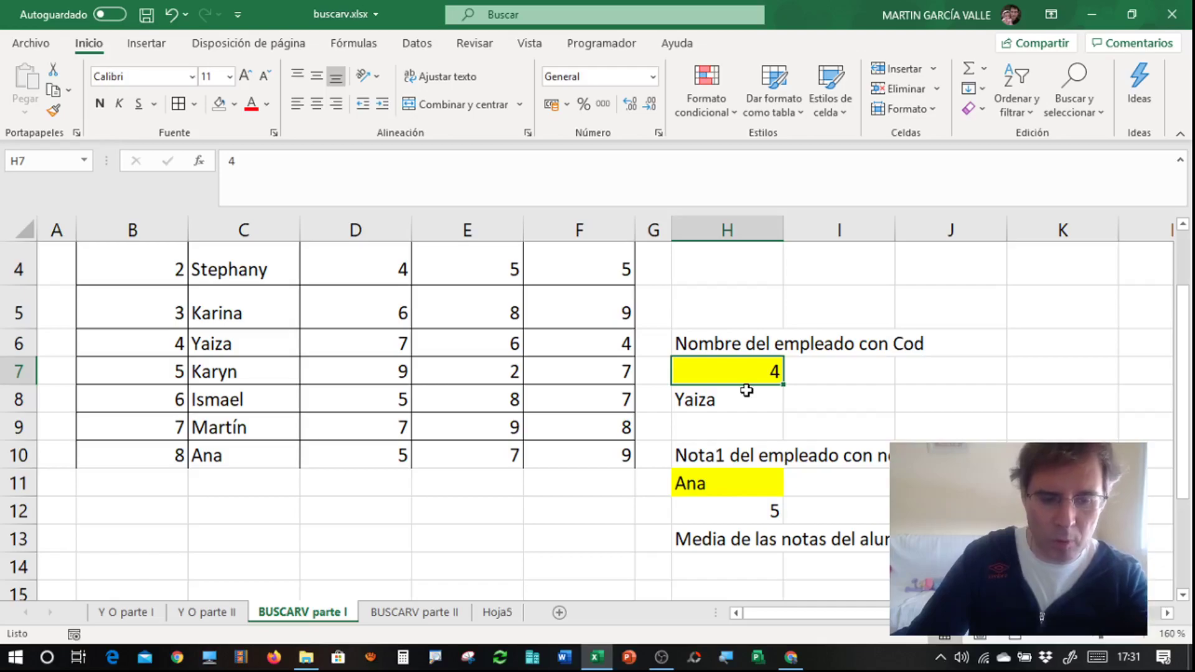
type("3")
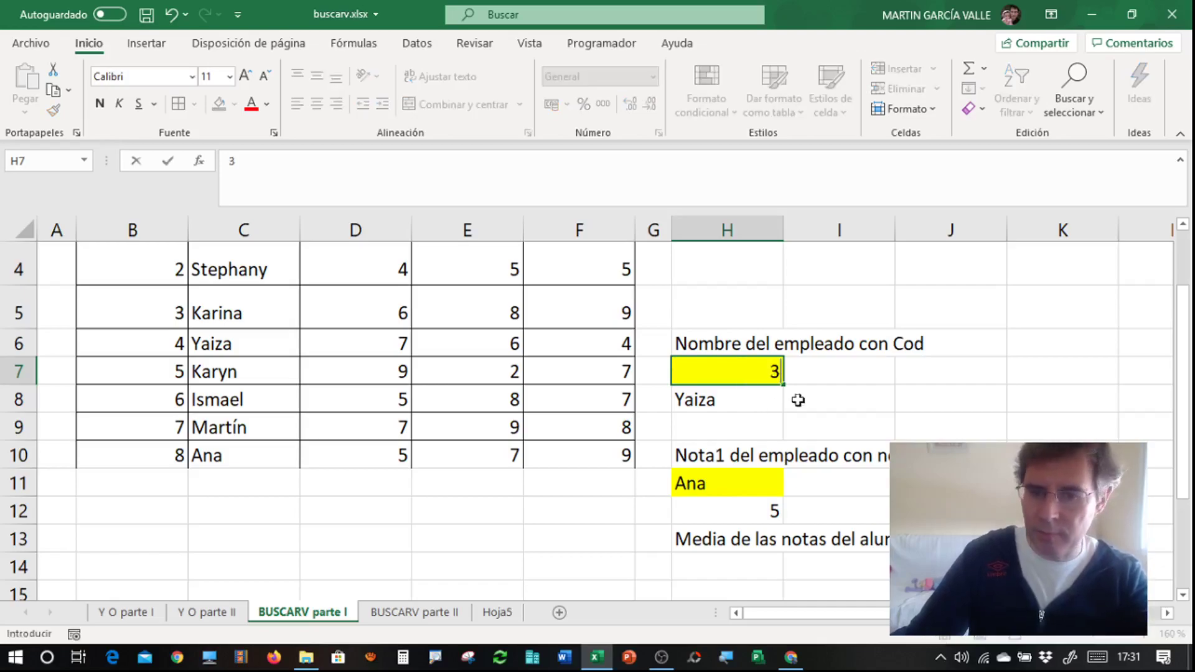
left_click(853, 396)
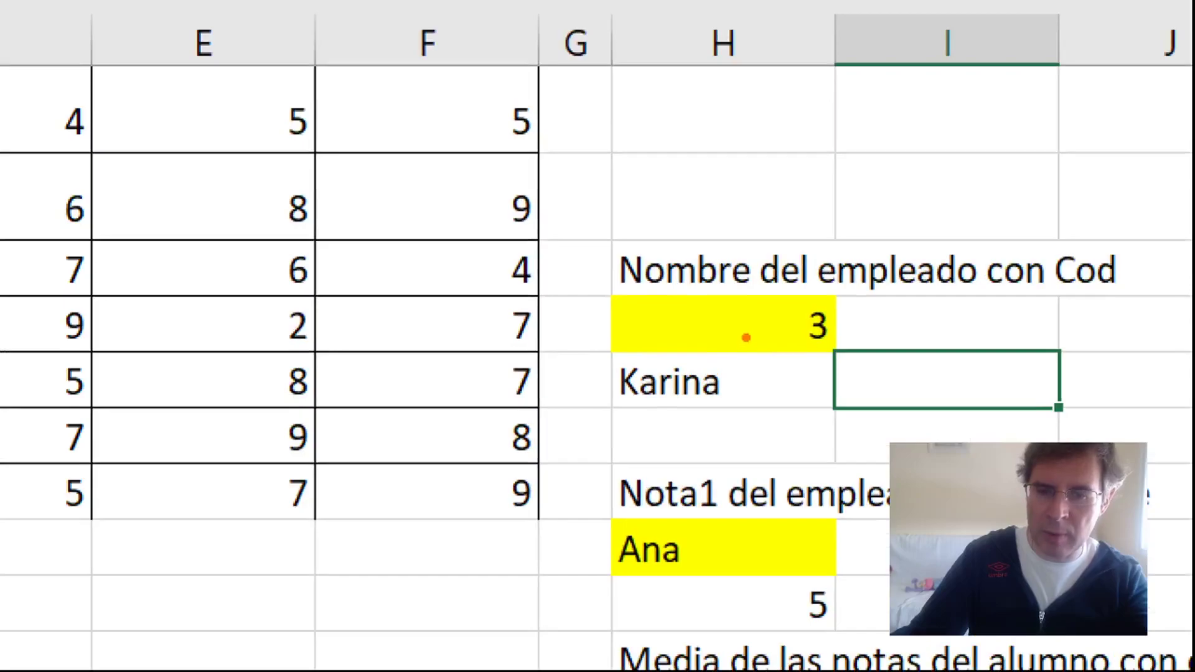
mouse_move(746, 337)
left_mouse_down()
mouse_move(598, 362)
mouse_move(737, 400)
mouse_move(716, 336)
left_mouse_up()
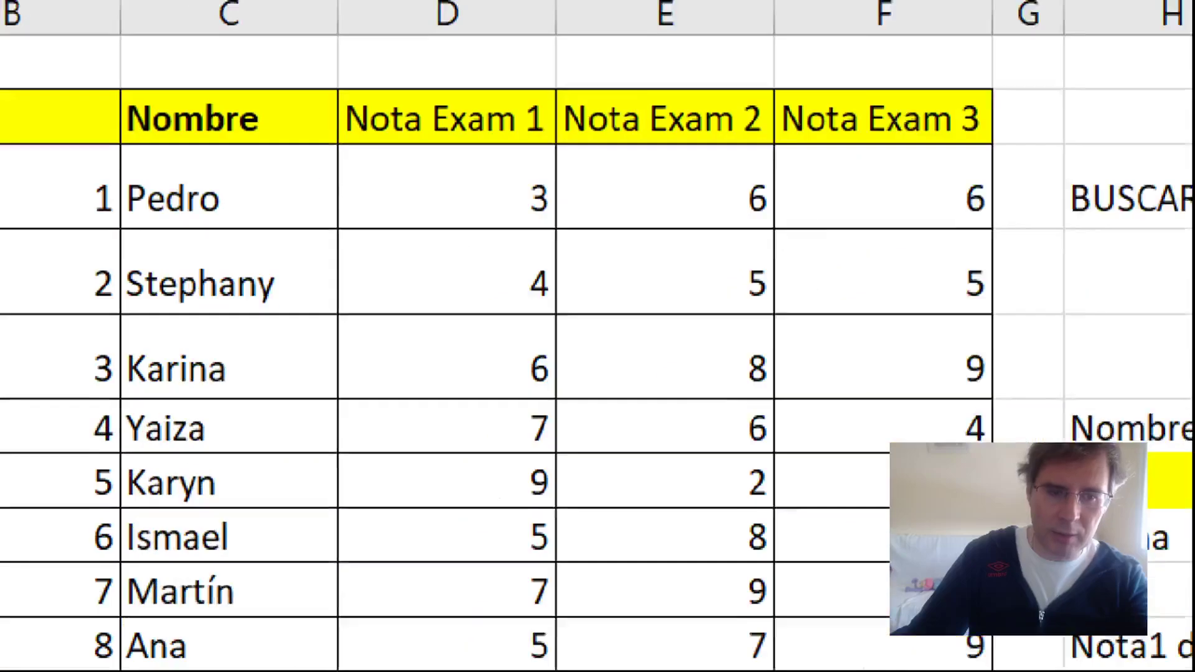
mouse_move(147, 135)
left_mouse_down()
mouse_move(151, 329)
mouse_move(178, 365)
mouse_move(184, 349)
mouse_move(193, 364)
mouse_move(166, 381)
left_mouse_up()
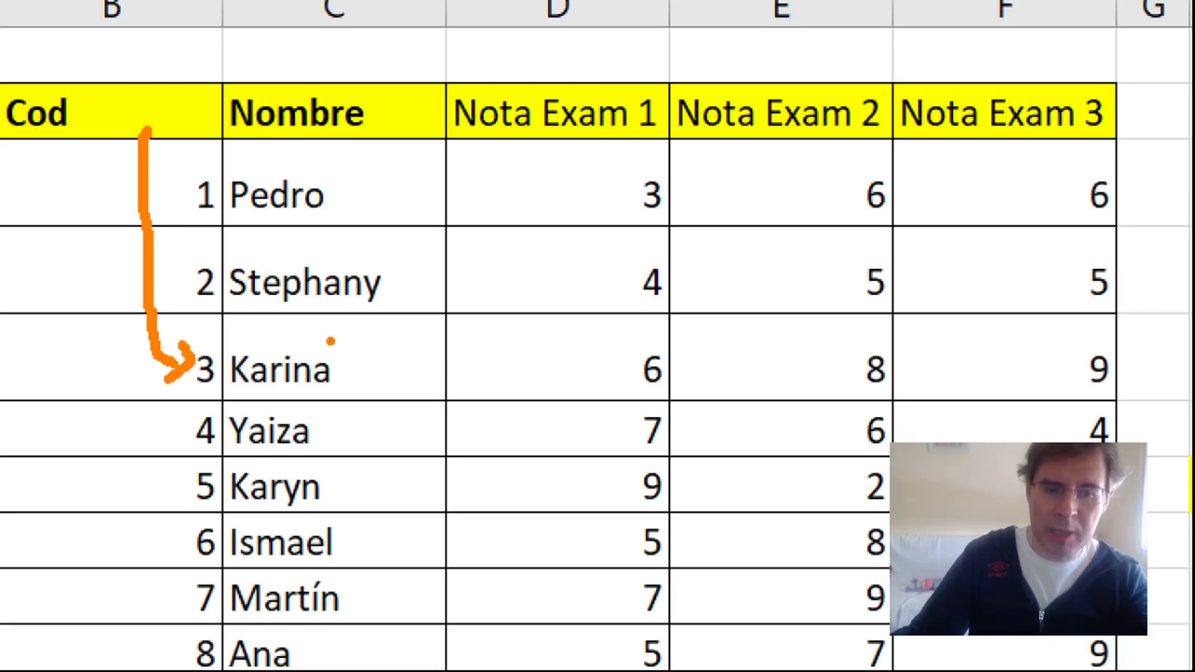
mouse_move(330, 341)
left_mouse_down()
mouse_move(293, 330)
mouse_move(224, 342)
mouse_move(239, 417)
mouse_move(366, 383)
mouse_move(336, 341)
left_mouse_up()
key("Escape")
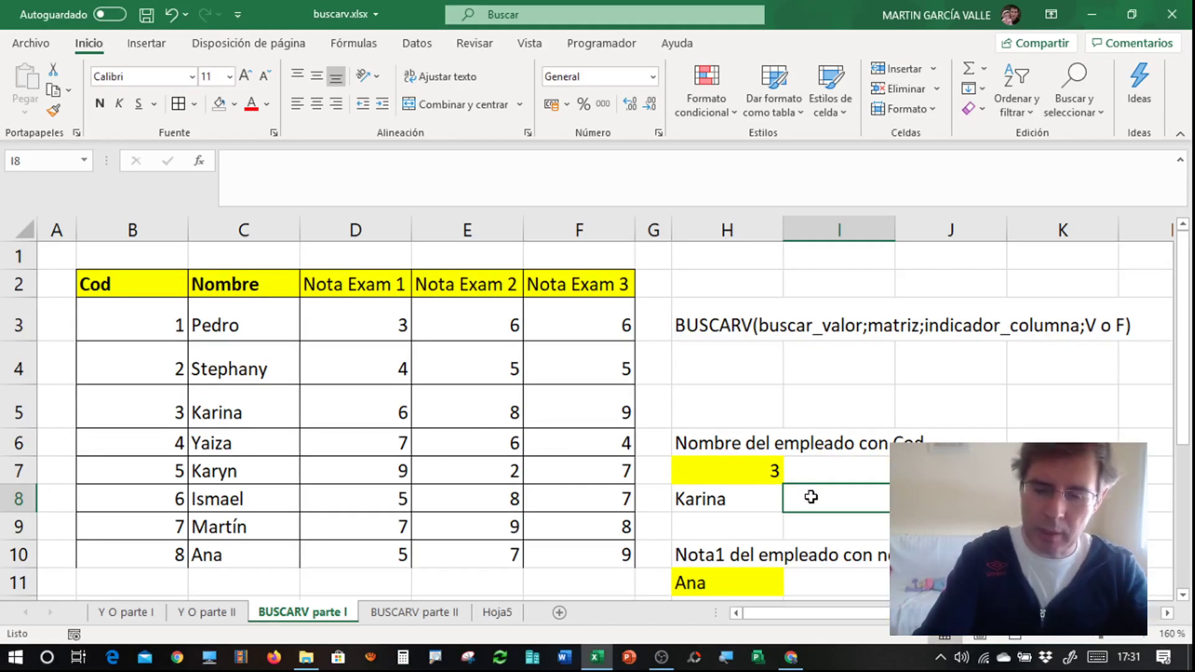
Type =BUSCARV(H7; in I8, using the code cell H7 as the lookup value.
type("=")
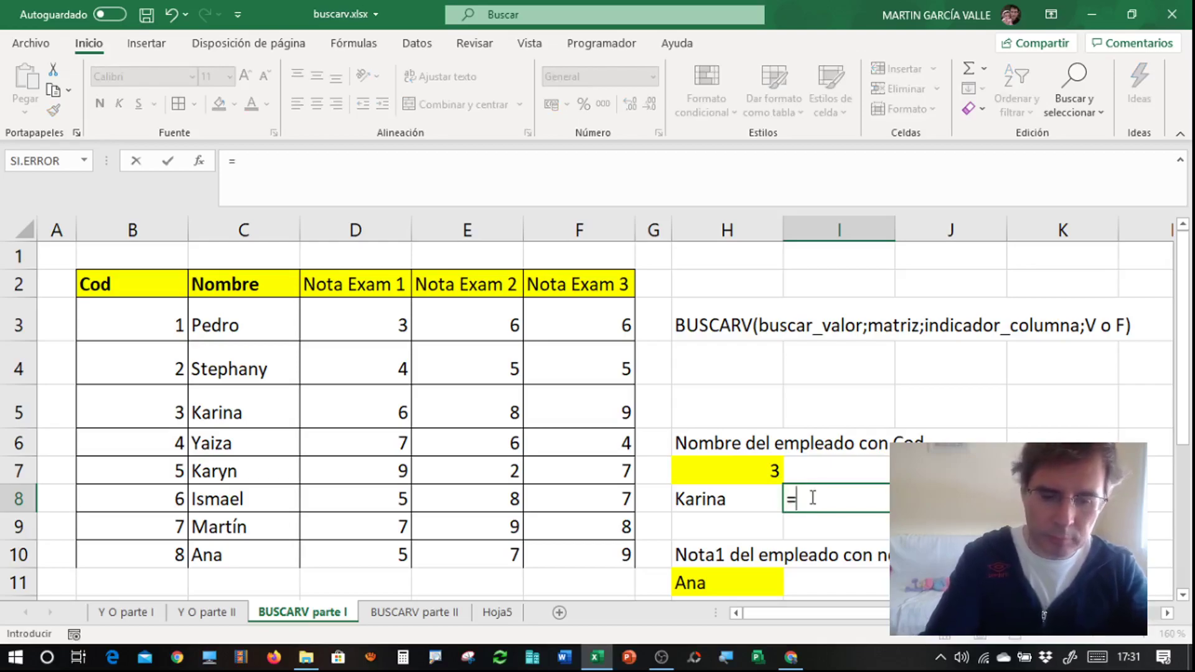
type("BUSCARV")
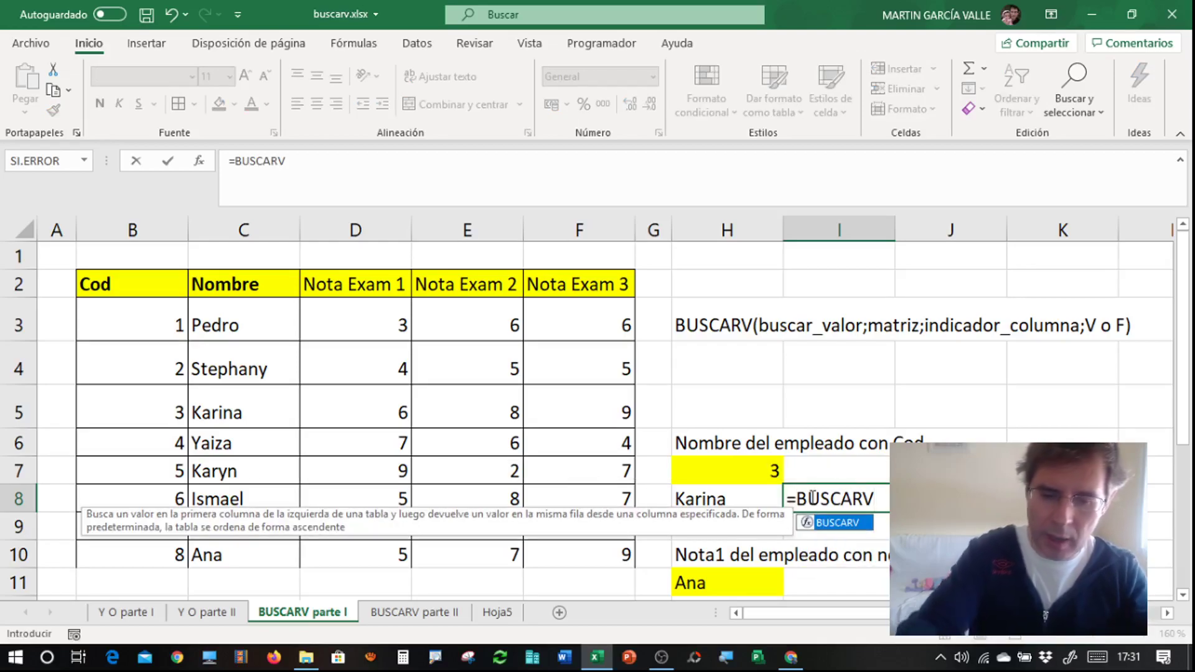
type("(")
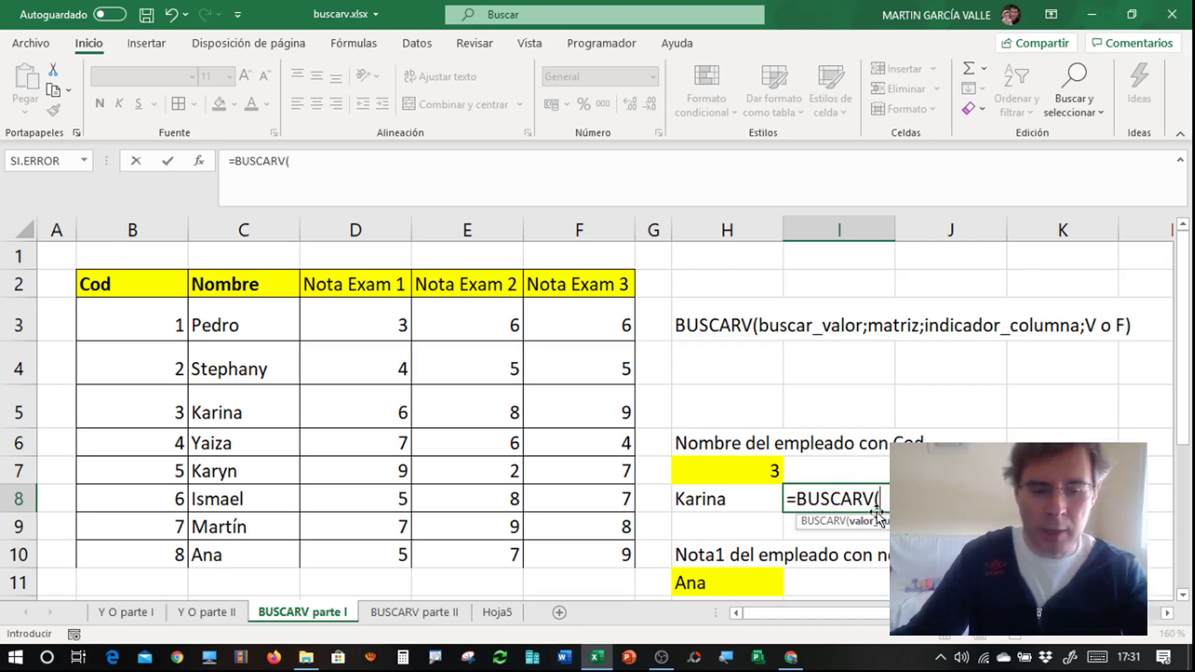
type("3")
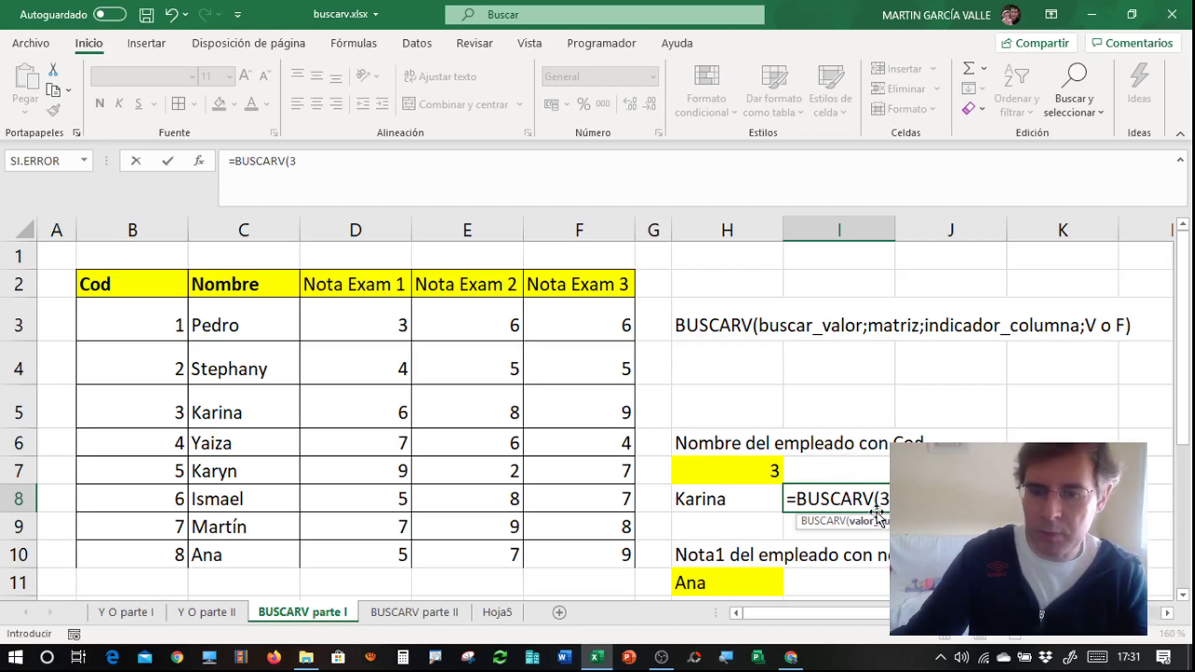
key("BackSpace")
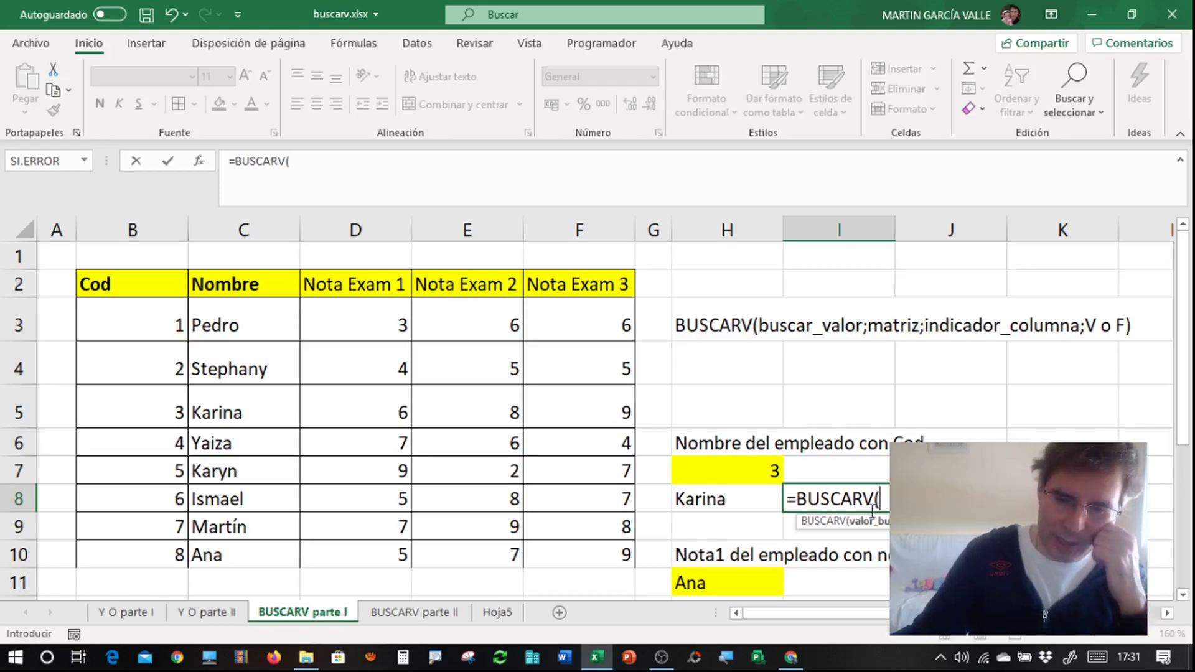
left_click(745, 471)
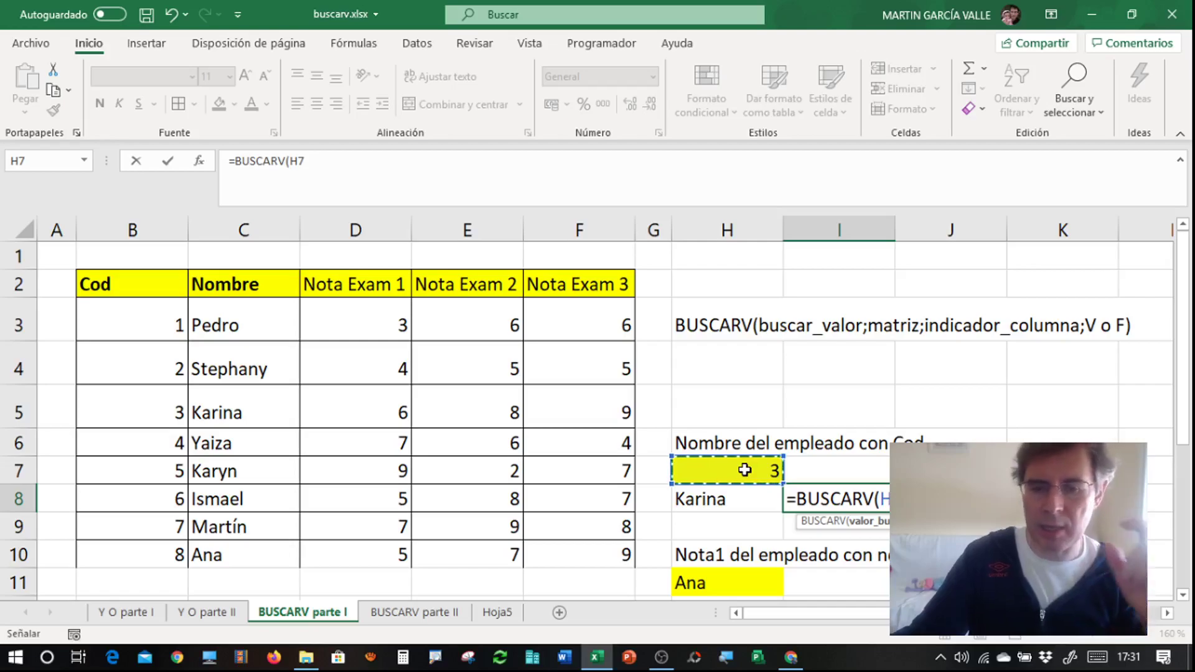
type(";")
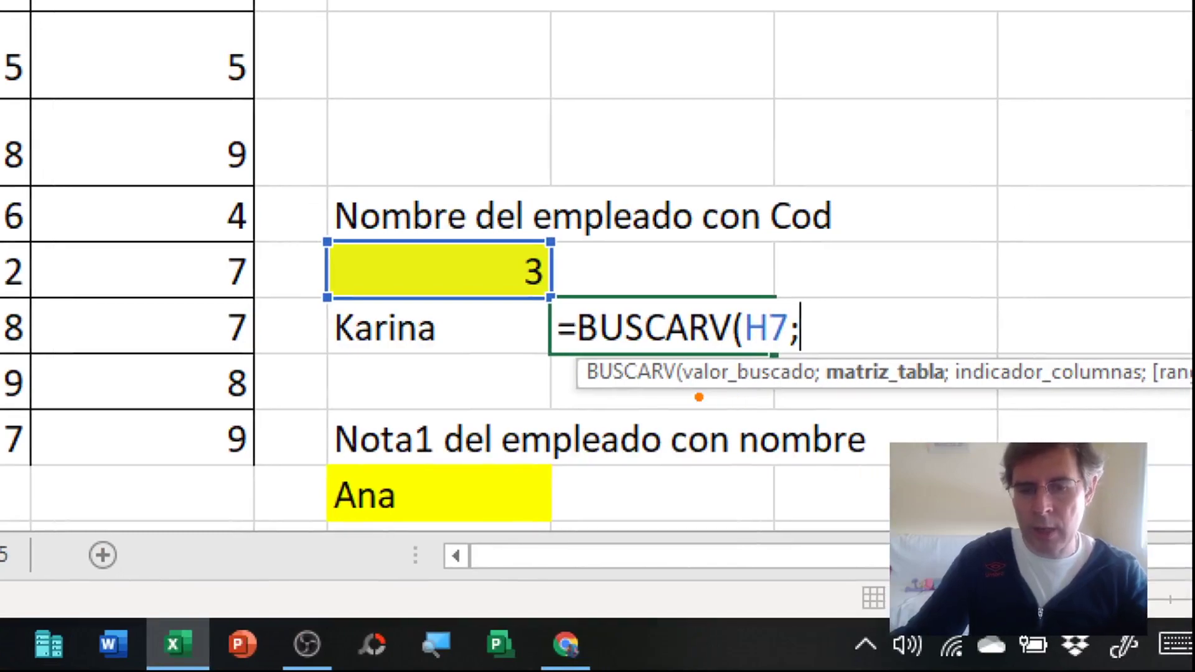
left_click_drag(700, 397, 779, 406)
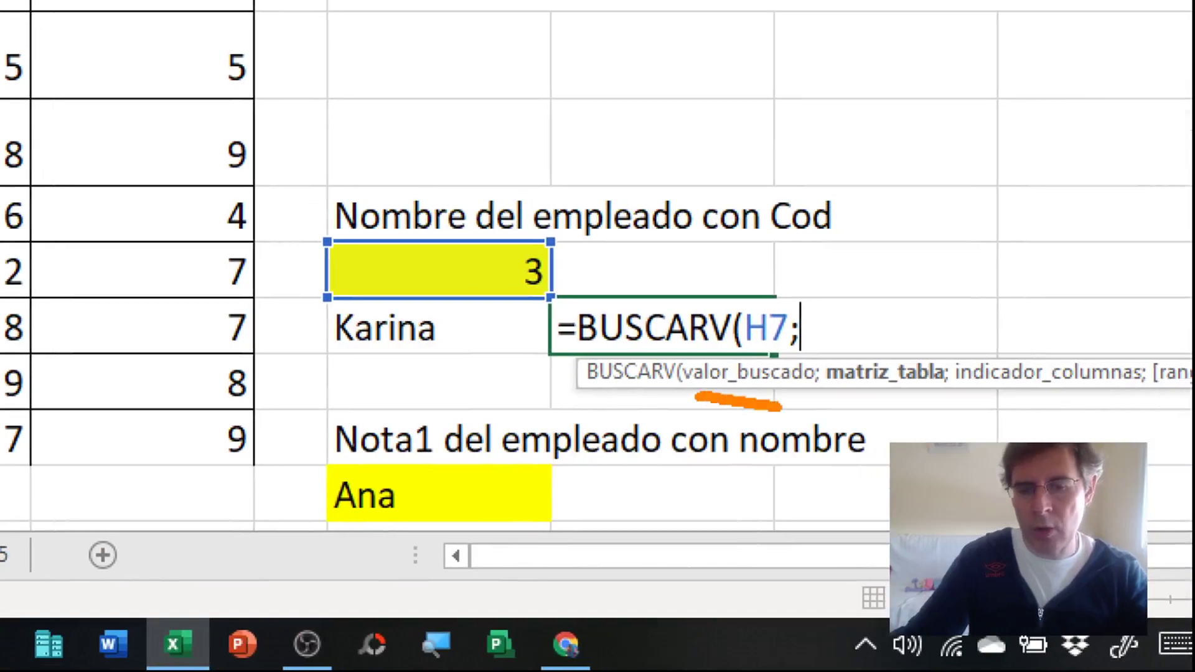
mouse_move(774, 296)
left_mouse_down()
mouse_move(755, 263)
mouse_move(601, 266)
mouse_move(616, 246)
mouse_move(660, 280)
left_mouse_up()
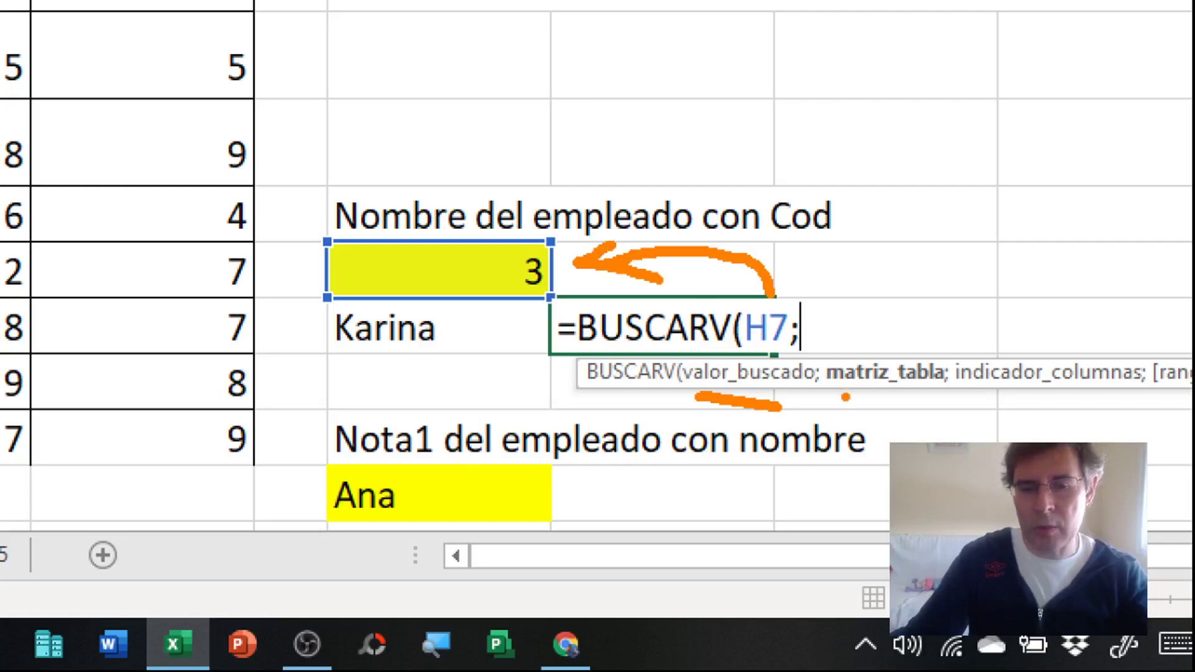
left_click_drag(845, 397, 924, 396)
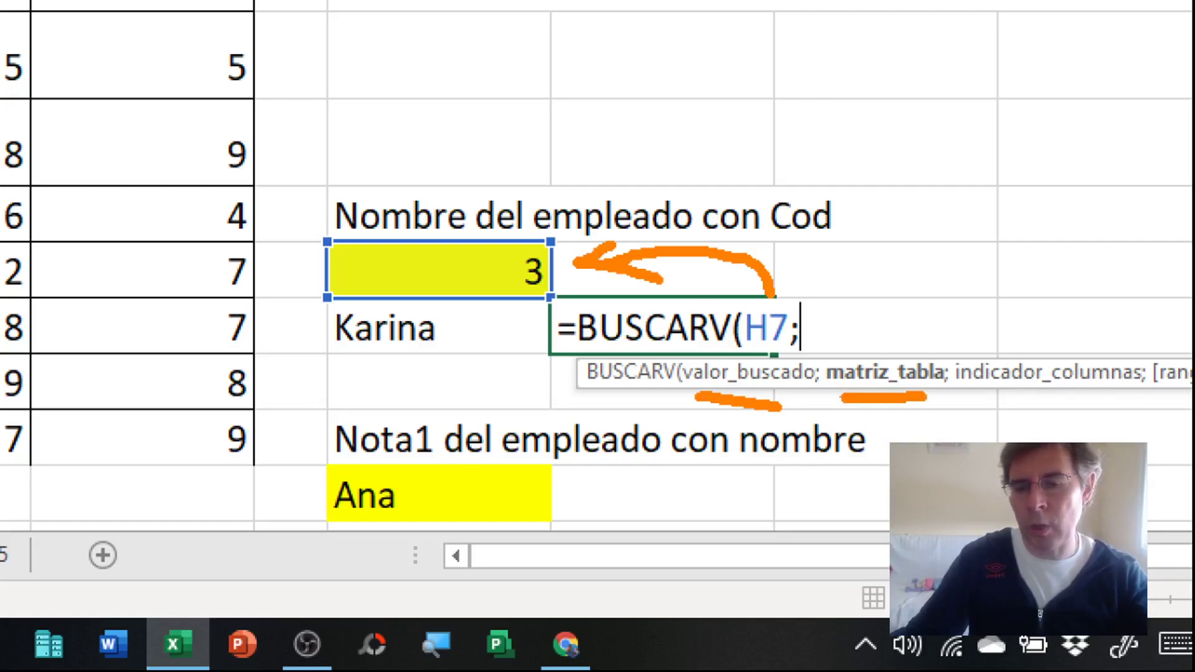
key("Escape")
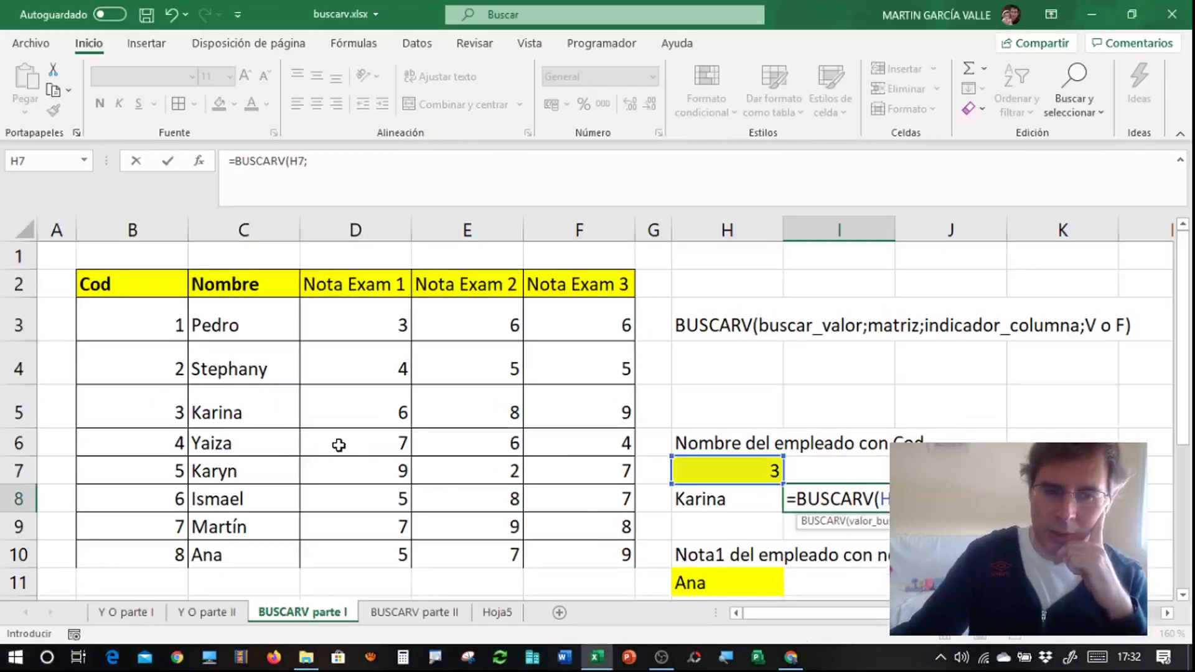
Add B3:F10 as the BUSCARV lookup table in I8, followed by a semicolon.
mouse_move(171, 315)
left_mouse_down()
mouse_move(252, 562)
mouse_move(582, 559)
left_mouse_up()
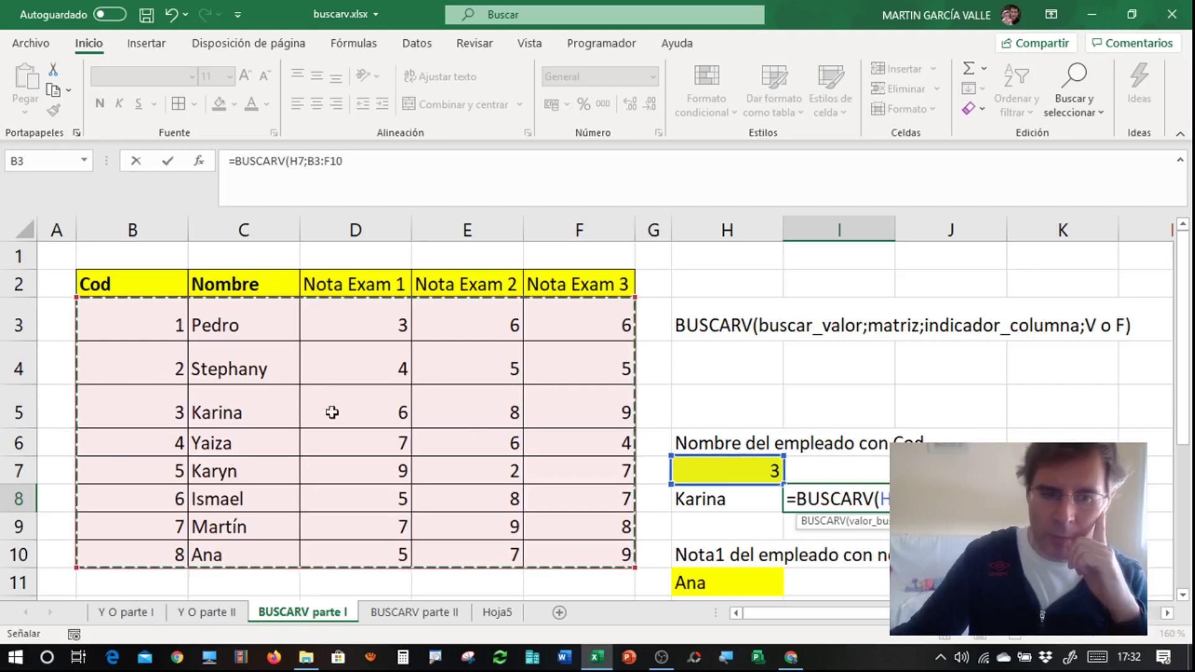
key("ctrl+1")
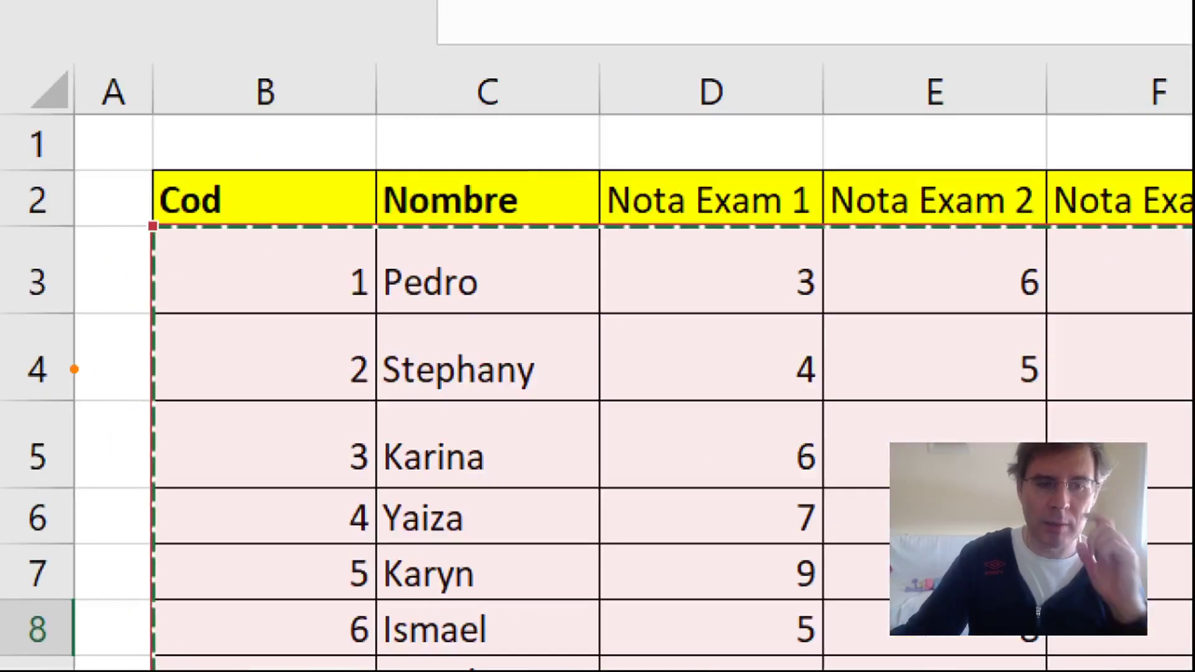
left_click_drag(288, 137, 288, 349)
left_click_drag(254, 308, 288, 401)
left_click_drag(327, 339, 288, 402)
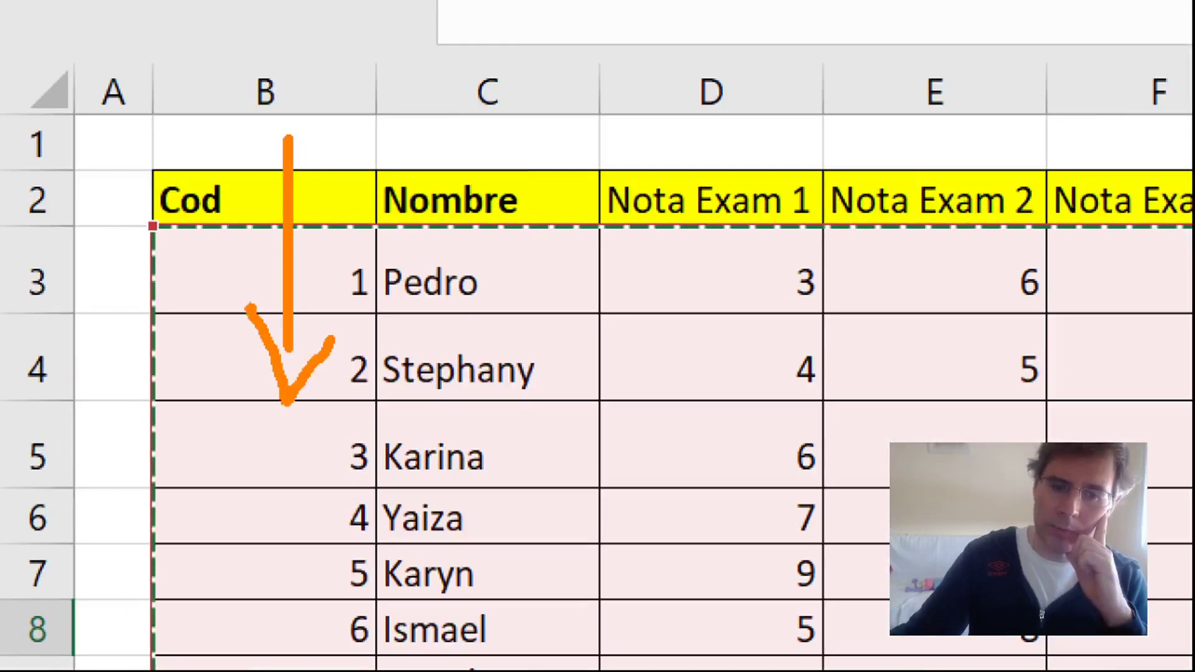
key("Escape")
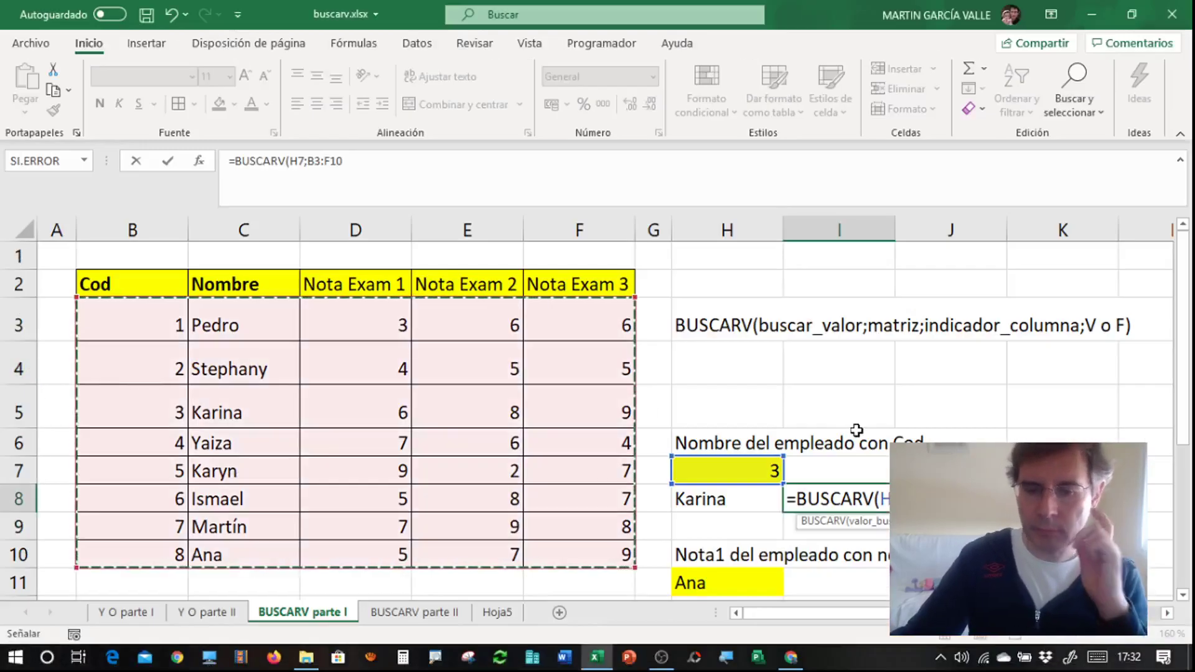
type(";")
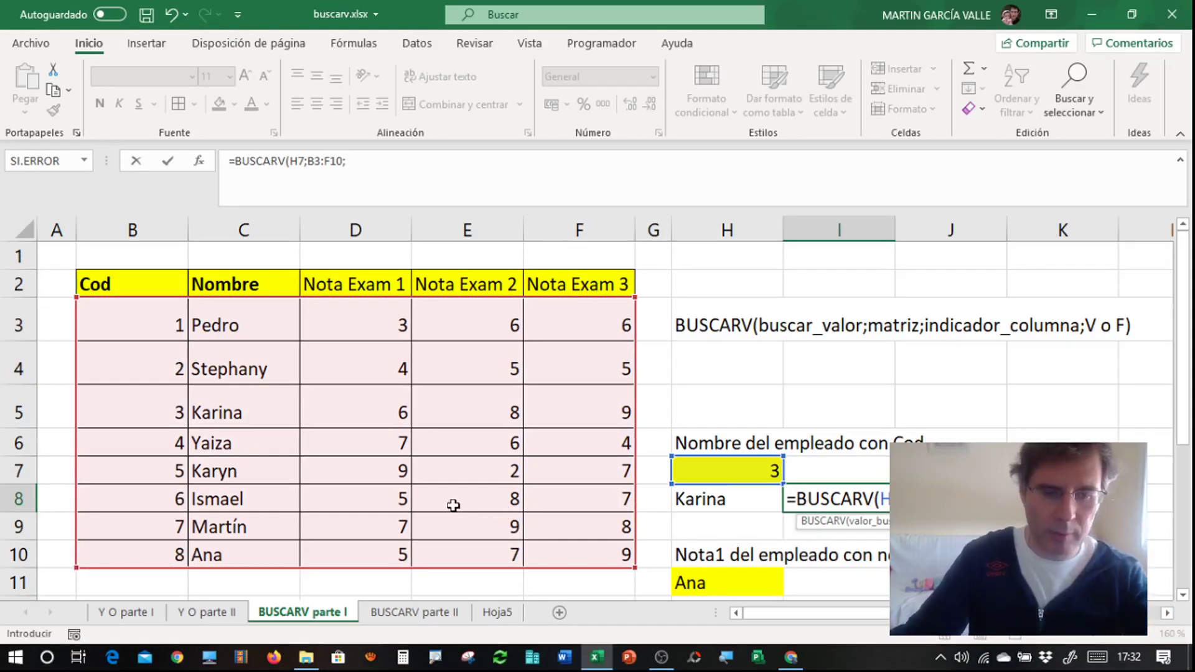
Annotate the table columns as numbers 1 to 5, from Cod to Nota Exam 3.
key("ctrl+1")
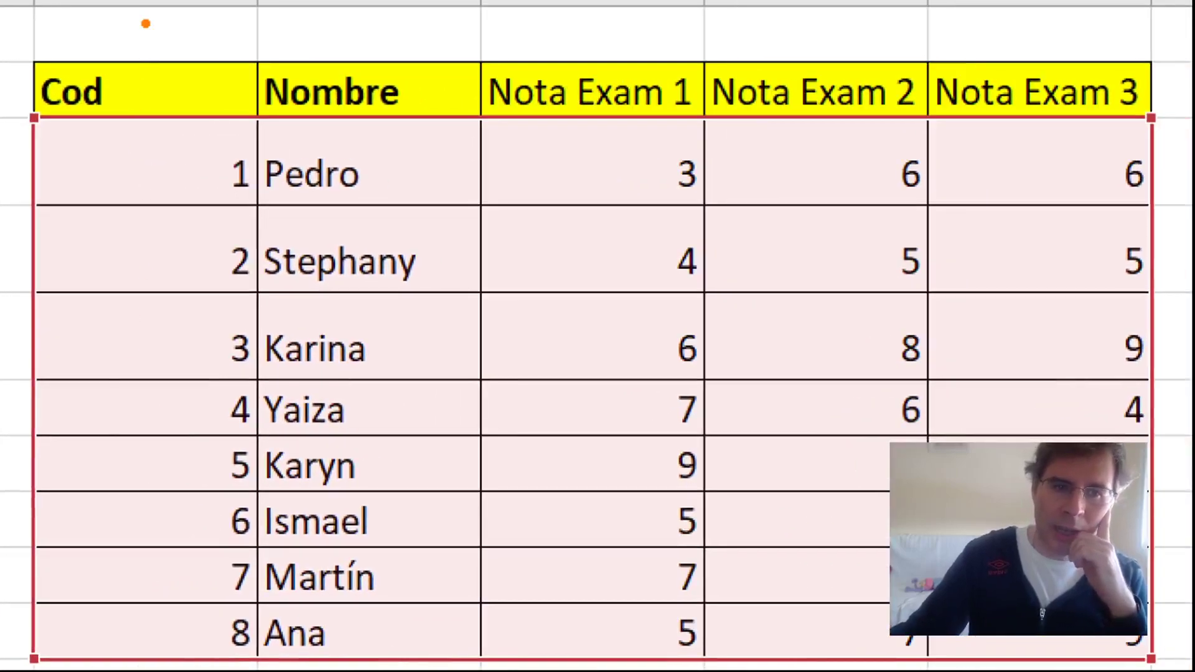
left_click_drag(146, 24, 147, 86)
mouse_move(356, 41)
left_mouse_down()
mouse_move(364, 105)
mouse_move(467, 95)
left_mouse_up()
left_click_drag(596, 42, 585, 117)
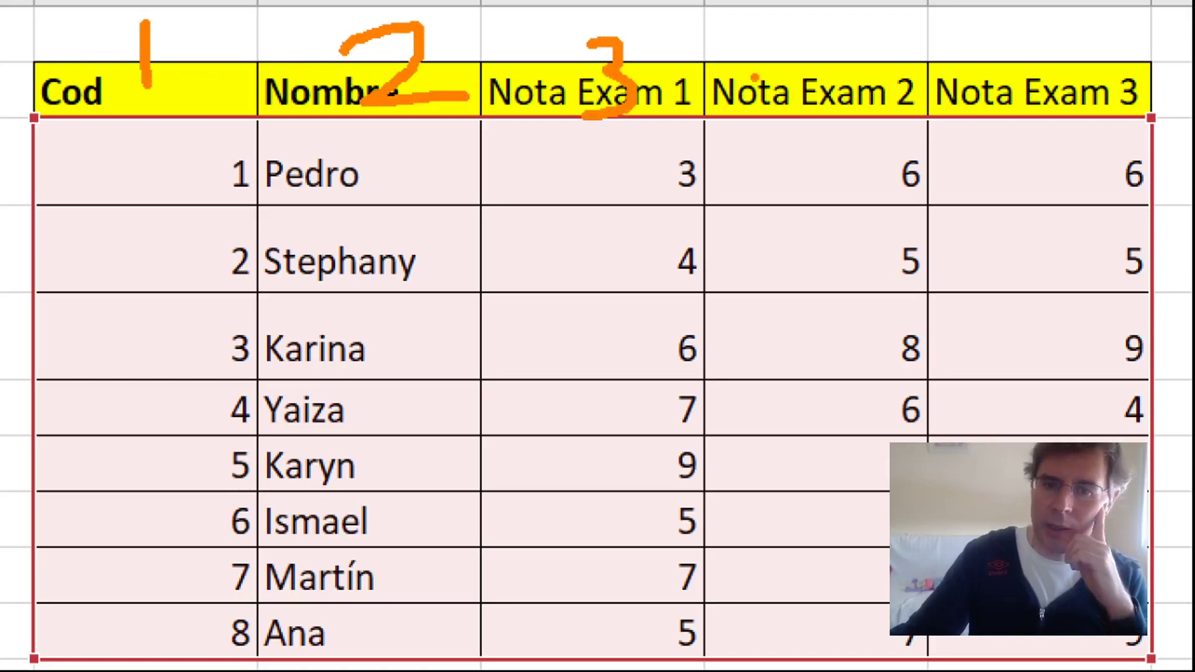
left_click_drag(798, 36, 859, 116)
mouse_move(1035, 121)
left_mouse_down()
mouse_move(1088, 119)
mouse_move(1052, 69)
mouse_move(1086, 53)
left_mouse_up()
mouse_move(464, 48)
left_mouse_down()
mouse_move(372, 3)
mouse_move(311, 56)
mouse_move(426, 185)
left_mouse_up()
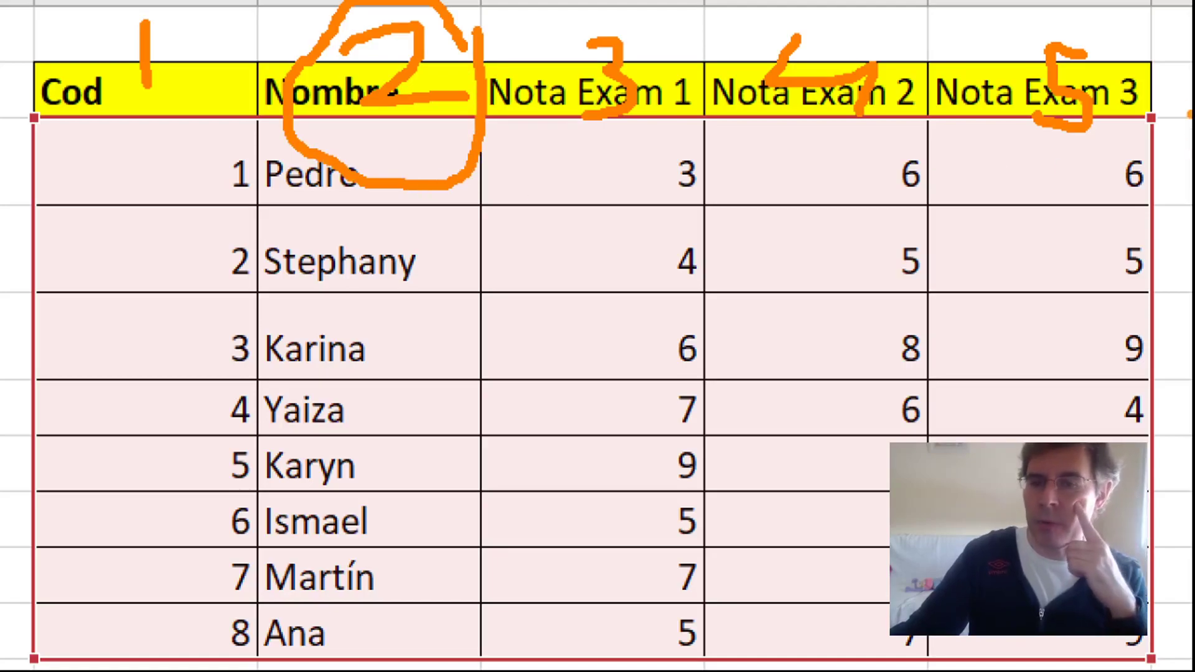
mouse_move(1124, 50)
left_mouse_down()
mouse_move(1009, 140)
mouse_move(1139, 62)
left_mouse_up()
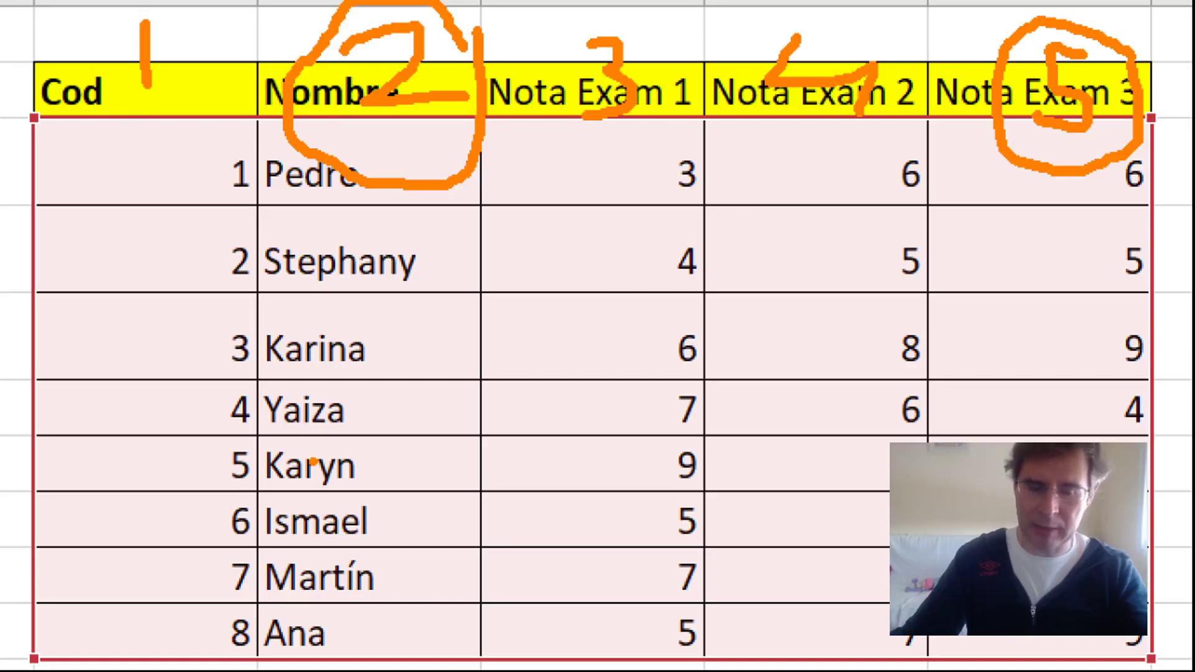
key("Escape")
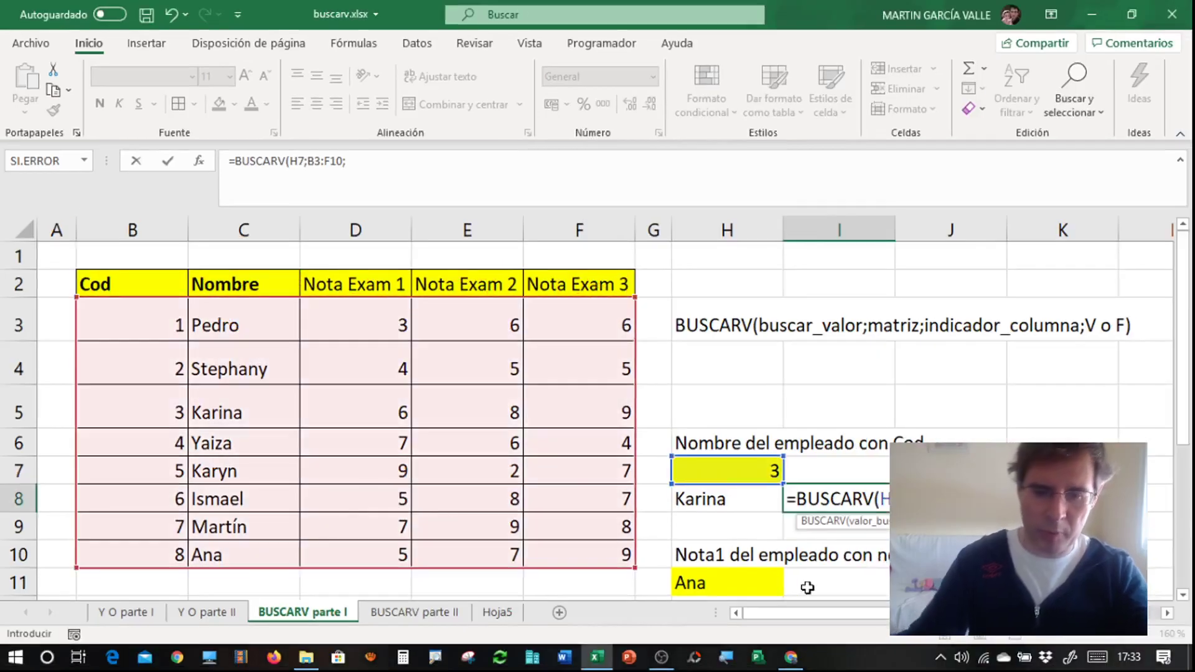
Finish the I8 formula with 2;FALSO) to return column 2 with an exact match.
type("2;")
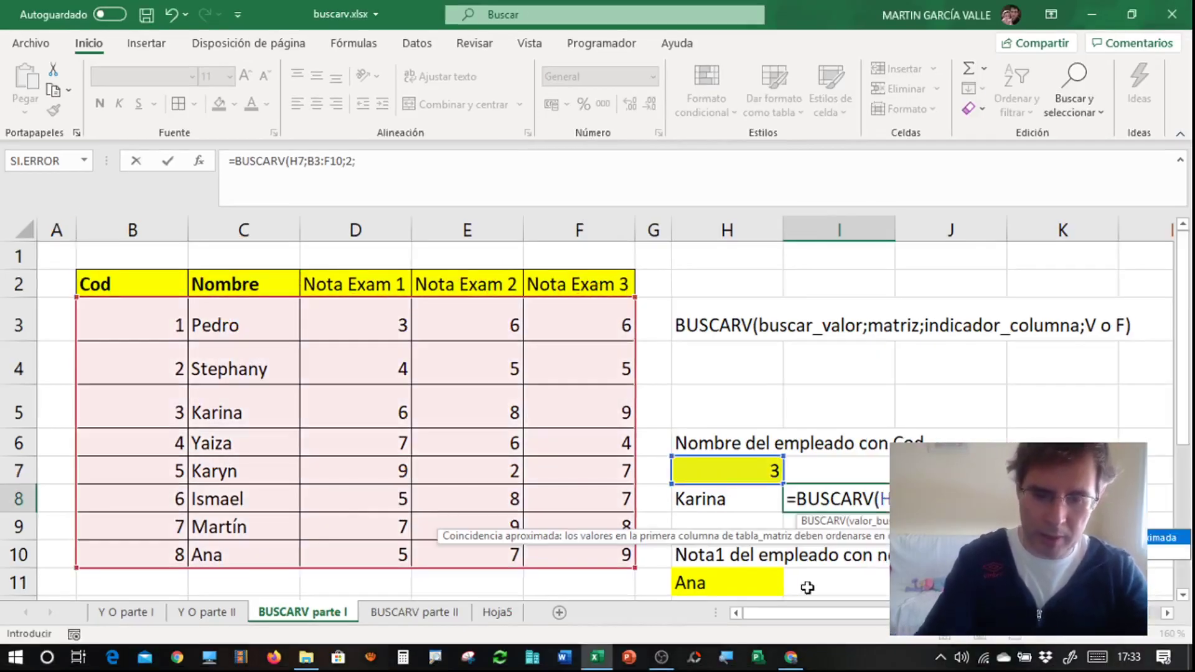
type("FALSO")
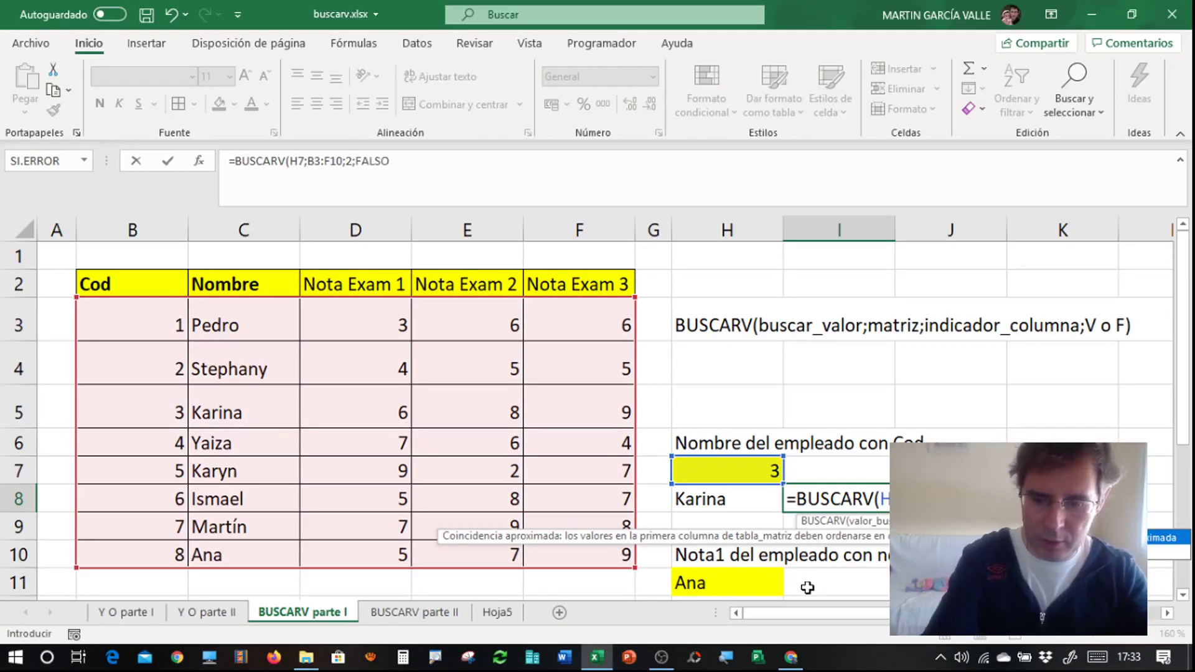
type(")")
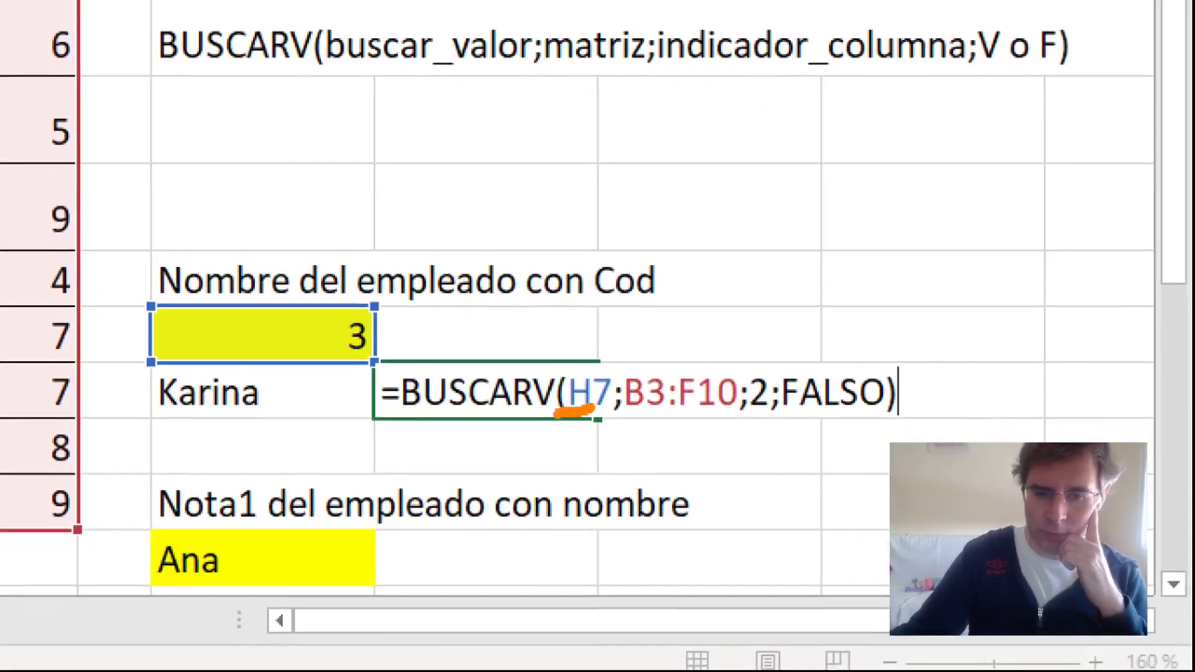
mouse_move(601, 348)
left_mouse_down()
mouse_move(378, 300)
mouse_move(460, 326)
left_mouse_up()
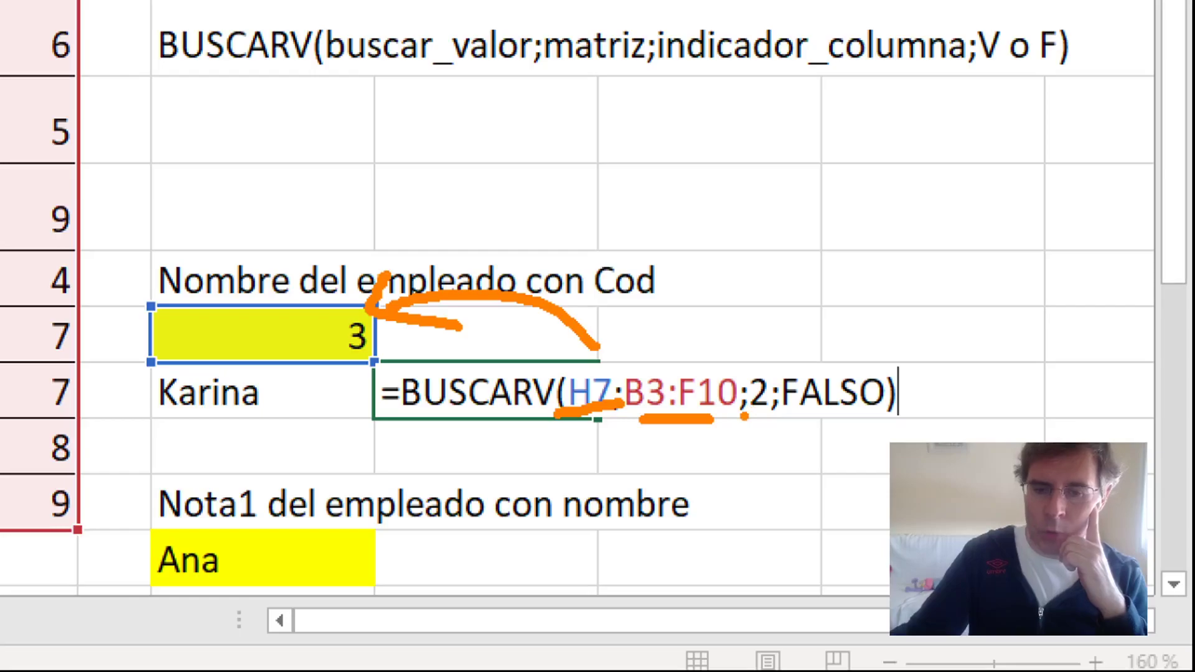
left_click_drag(789, 417, 879, 417)
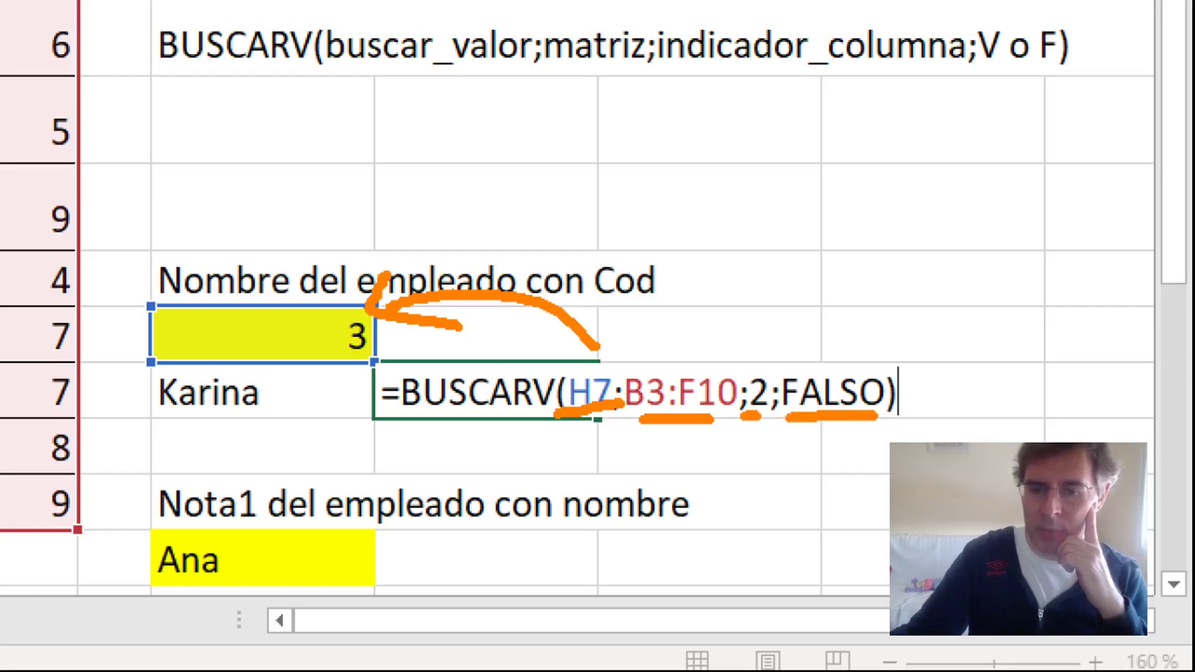
left_click(885, 432)
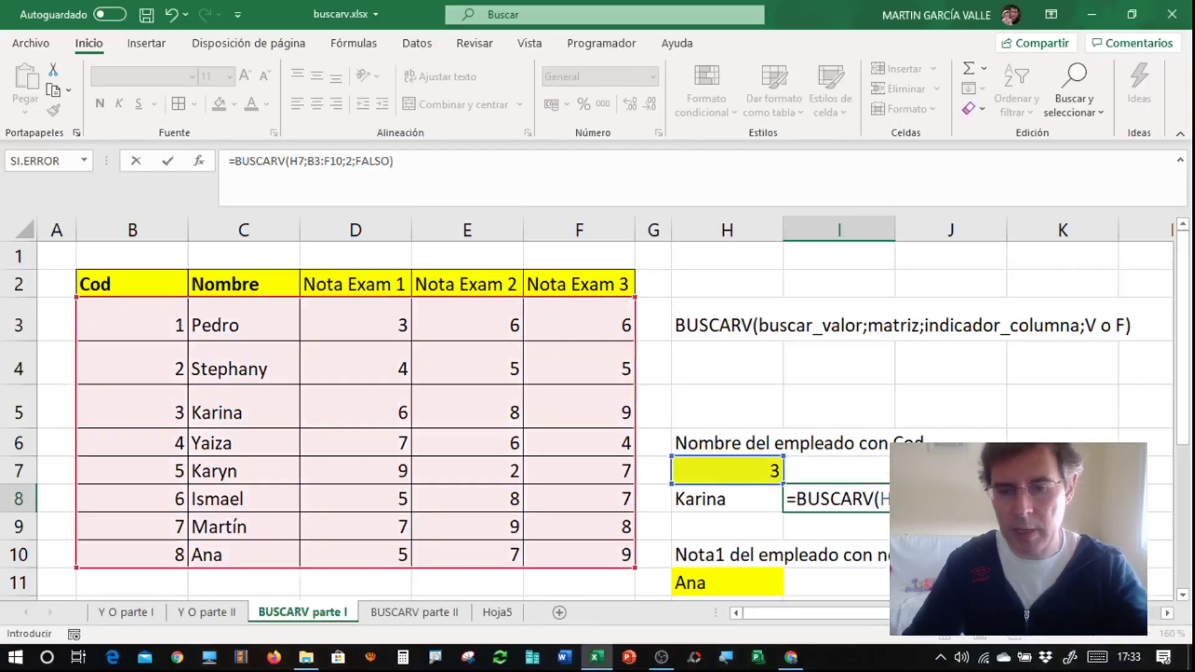
Commit the I8 formula and test lookup codes 1, 2 and 3 in H7.
key("Return")
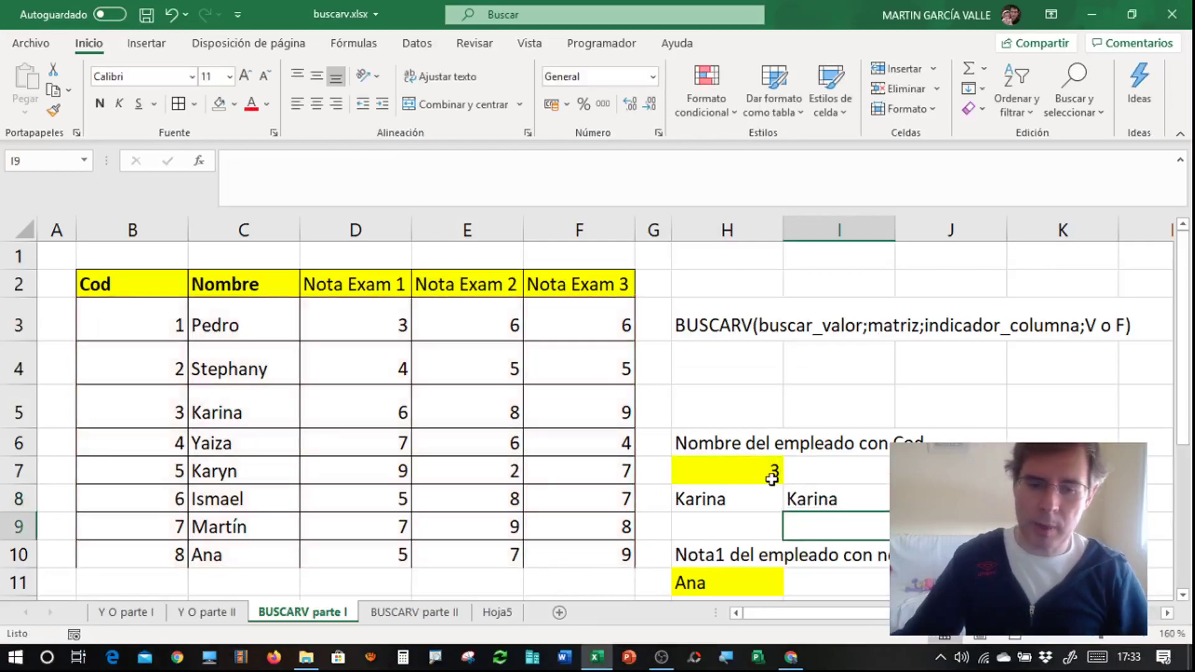
left_click(771, 472)
type("1")
key("Tab")
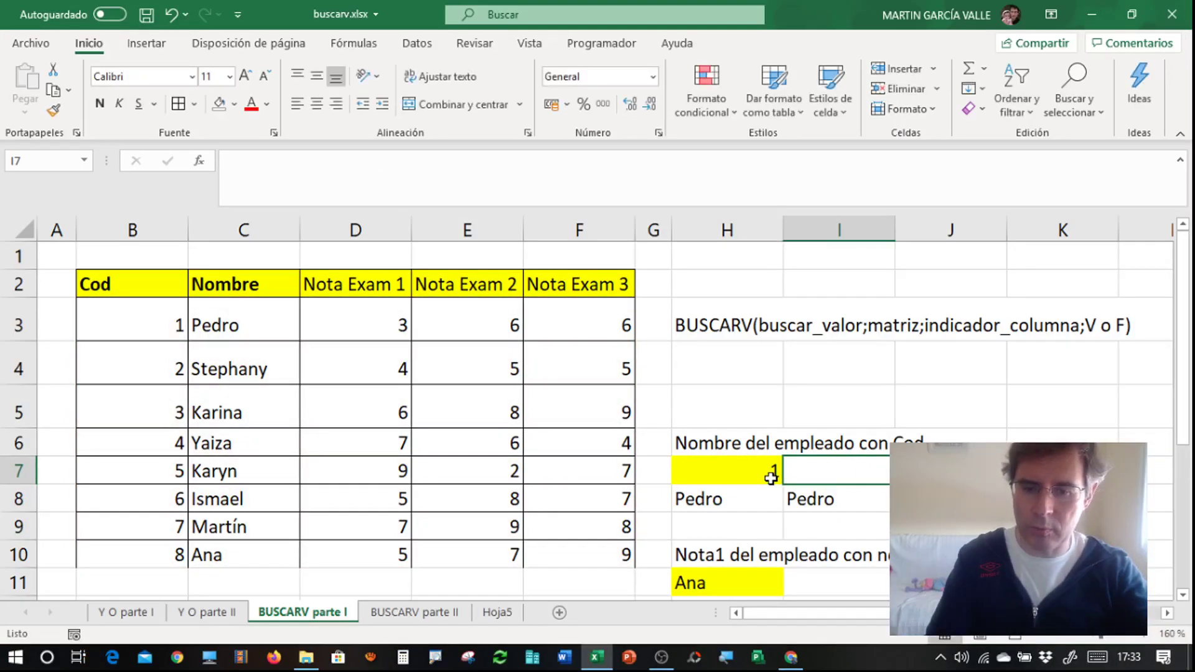
left_click(771, 477)
type("2")
key("Tab")
left_click(771, 478)
type("3")
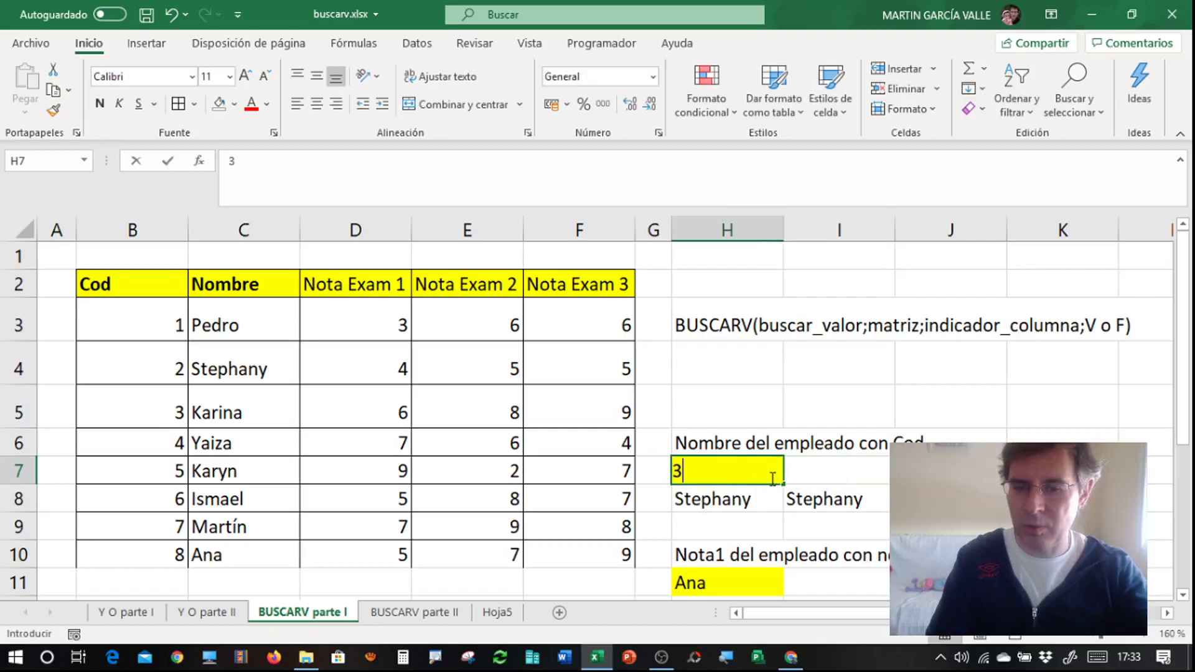
key("Tab")
Test codes 7 and 56 in H7; the nonexistent code 56 returns #N/D.
left_click(771, 477)
type("7")
key("Tab")
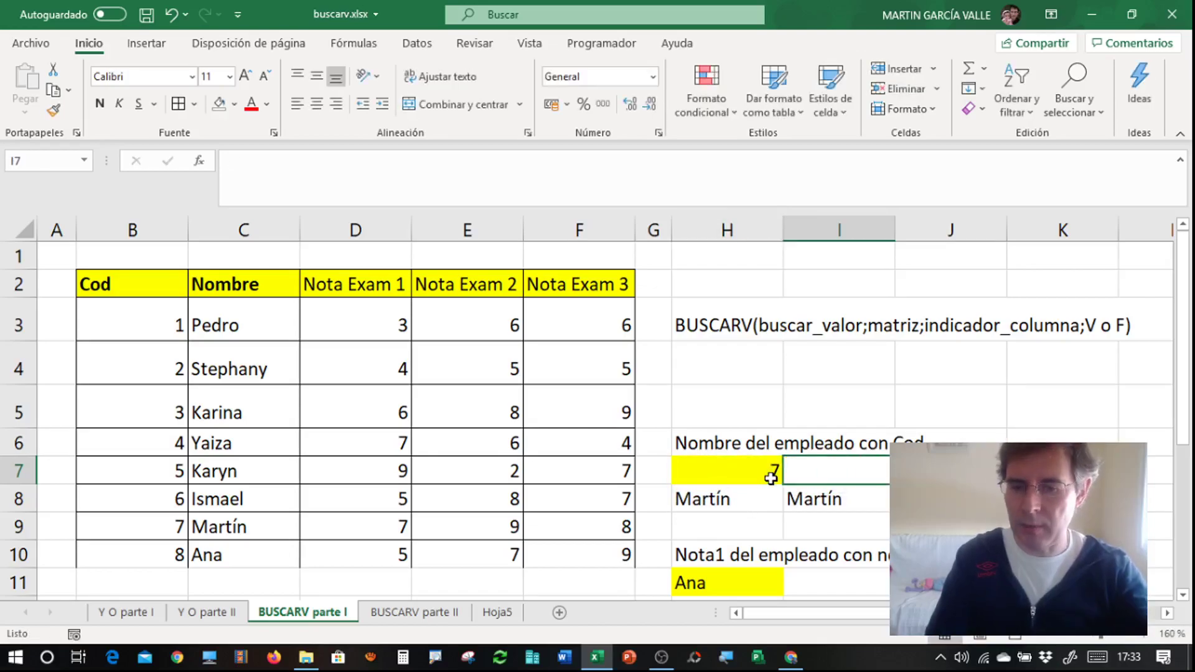
left_click(772, 479)
type("56")
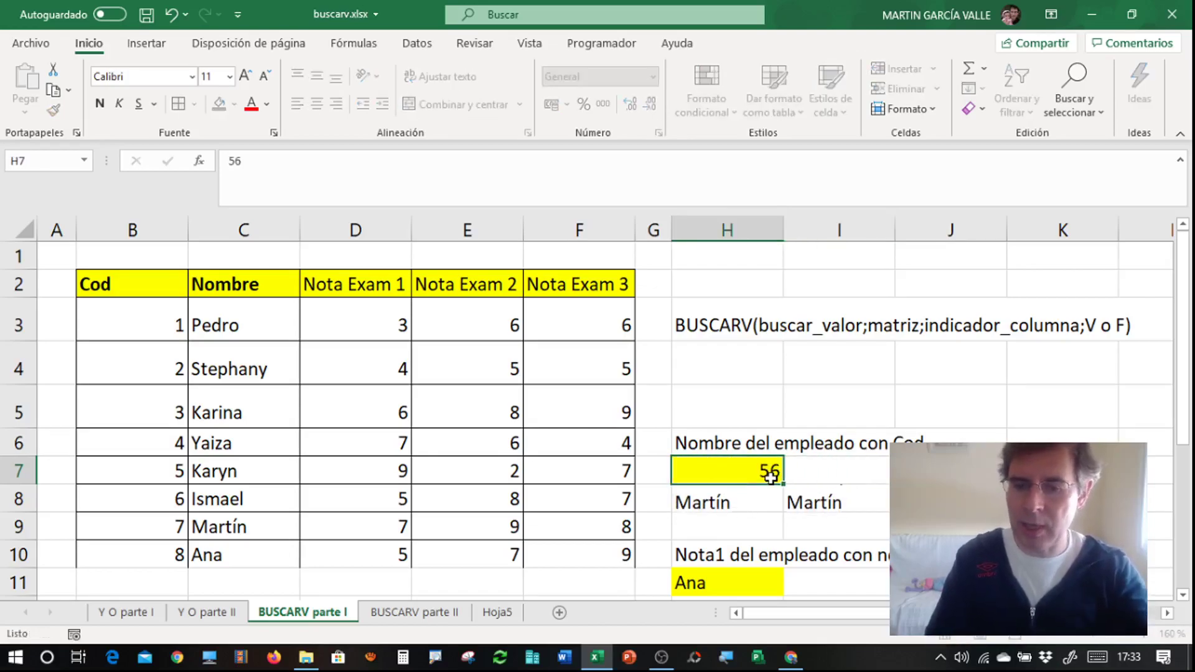
key("Tab")
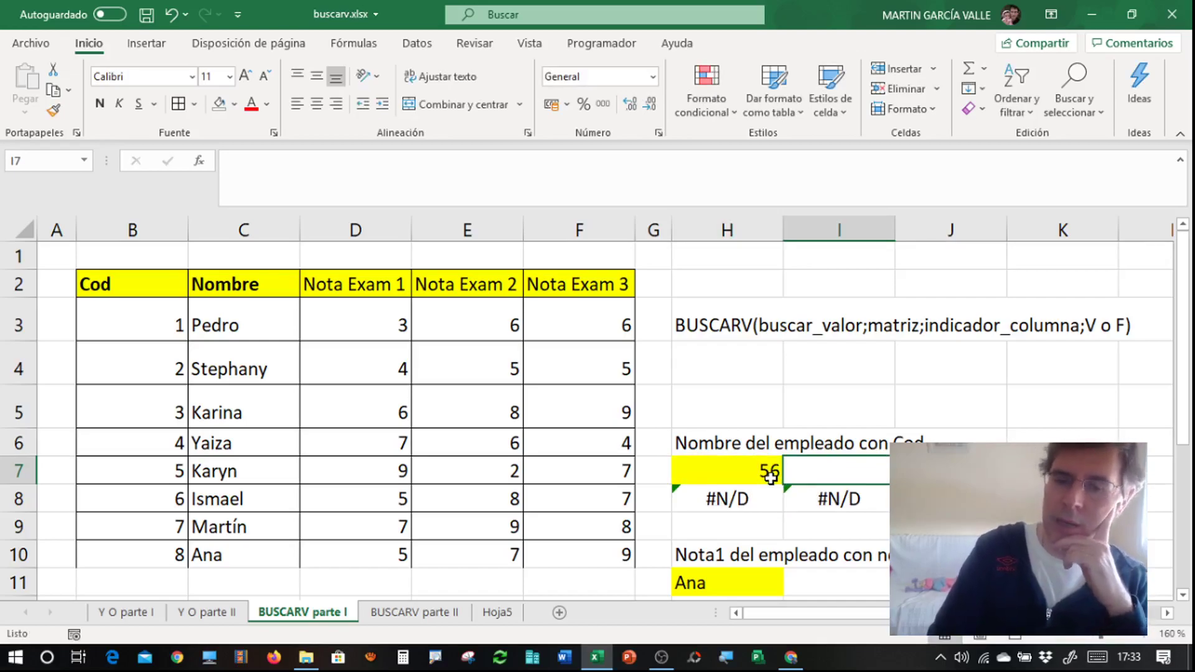
left_click(770, 477)
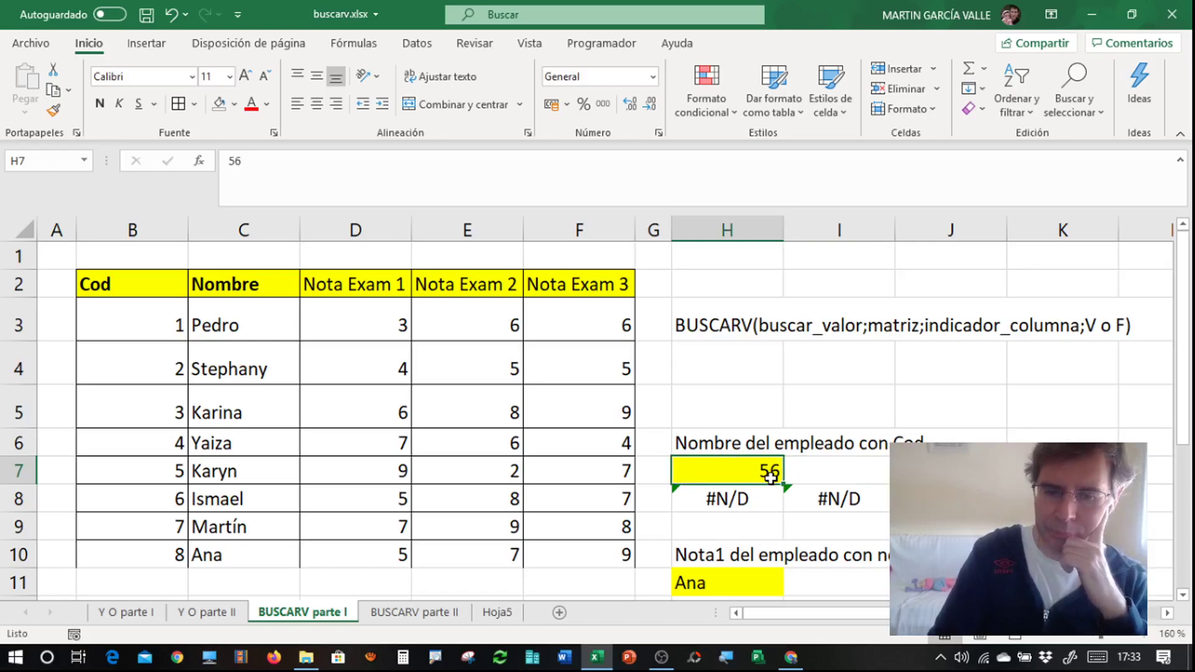
Review the H12 grade lookup, set the H11 name to Ismael, and highlight him in the table.
key("Down")
key("Down")
key("Down")
key("Down")
key("Down")
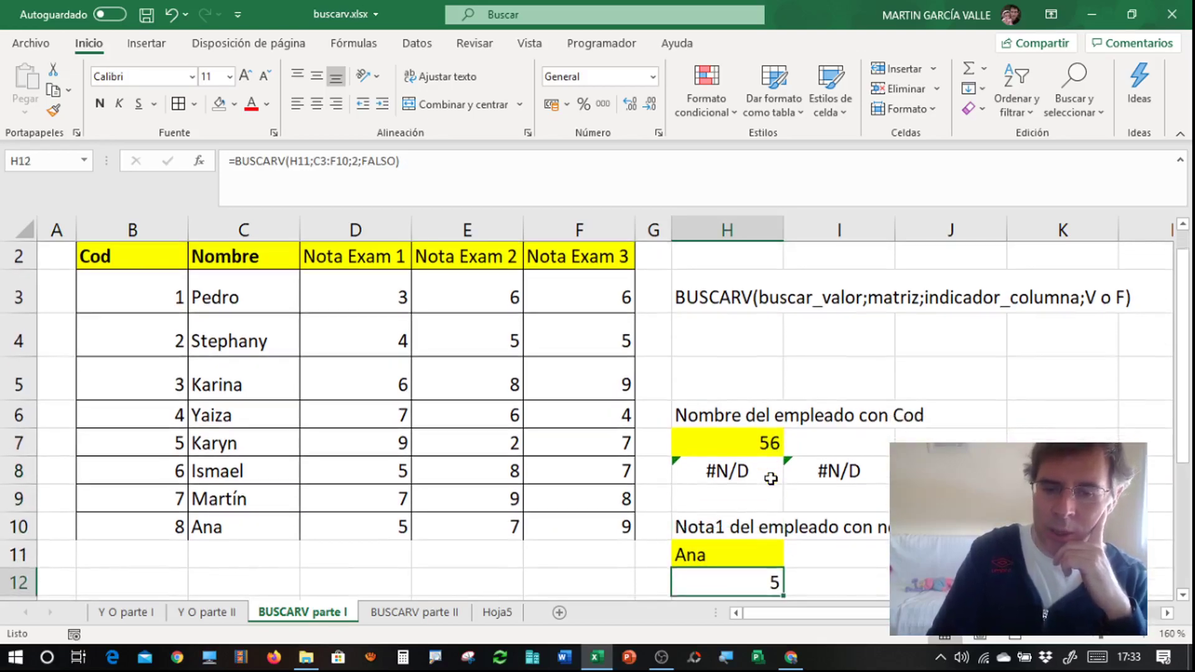
scroll(771, 478, "down", 2)
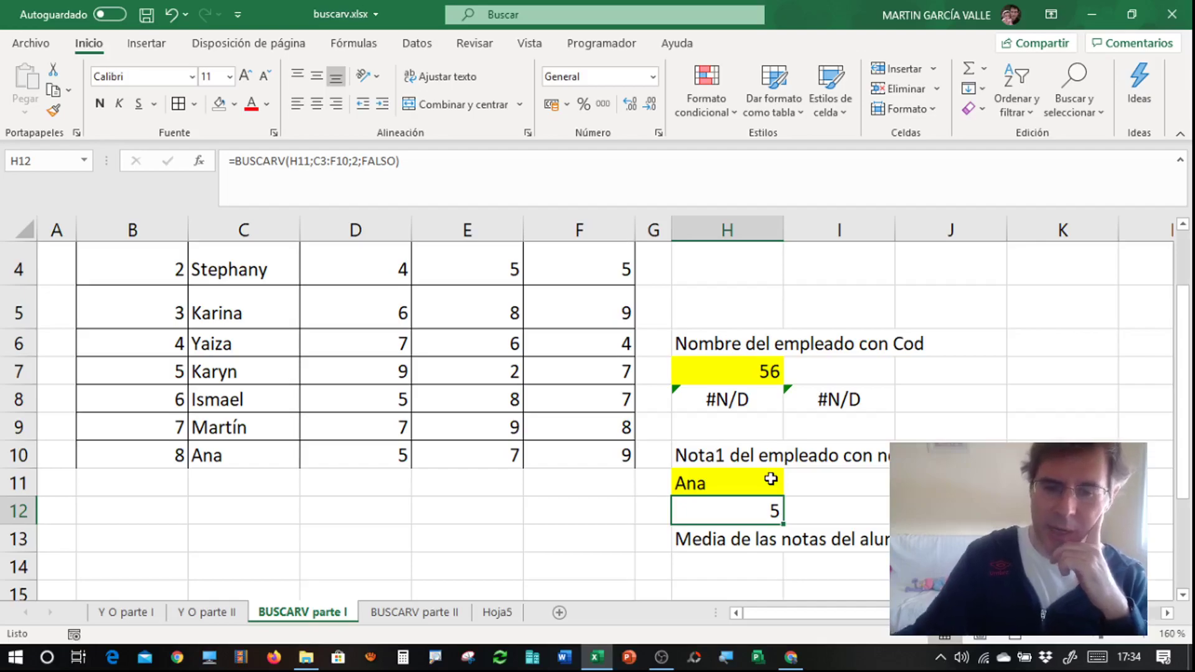
left_click(810, 486)
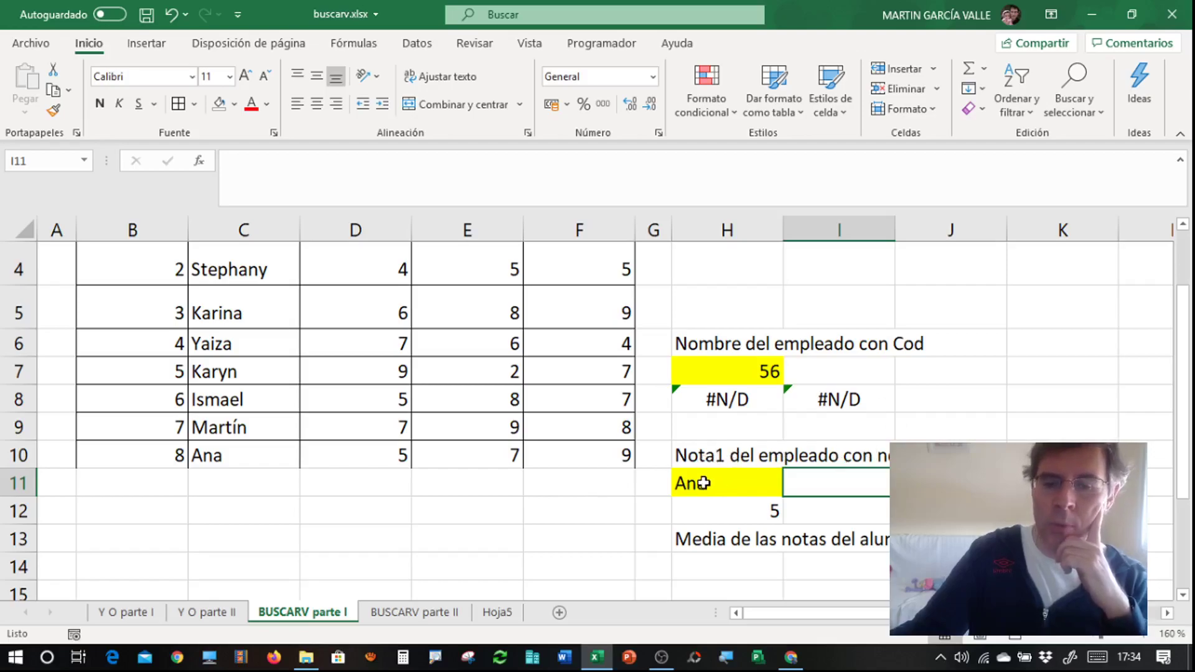
scroll(321, 519, "up", 1)
scroll(320, 520, "down", 2)
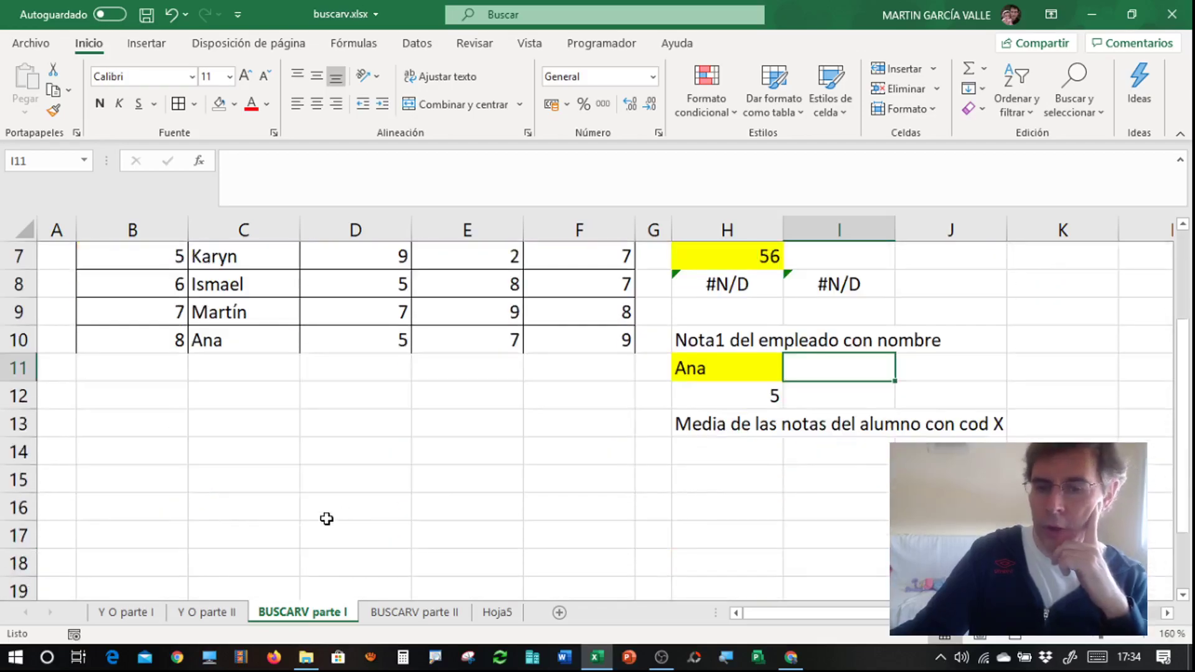
double_click(712, 374)
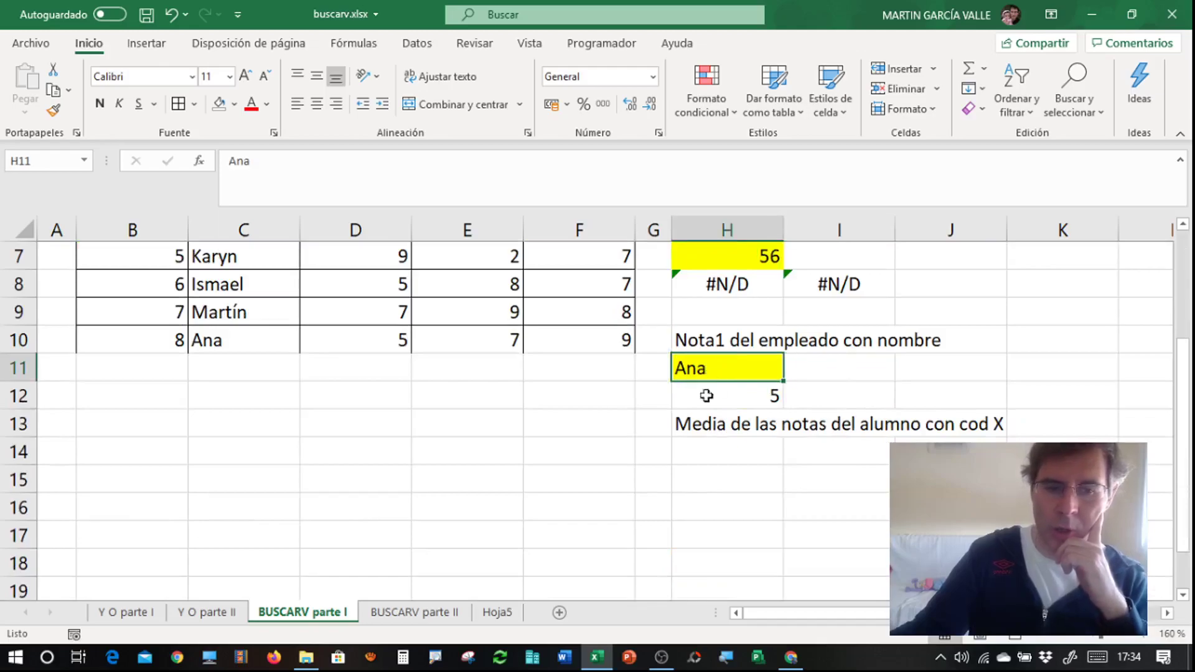
key("BackSpace")
key("BackSpace")
key("BackSpace")
type("Isma")
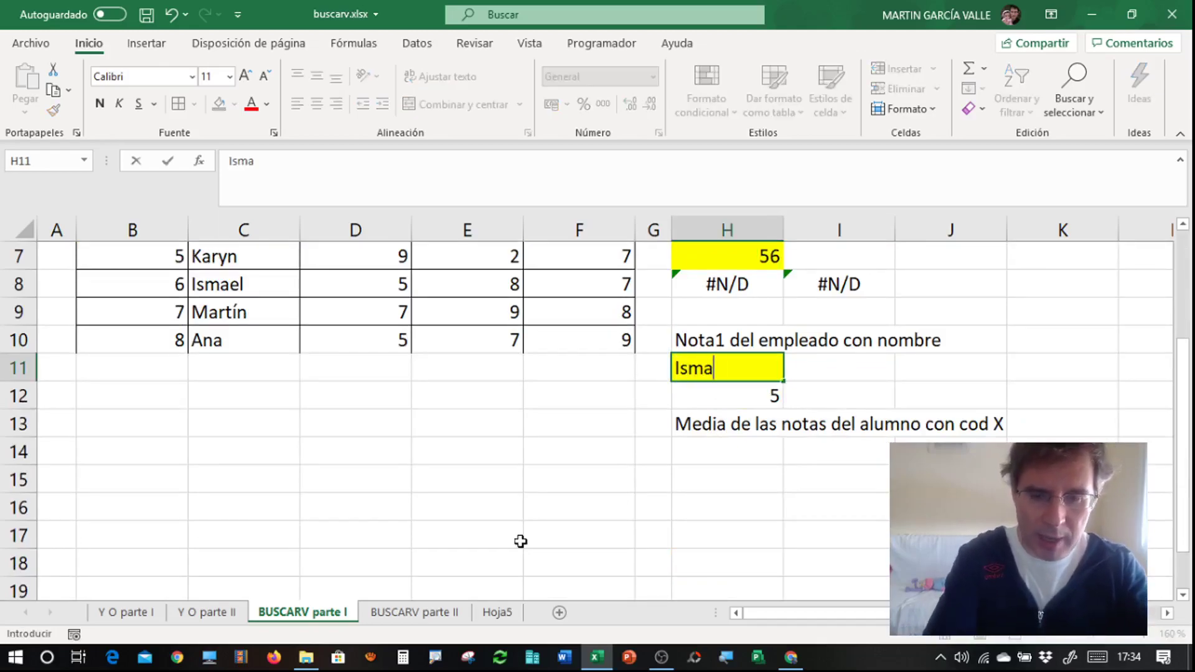
type("el")
key("Return")
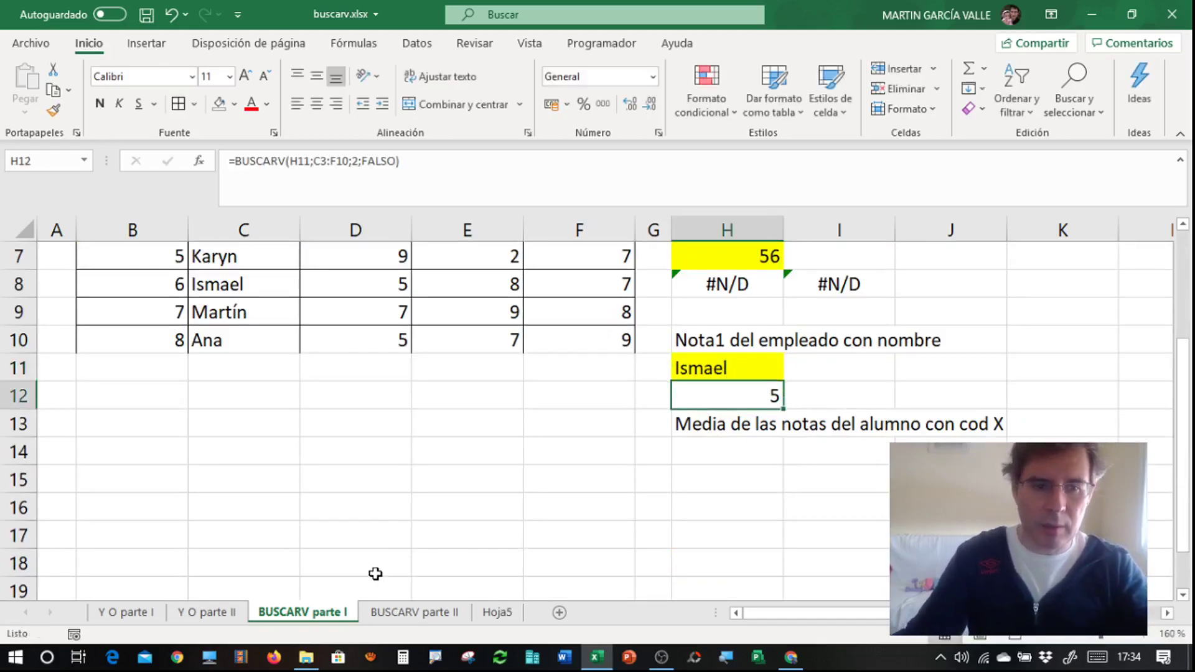
scroll(376, 571, "up", 1)
scroll(376, 574, "up", 1)
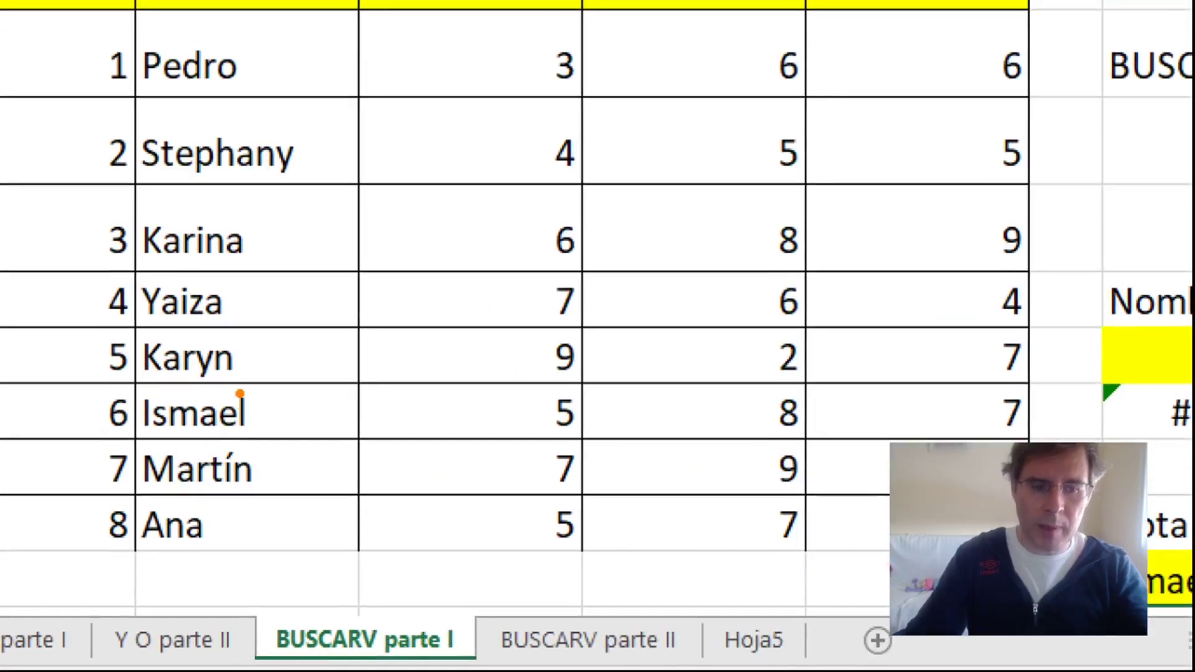
mouse_move(240, 393)
left_mouse_down()
mouse_move(130, 423)
mouse_move(272, 387)
mouse_move(466, 410)
mouse_move(482, 490)
left_mouse_up()
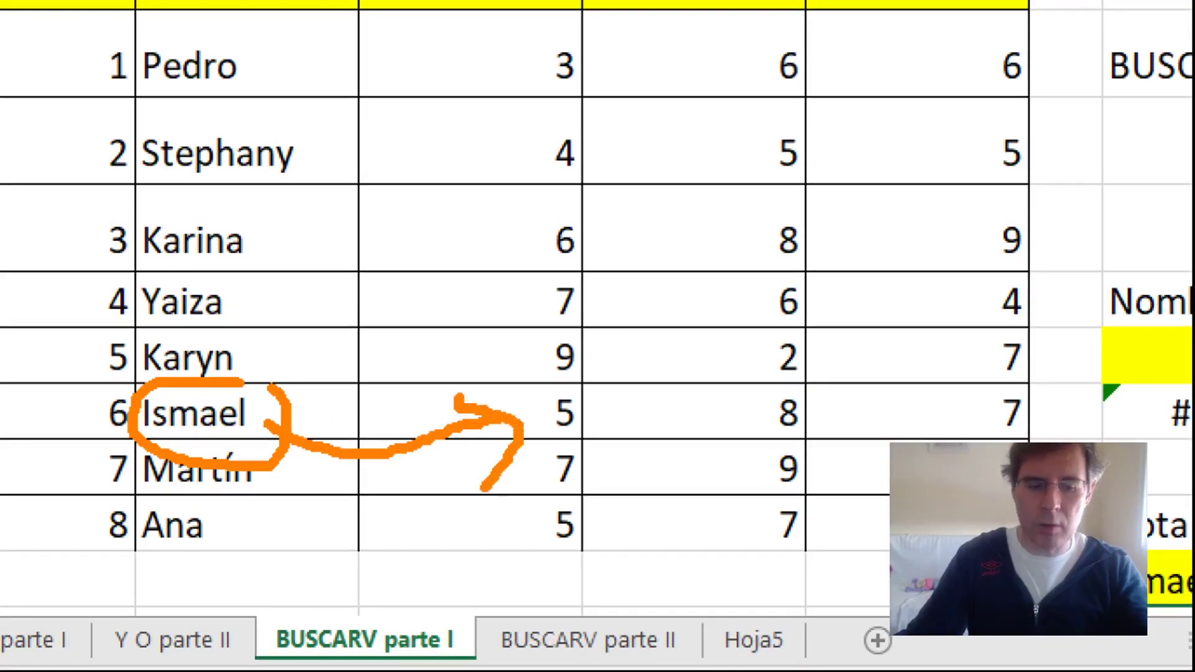
key("Escape")
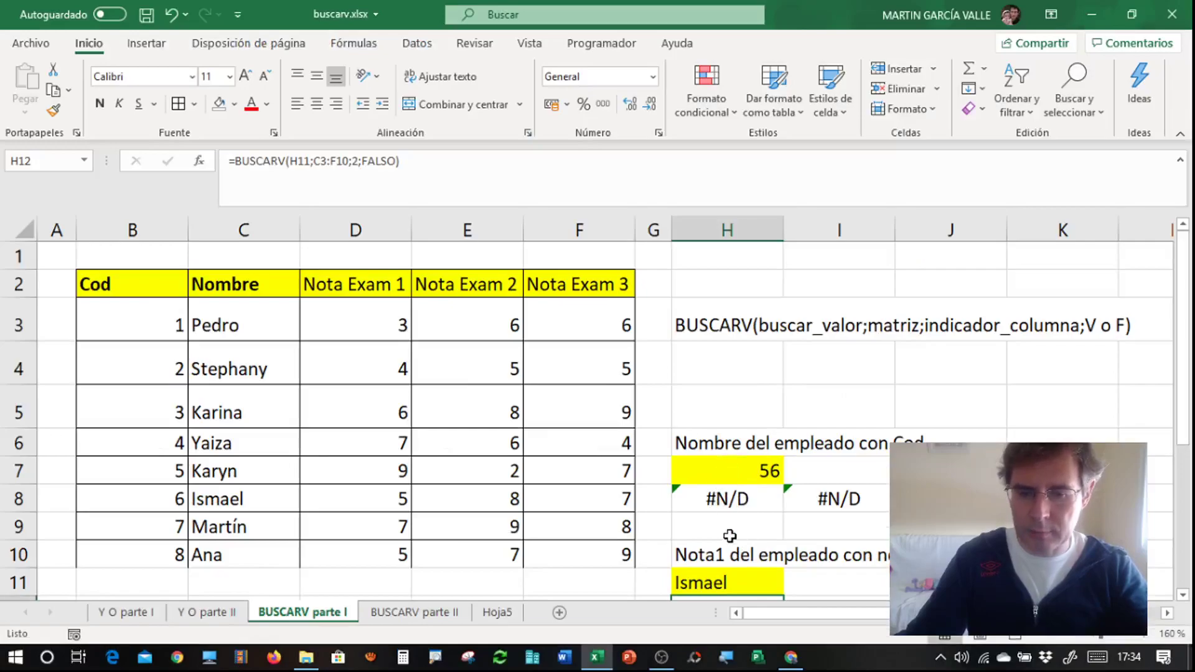
Change the H11 lookup name to Martín and verify his Exam 1 grade 7 in D9.
scroll(730, 536, "down", 1)
left_click(730, 487)
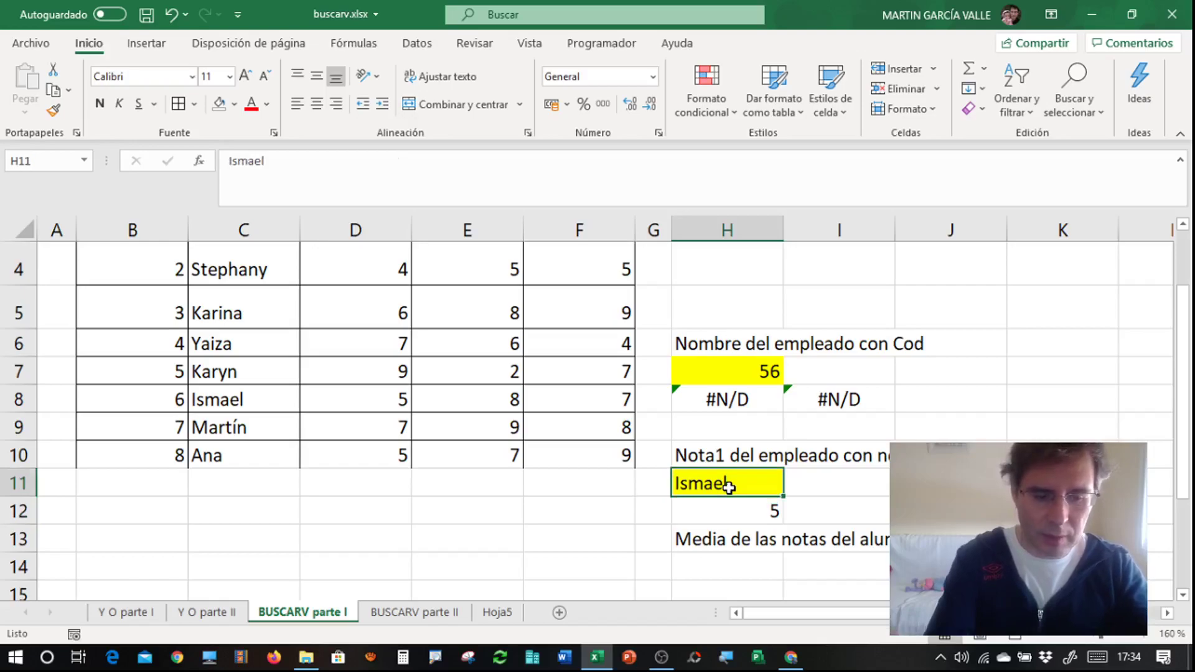
type("Martín")
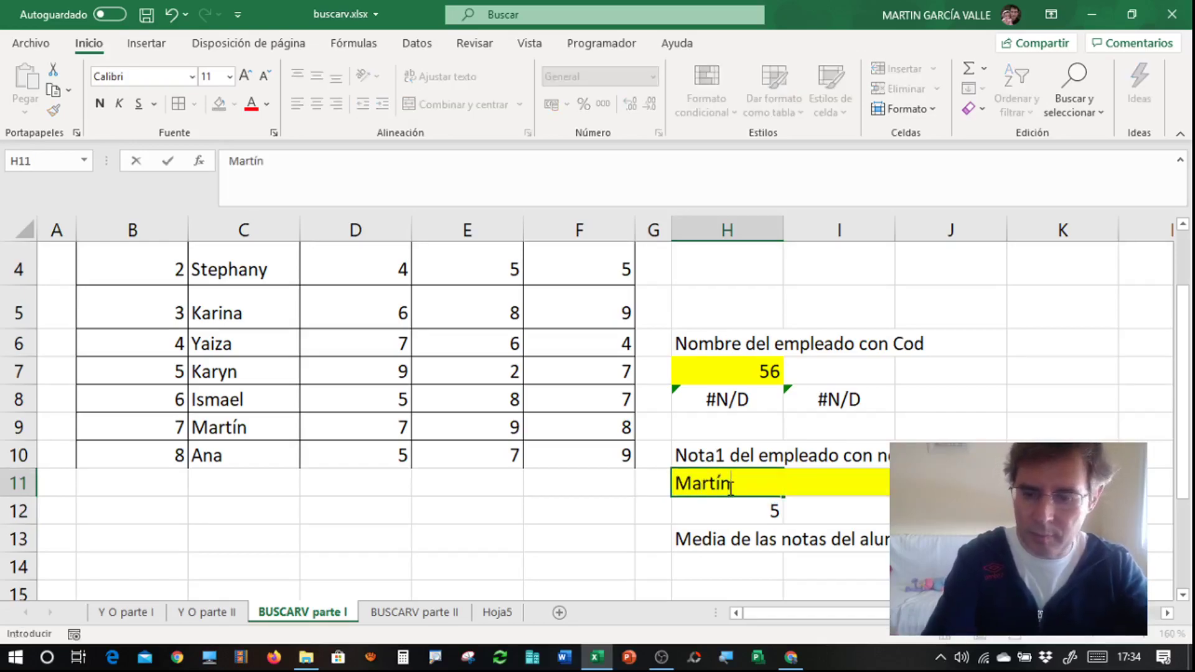
key("Return")
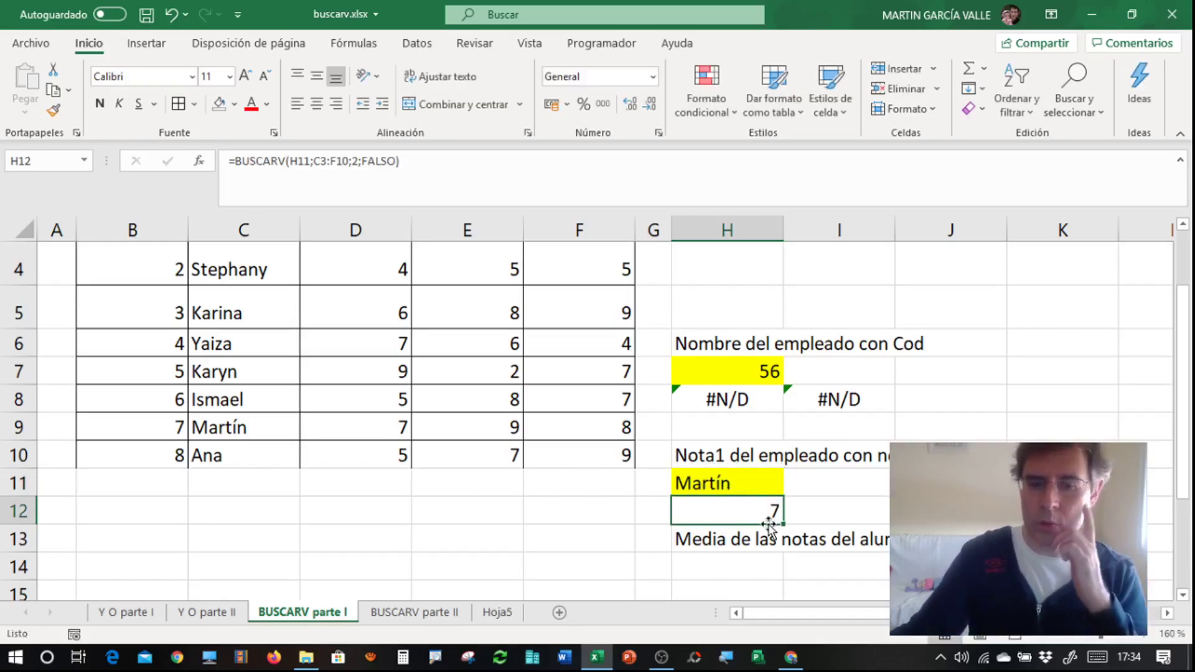
left_click(411, 428)
left_click(271, 428)
left_click(349, 428)
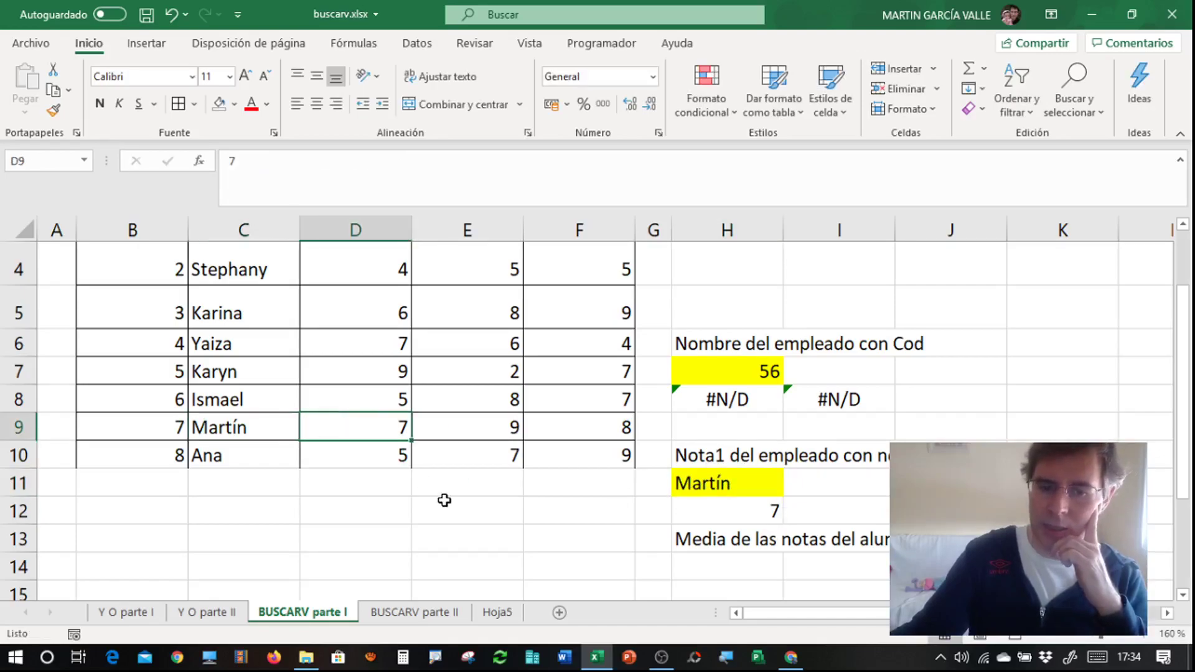
left_click(817, 508)
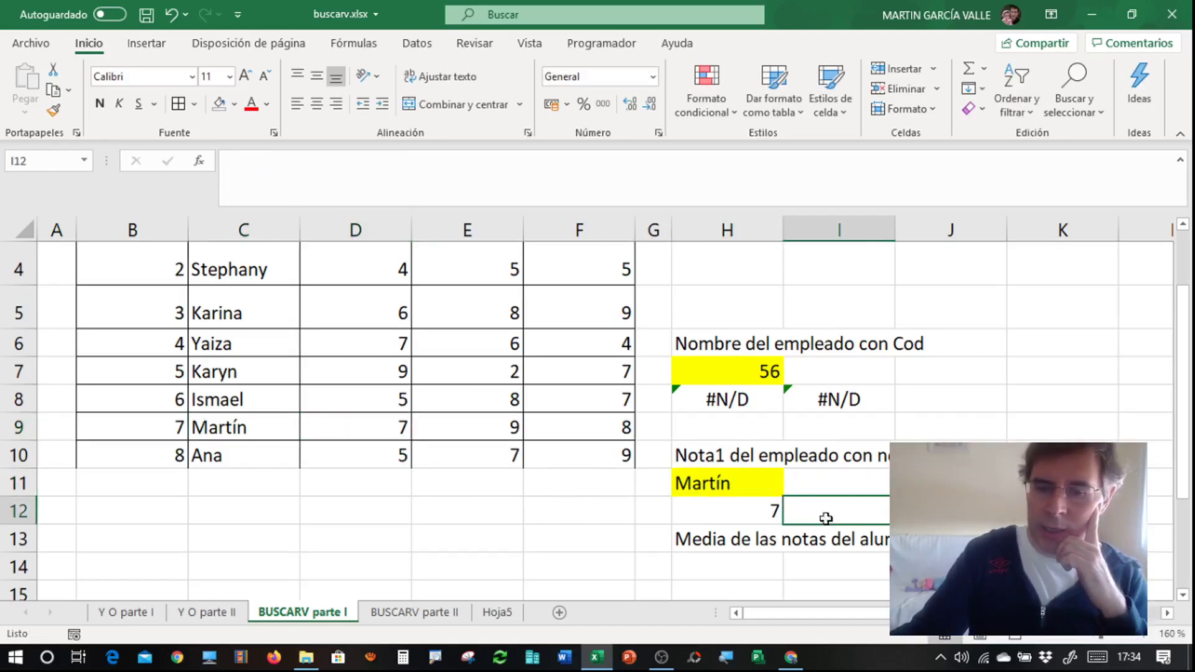
Begin =BUSCARV(H11; in I12 and select C3:F10 as the lookup range, starting at Nombre.
type("=")
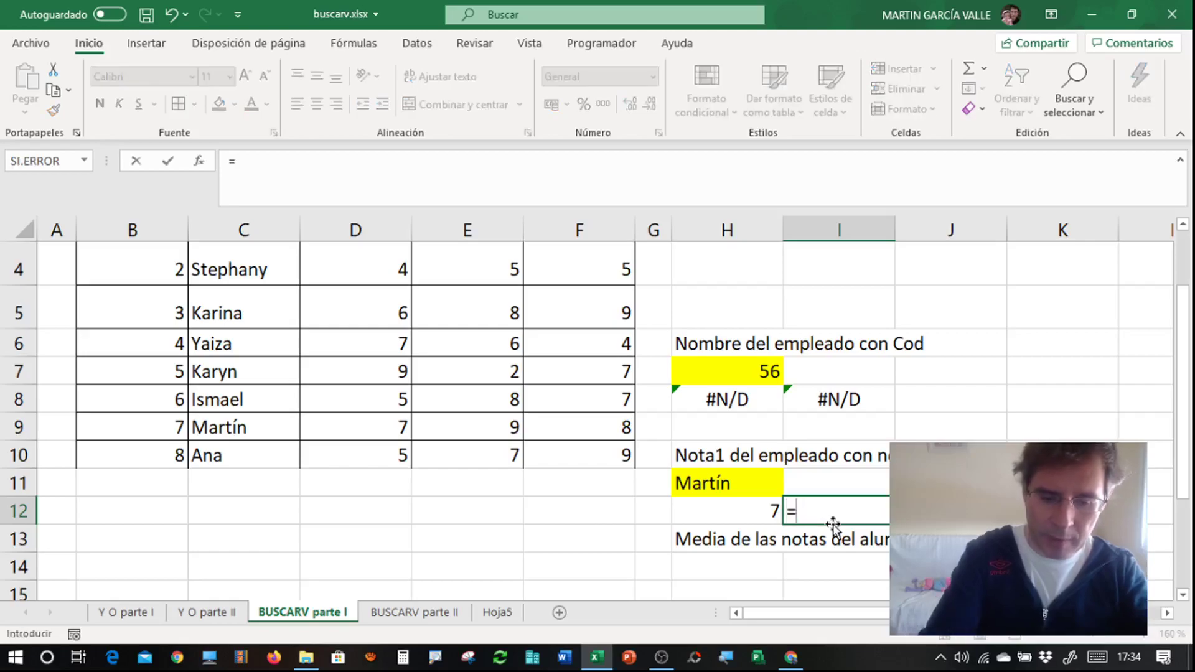
type("BUSCARV")
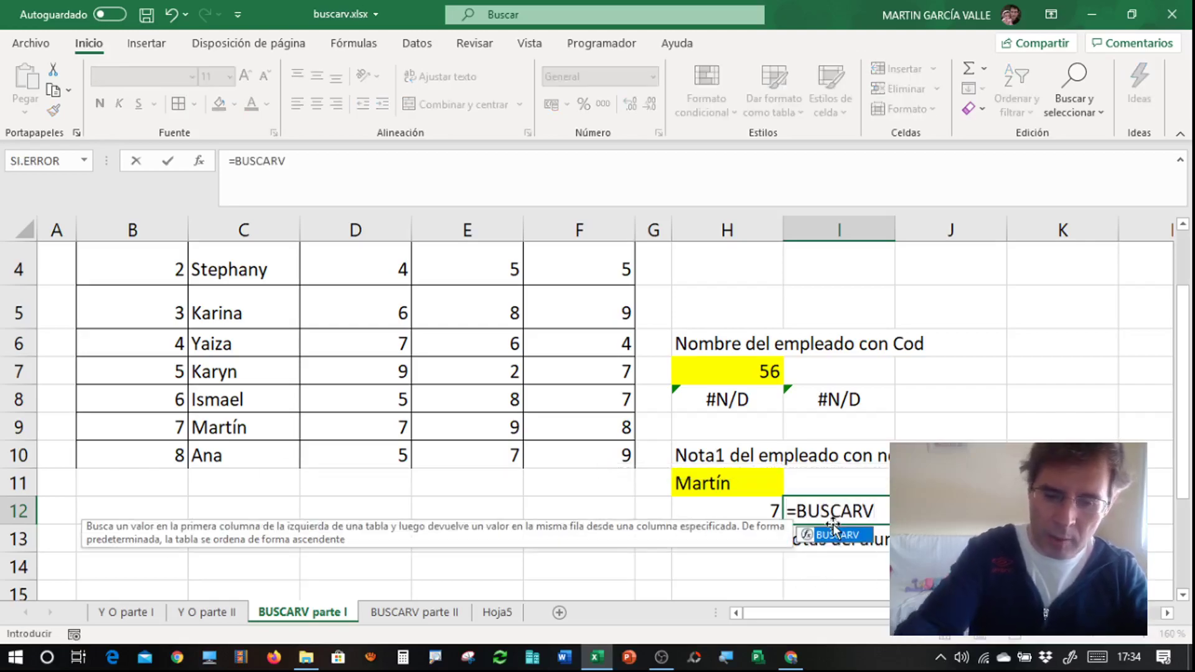
type("(H")
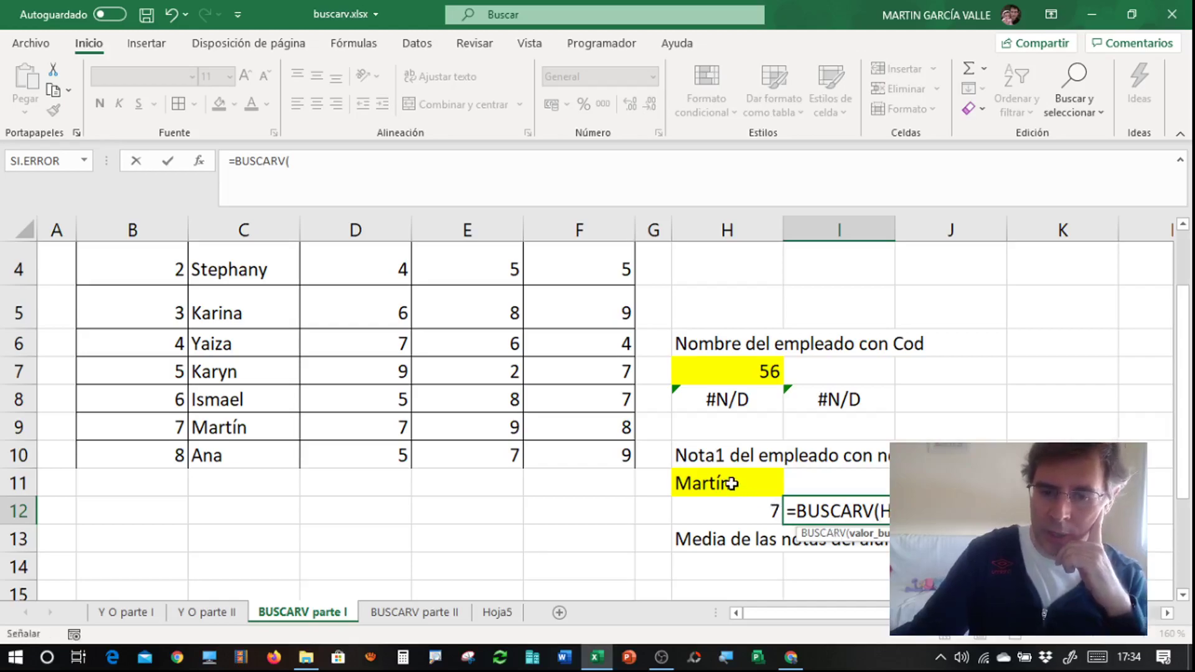
left_click(732, 483)
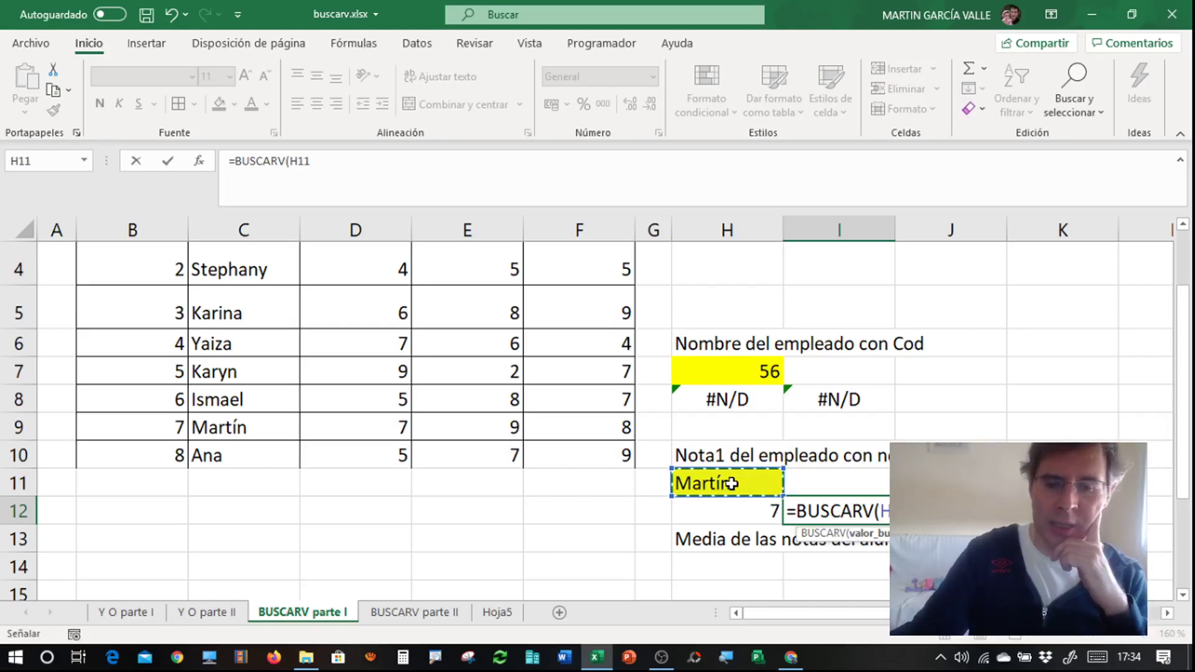
type(";")
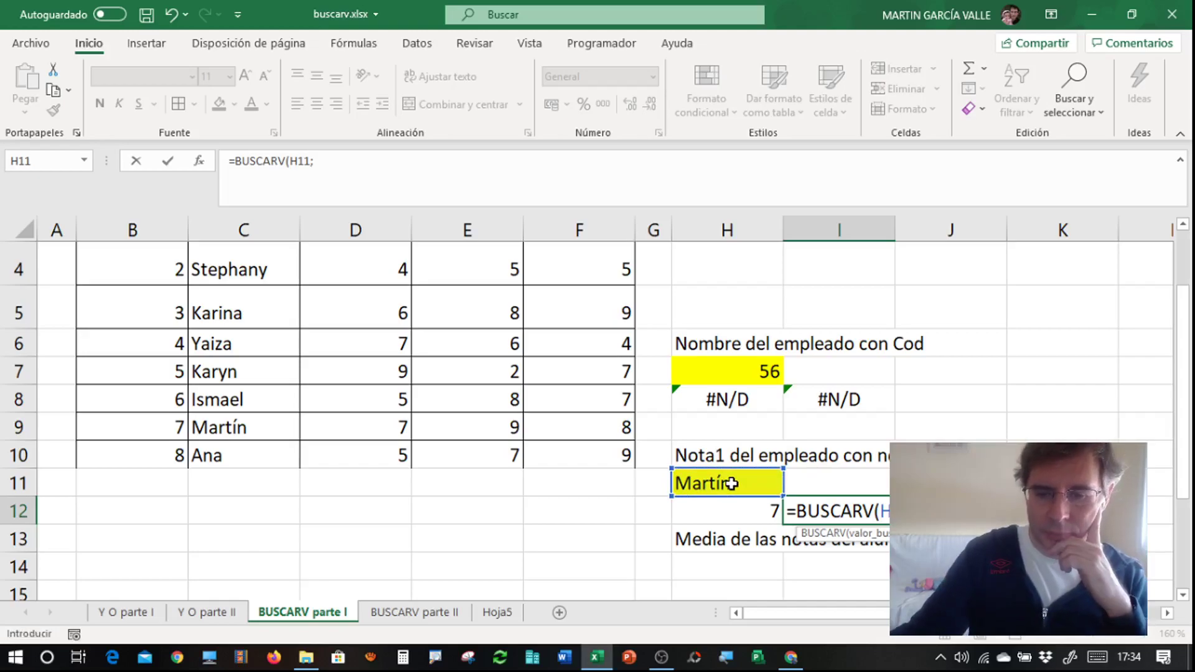
scroll(413, 468, "up", 1)
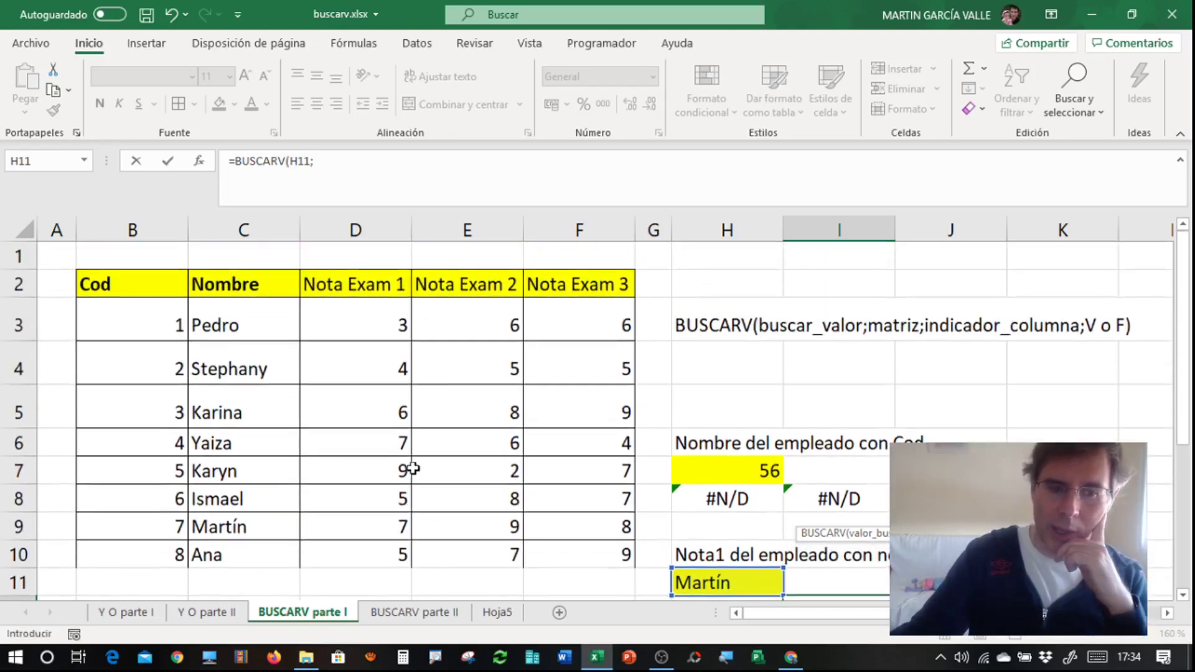
mouse_move(155, 324)
left_mouse_down()
mouse_move(573, 350)
mouse_move(593, 581)
mouse_move(568, 553)
left_mouse_up()
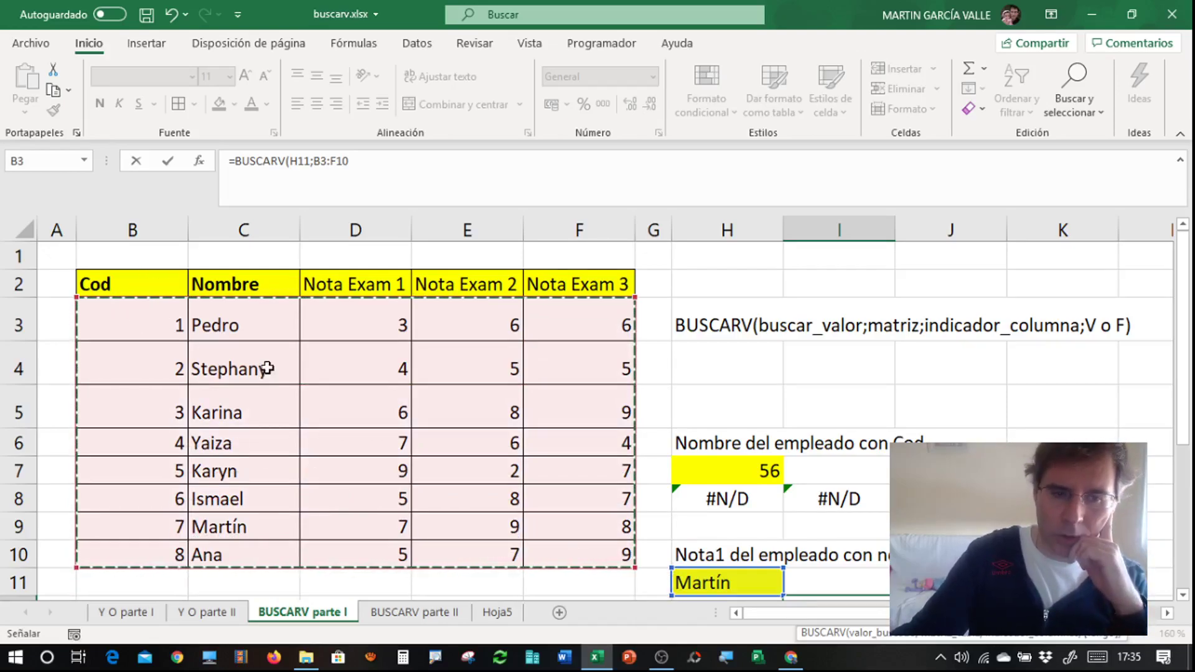
left_click(251, 319)
mouse_move(253, 341)
left_mouse_down()
mouse_move(272, 542)
mouse_move(608, 552)
left_mouse_up()
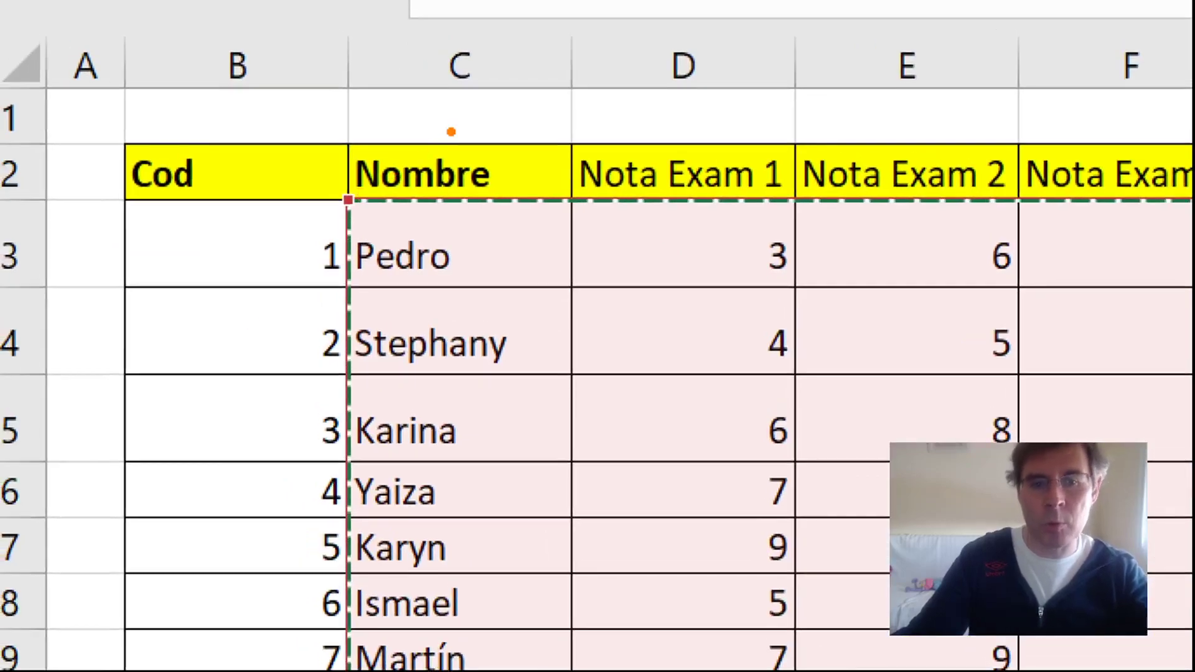
mouse_move(451, 130)
left_mouse_down()
mouse_move(471, 237)
mouse_move(463, 280)
mouse_move(523, 205)
left_mouse_up()
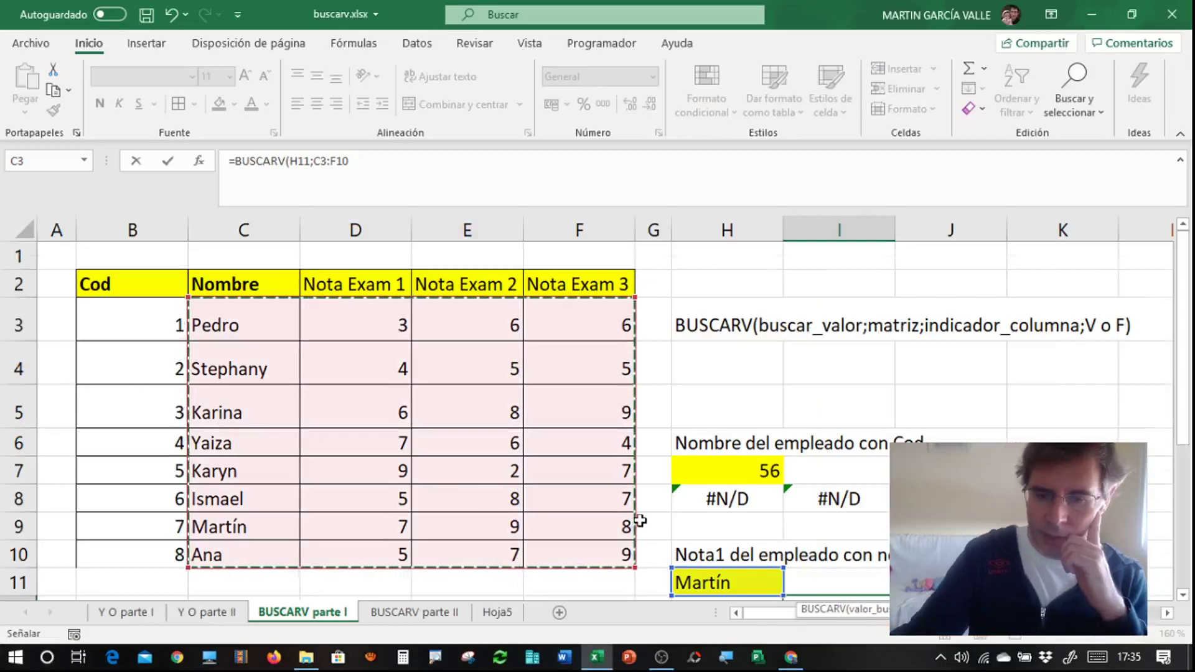
scroll(638, 532, "down", 1)
Finish the I12 formula with ;2;FALSO) to return Nota Exam 1 by exact match.
type(";")
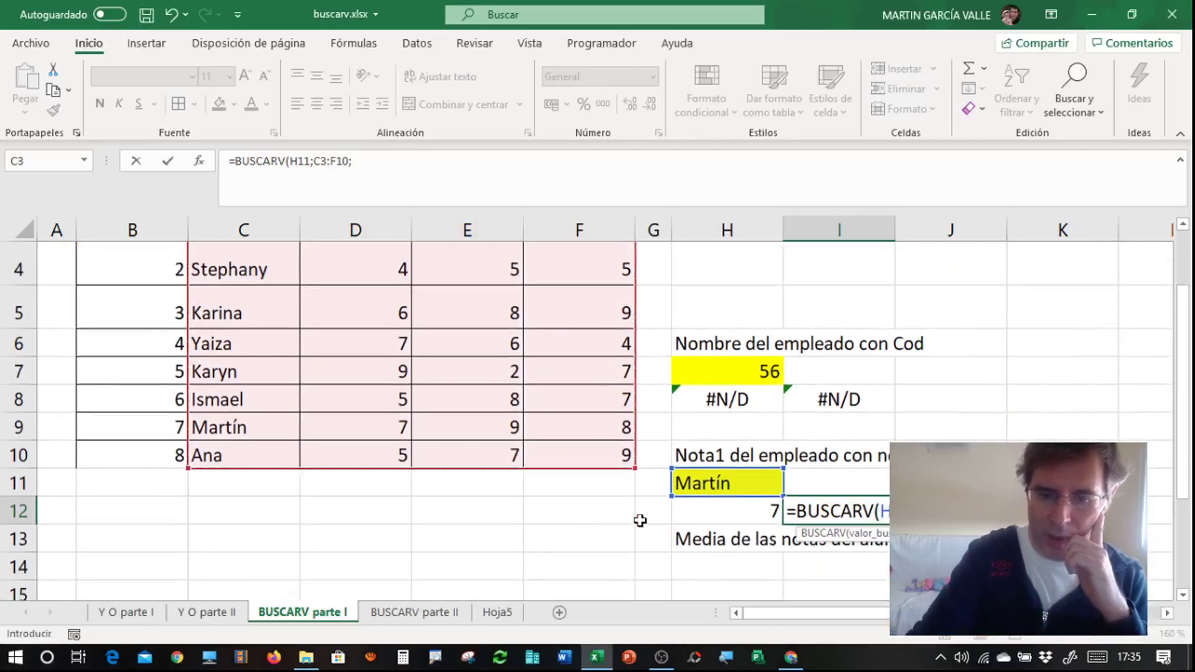
scroll(515, 441, "up", 1)
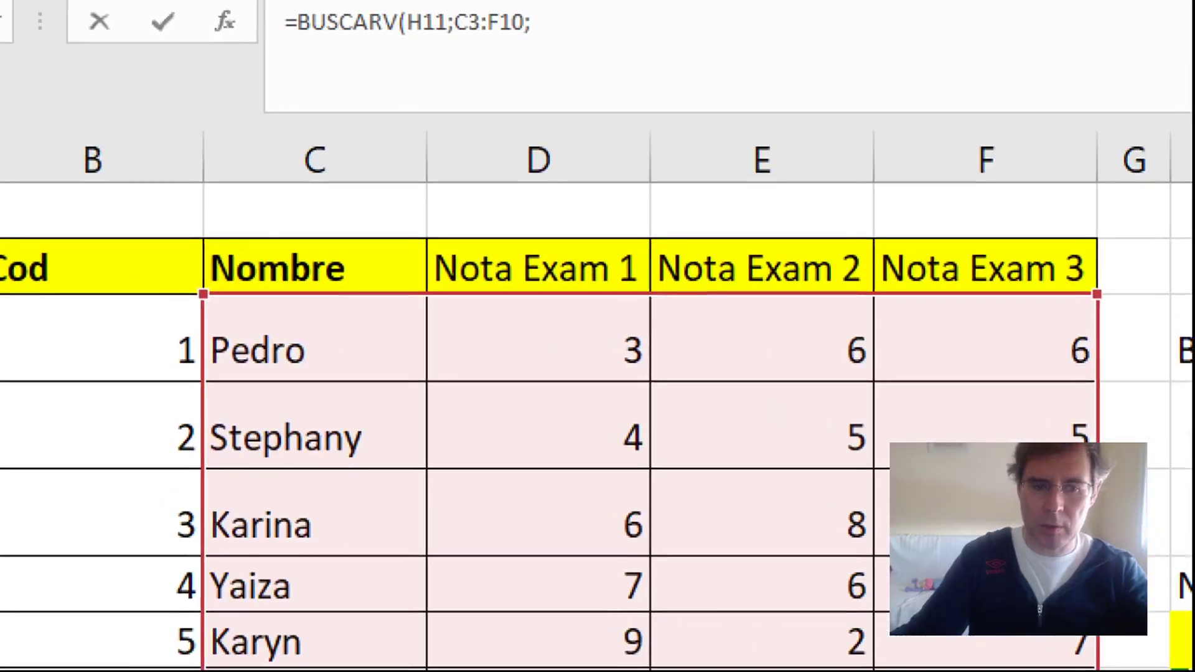
left_click_drag(317, 198, 322, 256)
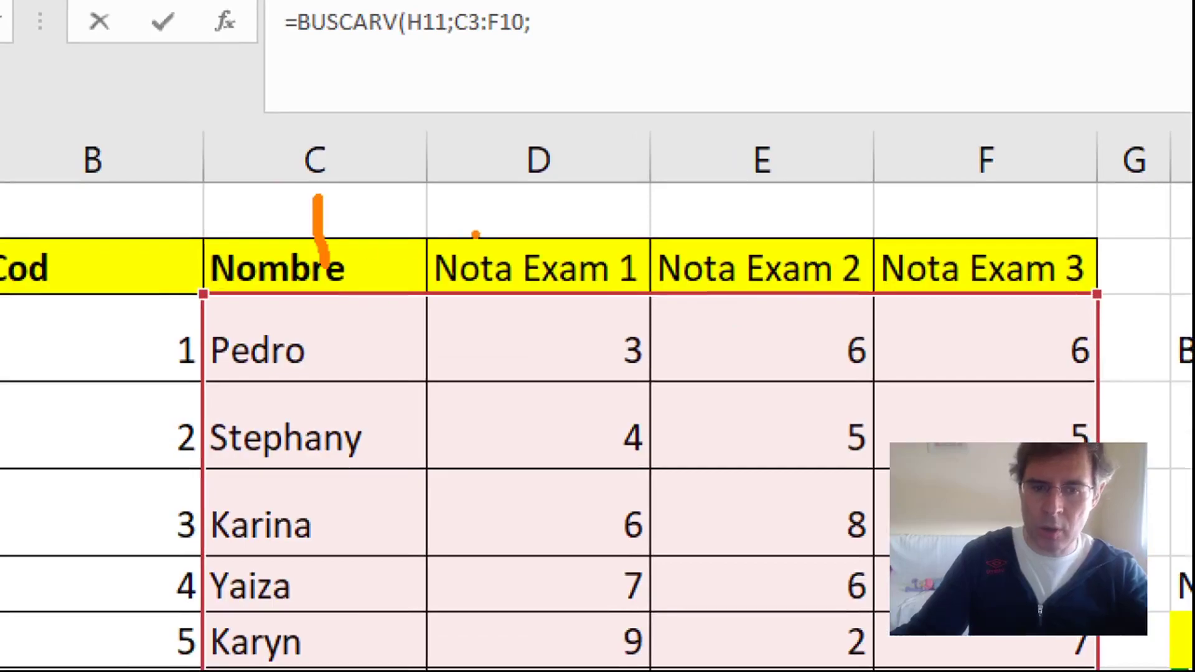
left_click_drag(502, 219, 572, 283)
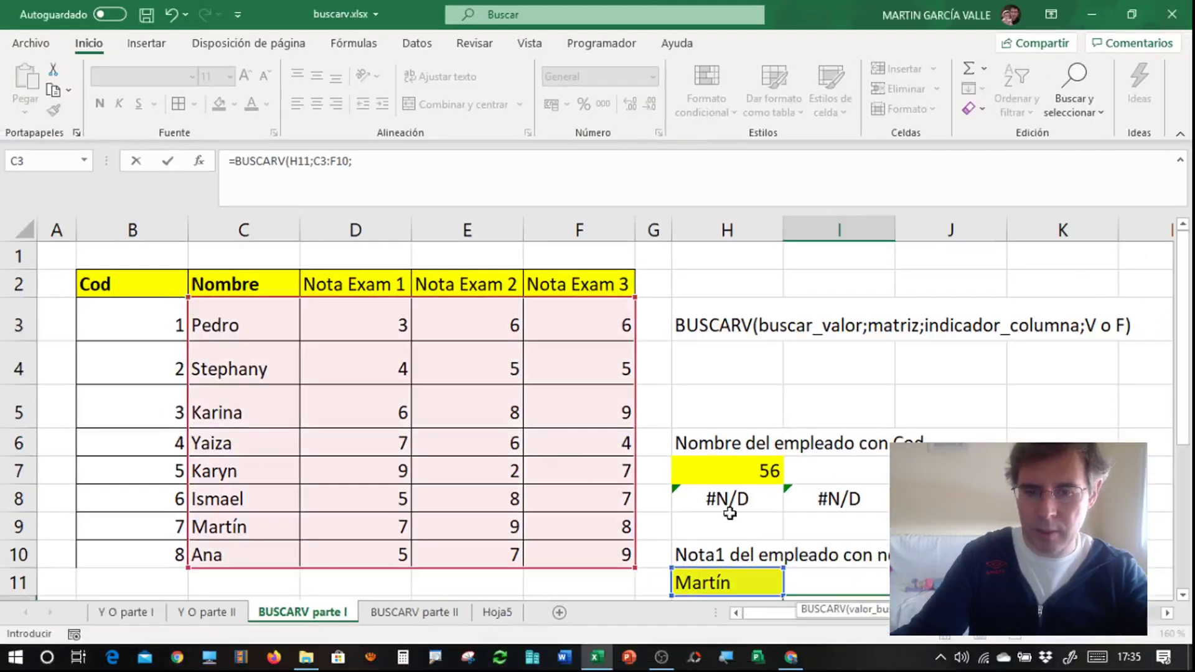
scroll(598, 436, "down", 2)
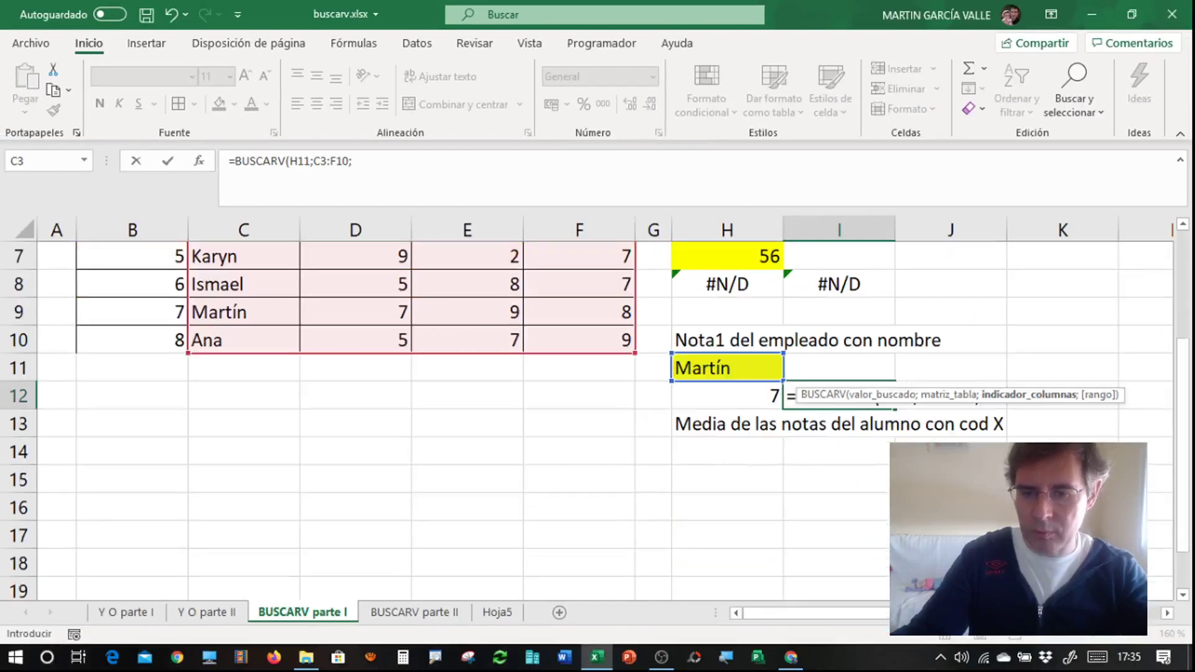
type("2")
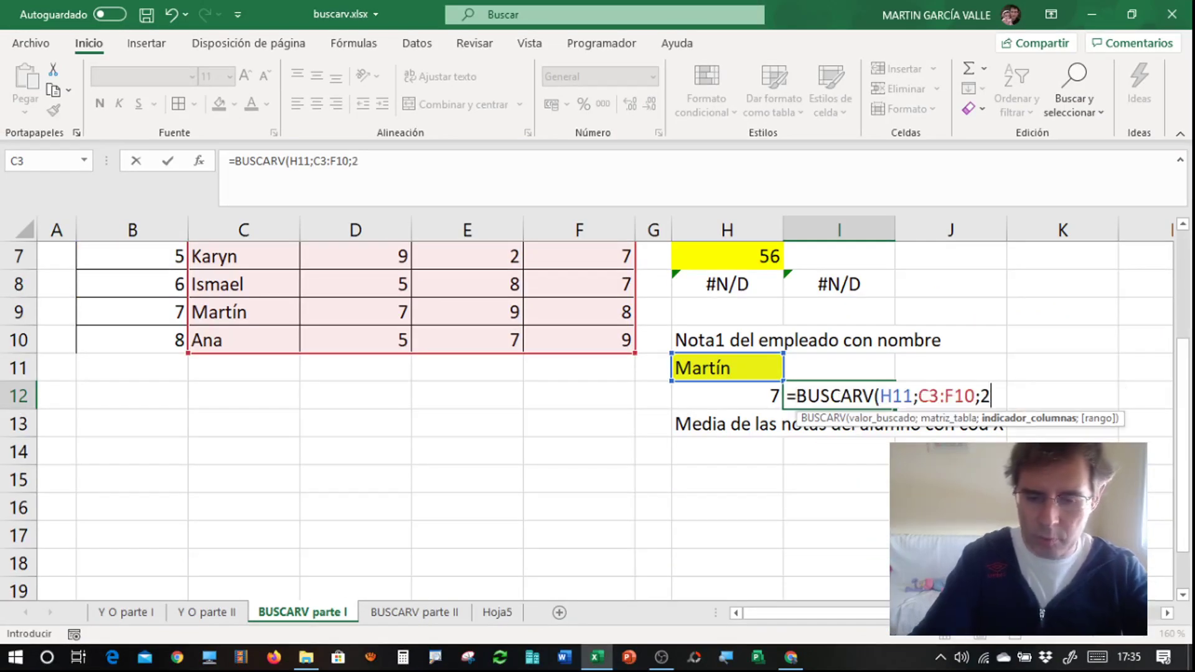
type(";FALSO")
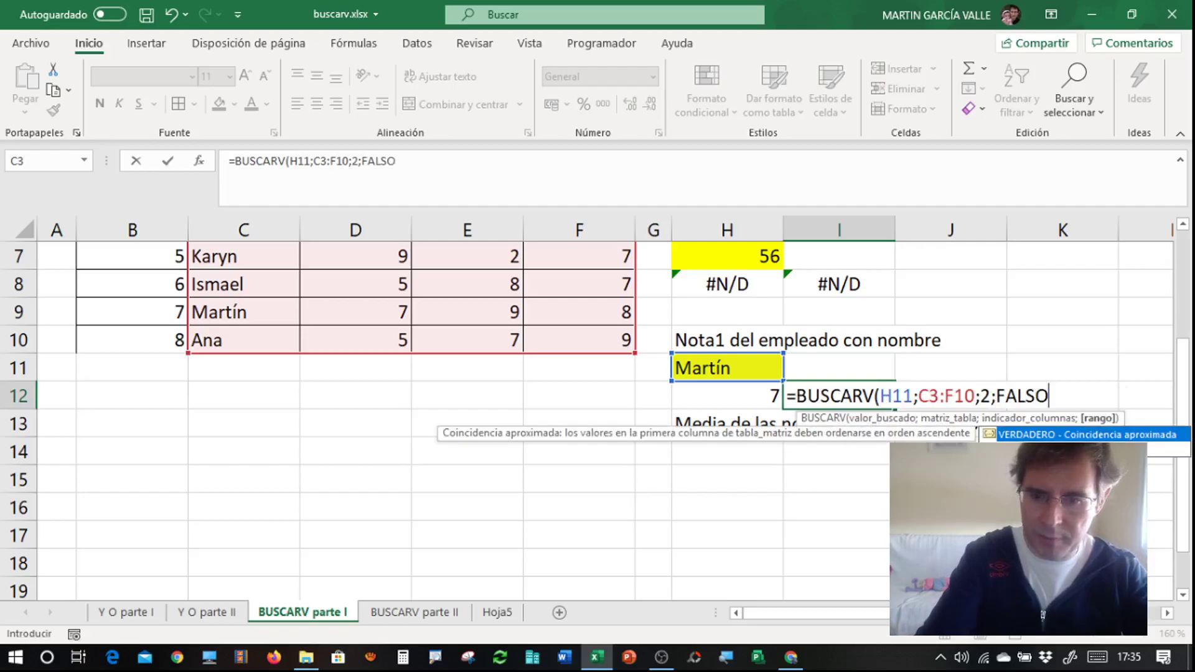
type(")")
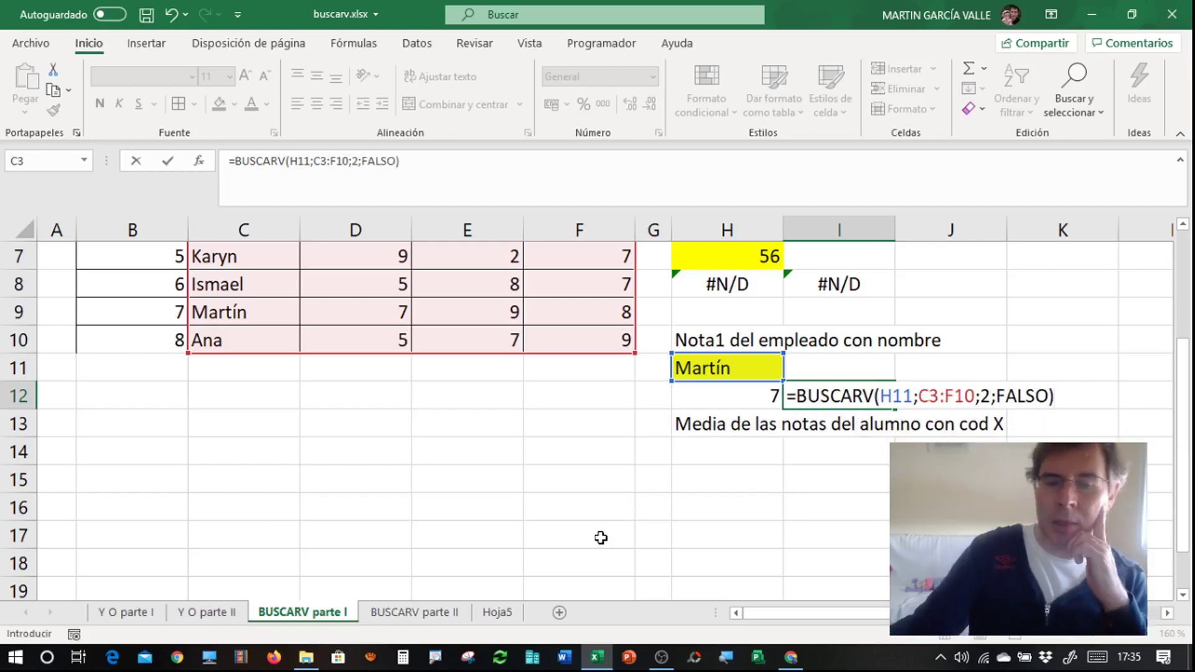
scroll(594, 539, "up", 1)
scroll(594, 539, "up", 2)
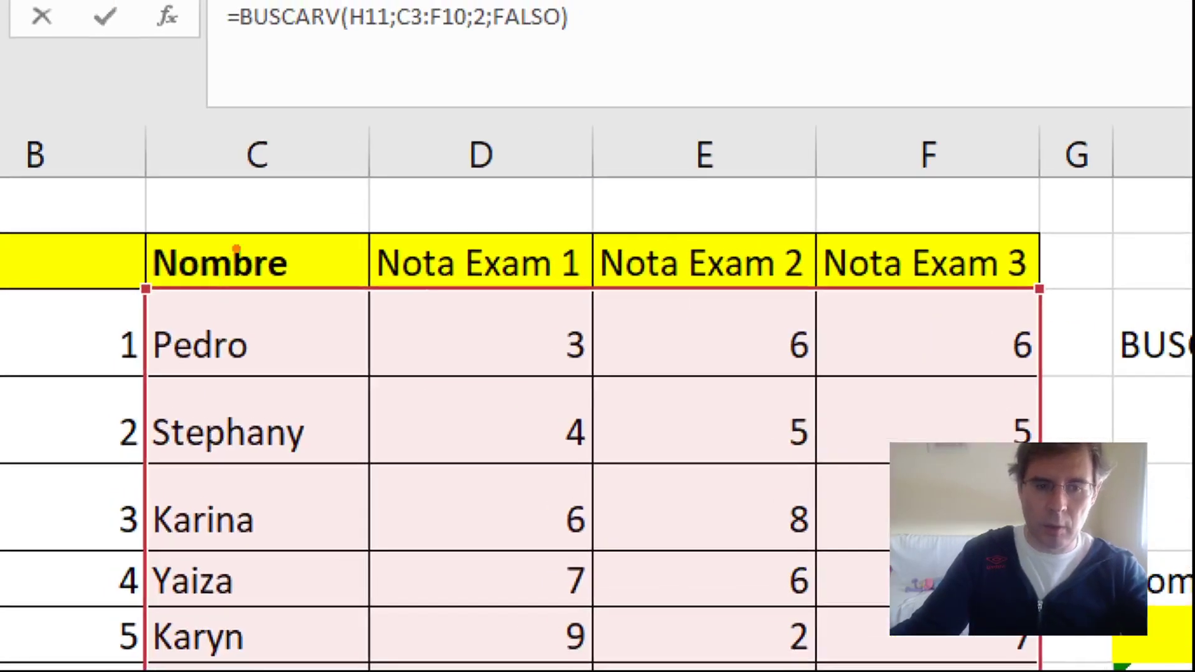
left_click_drag(236, 249, 265, 383)
left_click_drag(383, 305, 541, 398)
mouse_move(669, 322)
left_mouse_down()
mouse_move(761, 320)
mouse_move(679, 414)
left_mouse_up()
mouse_move(965, 283)
left_mouse_down()
mouse_move(929, 364)
mouse_move(965, 358)
left_mouse_up()
left_click_drag(964, 358, 945, 442)
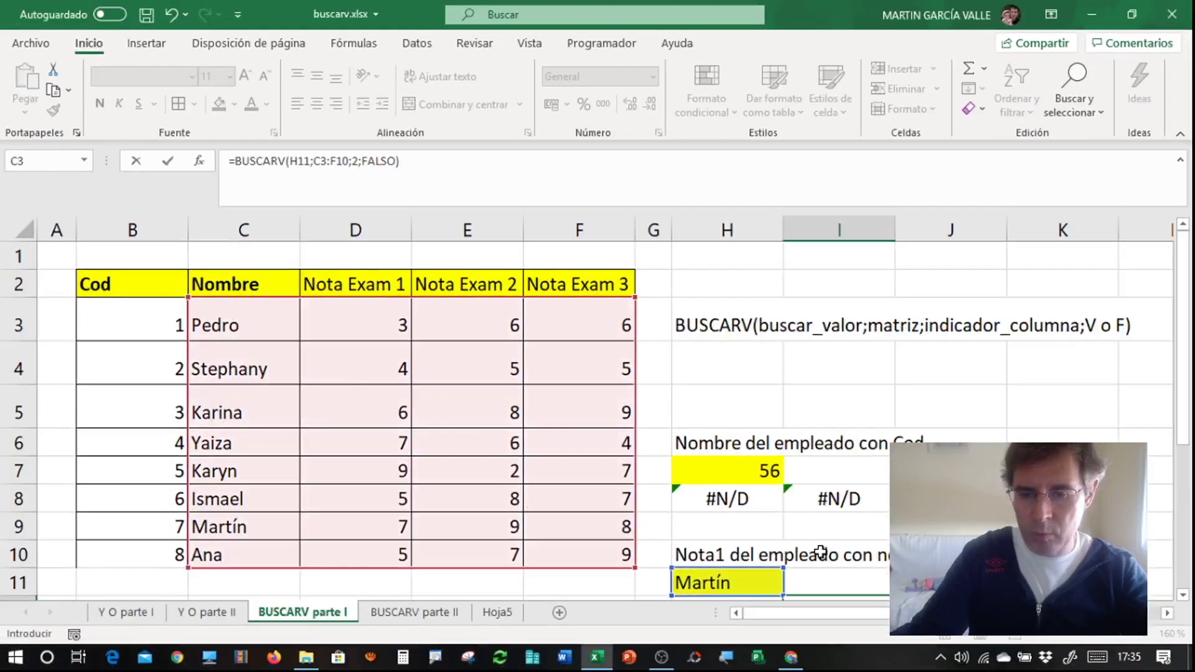
scroll(821, 551, "down", 2)
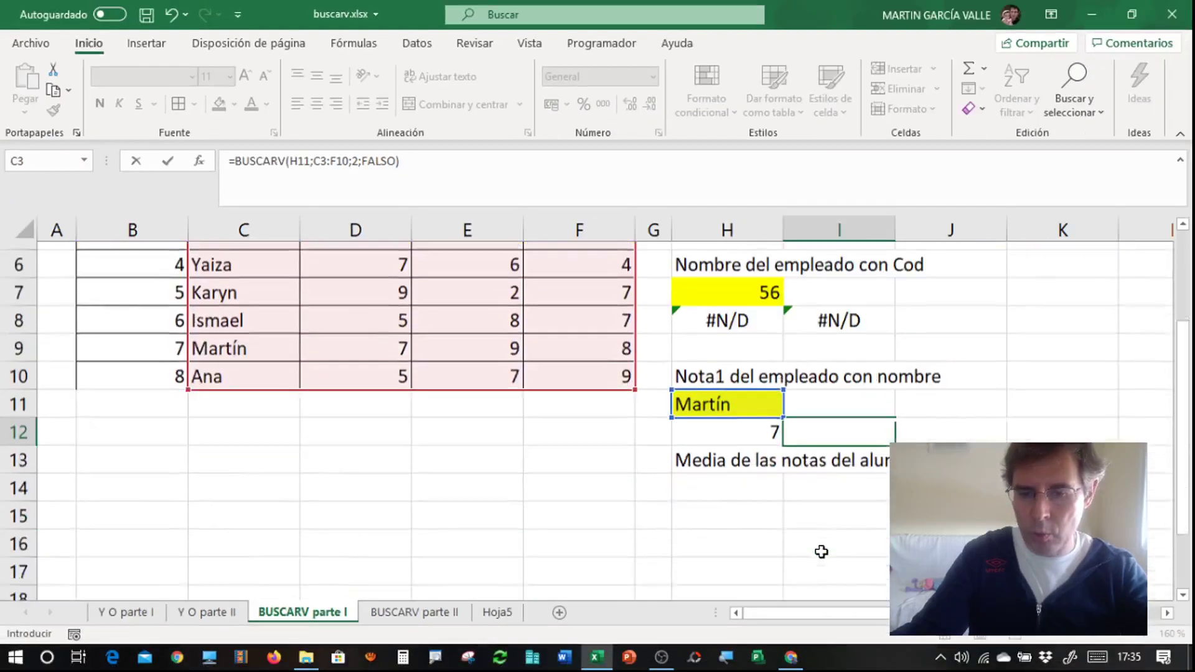
left_click(838, 391)
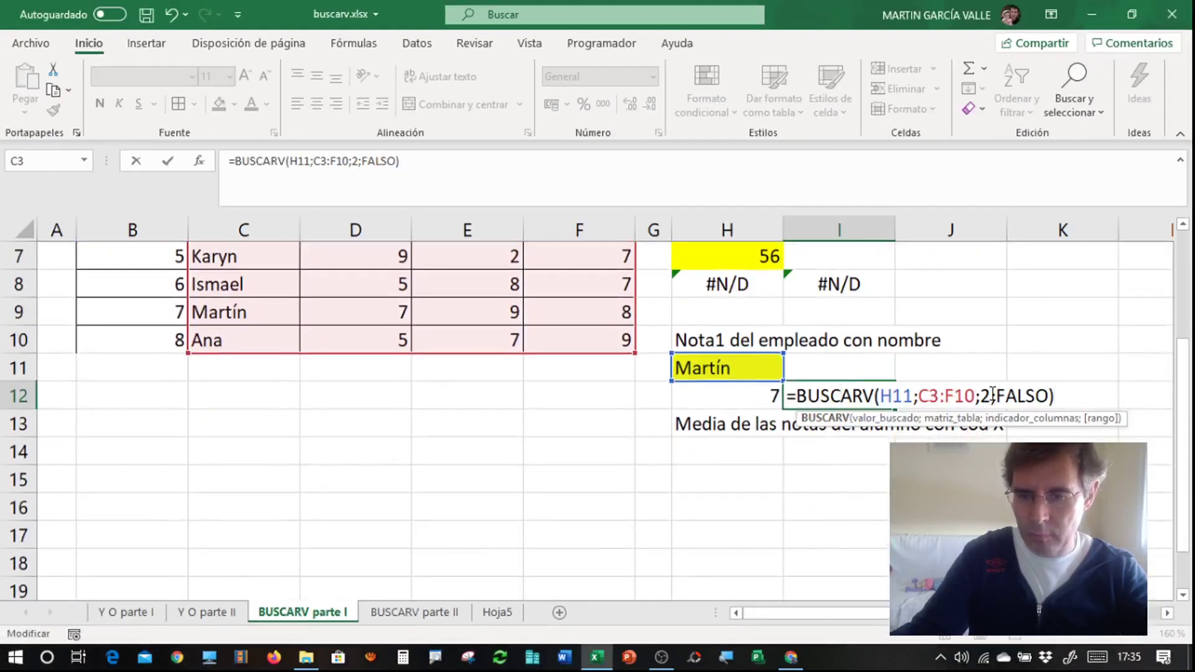
left_click(992, 394)
key("BackSpace")
type("4")
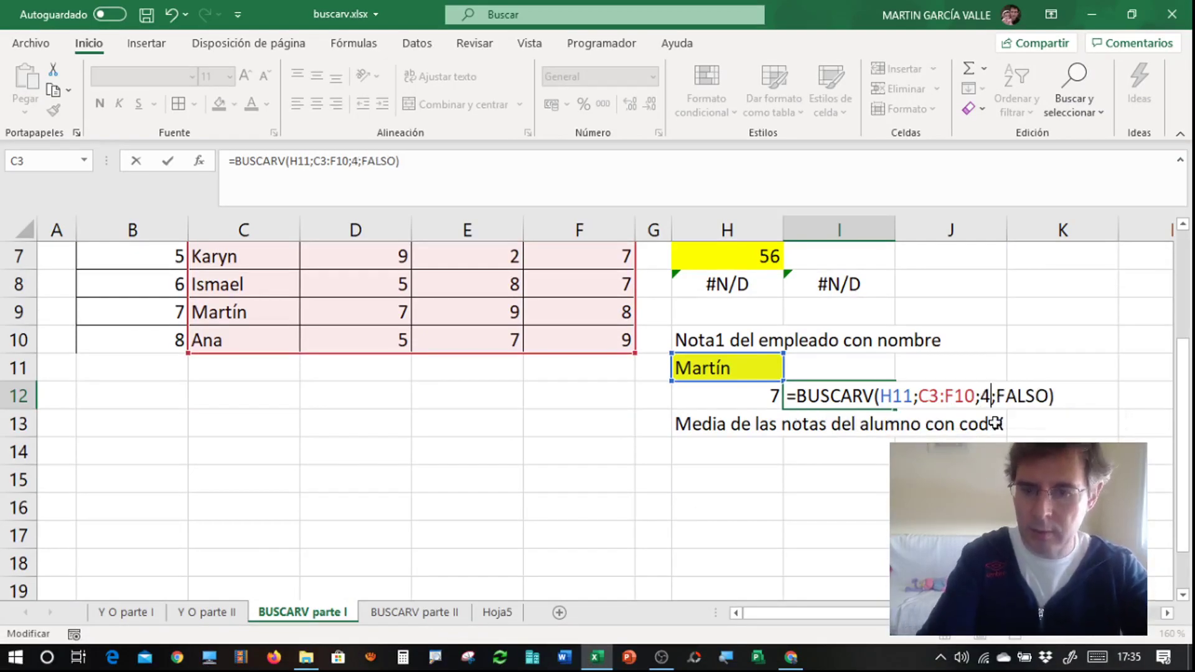
key("Return")
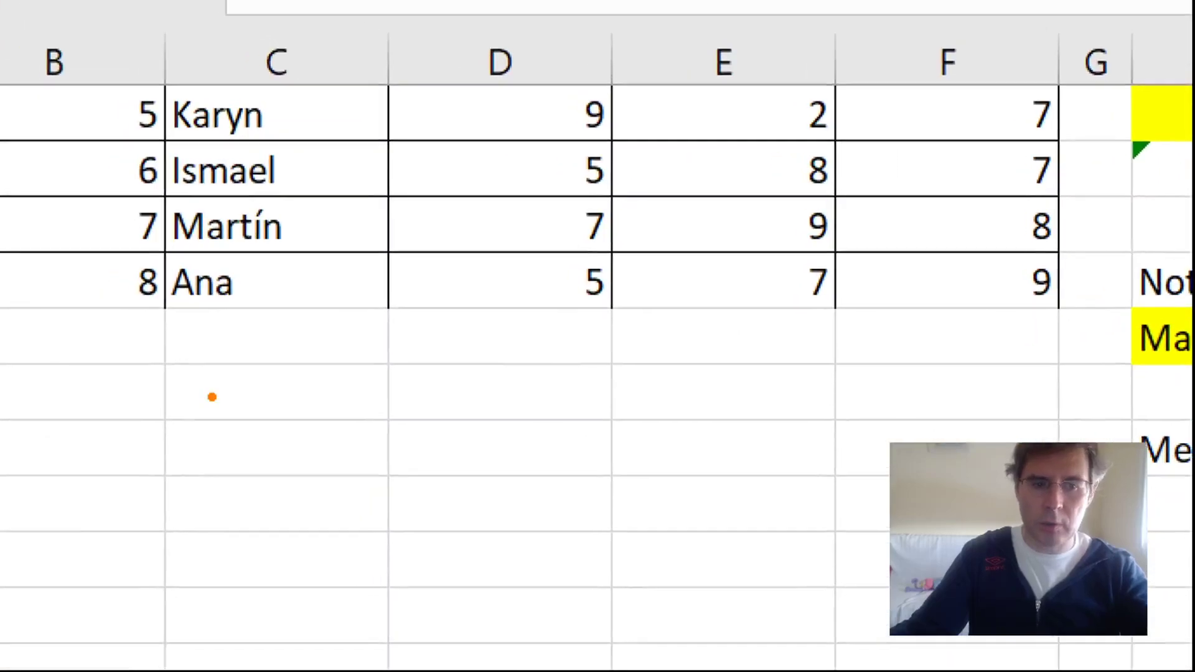
left_click_drag(267, 201, 274, 206)
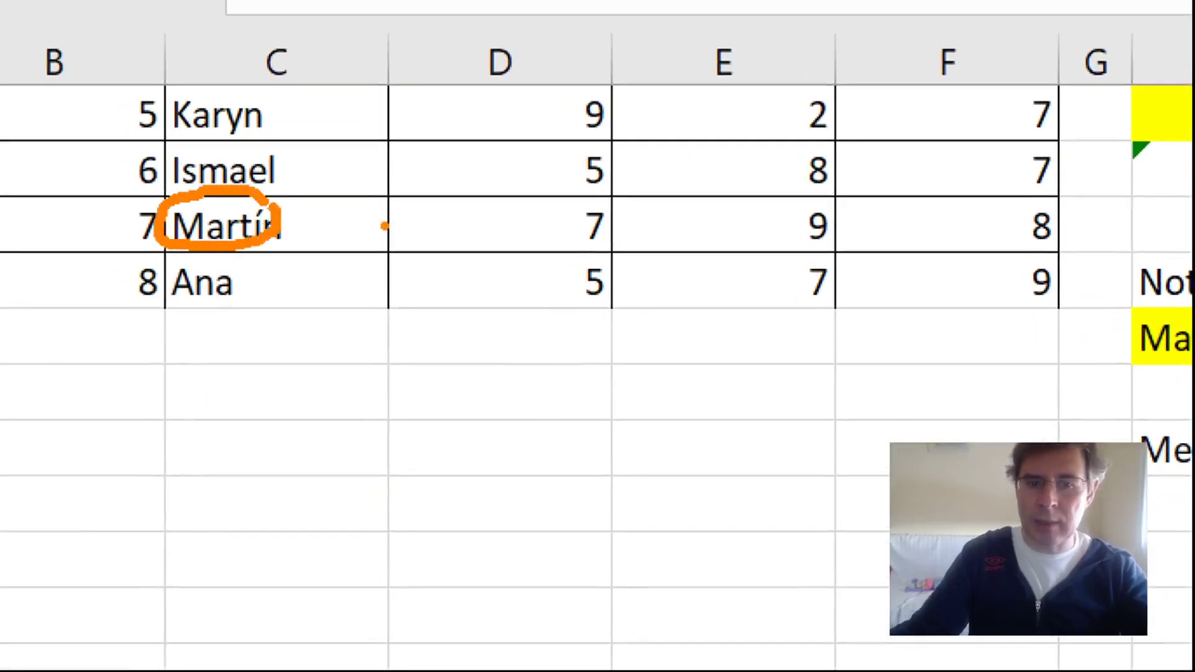
left_click_drag(1094, 198, 1149, 219)
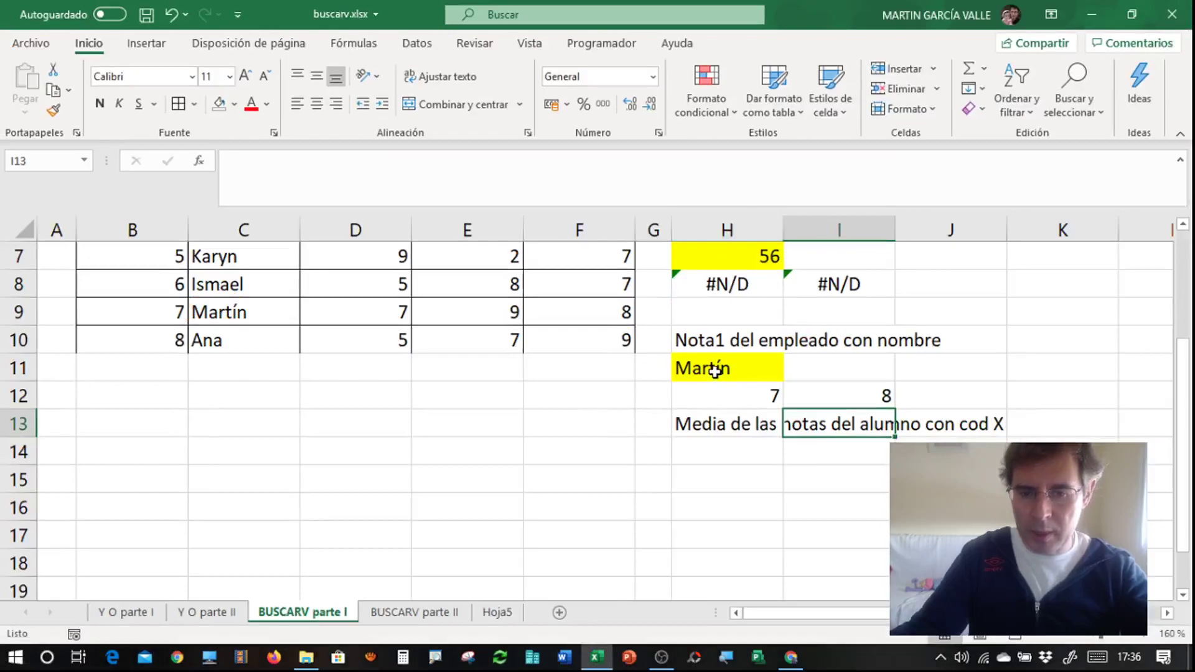
Enter Ana in H11 and compare the returned grade 9 against cell F10.
left_click(714, 371)
type("Ana")
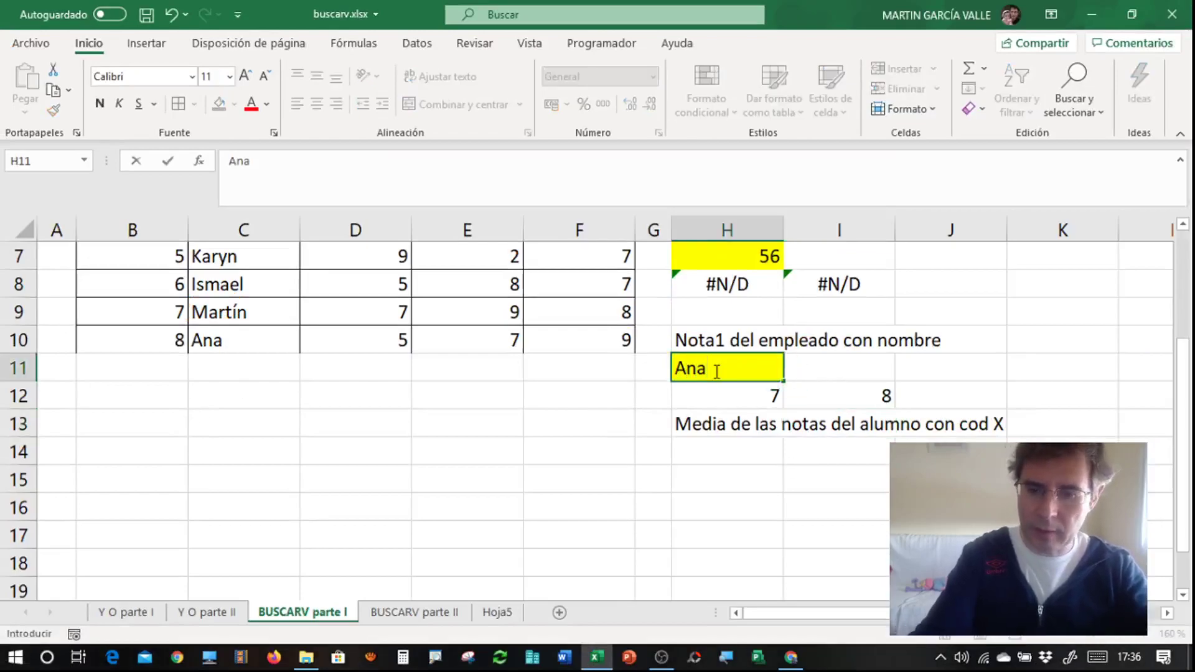
key("Return")
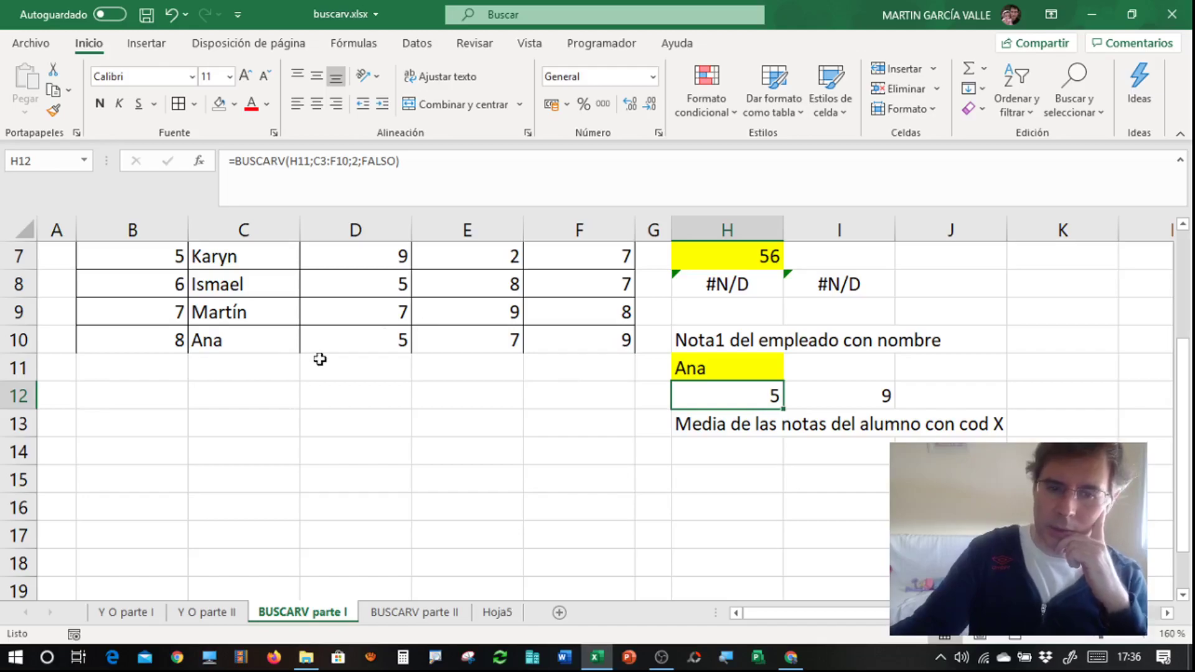
left_click(597, 337)
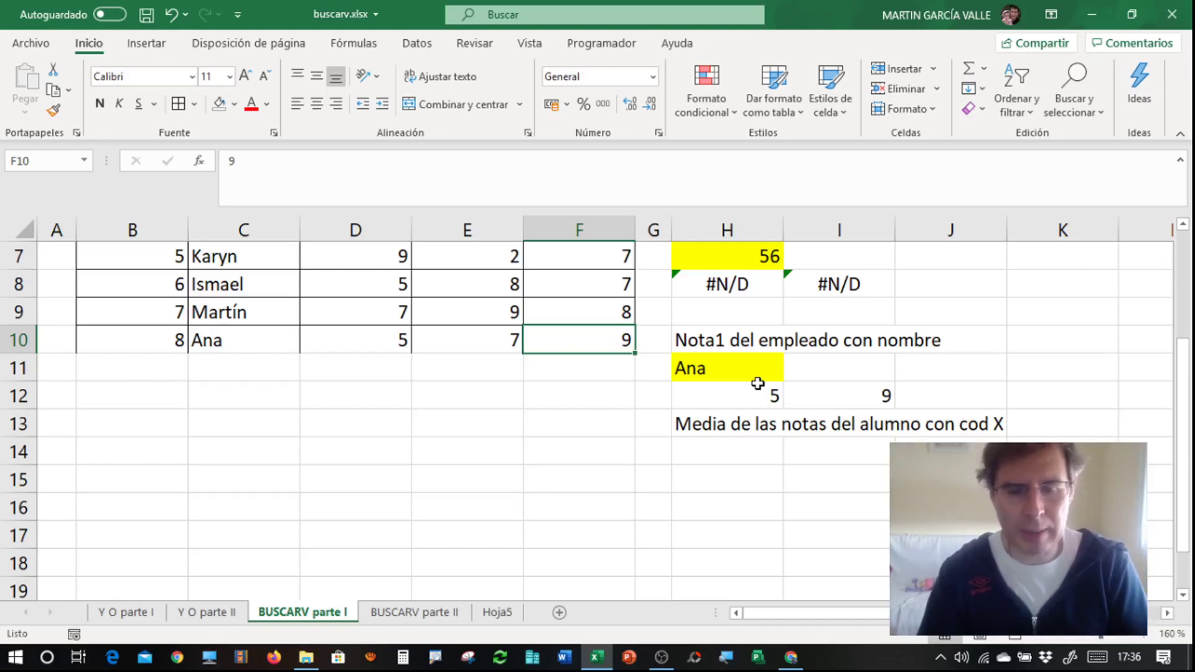
left_click(695, 459)
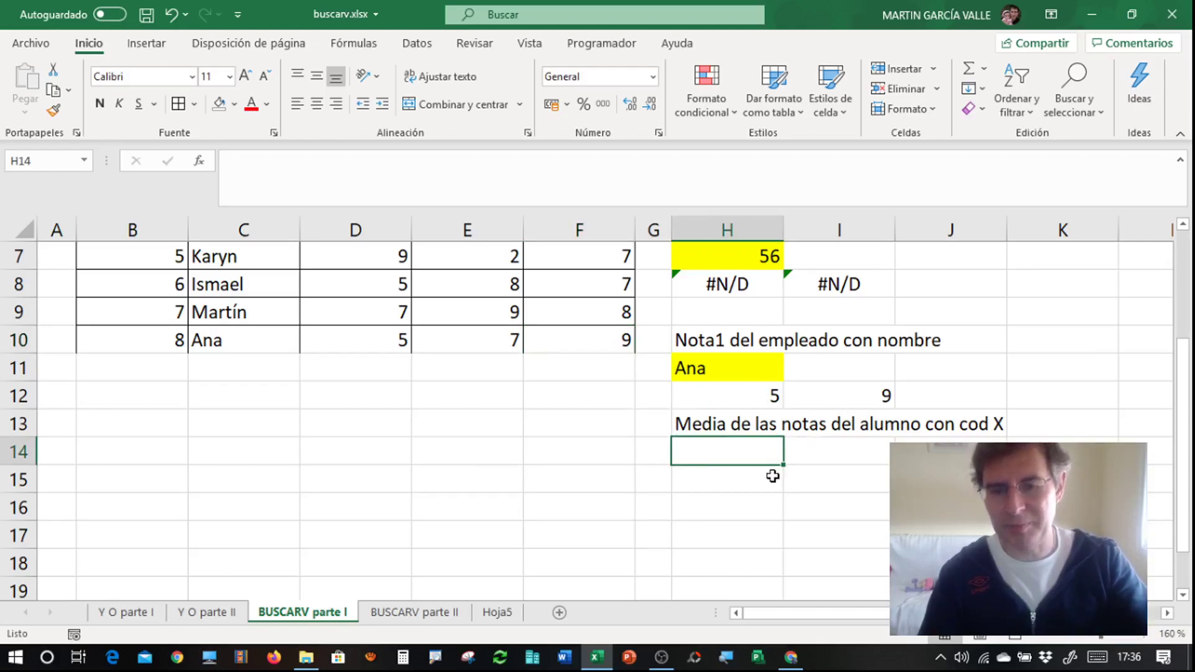
Give cell F13 a yellow fill colour.
scroll(761, 487, "up", 1)
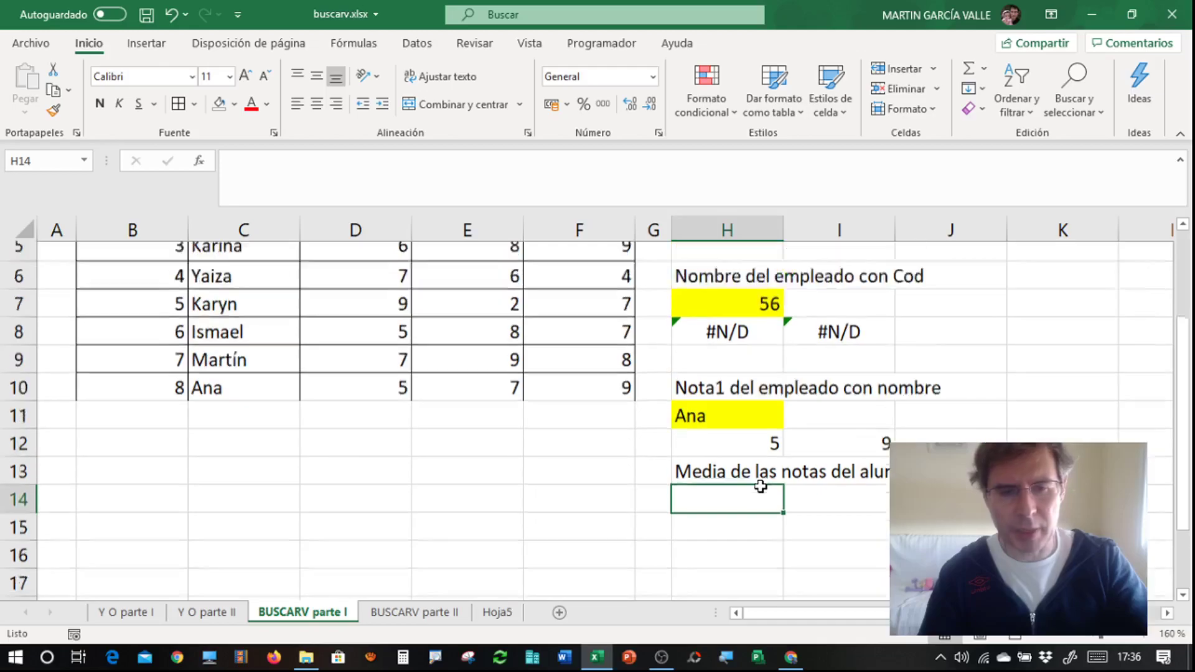
scroll(761, 486, "up", 1)
scroll(760, 487, "down", 1)
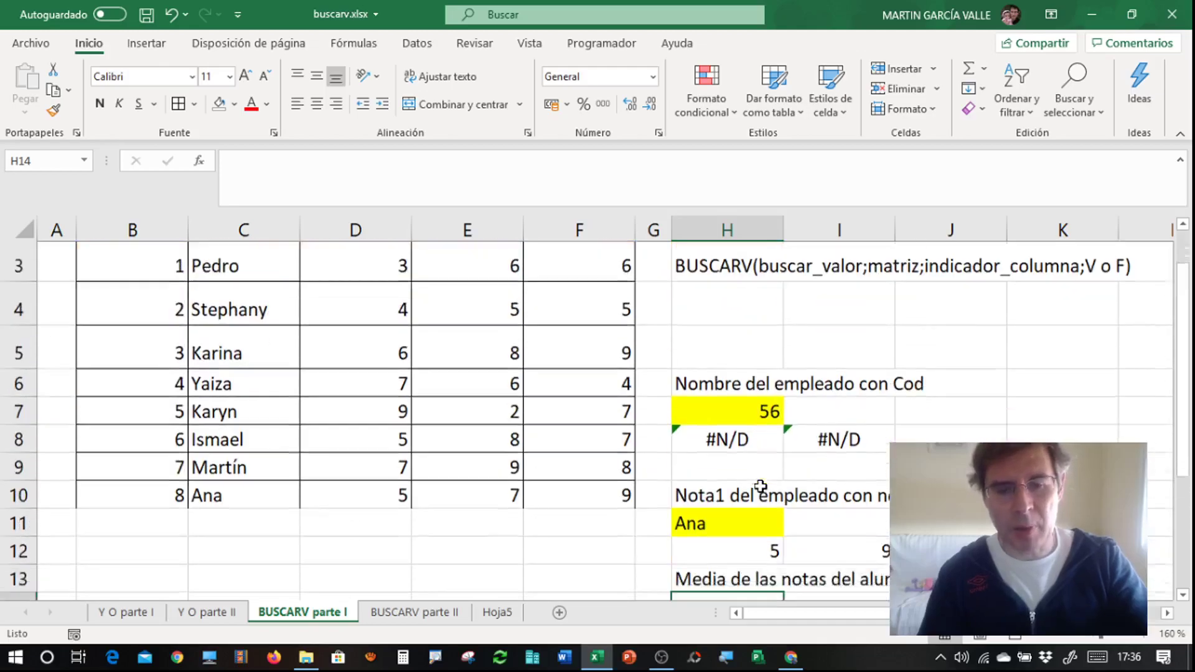
scroll(771, 395, "down", 1)
left_click(766, 368)
scroll(741, 430, "down", 2)
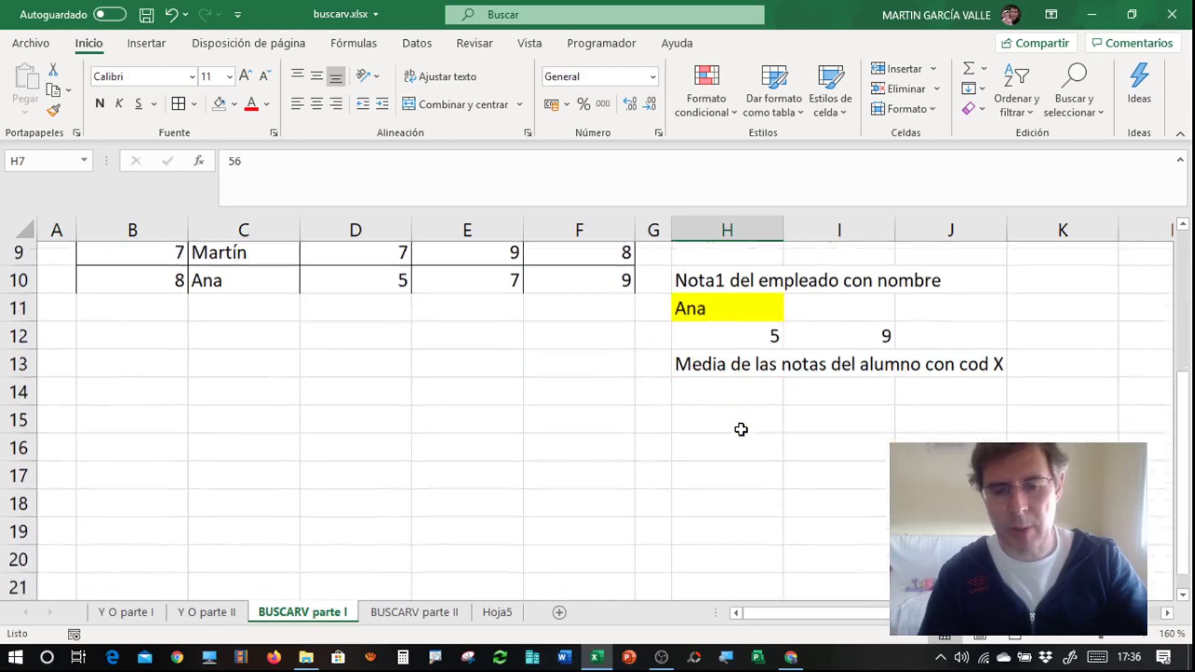
left_click(616, 341)
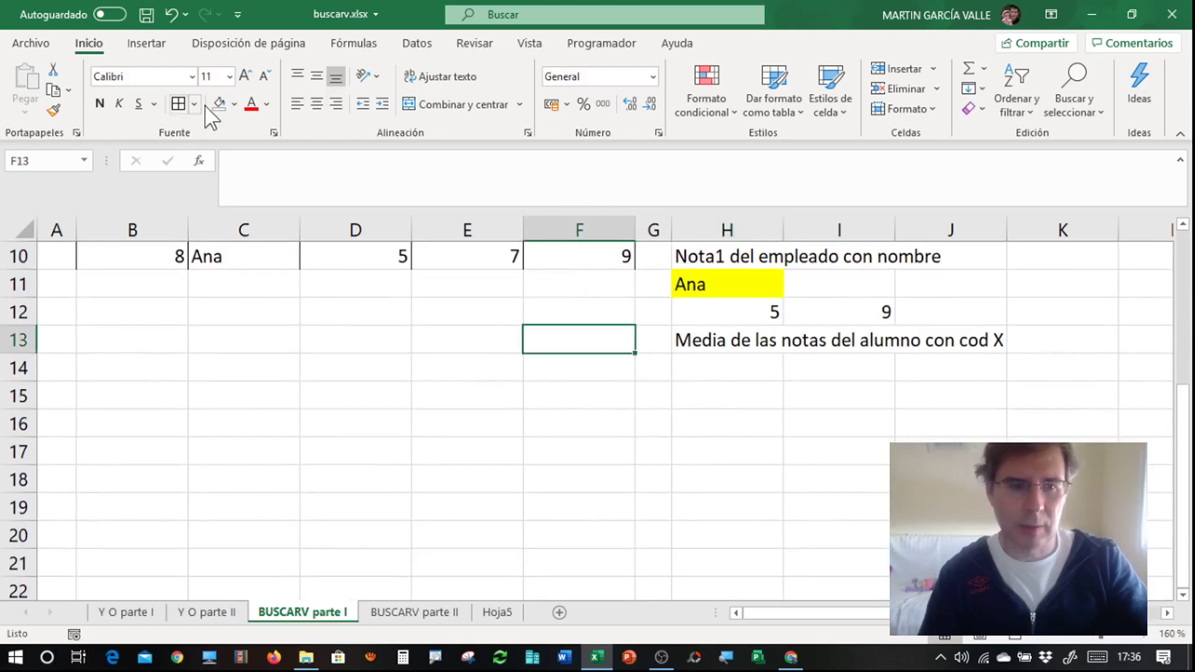
left_click(236, 105)
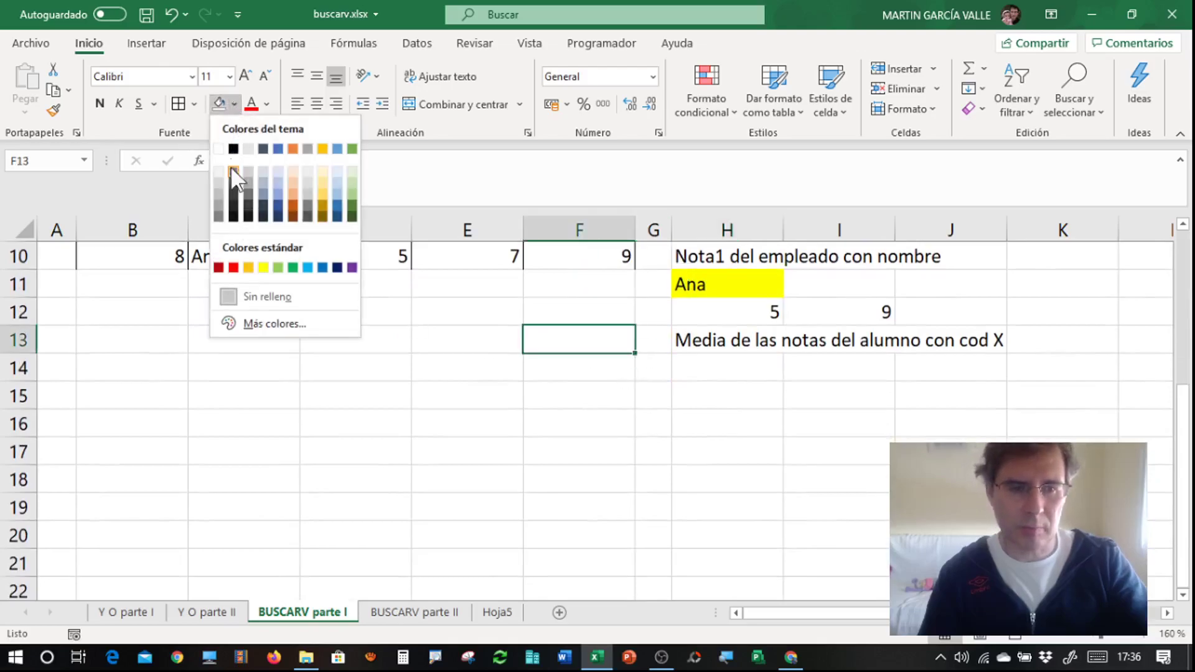
left_click(268, 268)
left_click(588, 414)
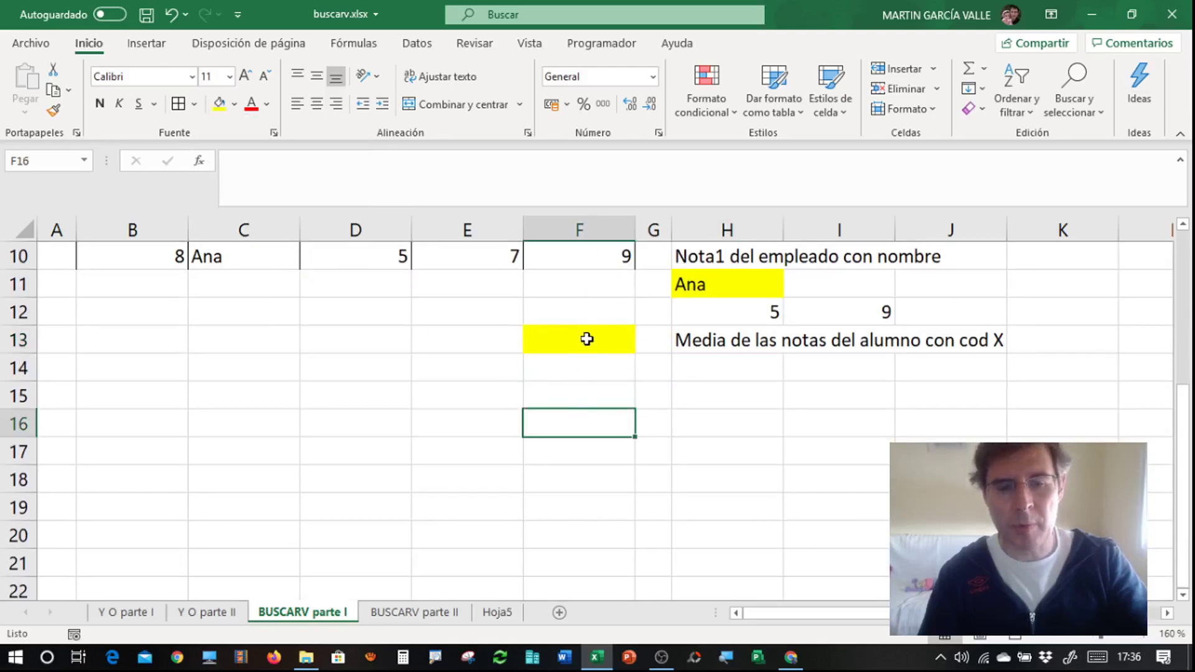
Enter the value 7 in cell F13.
left_click(587, 339)
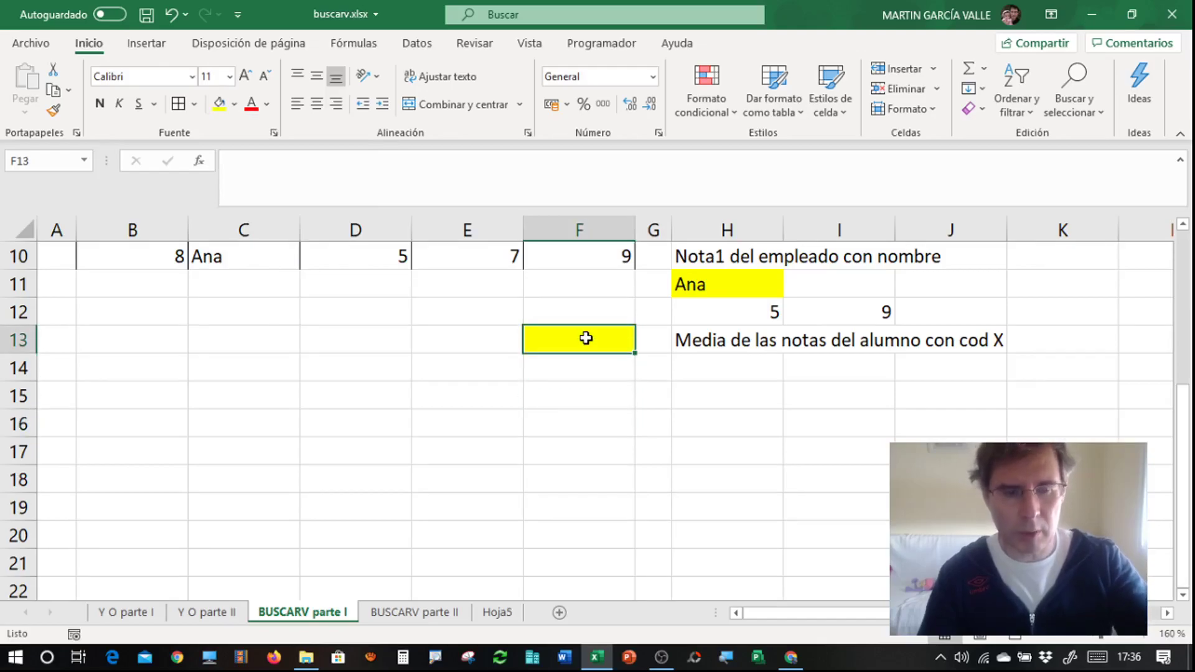
type("7")
left_click(609, 401)
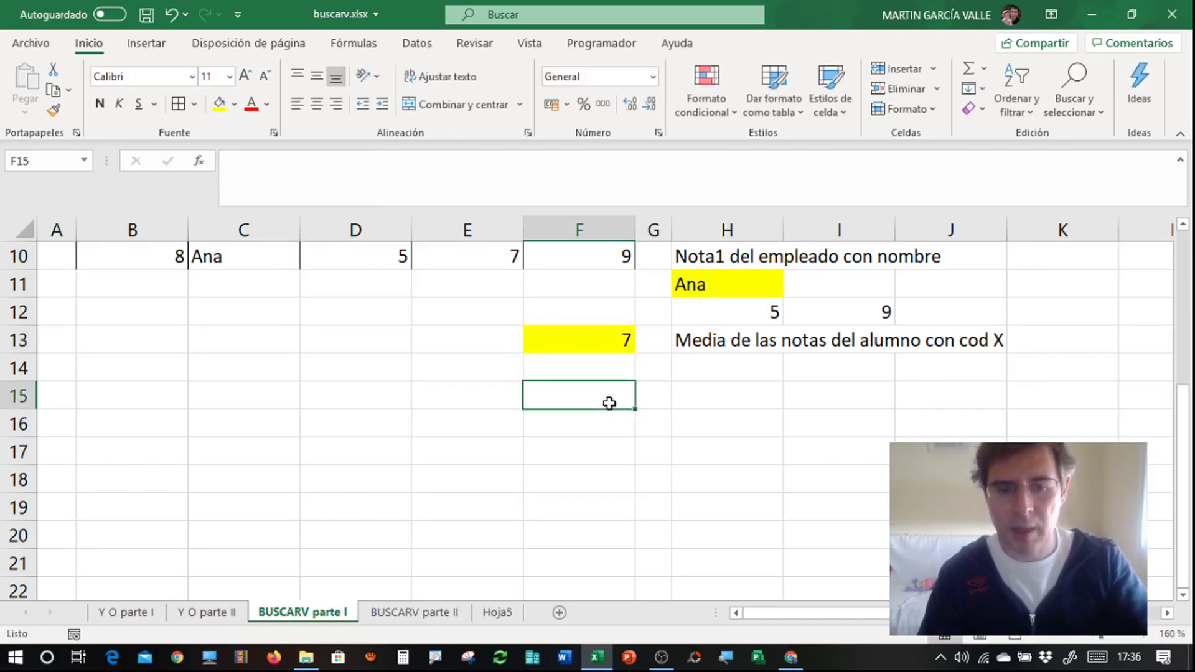
left_click(691, 368)
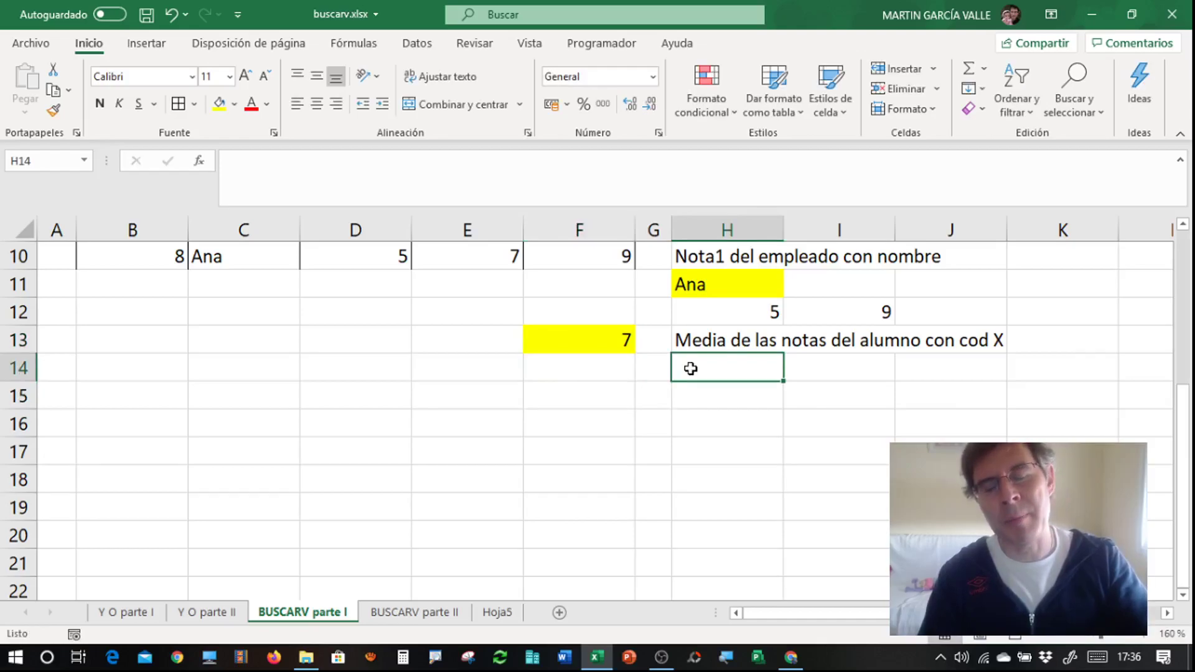
scroll(691, 369, "up", 1)
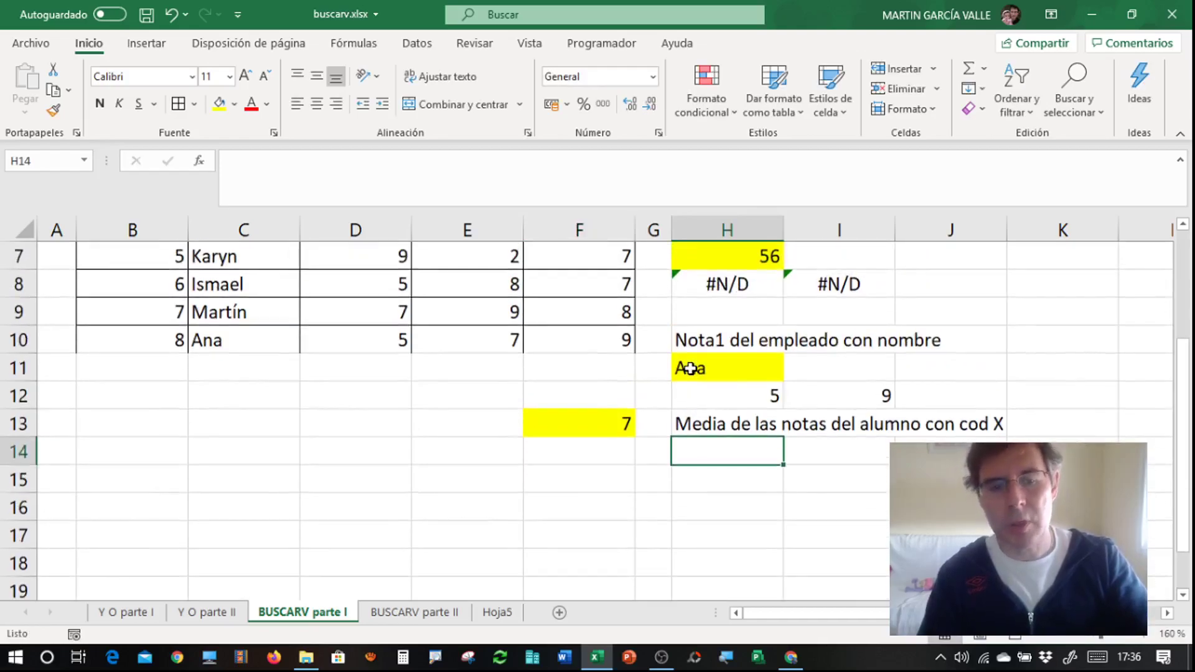
scroll(691, 369, "up", 1)
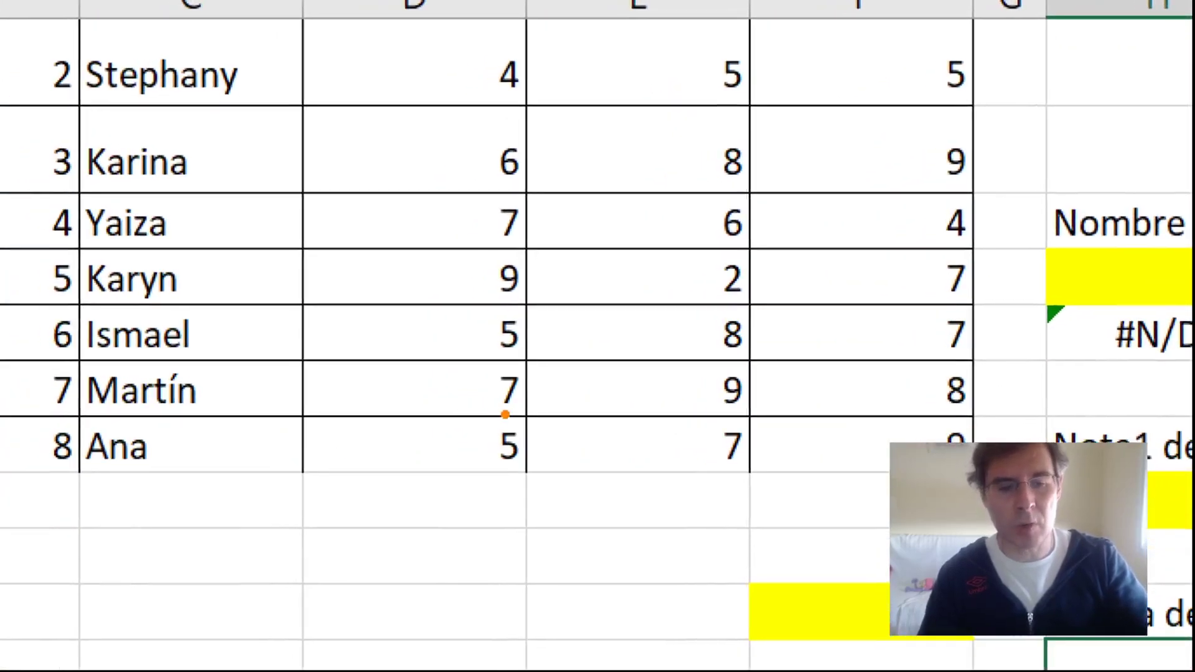
left_click_drag(505, 415, 477, 399)
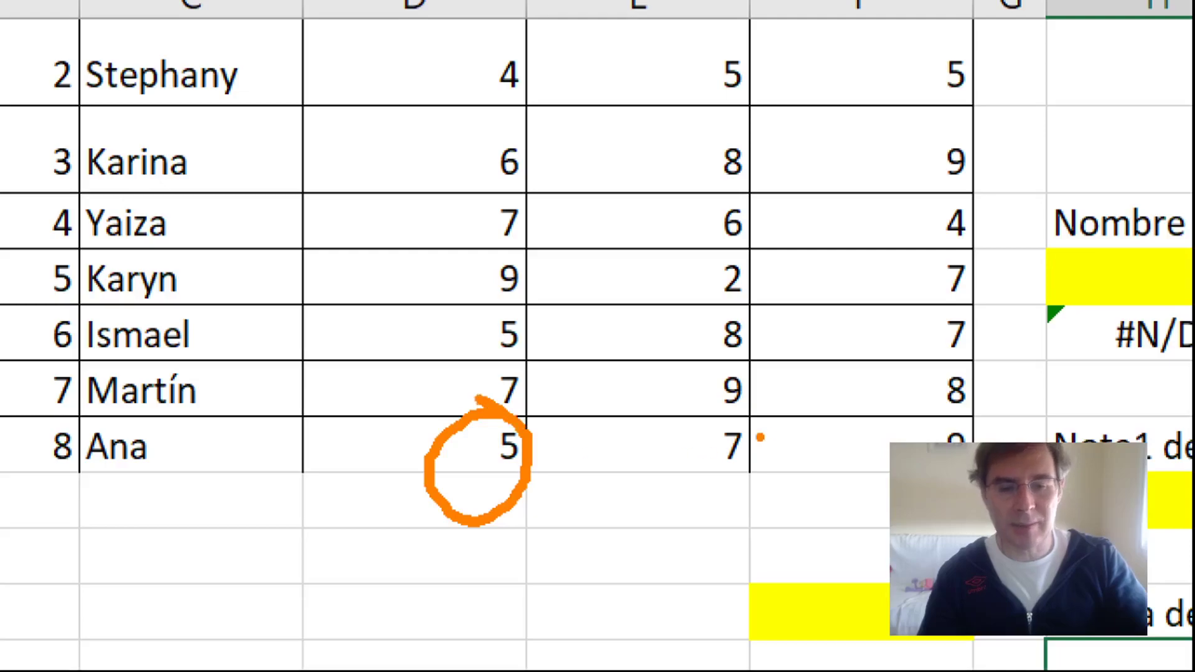
left_click_drag(779, 418, 815, 443)
mouse_move(1001, 421)
left_mouse_down()
mouse_move(906, 440)
mouse_move(982, 420)
left_mouse_up()
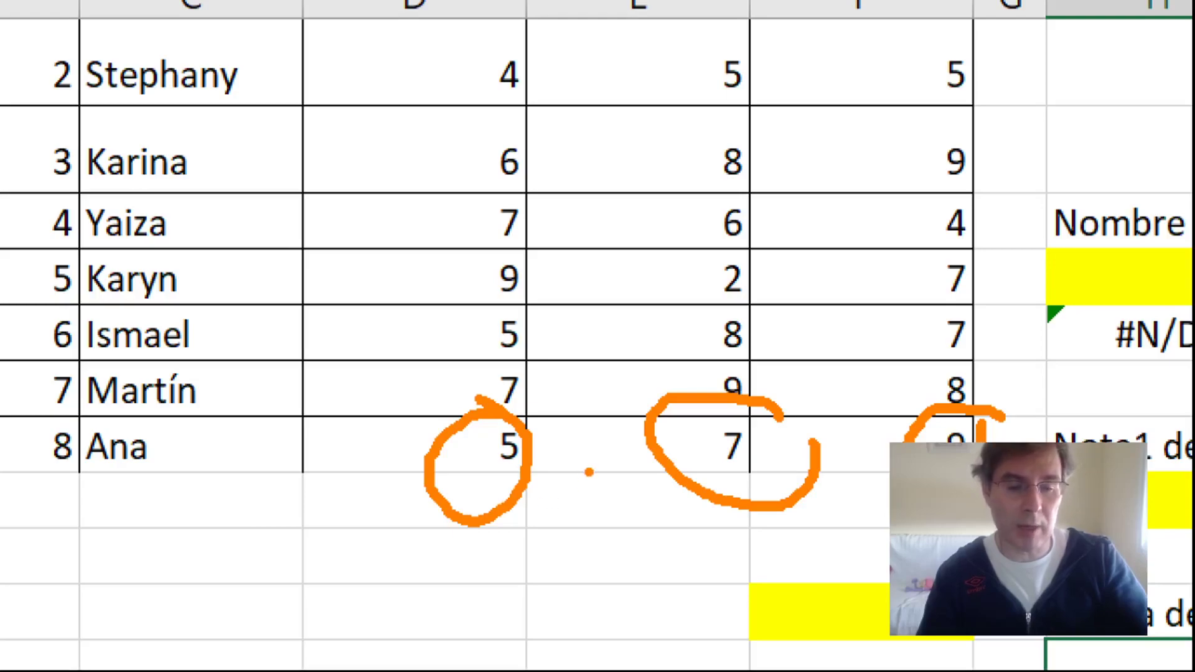
left_click_drag(574, 428, 572, 497)
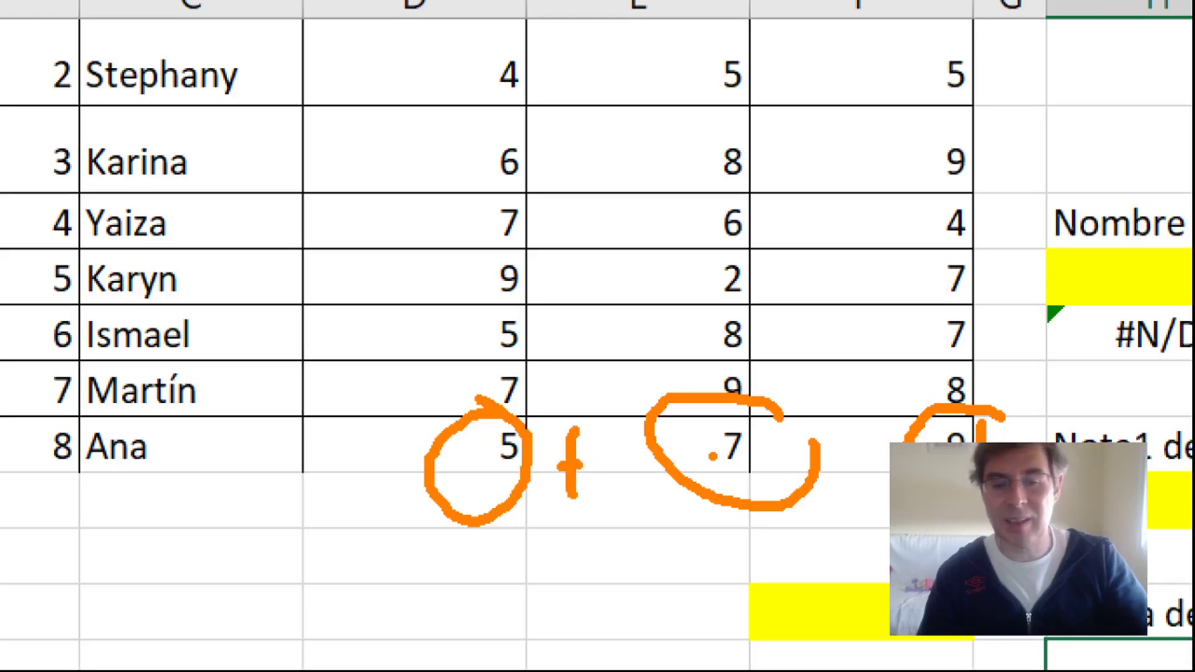
left_click_drag(838, 424, 835, 467)
left_click_drag(823, 455, 830, 454)
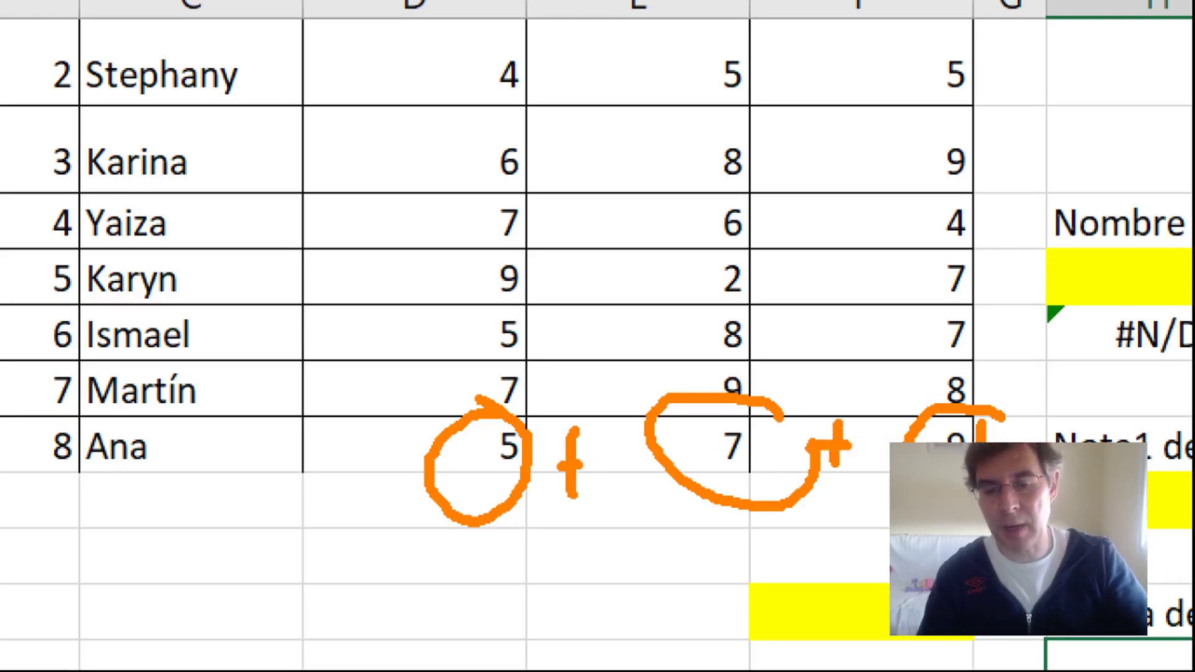
mouse_move(1014, 439)
left_mouse_down()
mouse_move(1046, 367)
mouse_move(1087, 439)
left_mouse_up()
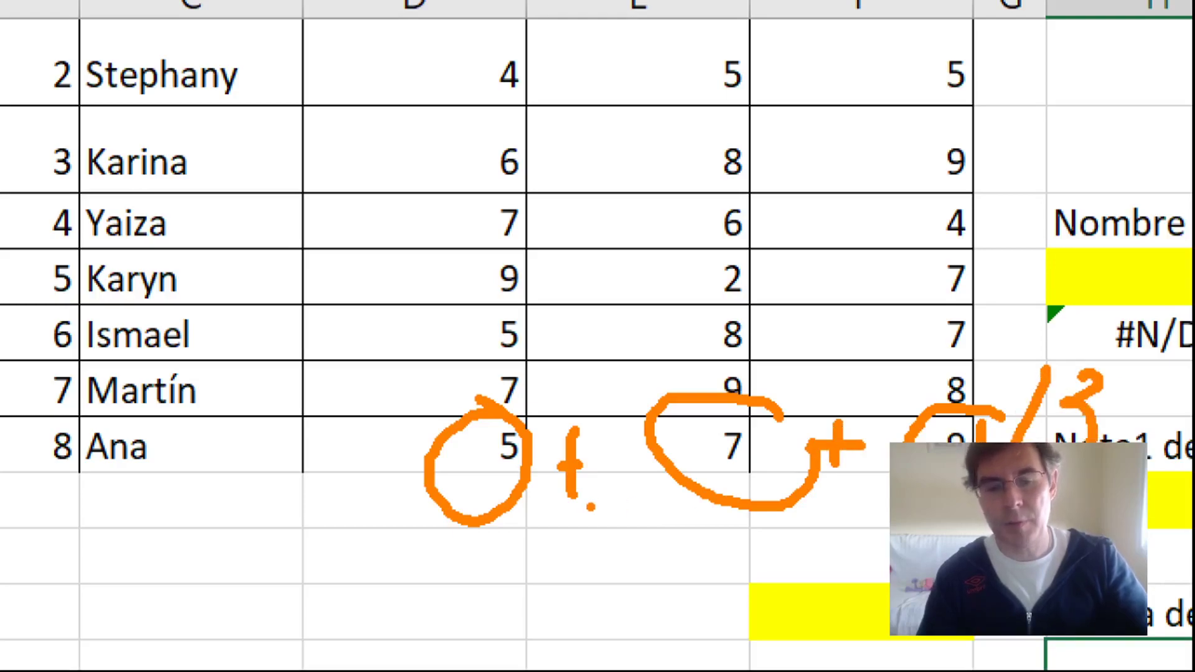
mouse_move(377, 570)
left_mouse_down()
mouse_move(504, 571)
mouse_move(579, 619)
left_mouse_up()
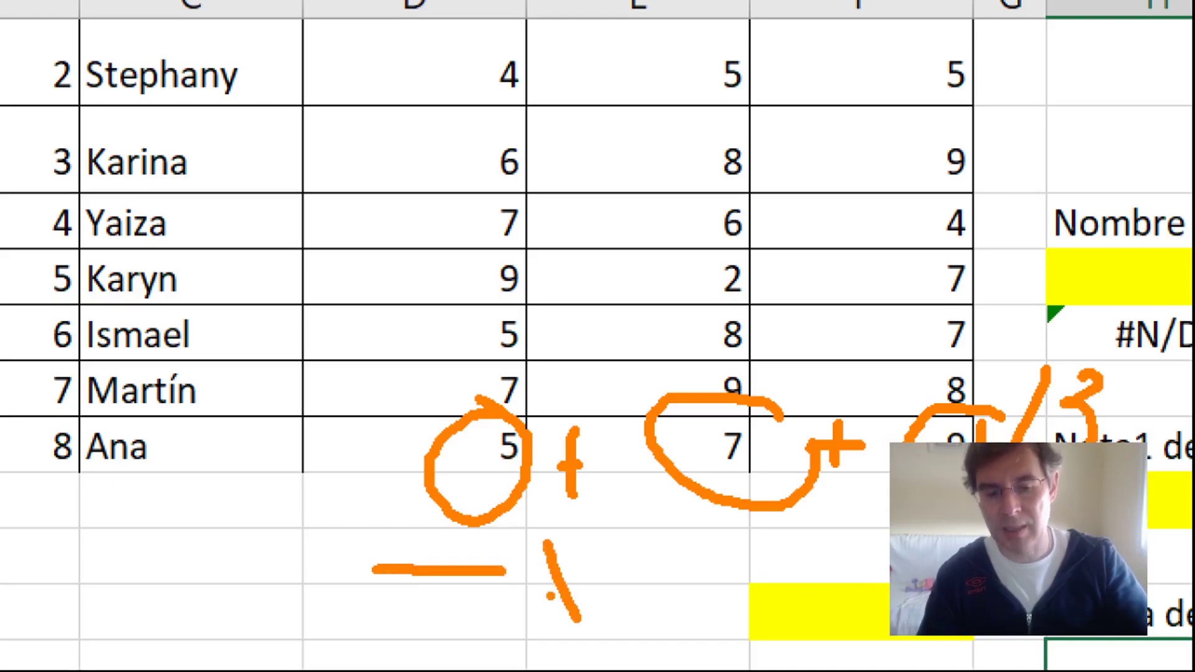
left_click_drag(515, 596, 613, 580)
left_click_drag(685, 566, 781, 564)
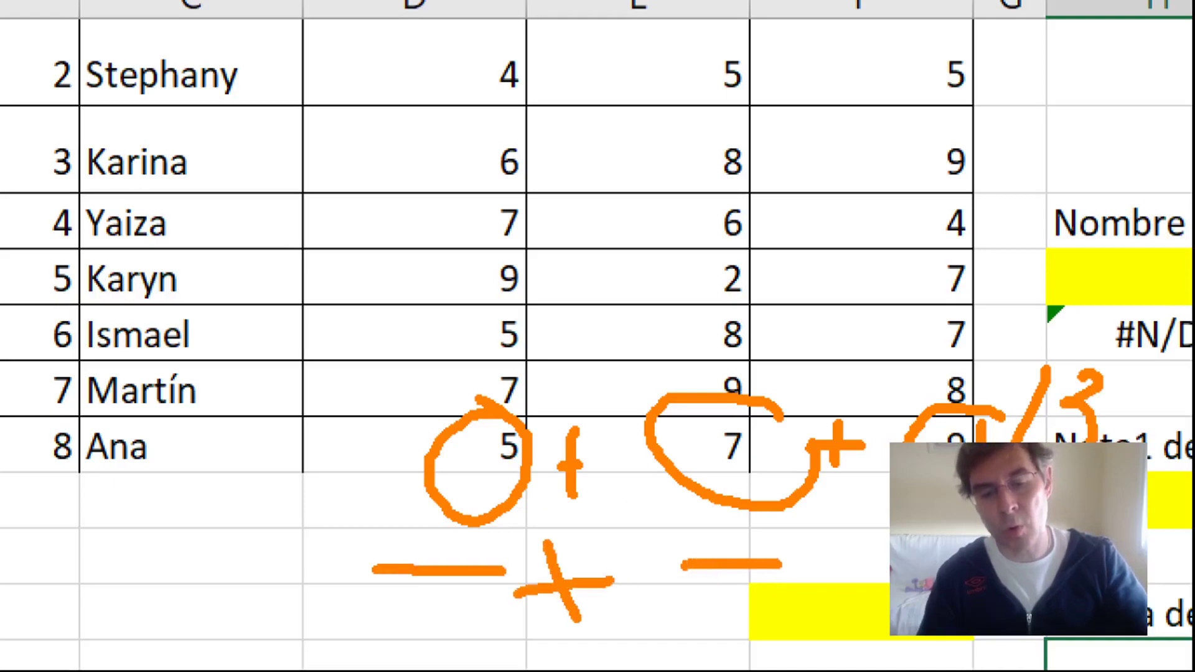
mouse_move(837, 521)
left_mouse_down()
mouse_move(850, 576)
mouse_move(877, 537)
mouse_move(889, 613)
left_mouse_up()
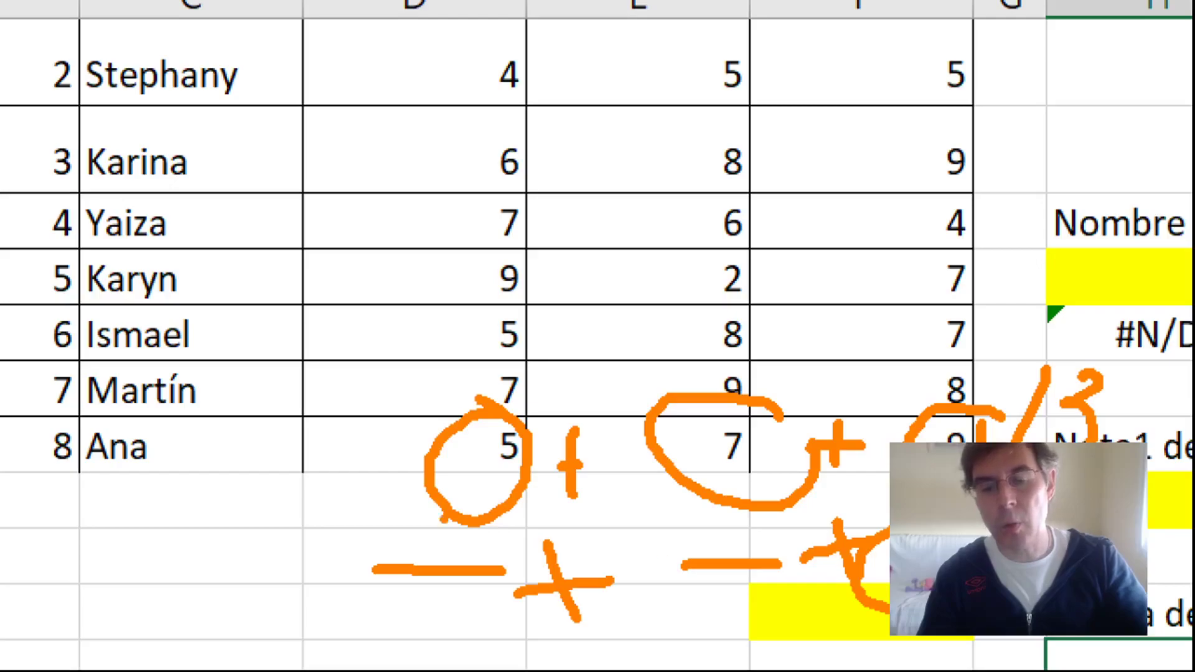
left_click_drag(356, 498, 342, 629)
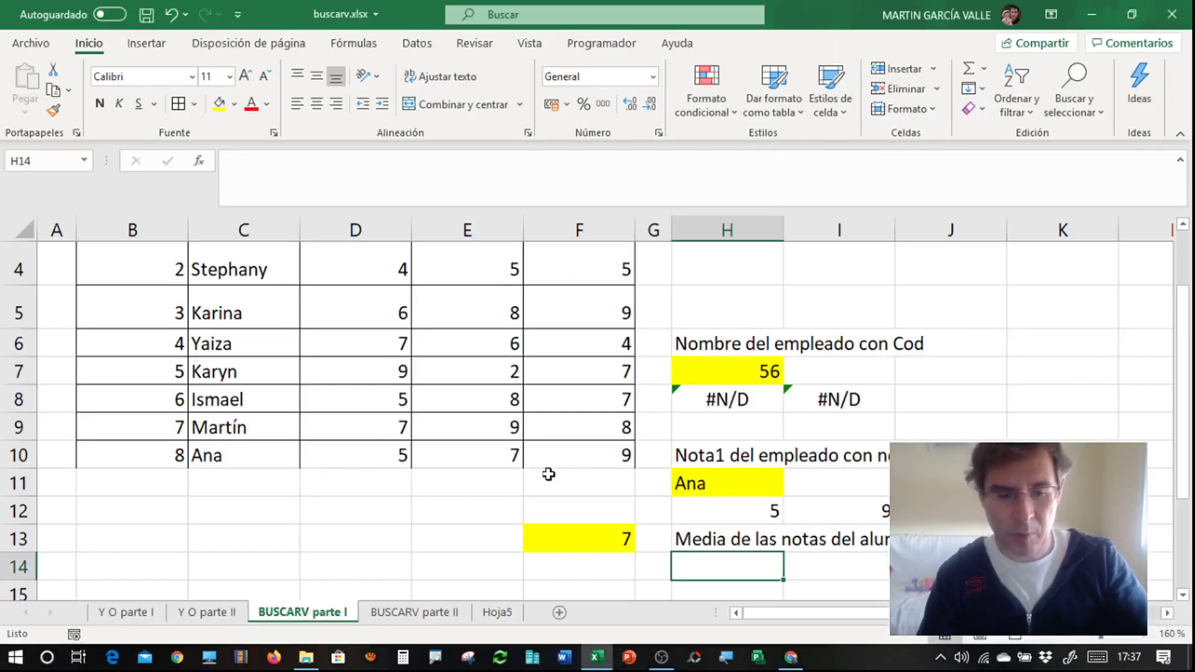
Start =BUSCARV(F13;B3:F10; in F14, looking up F13's code in the grade table.
left_click(623, 570)
type("=")
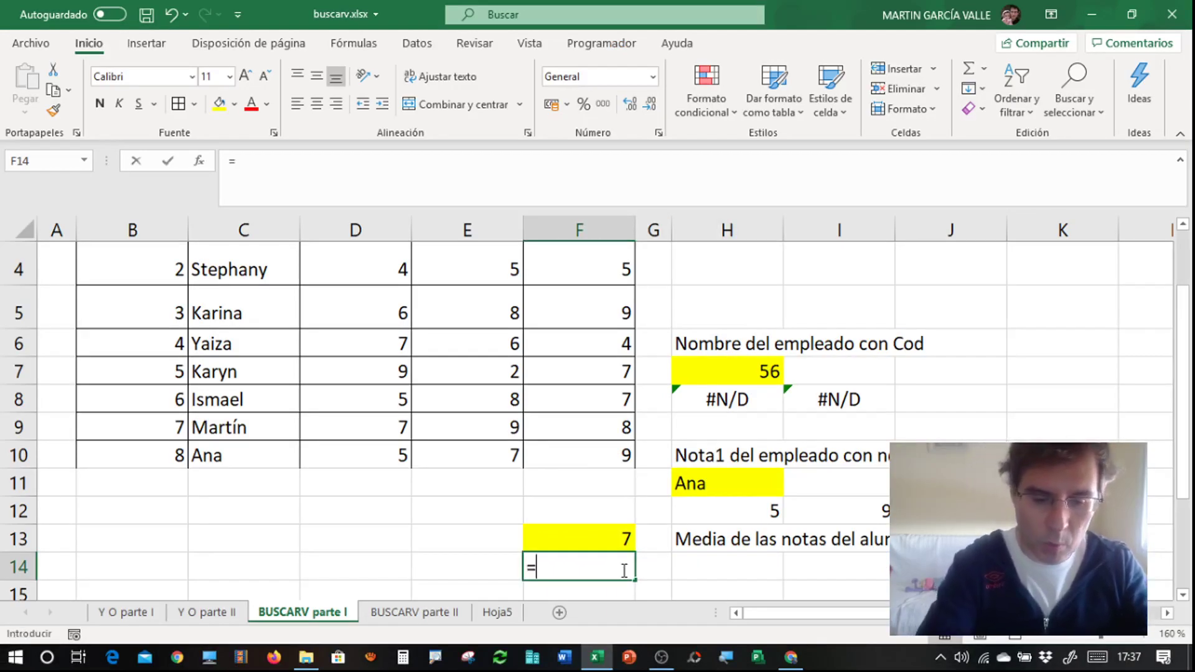
type("BUSCARV")
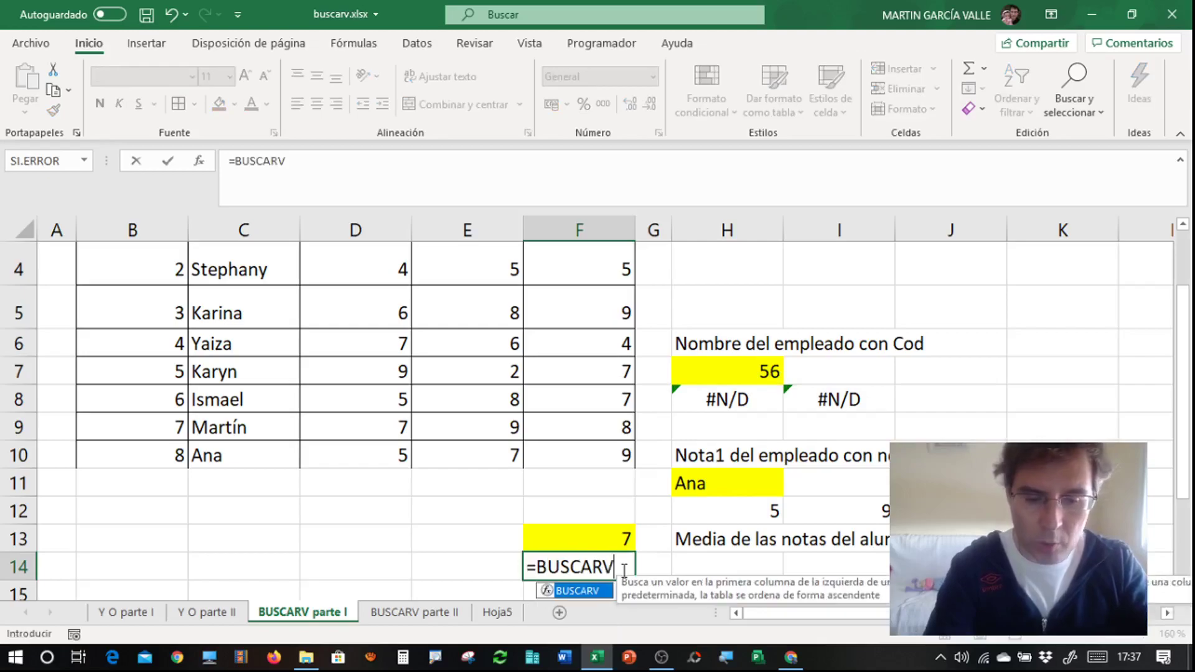
type("(")
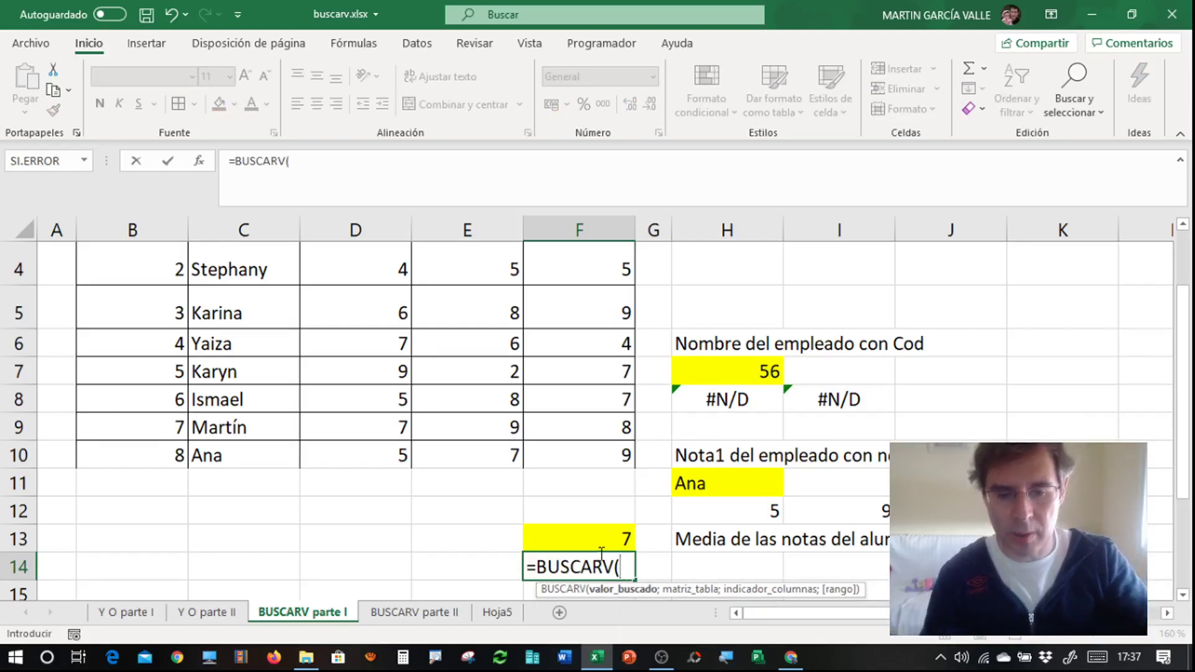
left_click(589, 534)
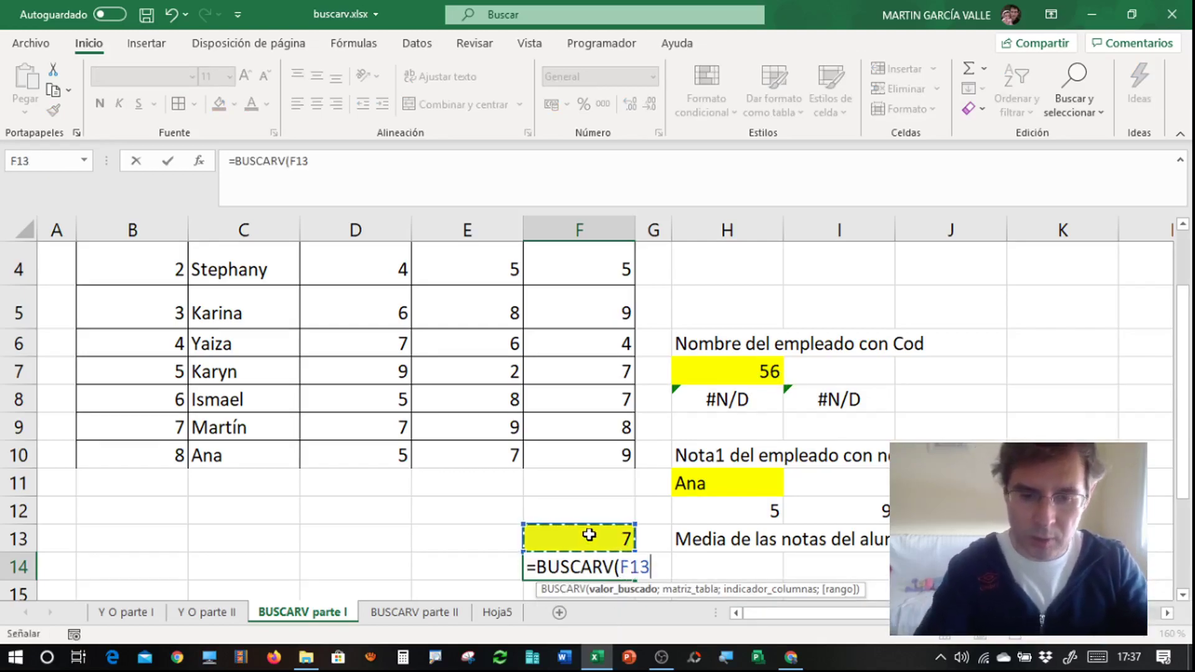
type(";")
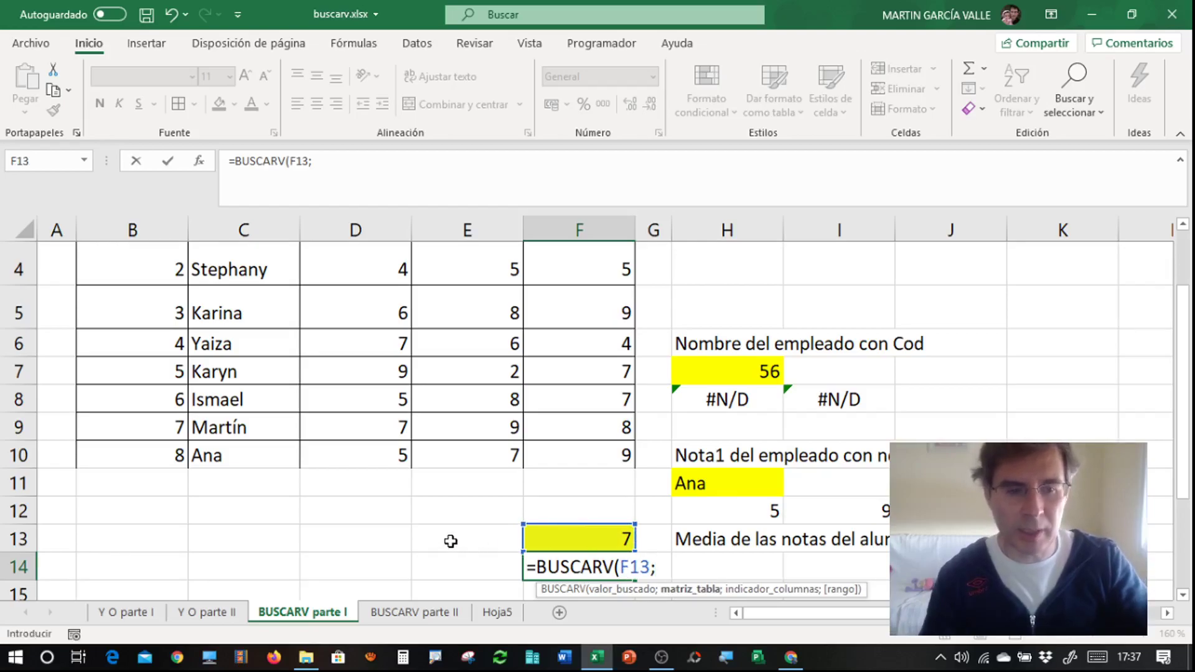
scroll(451, 541, "up", 1)
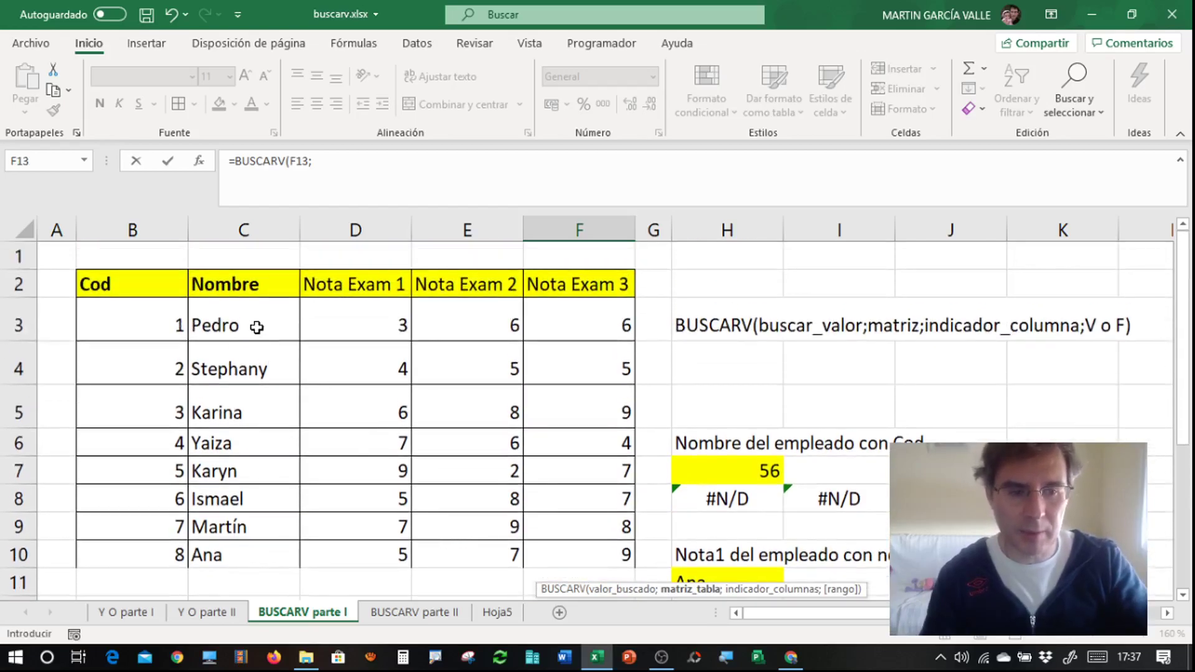
left_click_drag(124, 321, 596, 553)
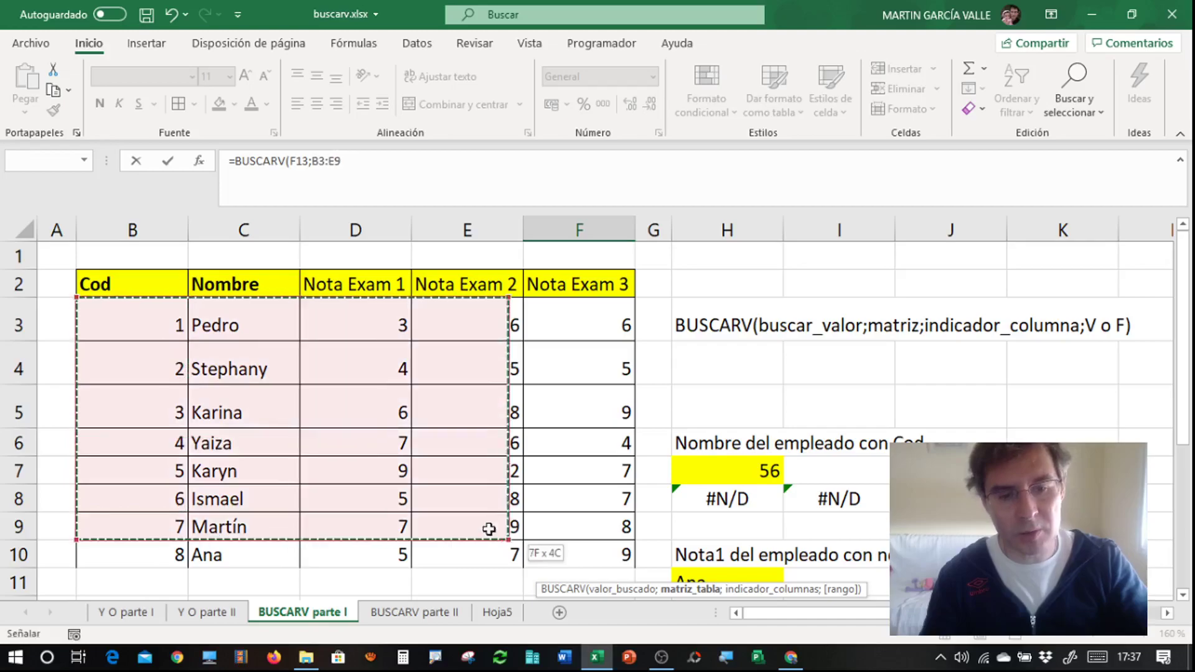
scroll(596, 548, "down", 1)
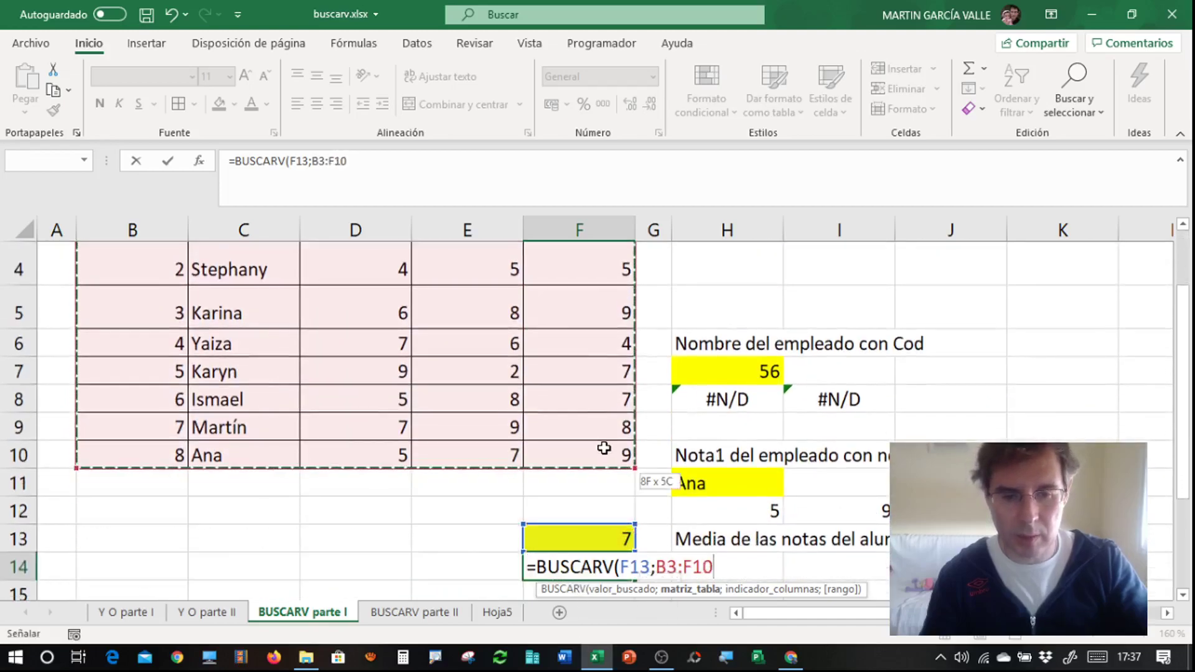
type(";")
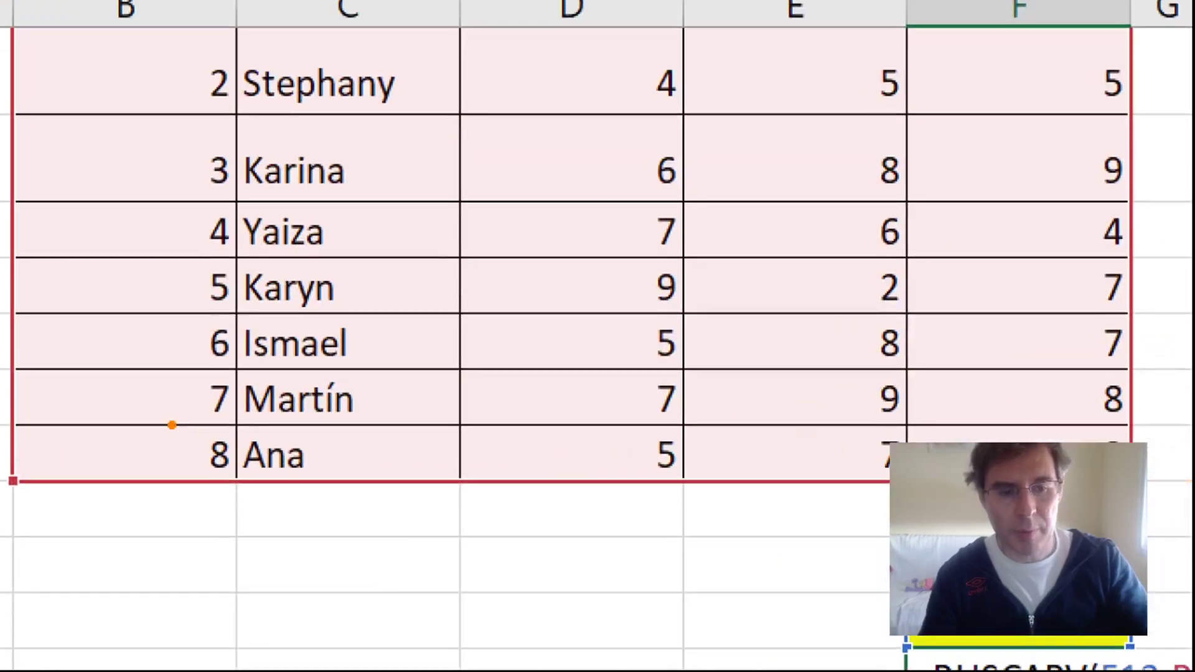
Annotate the grade columns as 3, 4, 5 and finish the lookup with 3;FALSO).
left_click_drag(172, 426, 168, 489)
mouse_move(323, 430)
left_mouse_down()
mouse_move(310, 503)
mouse_move(386, 508)
left_mouse_up()
mouse_move(548, 435)
left_mouse_down()
mouse_move(584, 460)
mouse_move(548, 539)
left_mouse_up()
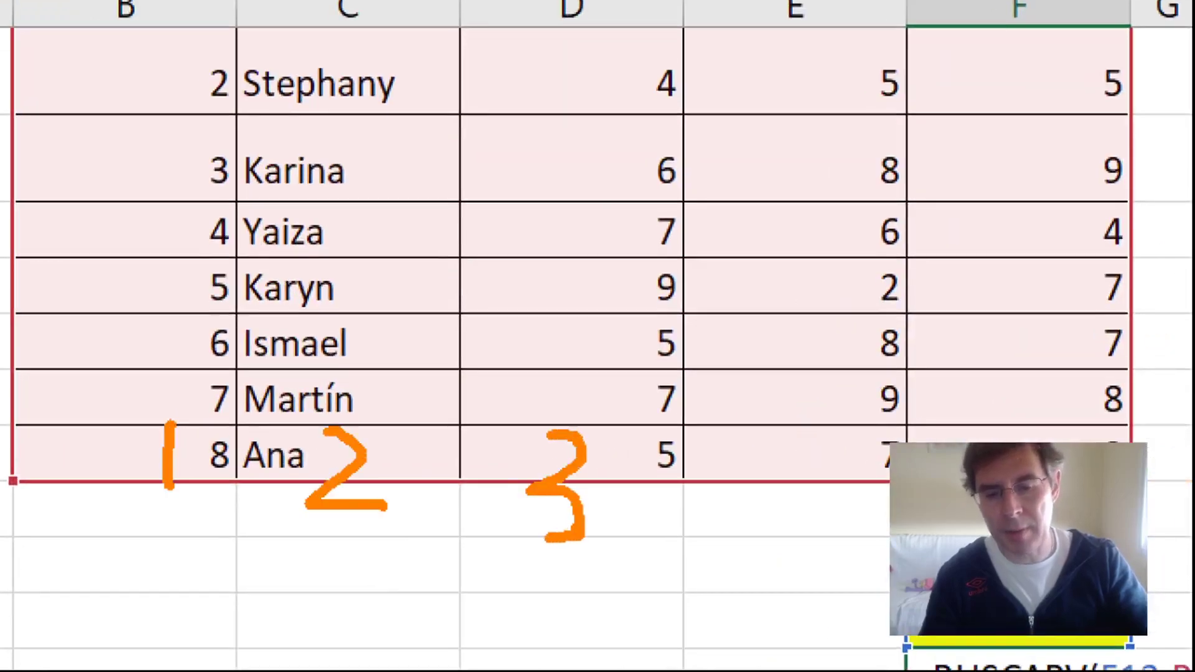
mouse_move(623, 461)
left_mouse_down()
mouse_move(598, 391)
mouse_move(480, 536)
mouse_move(573, 458)
left_mouse_up()
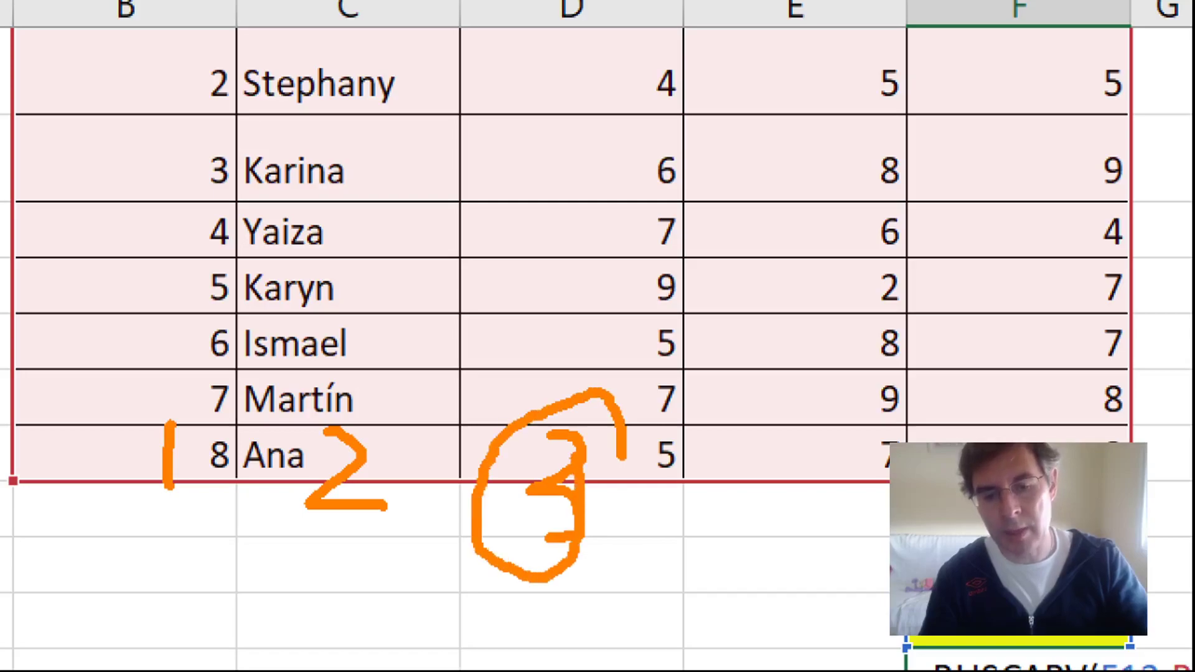
left_click_drag(817, 409, 794, 521)
mouse_move(867, 410)
left_mouse_down()
mouse_move(784, 402)
mouse_move(831, 411)
left_mouse_up()
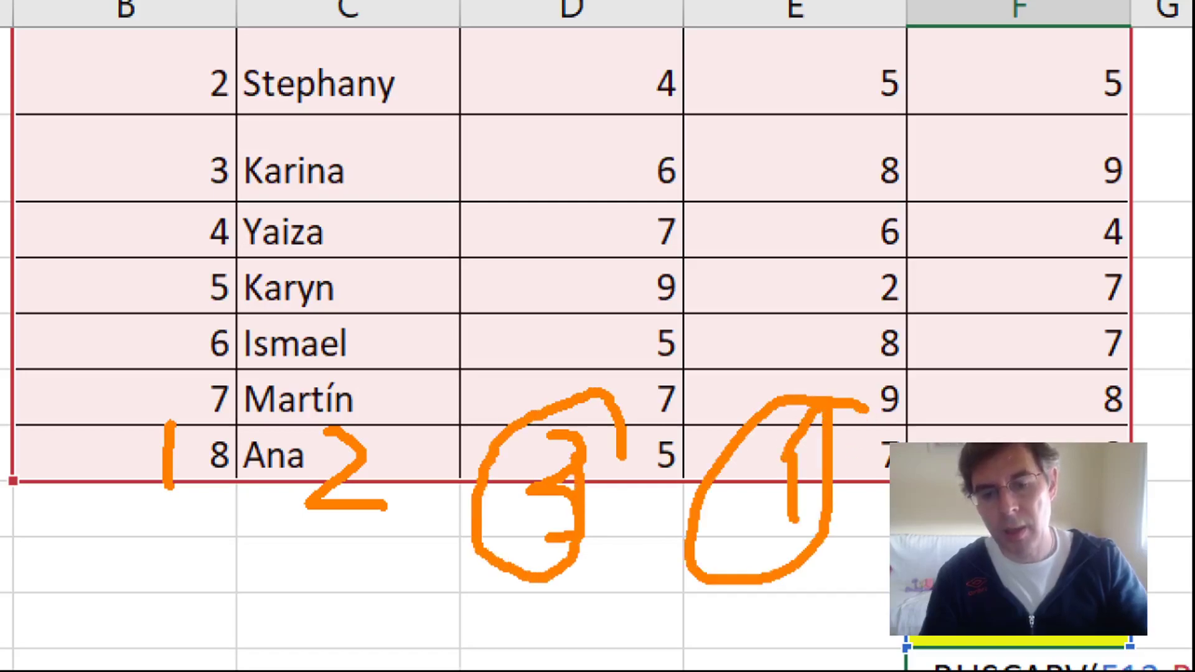
left_click_drag(1053, 396, 947, 441)
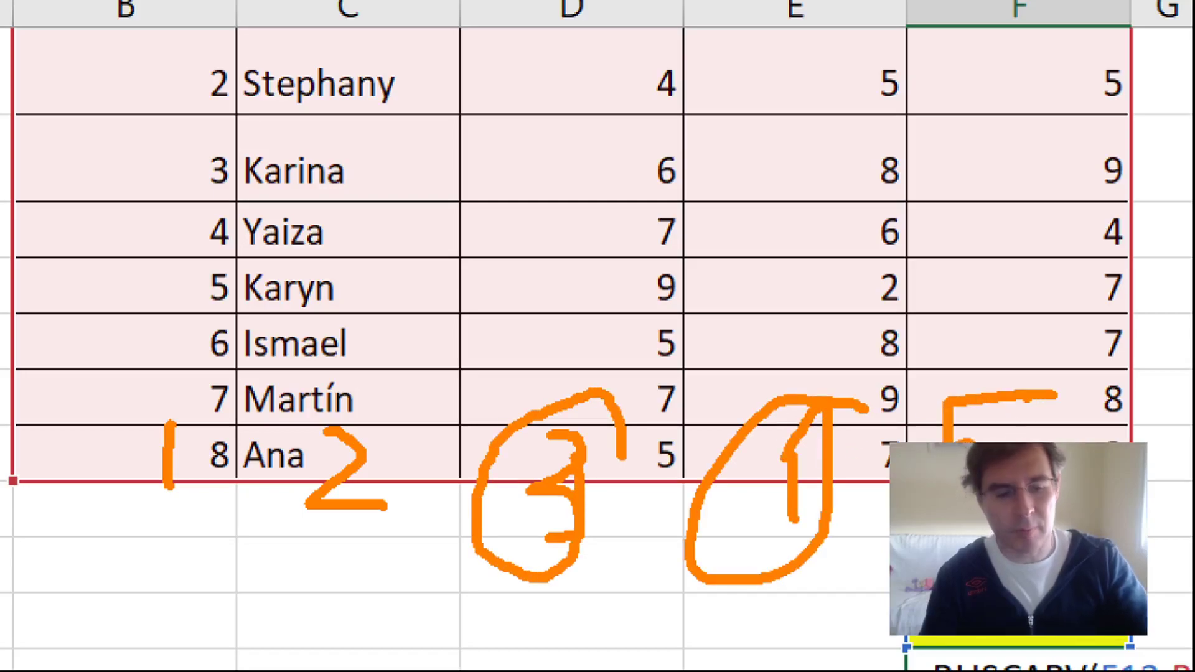
type("3;B3:F10;3")
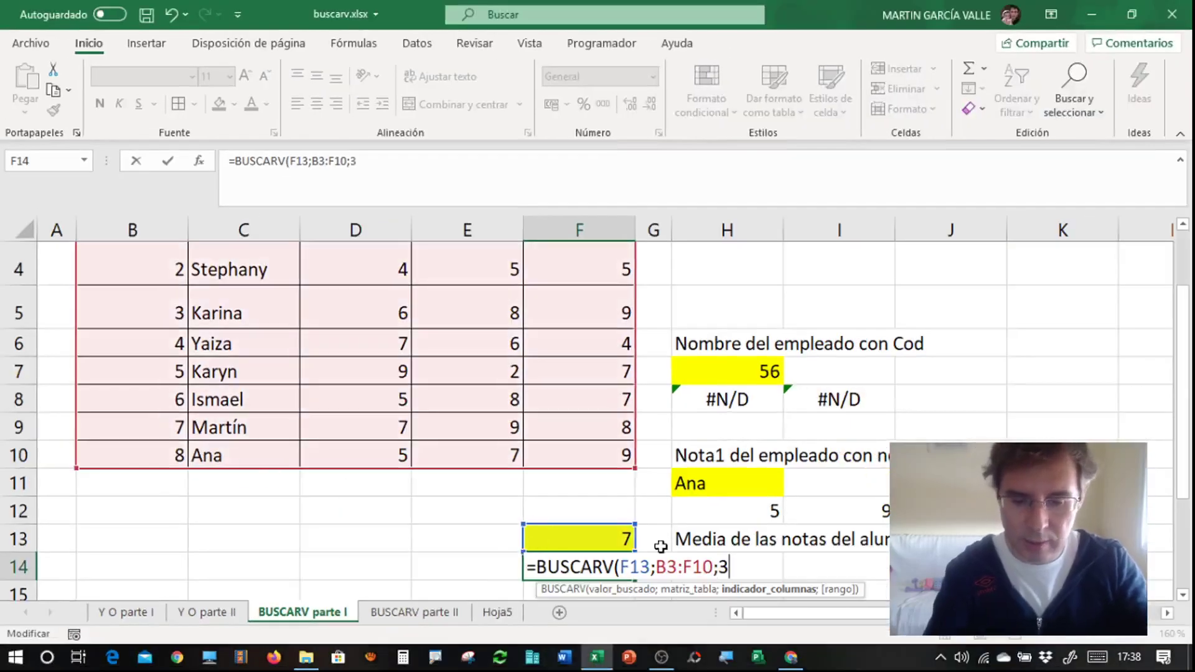
type(";FALSO")
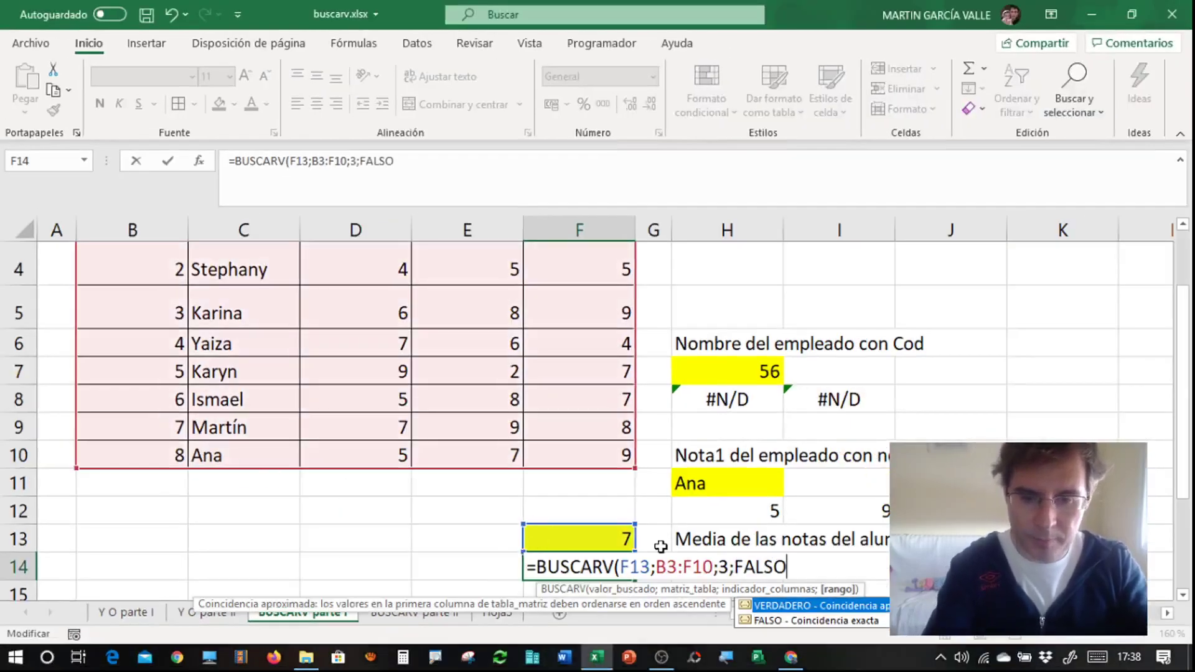
type(")")
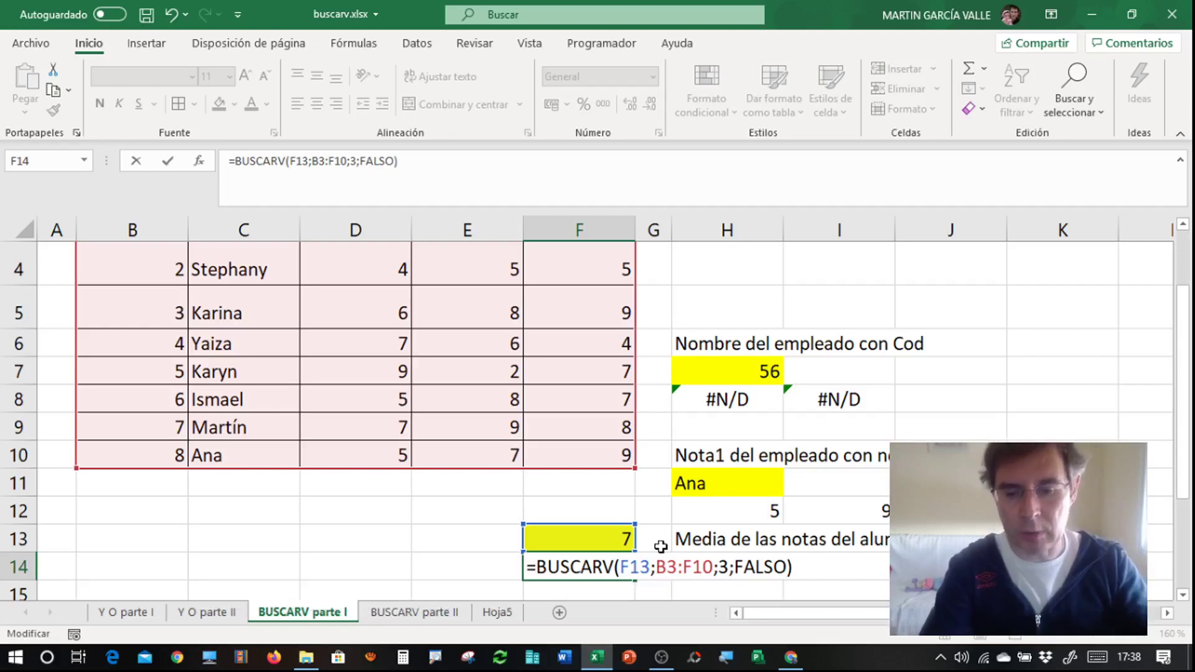
key("Return")
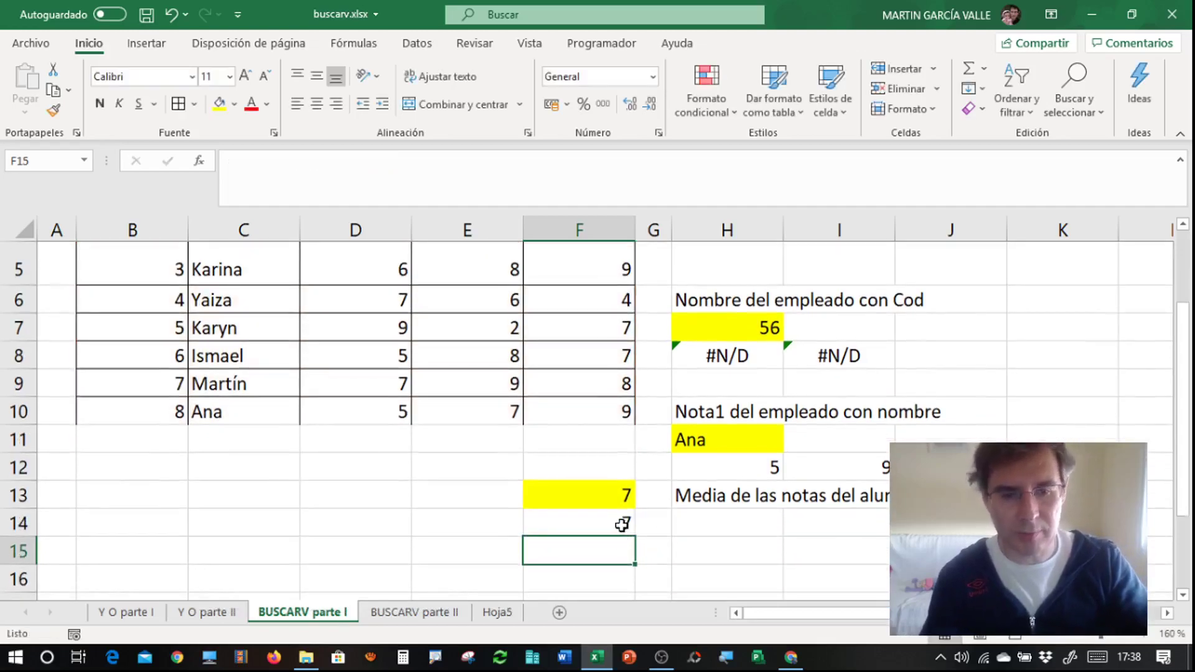
Add a second copy of the F14 lookup after a plus, using column index 4.
left_click(386, 386)
left_click(592, 522)
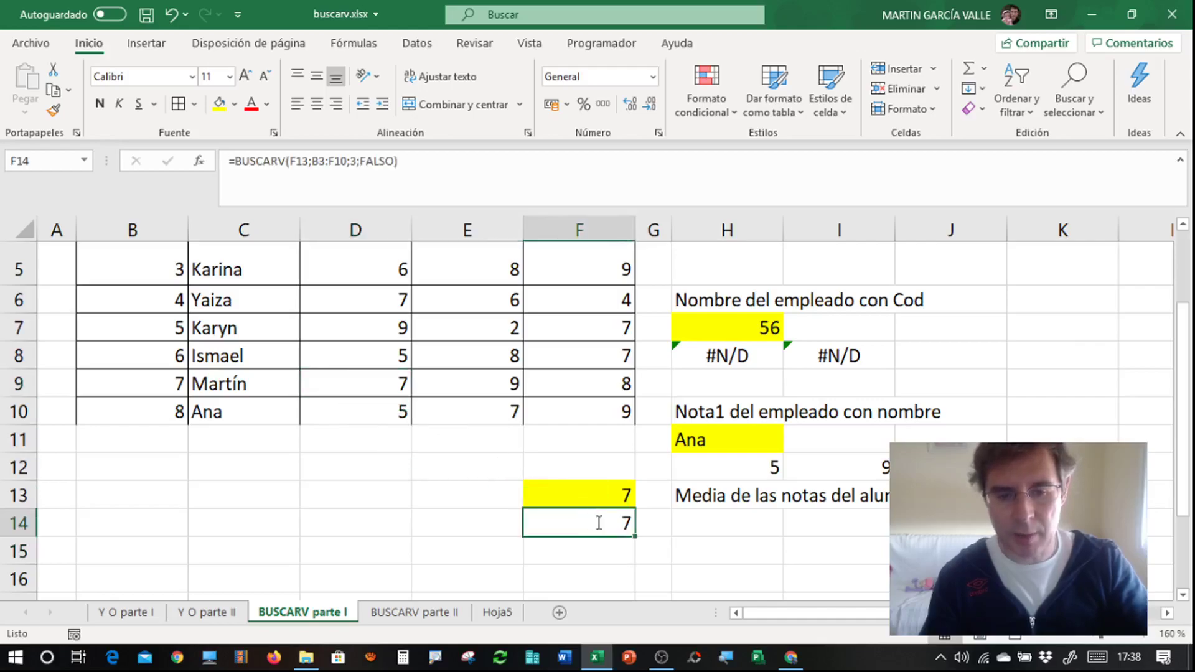
double_click(599, 523)
left_click(801, 523)
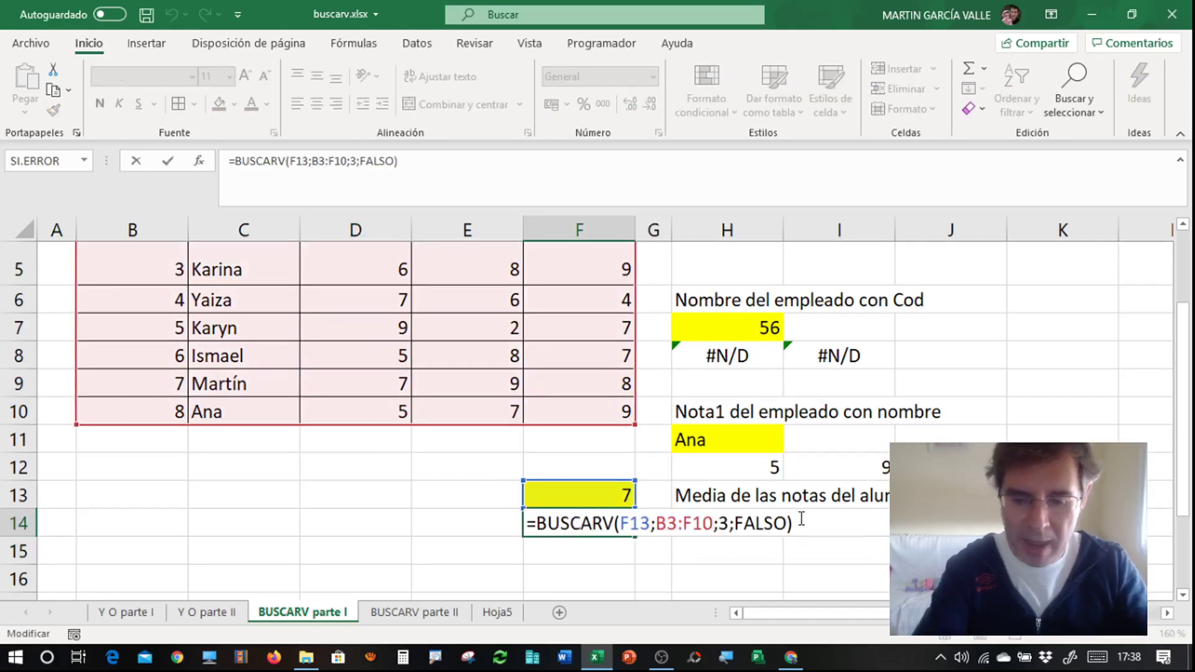
type("+")
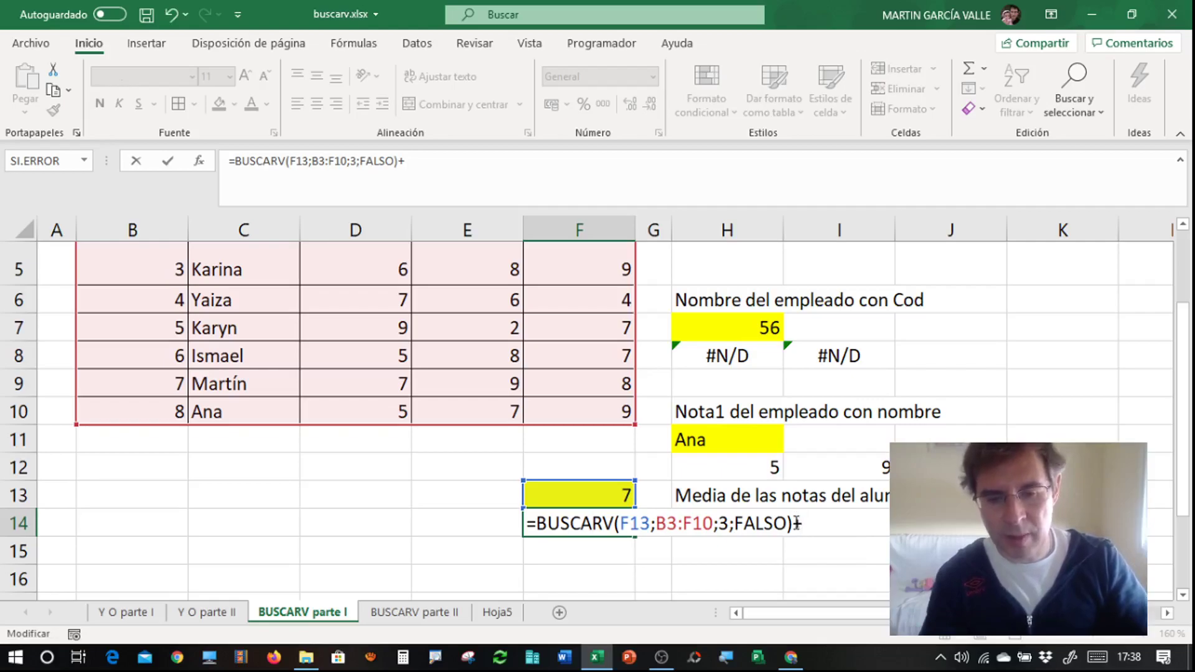
mouse_move(795, 523)
left_mouse_down()
mouse_move(548, 526)
mouse_move(540, 538)
left_mouse_up()
key("ctrl+c")
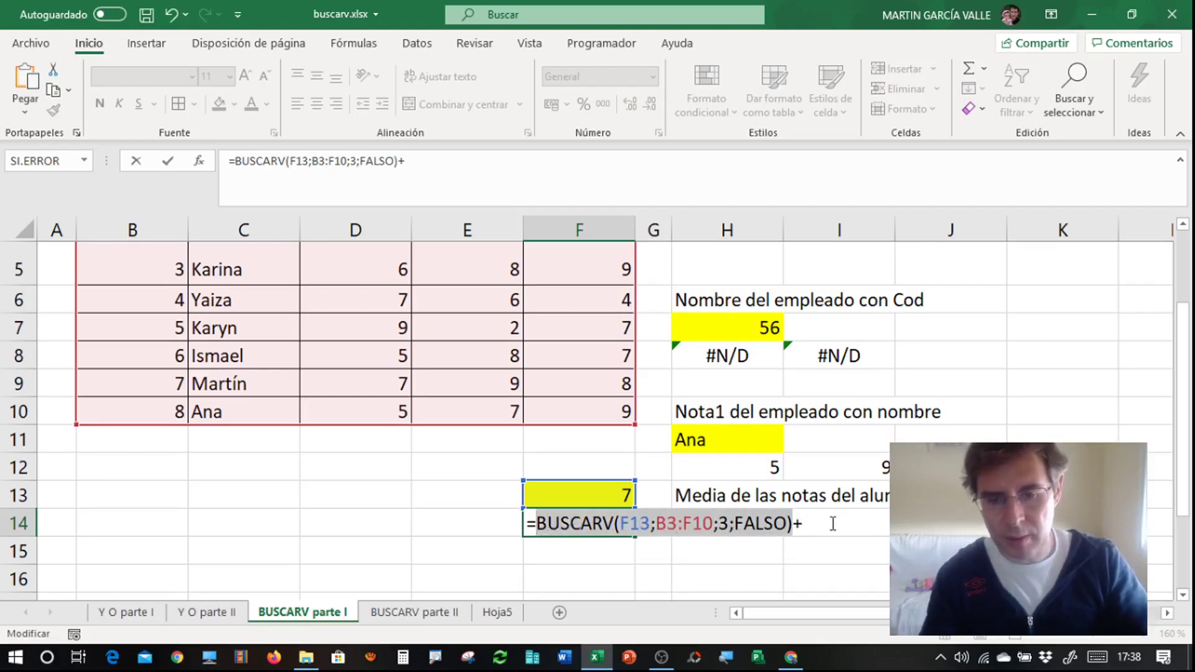
left_click(833, 524)
key("ctrl+v")
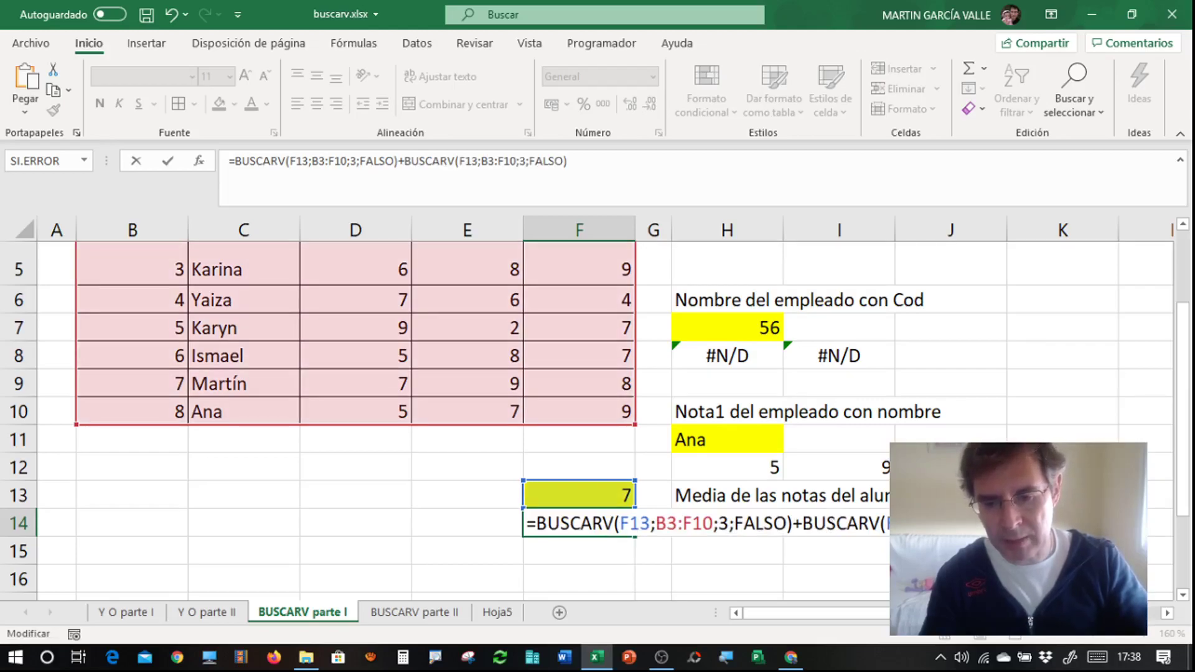
key("Left")
key("Left")
key("Left")
key("BackSpace")
type("4")
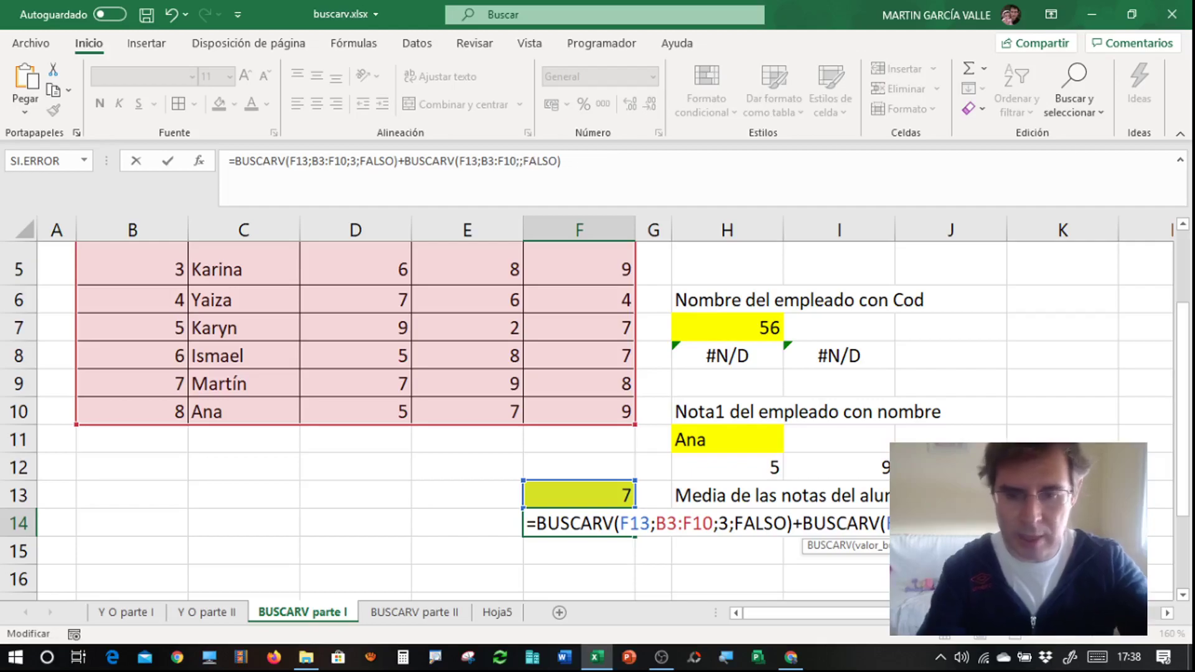
Add a third lookup with column index 5 and append /3 to the formula.
key("End")
type("+")
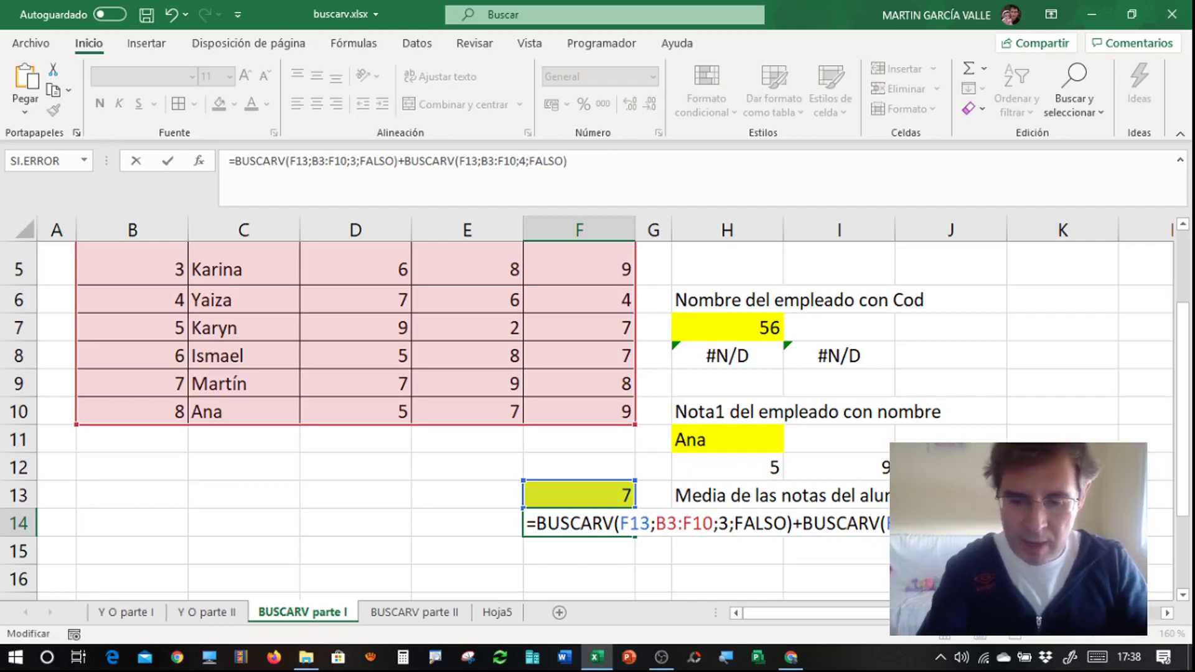
key("ctrl+v")
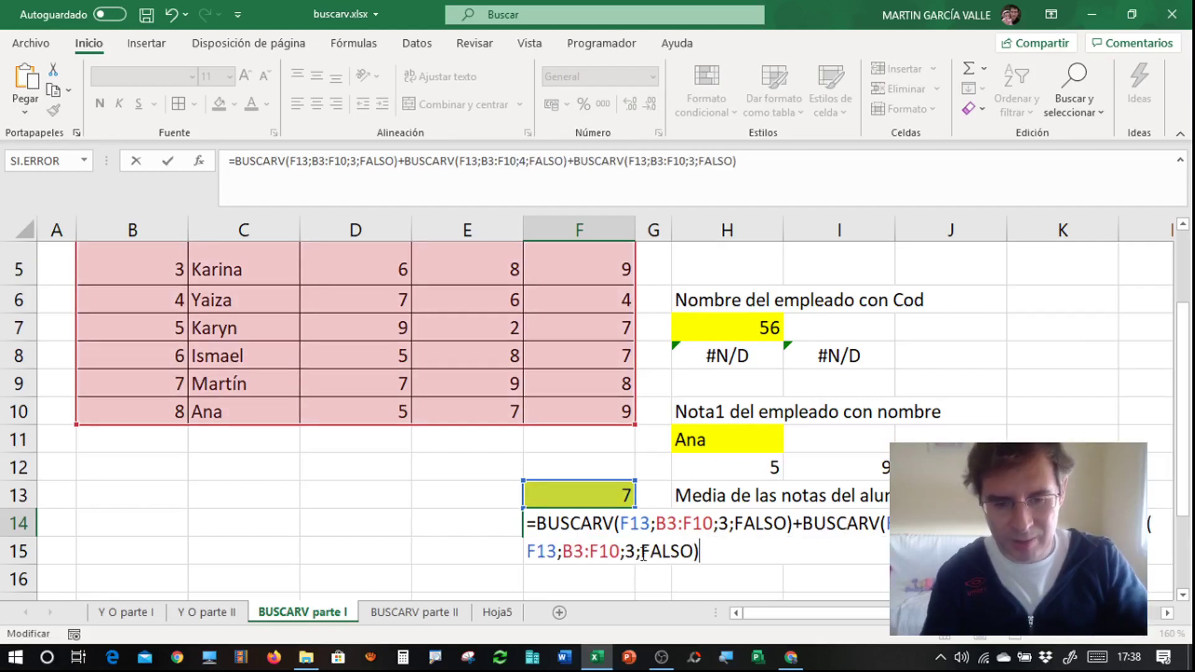
left_click(634, 551)
key("BackSpace")
type("5")
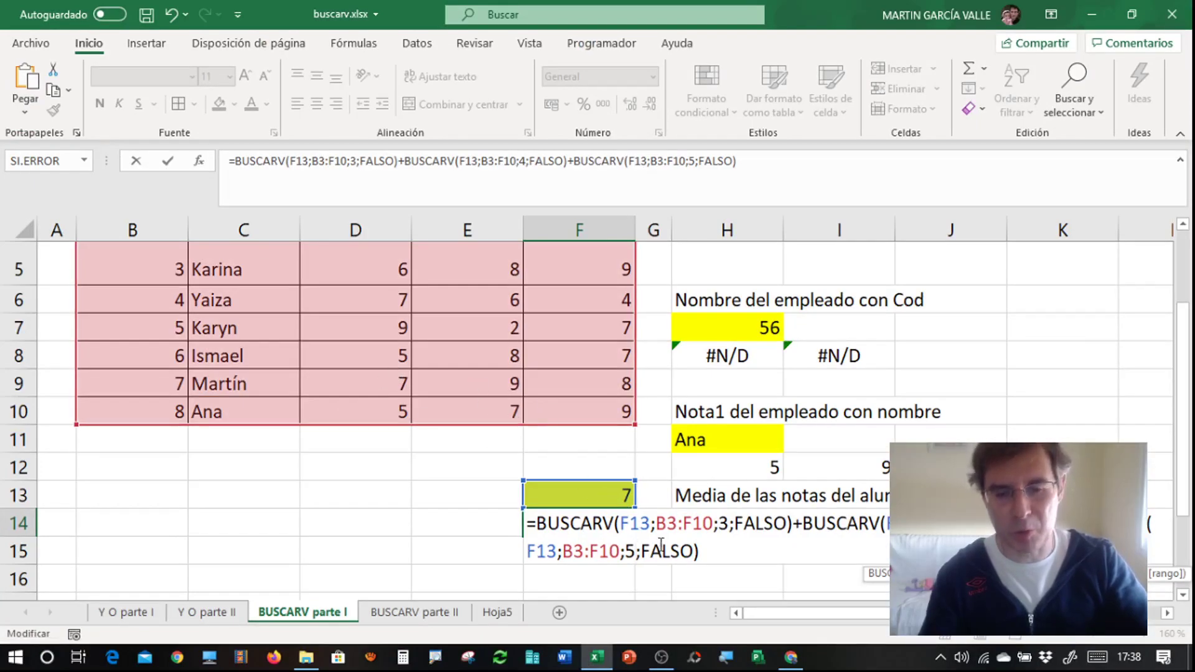
left_click(719, 557)
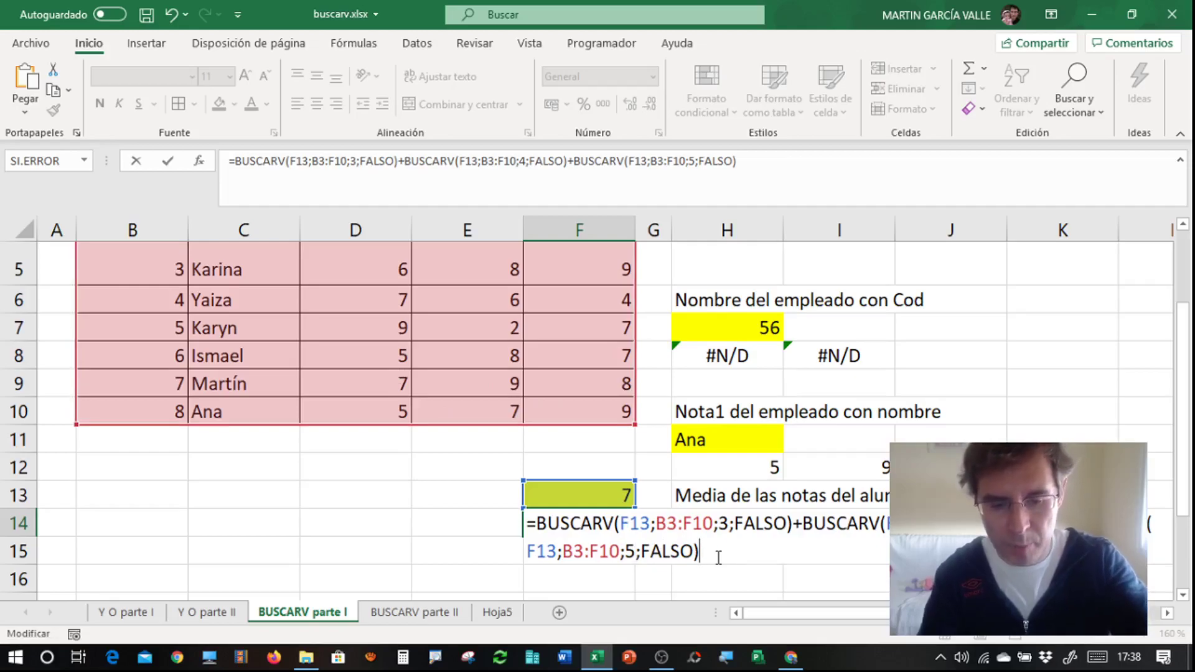
type("/3")
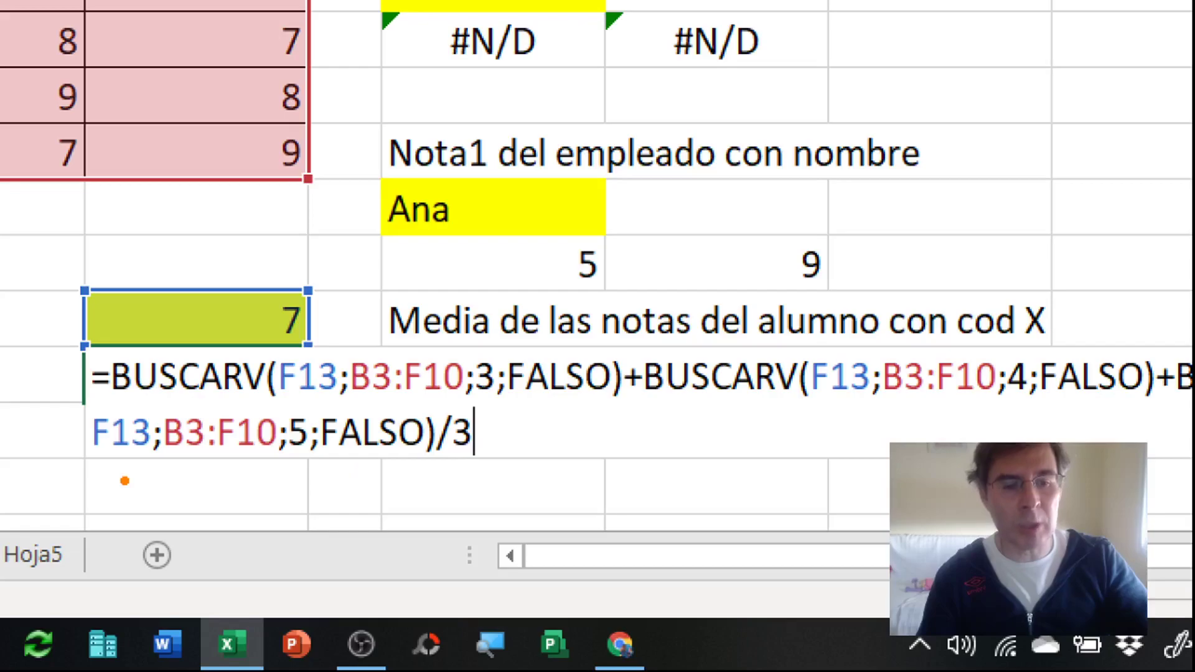
Wrap the three summed BUSCARV lookups in parentheses before /3 and commit F14's formula.
left_click_drag(125, 481, 474, 493)
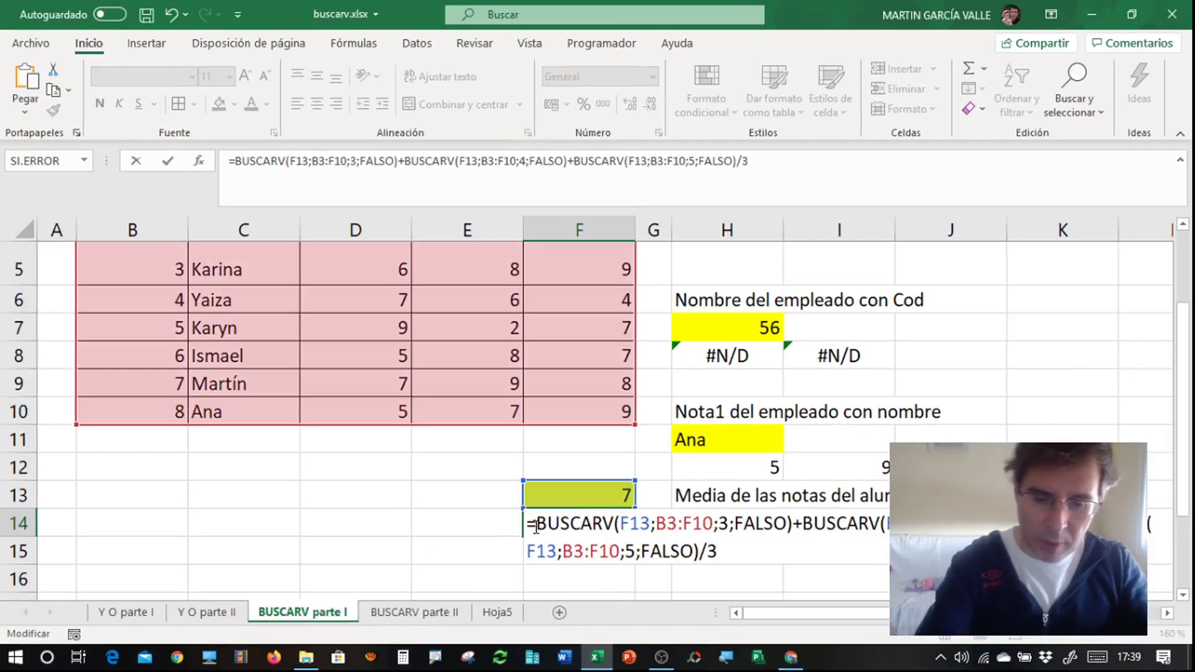
type("(")
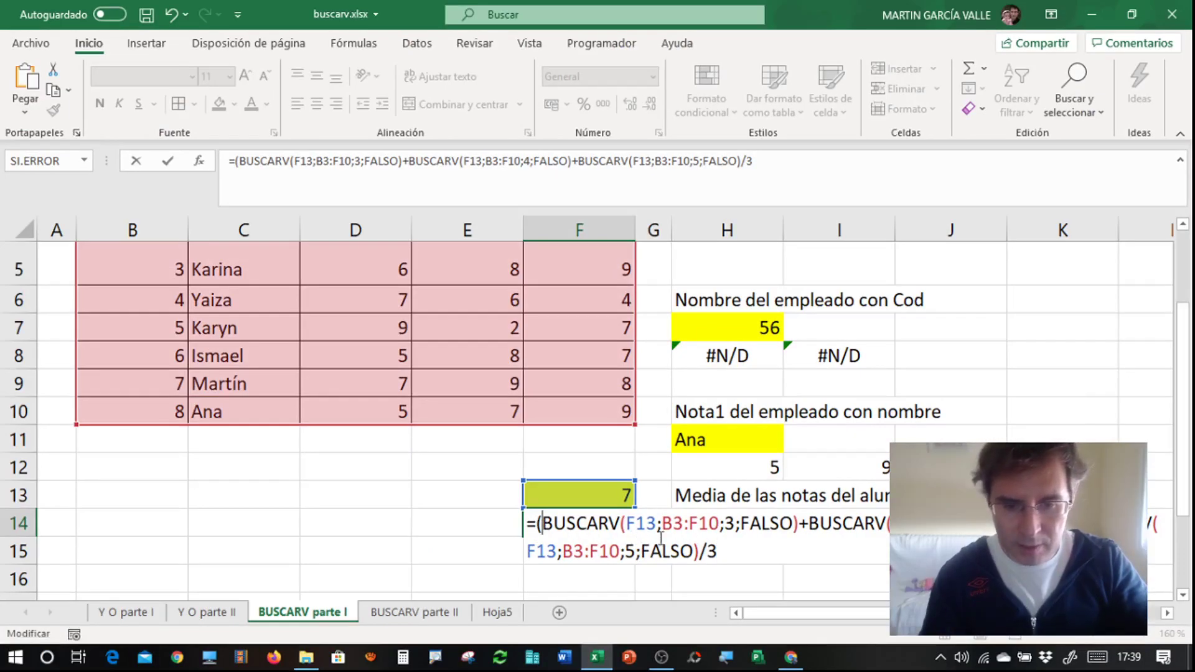
left_click(702, 549)
type(")")
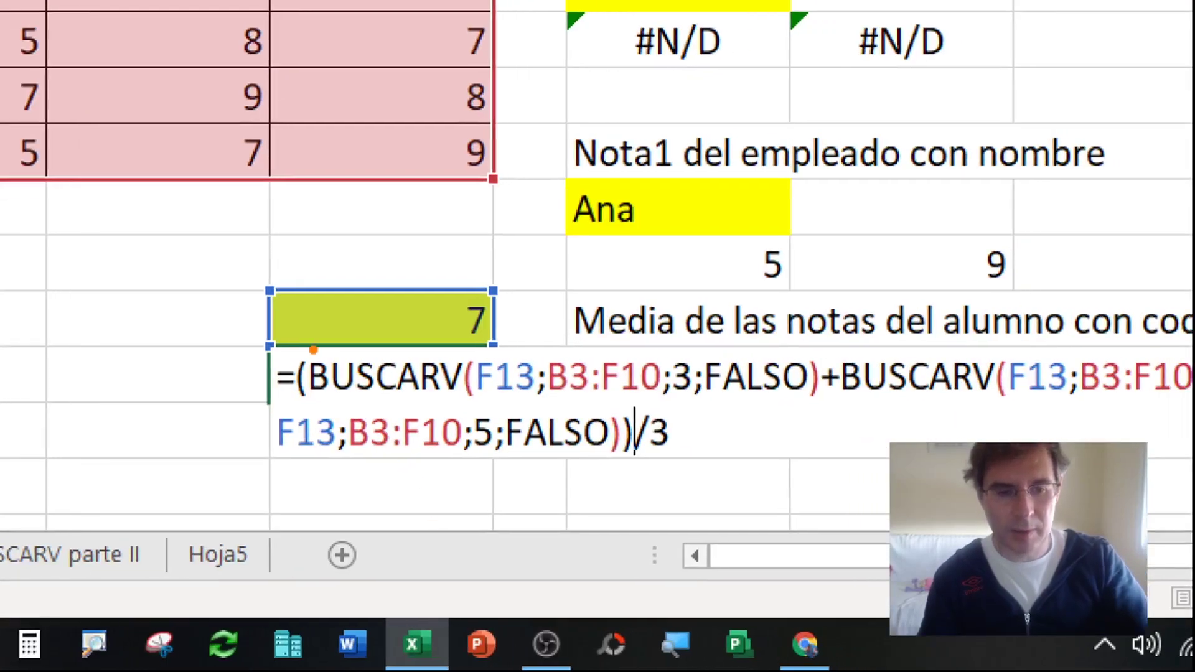
left_click_drag(313, 350, 267, 404)
left_click_drag(598, 405, 616, 465)
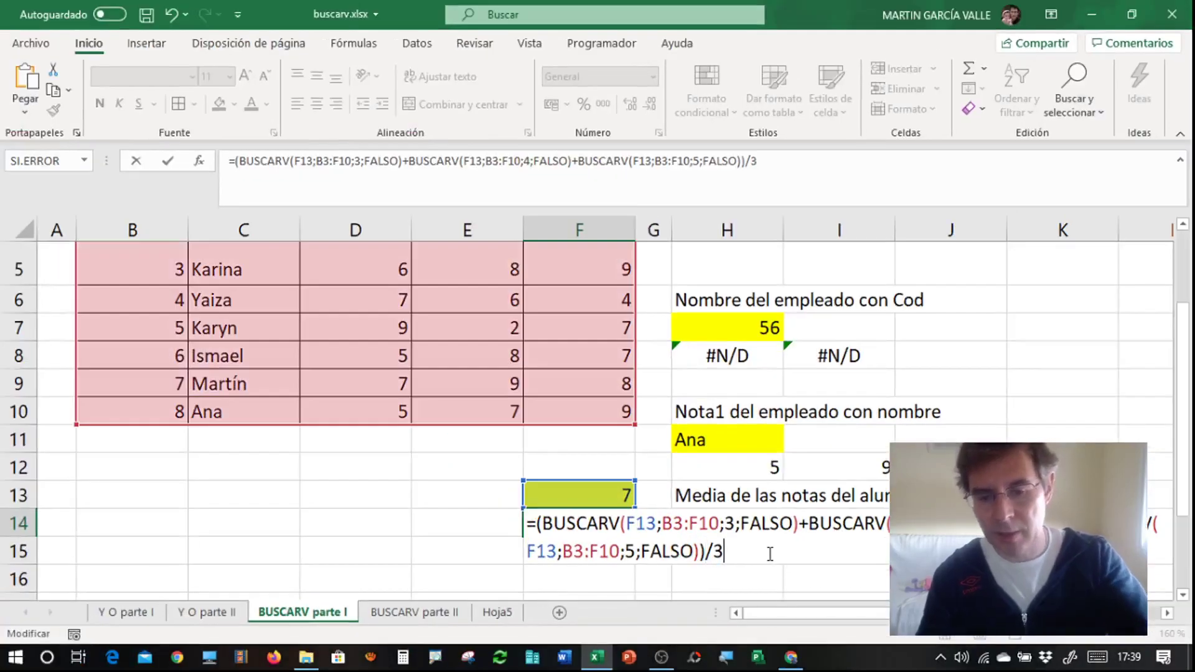
key("Return")
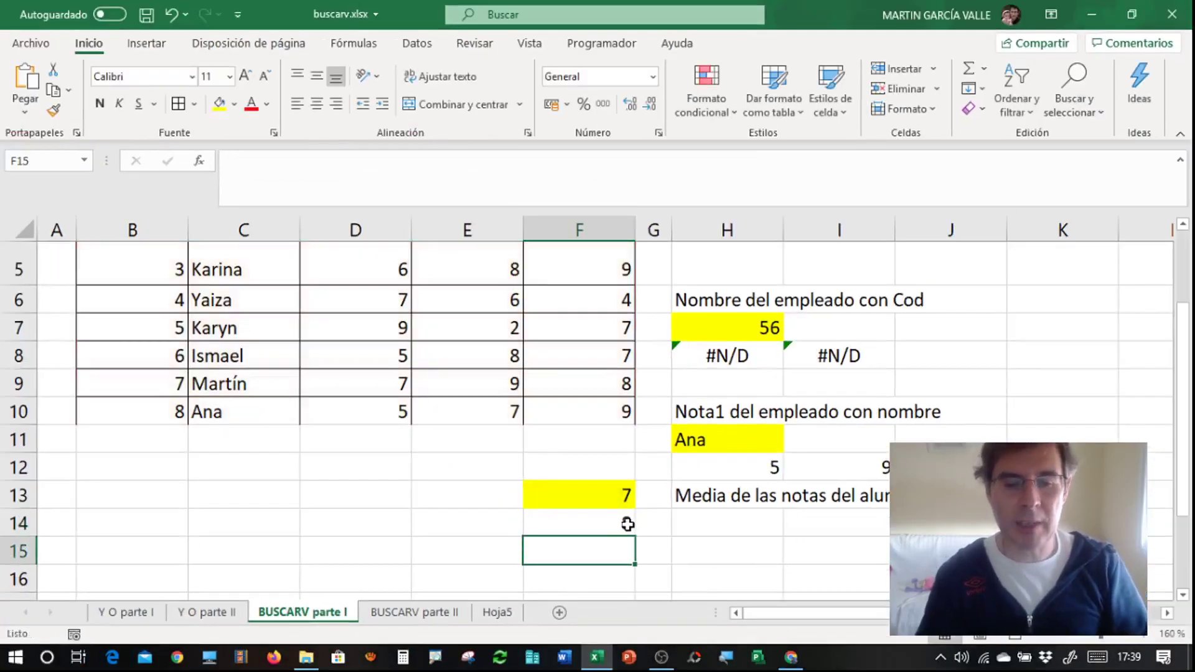
left_click(628, 524)
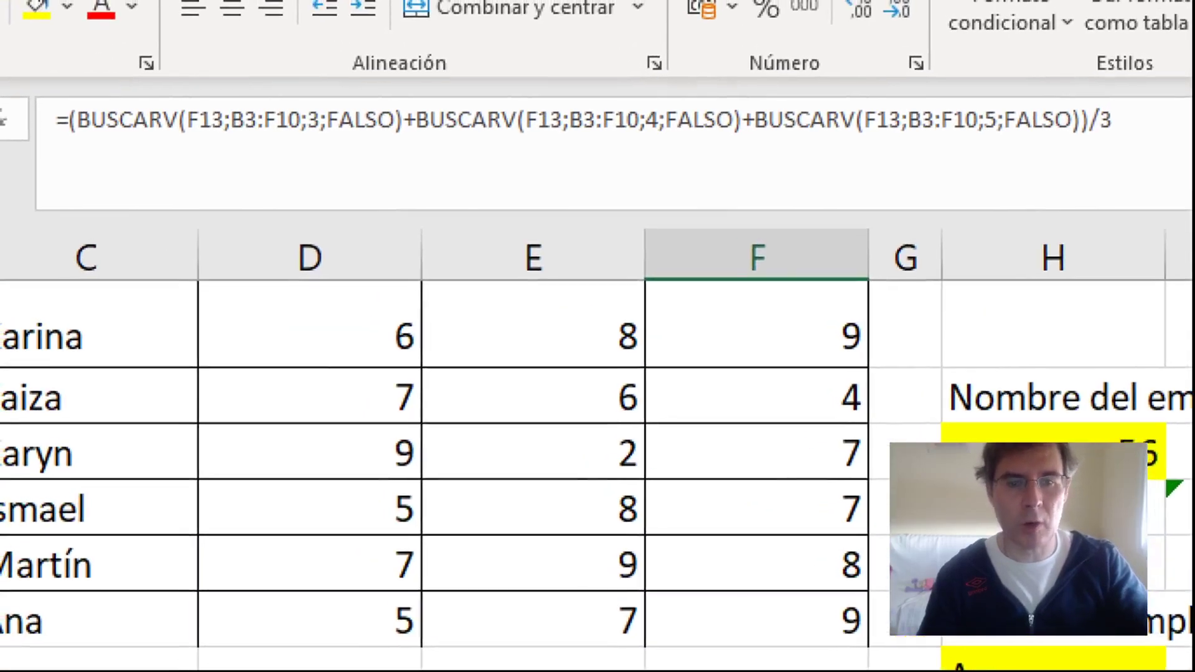
left_click_drag(86, 151, 375, 140)
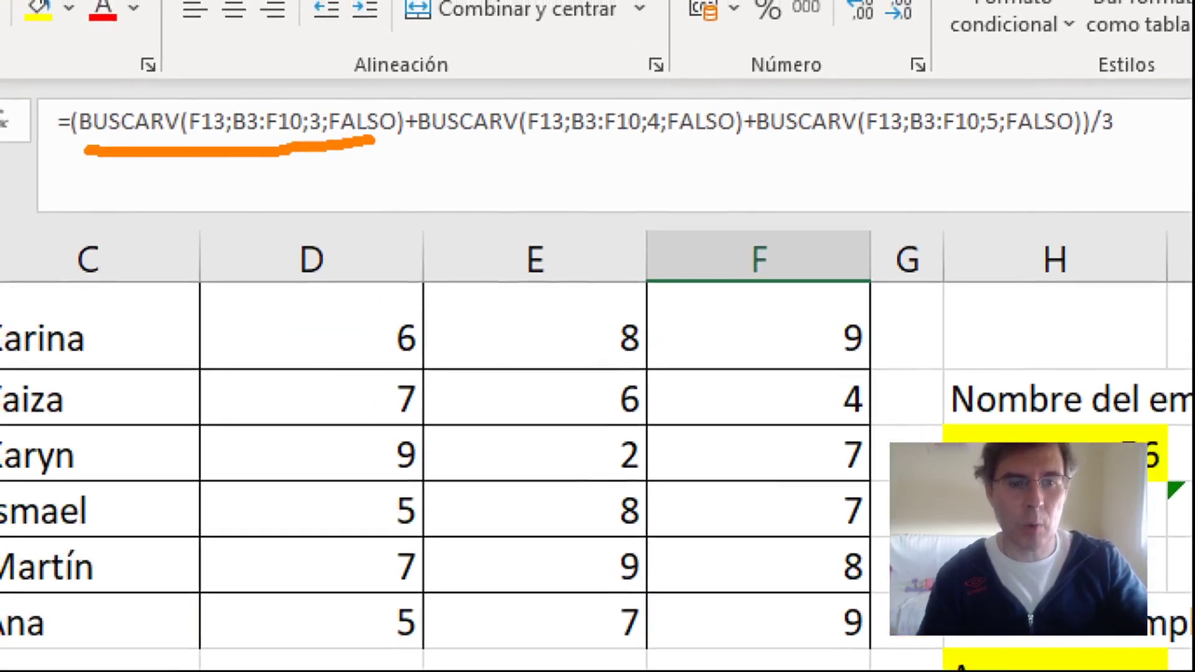
left_click(376, 156)
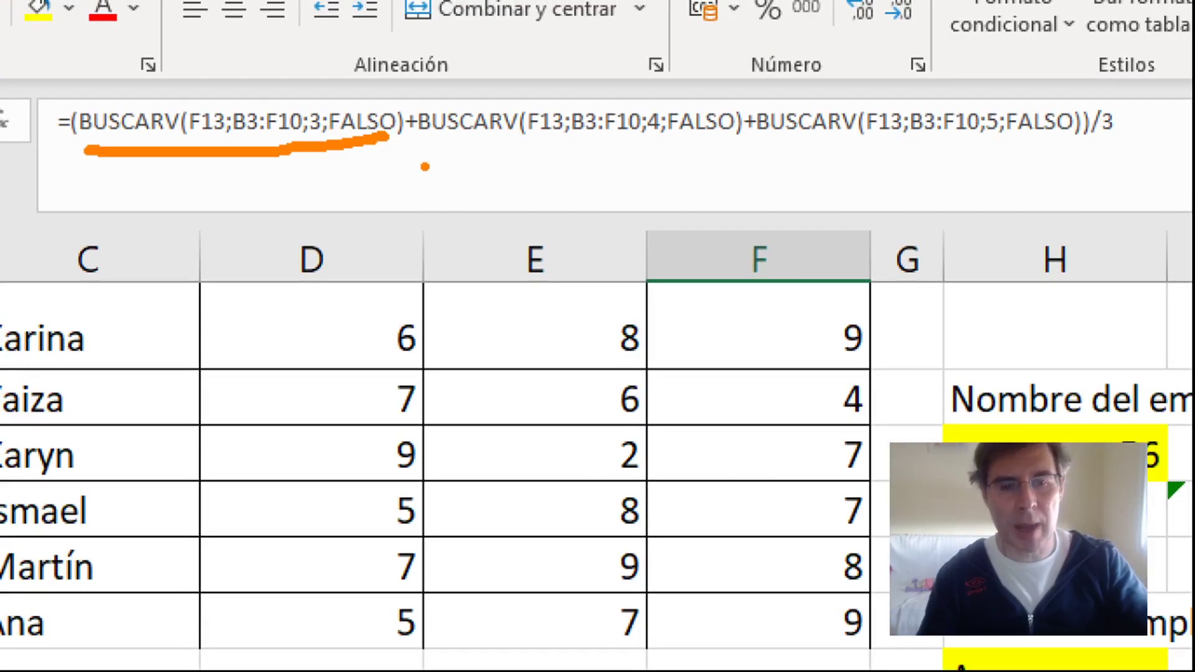
mouse_move(412, 160)
left_mouse_down()
mouse_move(430, 209)
mouse_move(476, 184)
left_mouse_up()
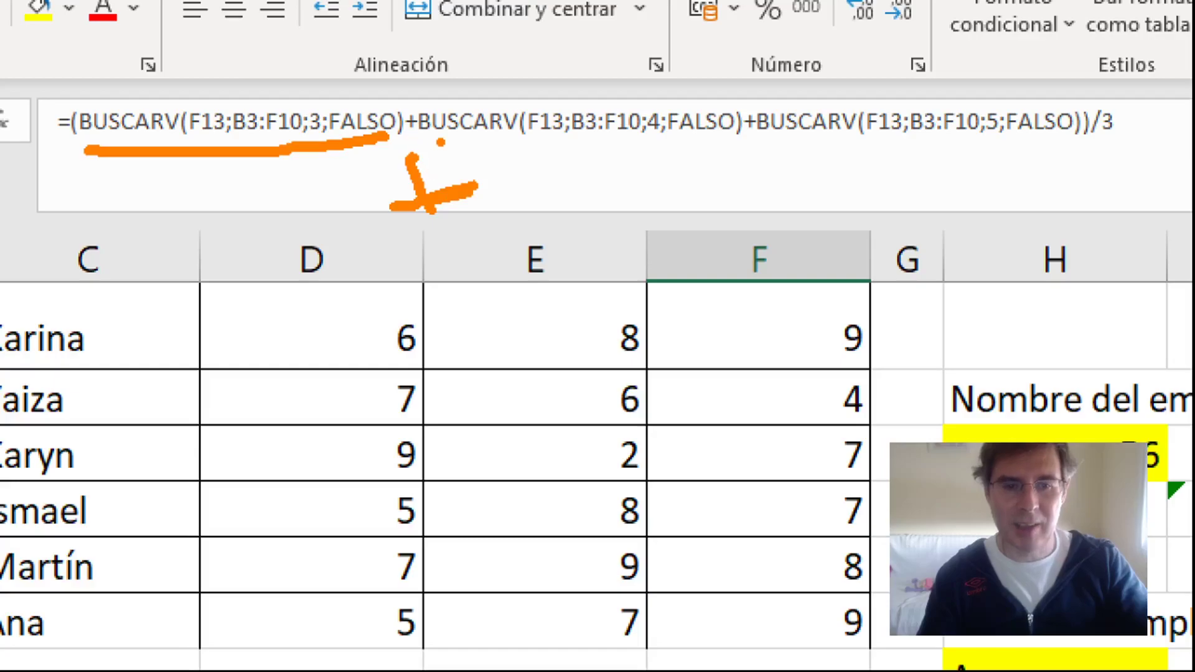
left_click_drag(440, 142, 727, 151)
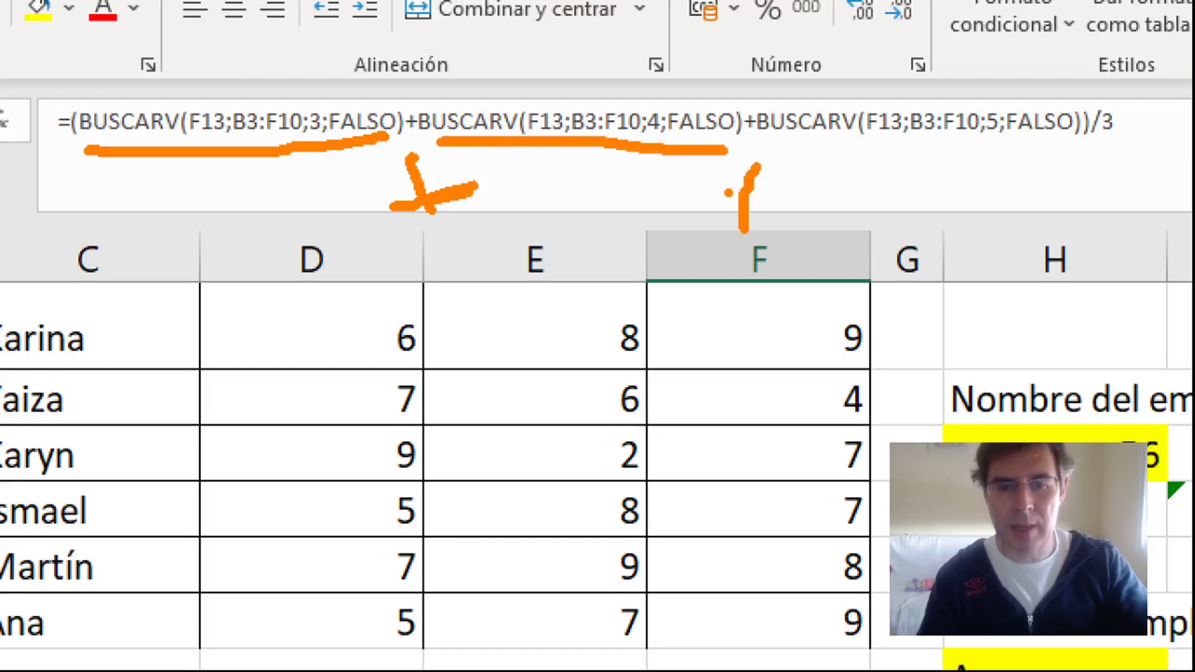
left_click_drag(786, 148, 1041, 151)
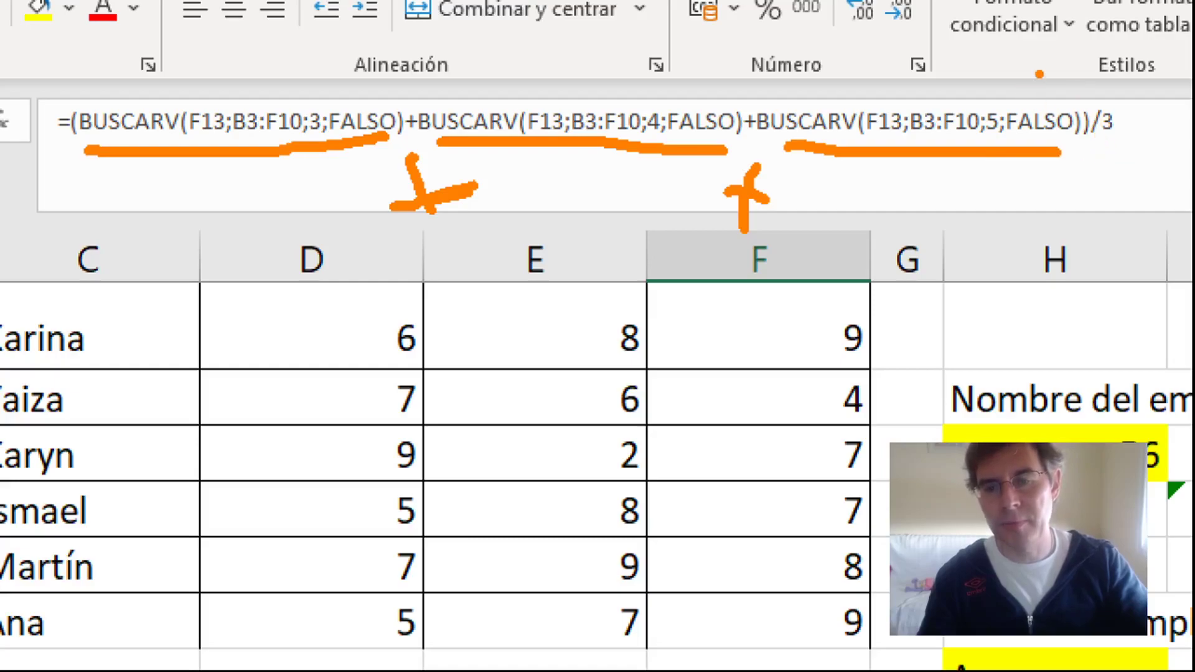
left_click_drag(1040, 74, 1058, 236)
mouse_move(118, 89)
left_mouse_down()
mouse_move(81, 143)
mouse_move(144, 246)
left_mouse_up()
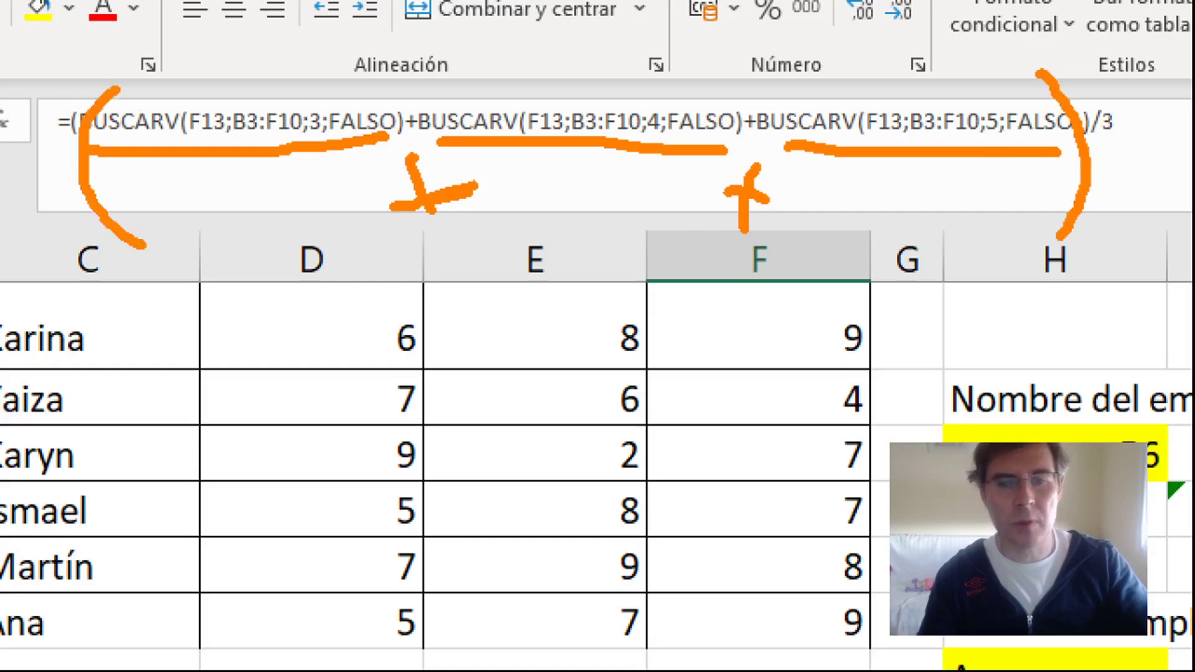
left_click_drag(1124, 129, 1108, 196)
mouse_move(1148, 148)
left_mouse_down()
mouse_move(1183, 177)
mouse_move(1140, 201)
left_mouse_up()
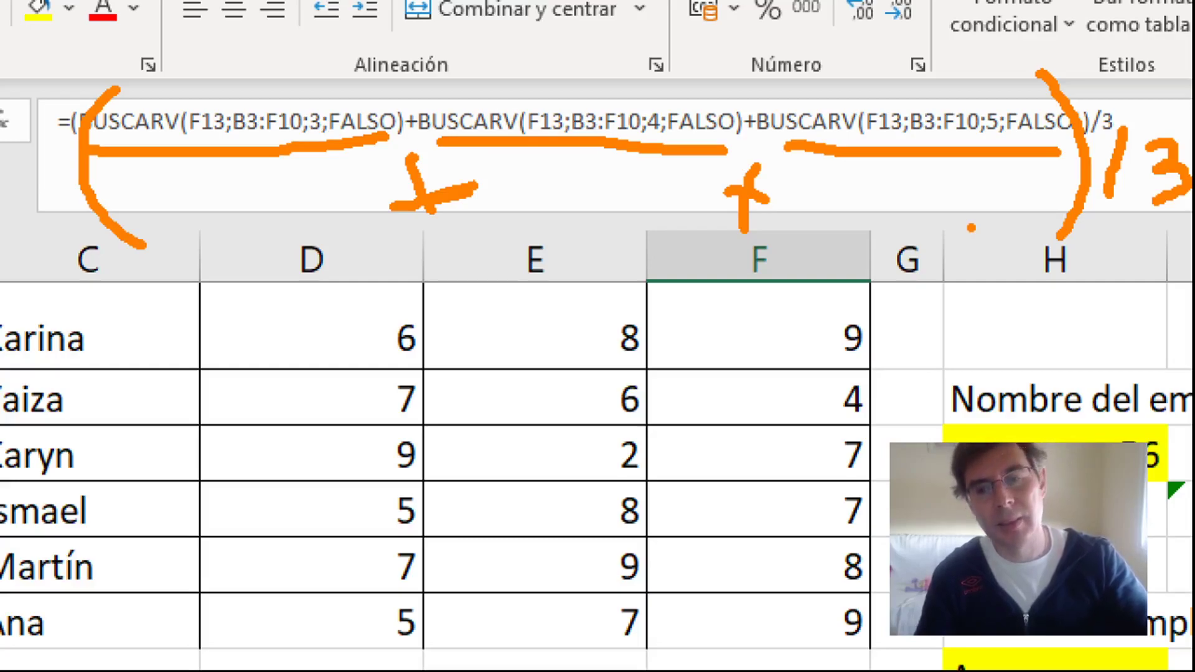
key("Escape")
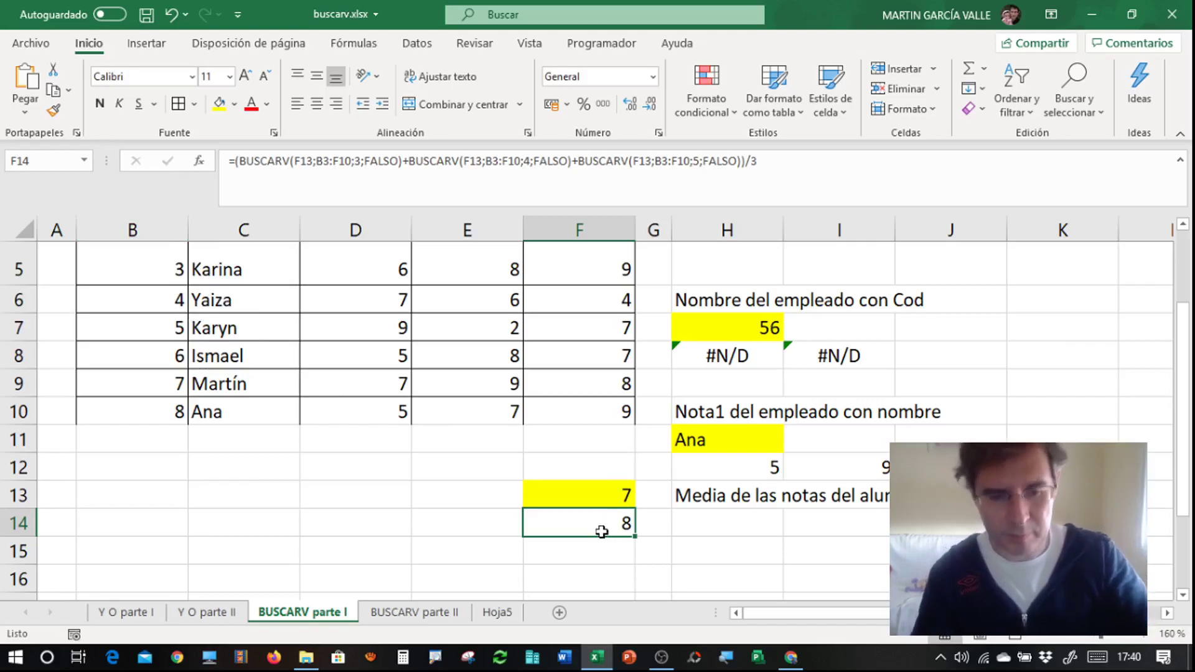
Switch to the BUSCARV parte II sheet and annotate Cod through Salario base as columns 1–5.
left_click(418, 612)
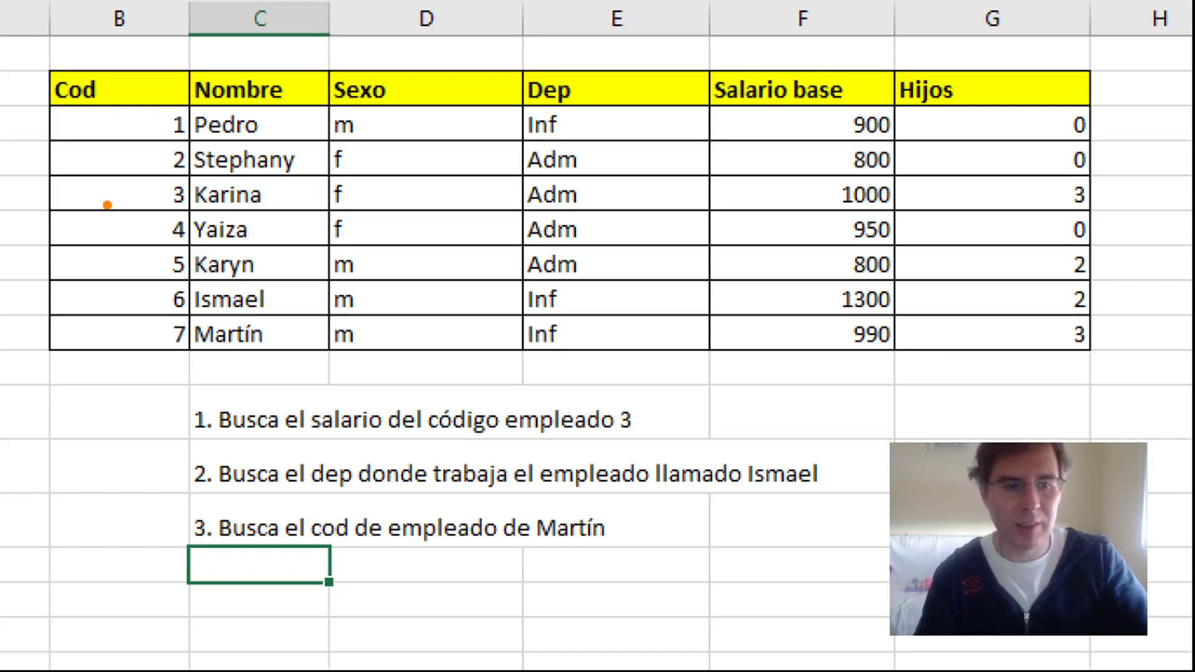
left_click_drag(184, 171, 149, 195)
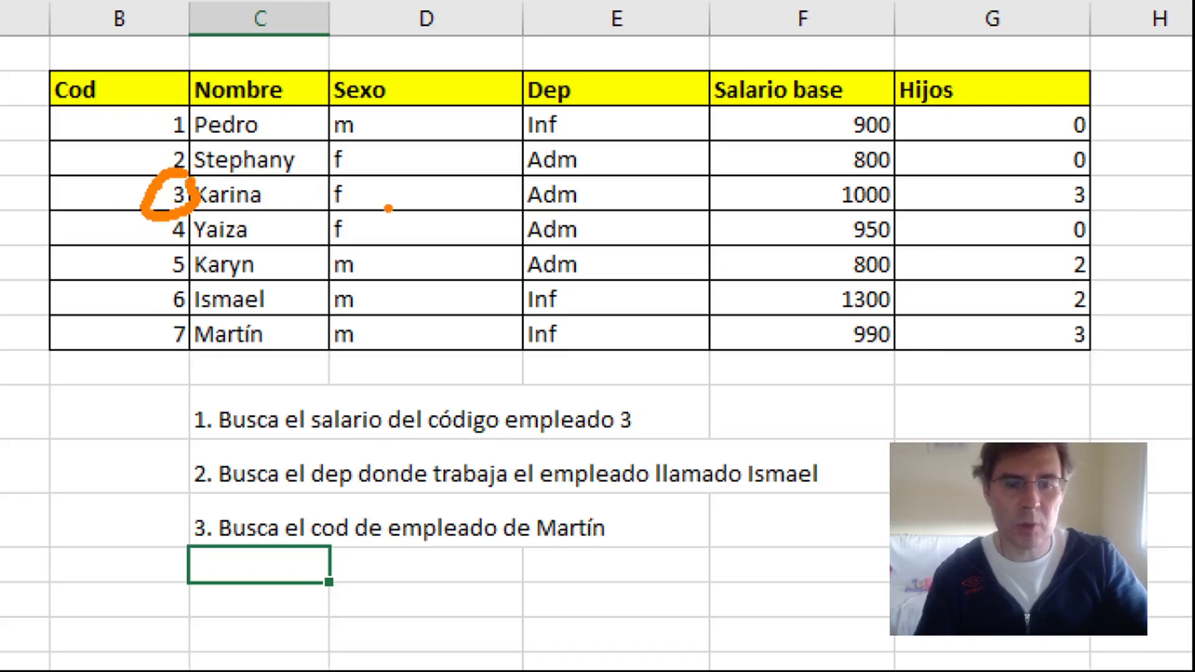
mouse_move(895, 182)
left_mouse_down()
mouse_move(813, 170)
mouse_move(843, 223)
mouse_move(914, 198)
left_mouse_up()
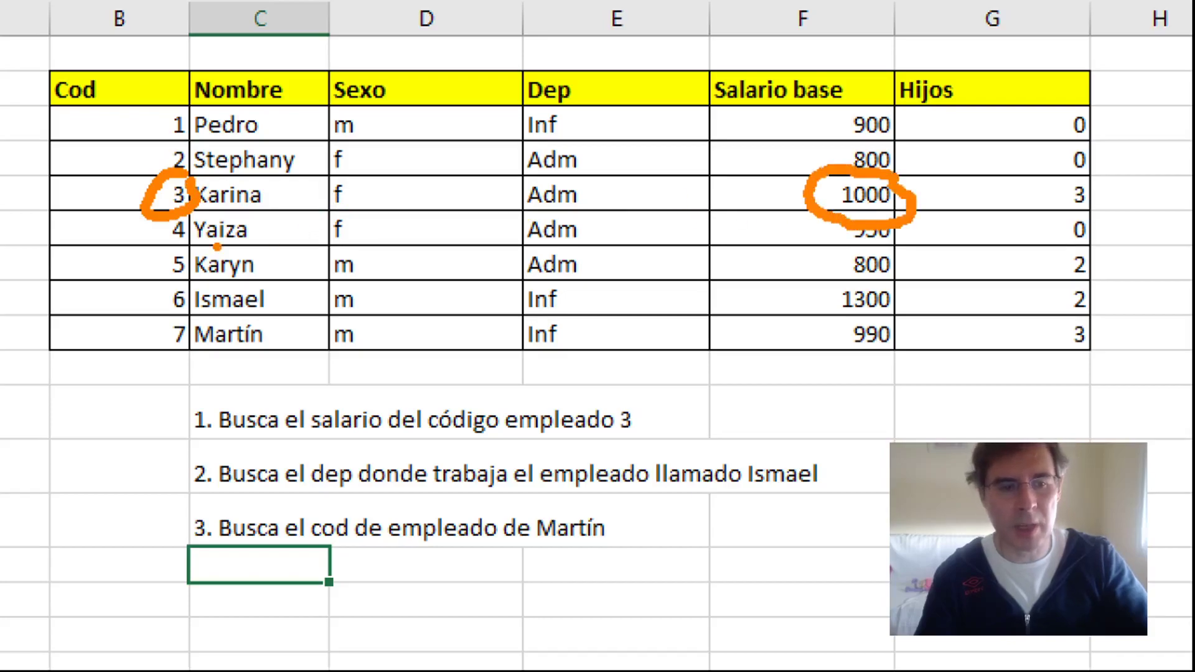
left_click_drag(146, 242, 148, 293)
mouse_move(251, 268)
left_mouse_down()
mouse_move(293, 261)
mouse_move(345, 312)
left_mouse_up()
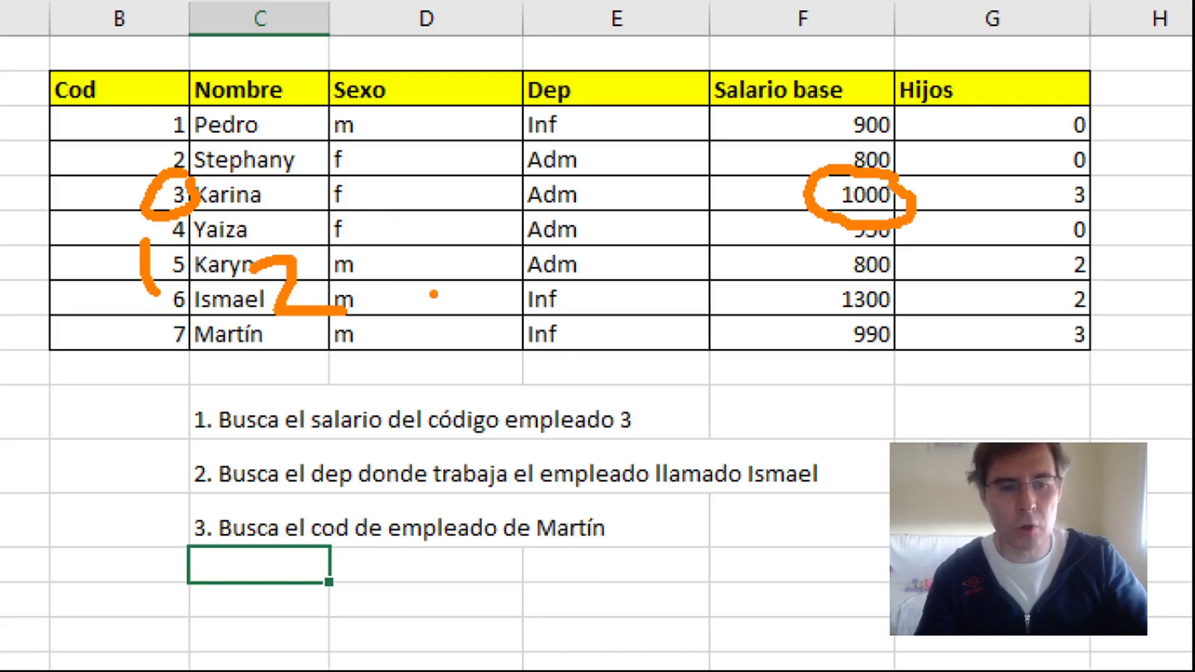
left_click_drag(402, 277, 472, 318)
left_click_drag(612, 252, 656, 270)
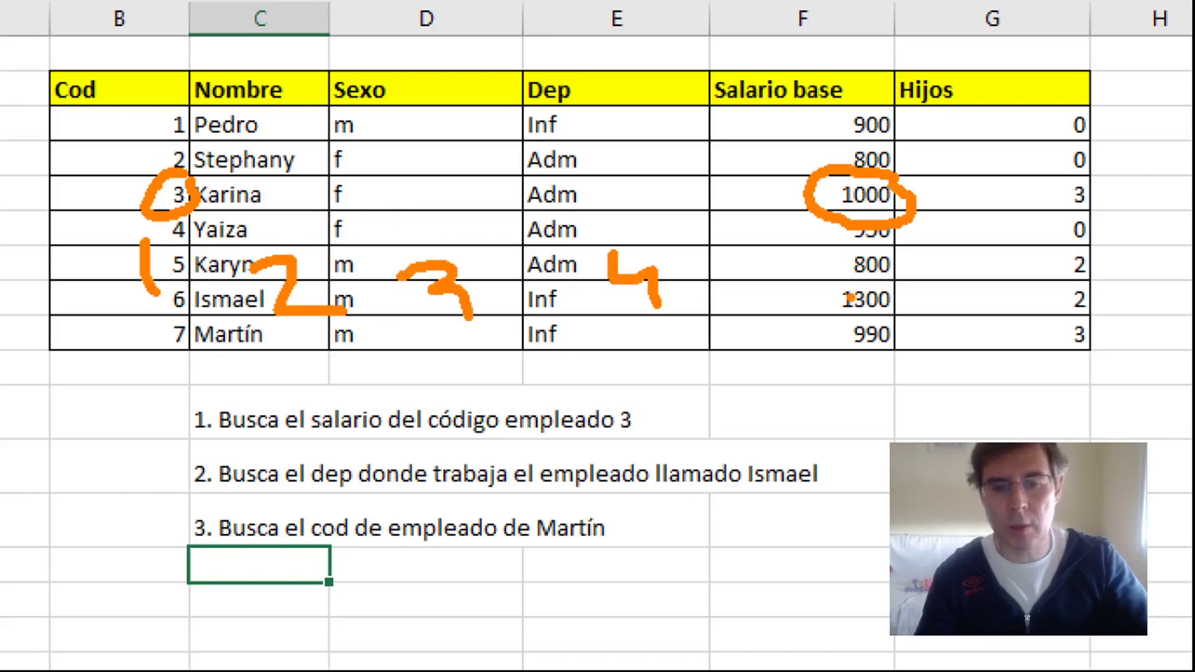
left_click_drag(835, 264, 844, 305)
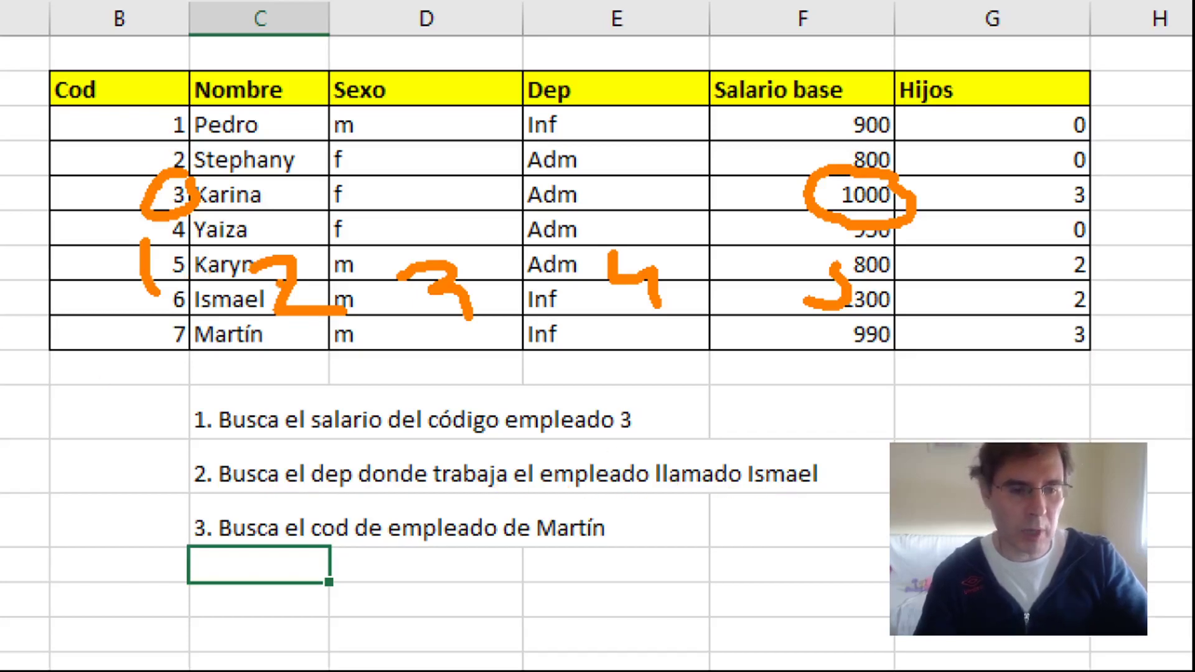
Mark Ismael's department Inf, renumber Sexo 2 and Dep 3 from Nombre, then clear annotations.
left_click_drag(280, 276, 292, 300)
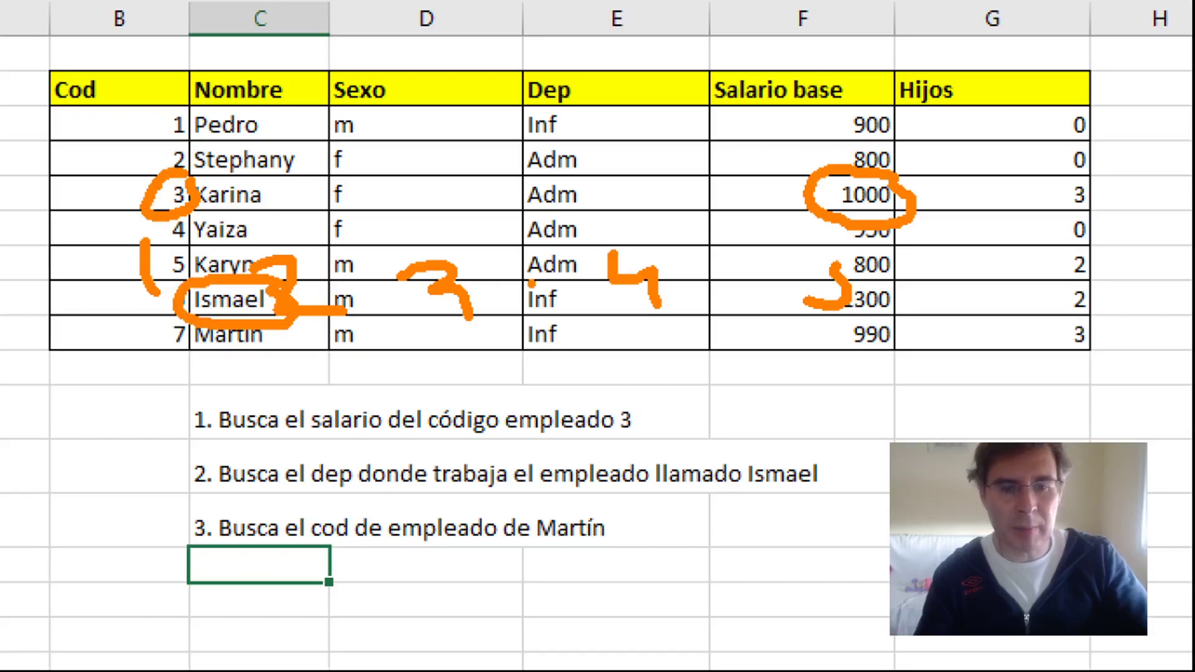
mouse_move(552, 284)
left_mouse_down()
mouse_move(564, 310)
mouse_move(541, 277)
left_mouse_up()
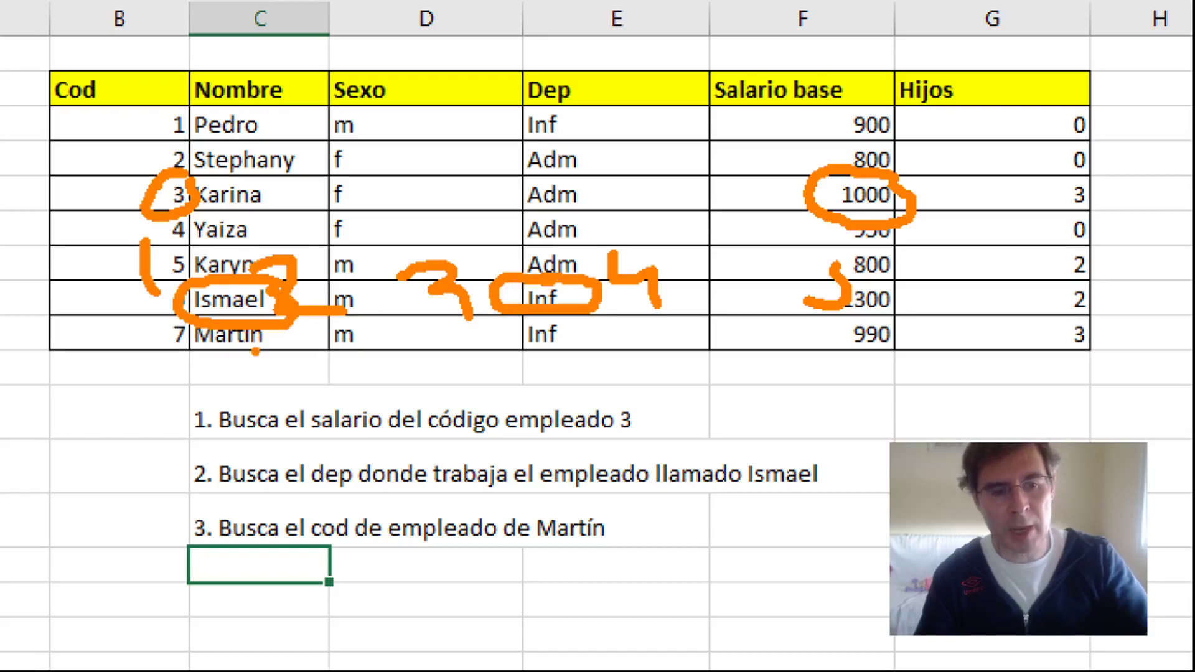
mouse_move(354, 360)
left_mouse_down()
mouse_move(464, 367)
mouse_move(464, 394)
left_mouse_up()
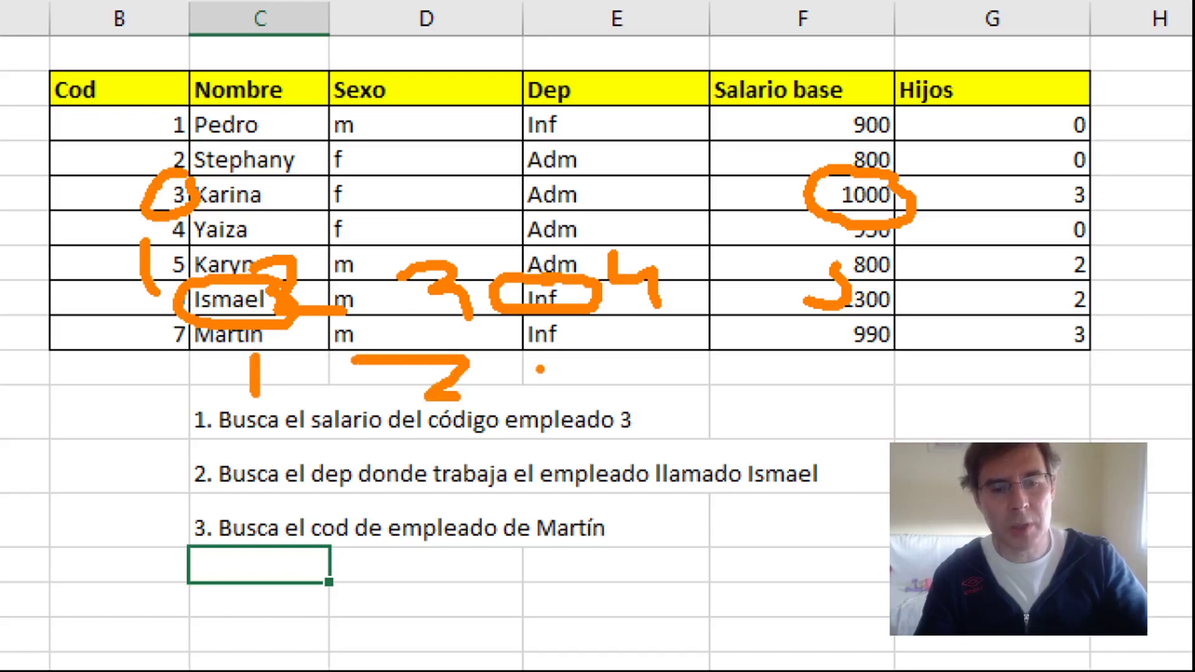
left_click_drag(568, 352, 553, 414)
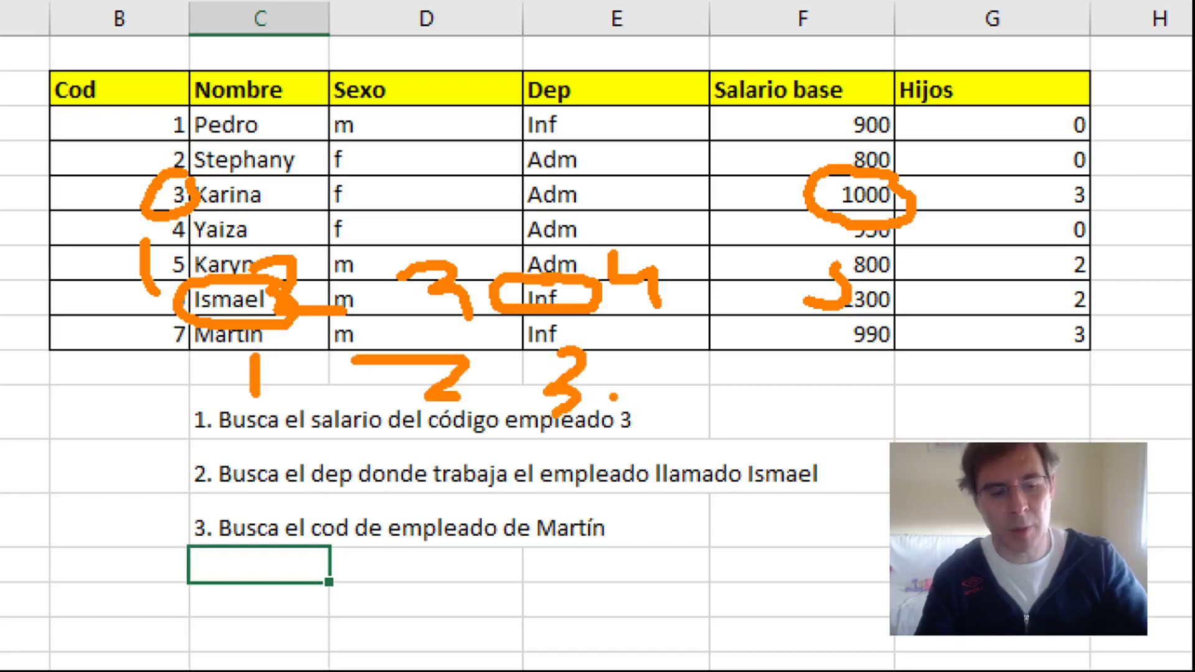
key("Escape")
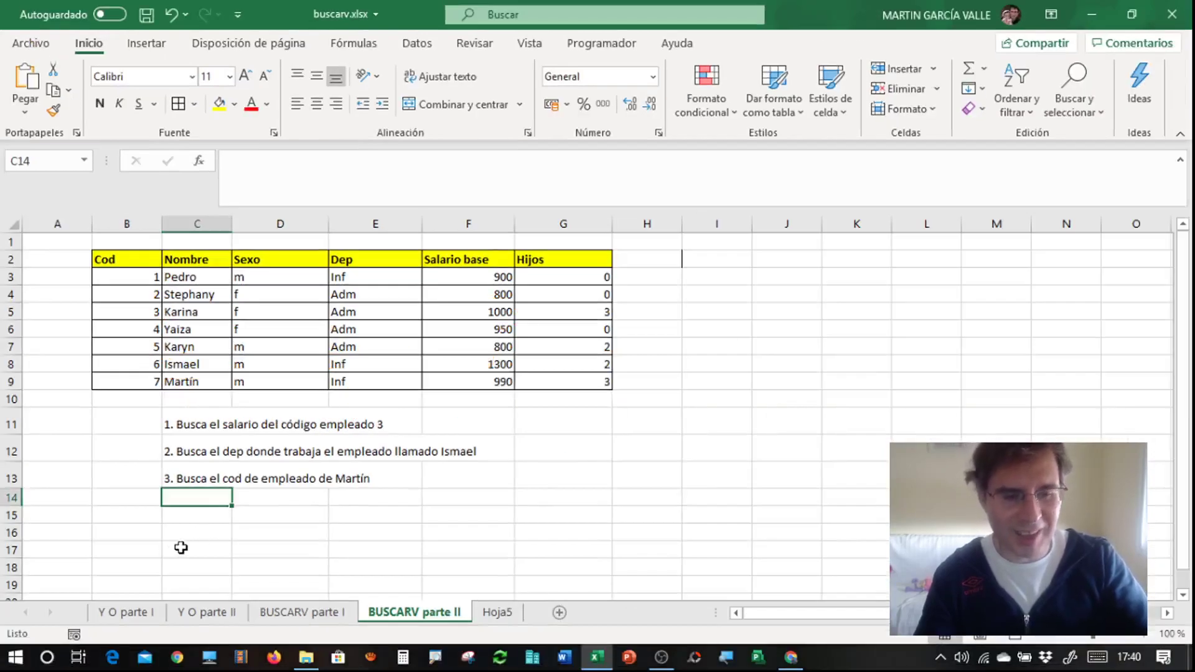
key("ctrl+1")
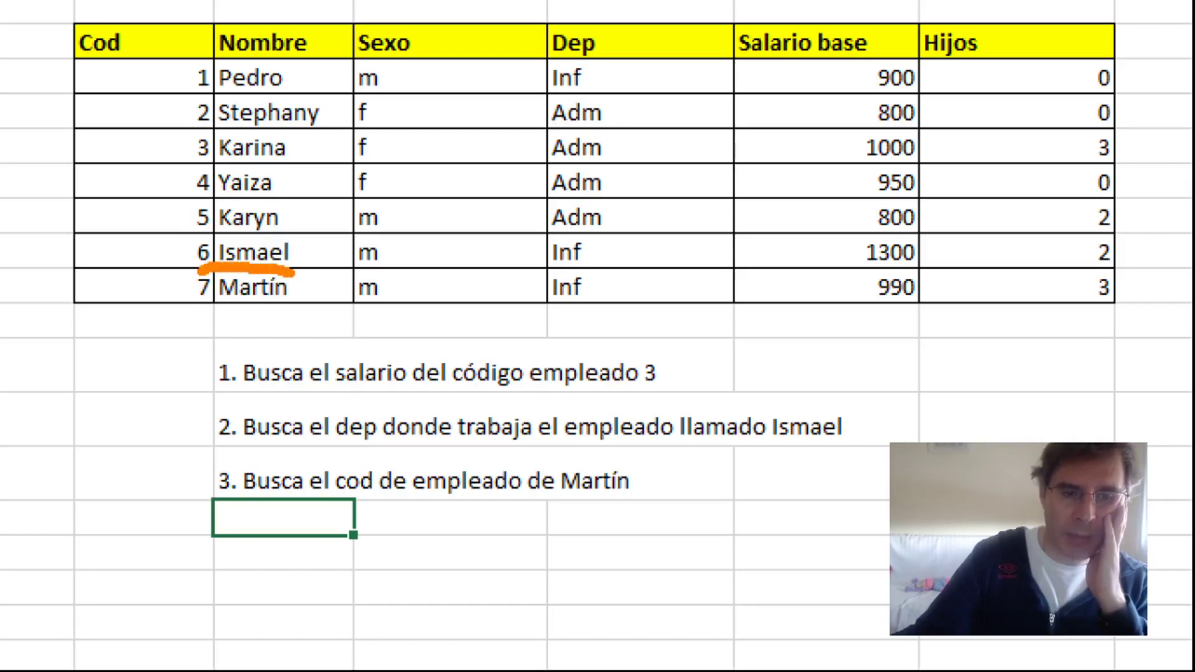
mouse_move(204, 316)
left_mouse_down()
mouse_move(377, 341)
mouse_move(1044, 332)
mouse_move(1044, 351)
left_mouse_up()
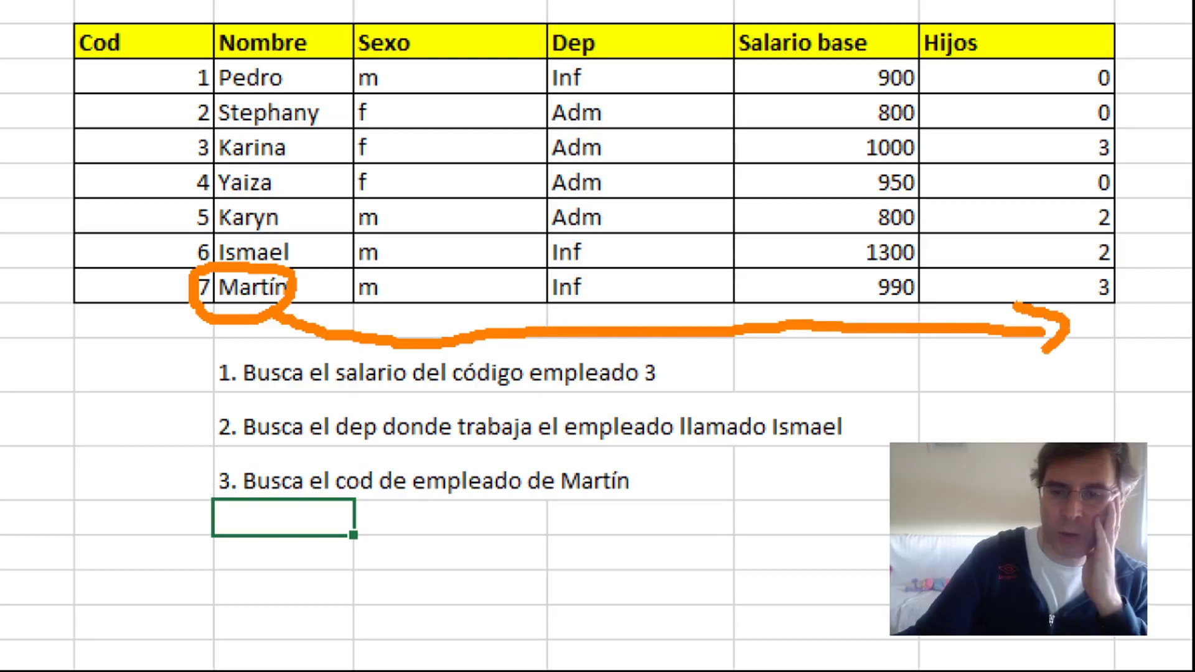
mouse_move(234, 335)
left_mouse_down()
mouse_move(205, 370)
mouse_move(152, 338)
mouse_move(177, 338)
left_mouse_up()
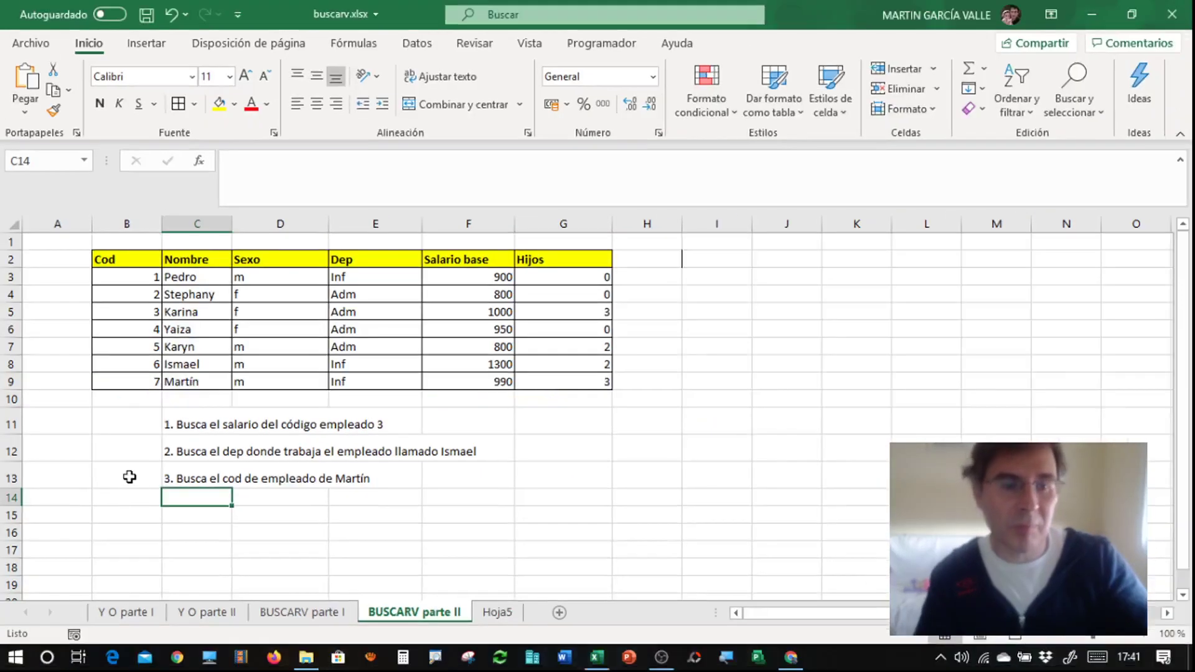
key("Escape")
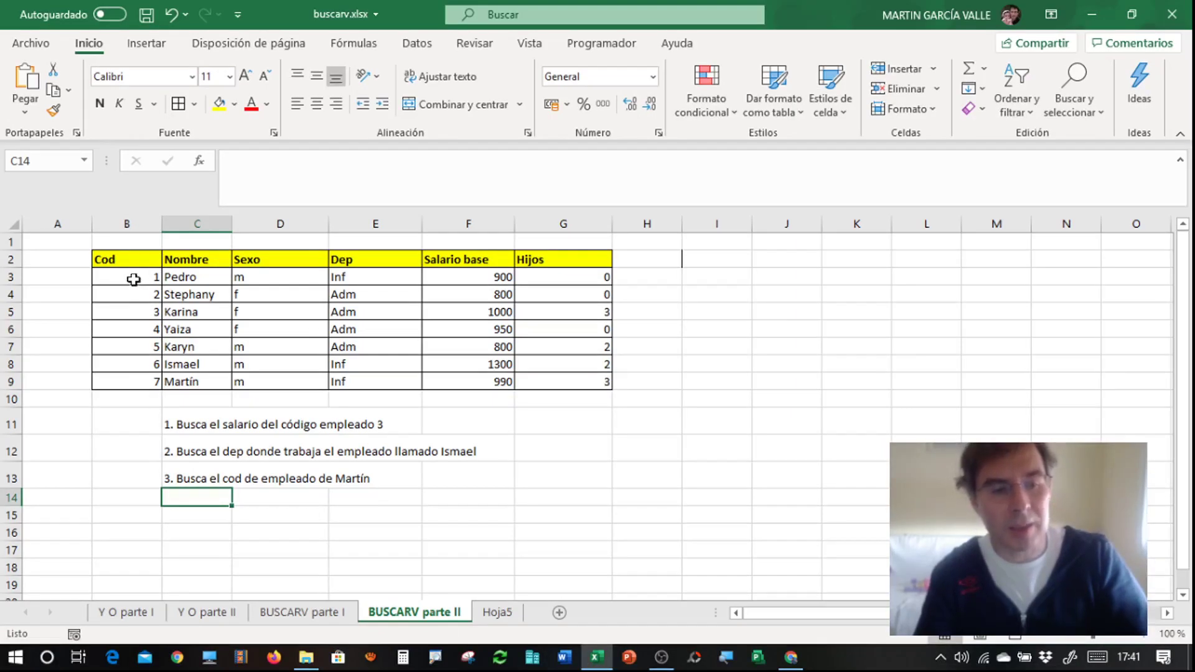
Copy the employee table B2:G9 into H2:M9 and begin =BUSCARV( in G13.
mouse_move(131, 259)
left_mouse_down()
mouse_move(553, 365)
mouse_move(554, 375)
left_mouse_up()
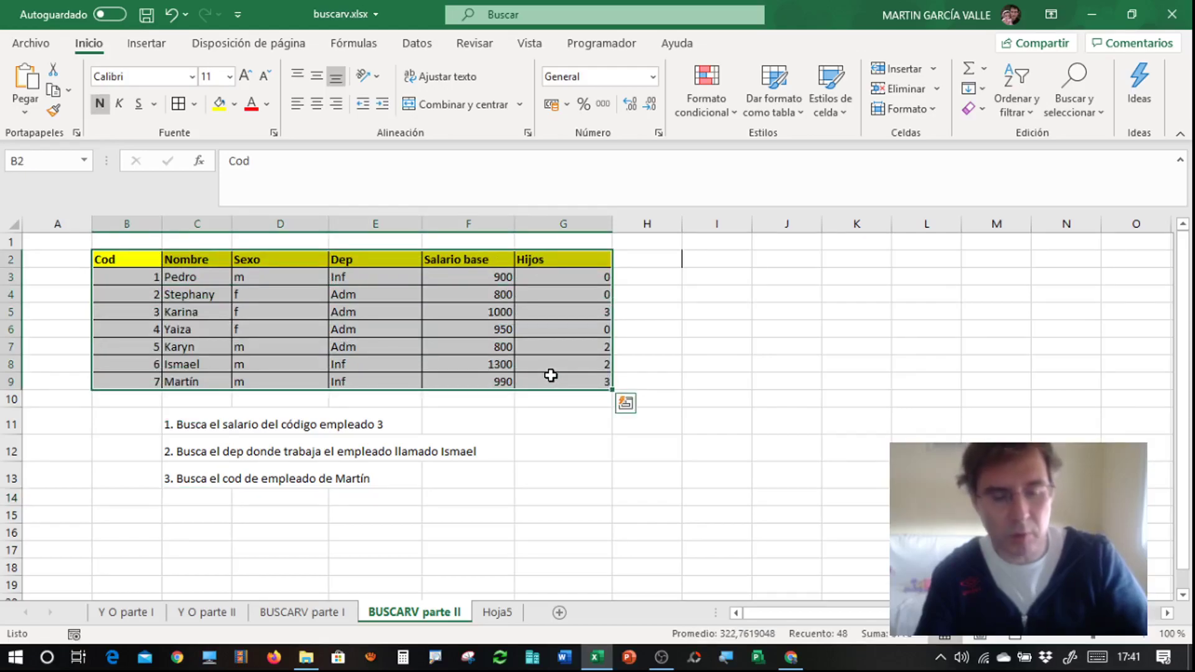
key("ctrl+c")
left_click(642, 258)
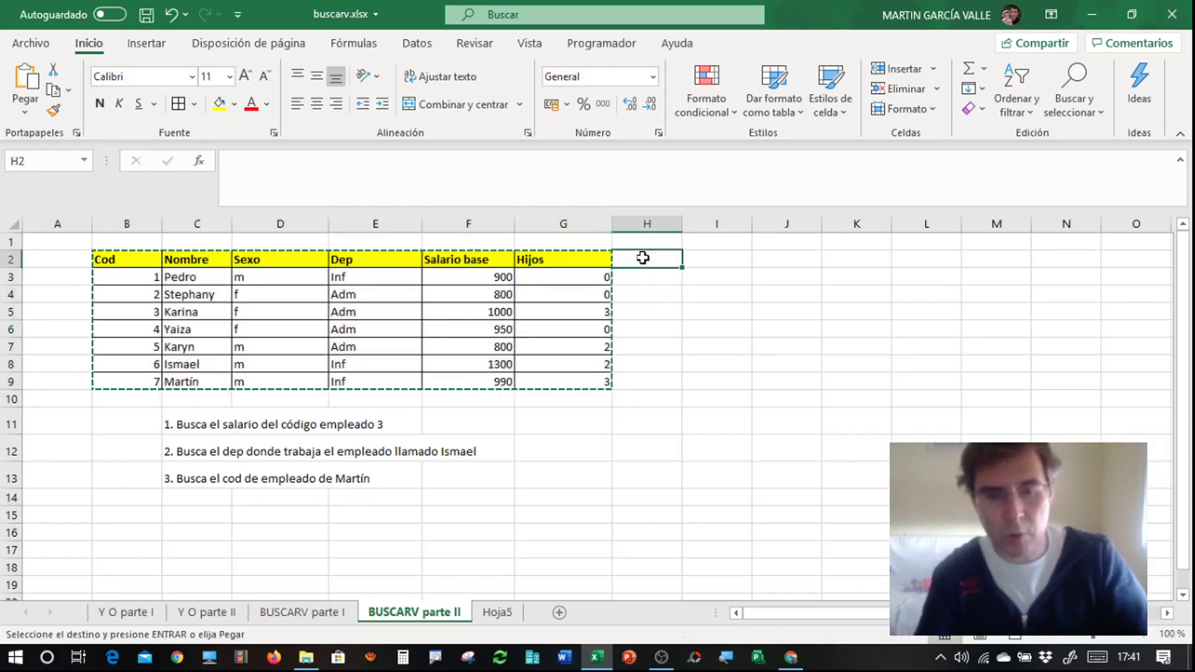
key("ctrl+v")
left_click(653, 421)
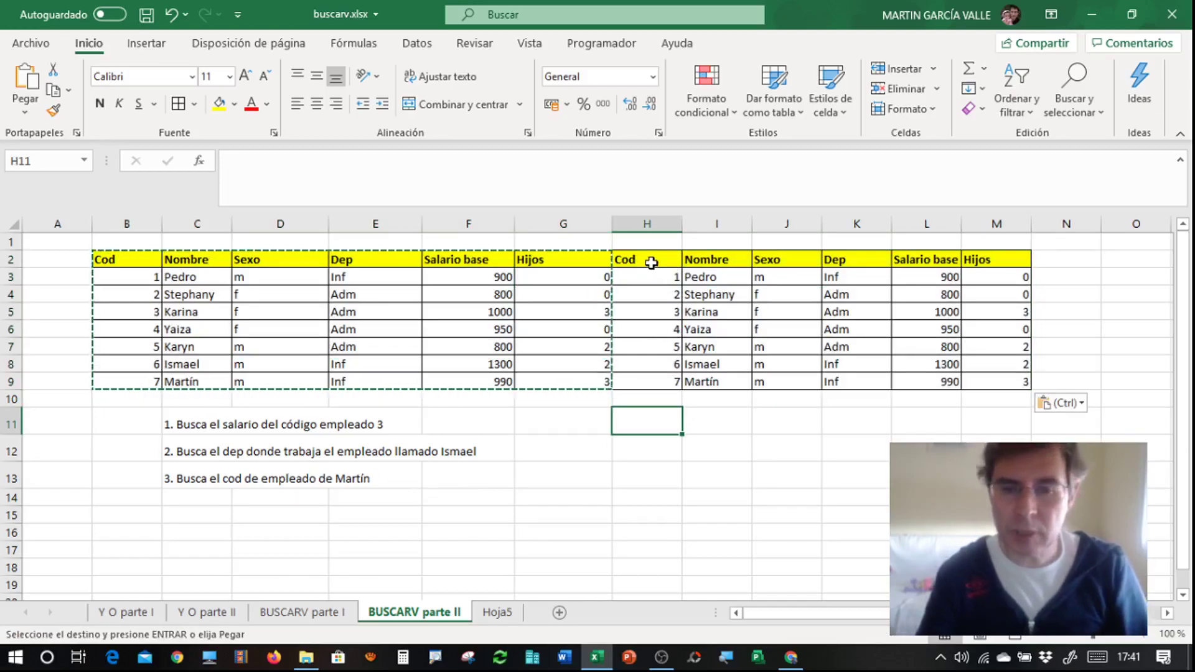
left_click_drag(652, 262, 1013, 386)
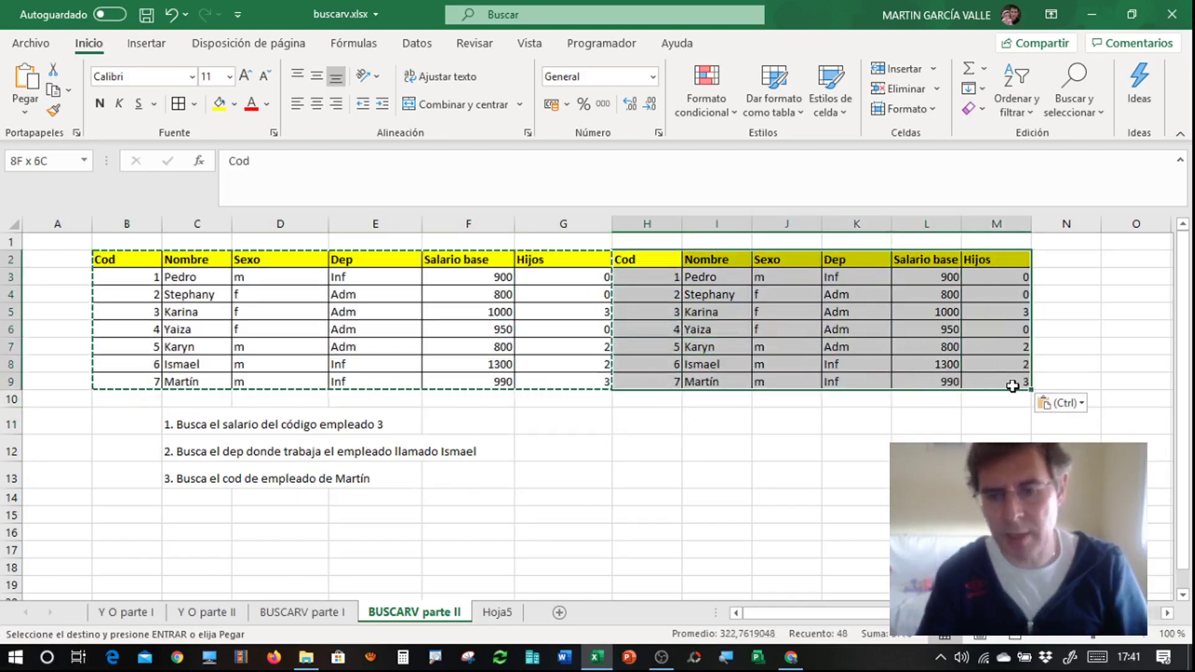
key("Escape")
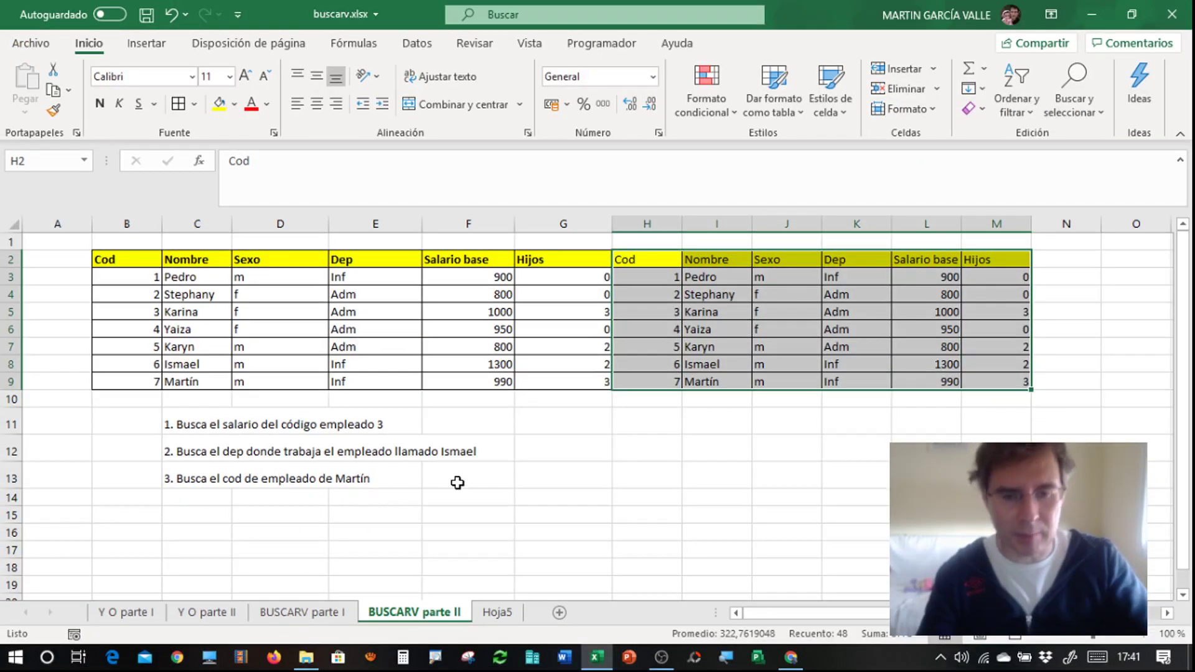
left_click(559, 480)
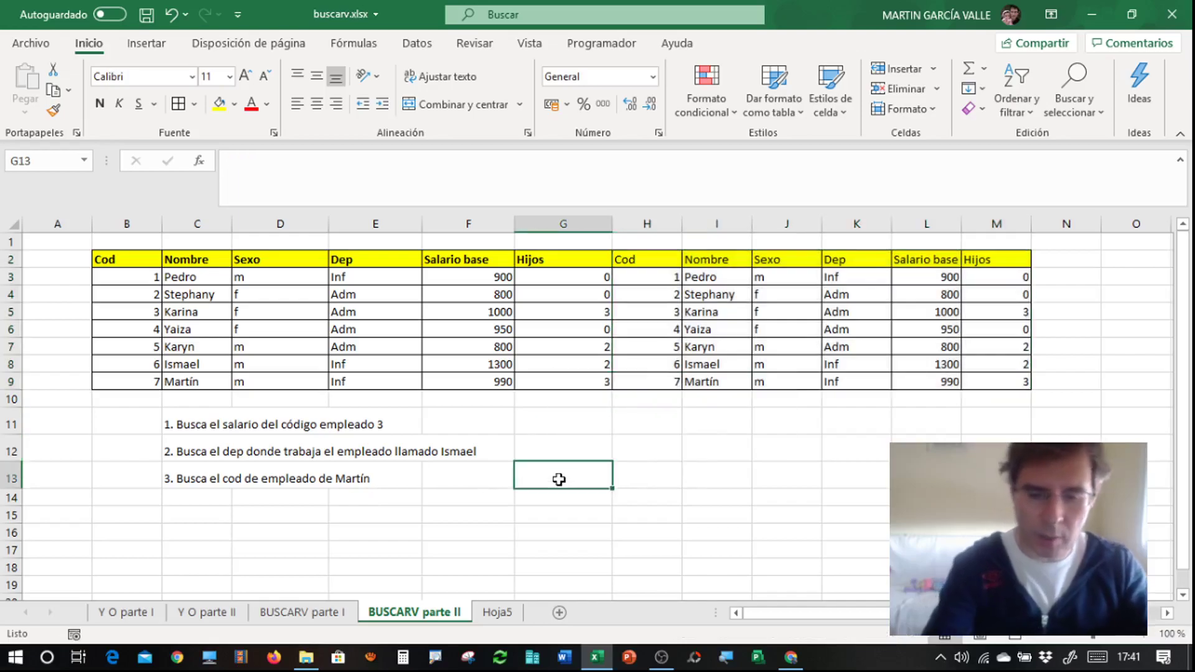
type("=BUSC")
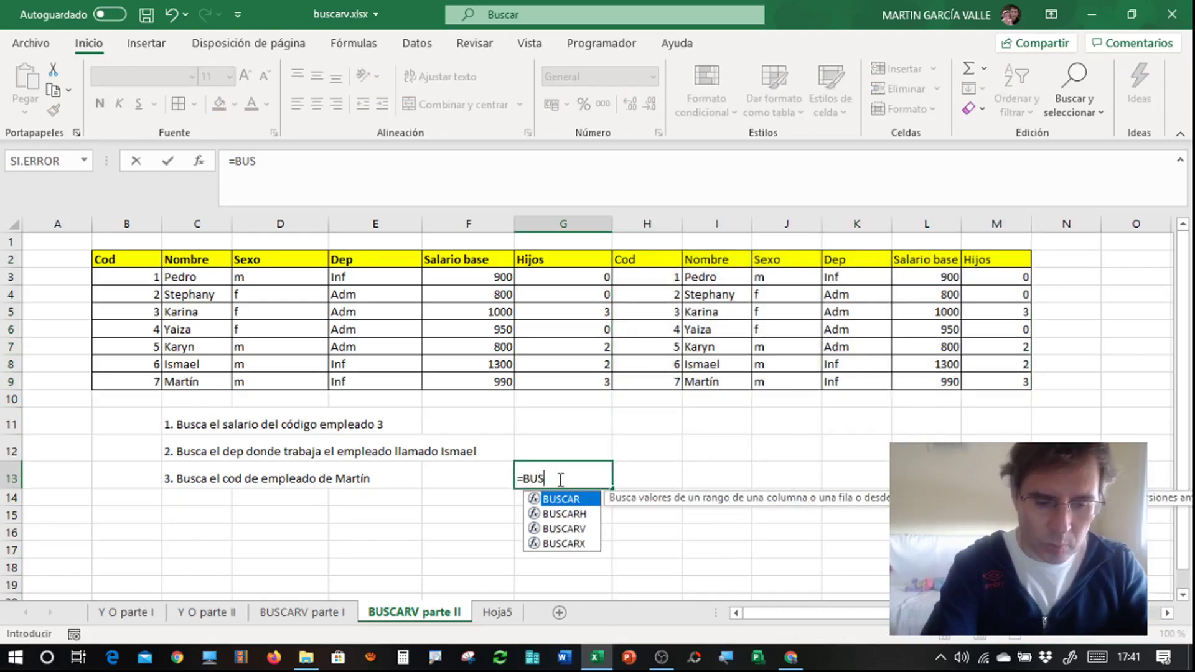
type("ARV(")
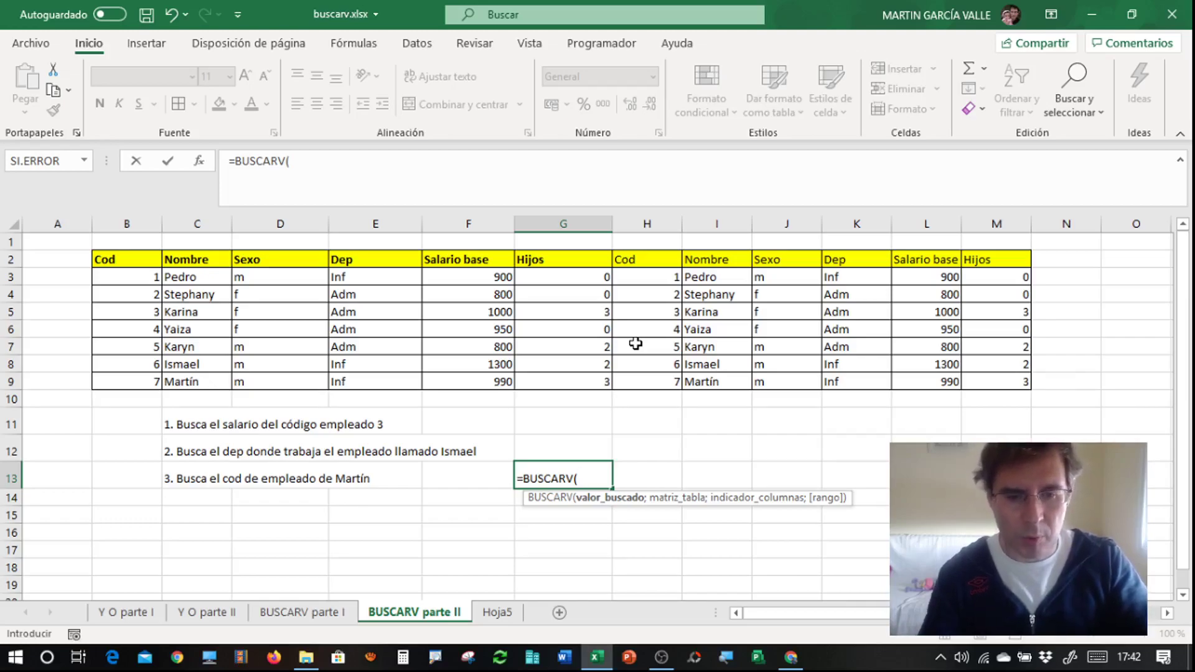
Complete G13 as =BUSCARV(G12;C3:H9;6;FALSO), returning column 6's code by exact match.
left_click(550, 452)
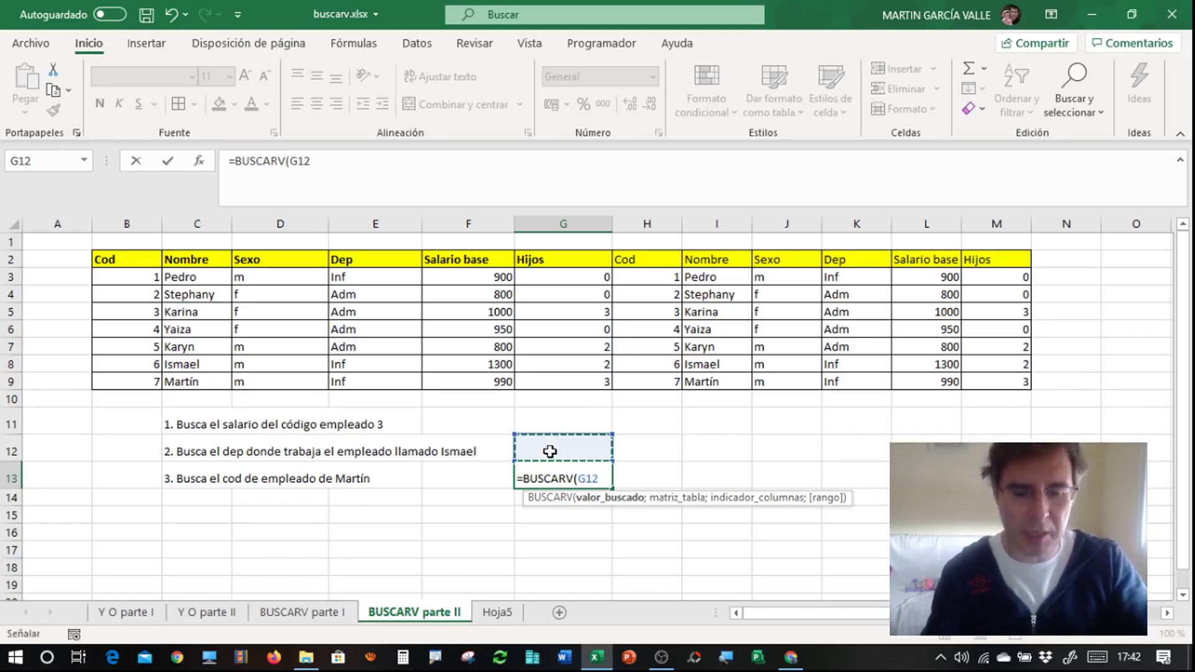
type(";")
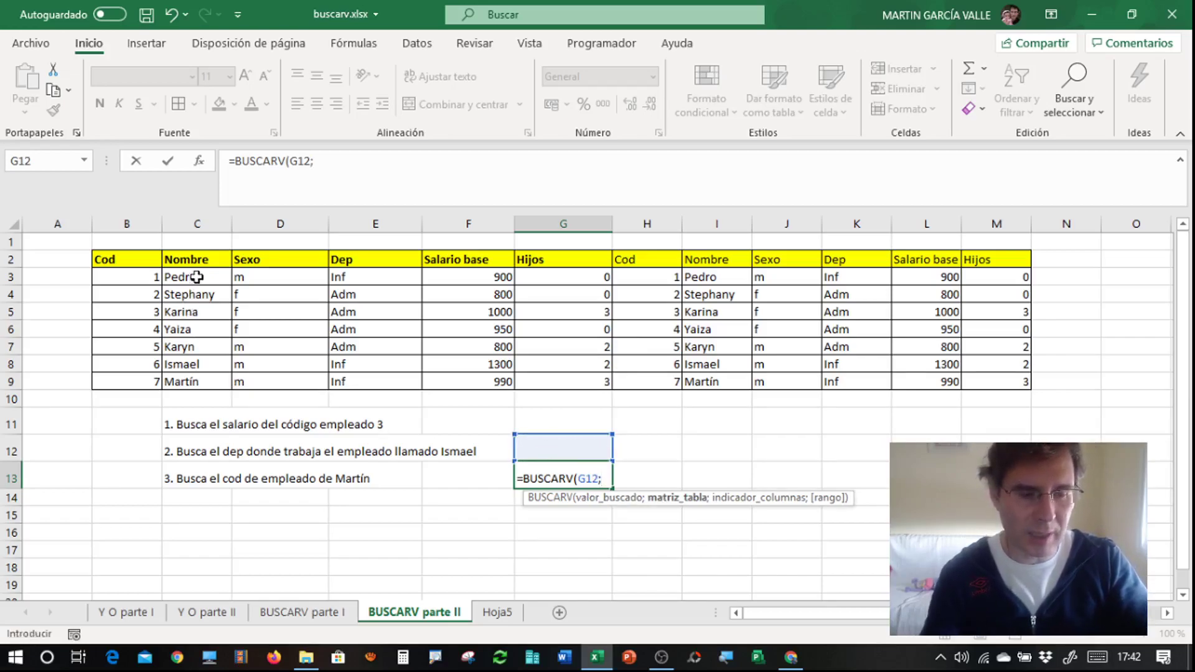
left_click_drag(196, 277, 675, 376)
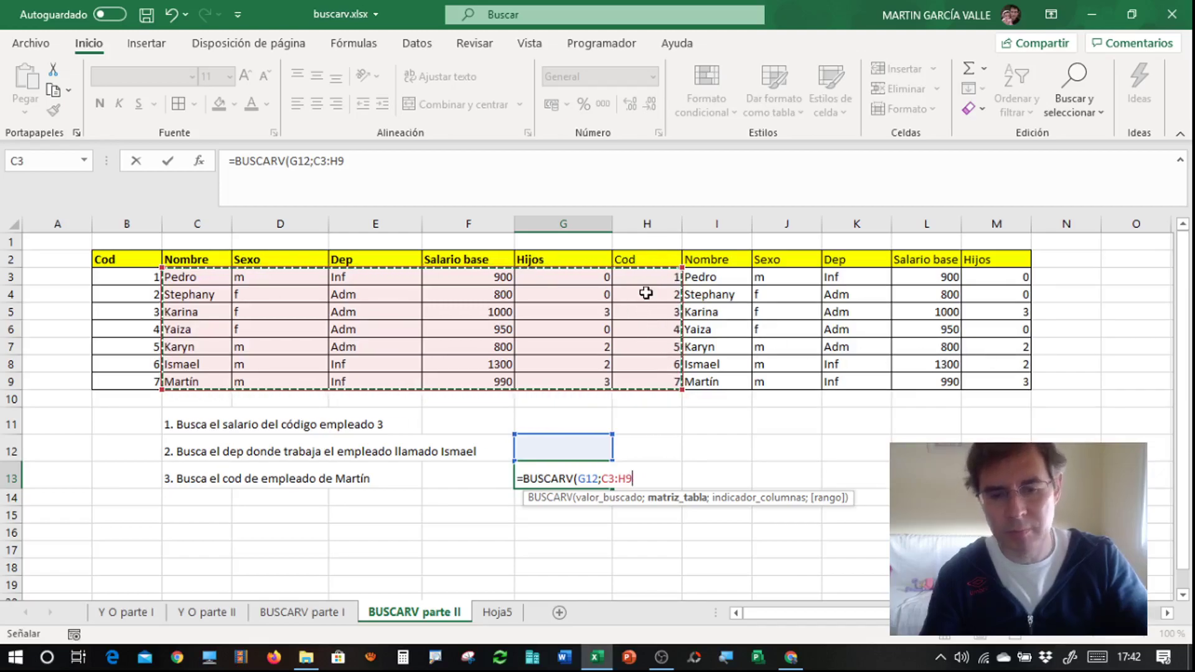
type(";")
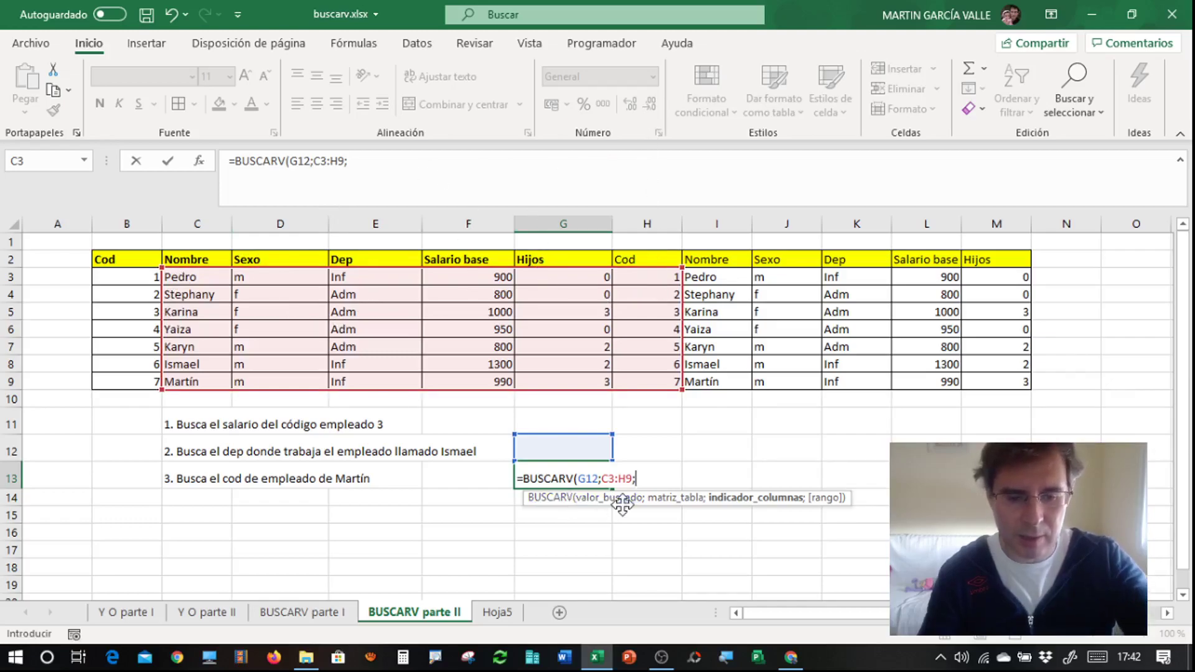
type("6;")
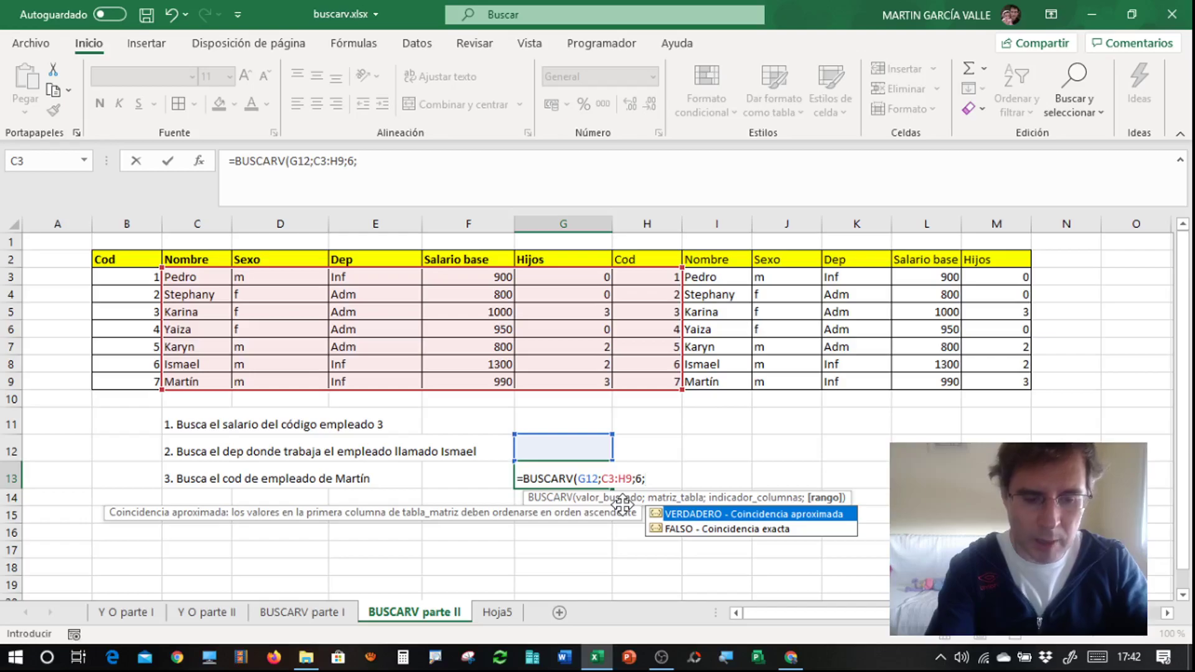
type("FALSO")
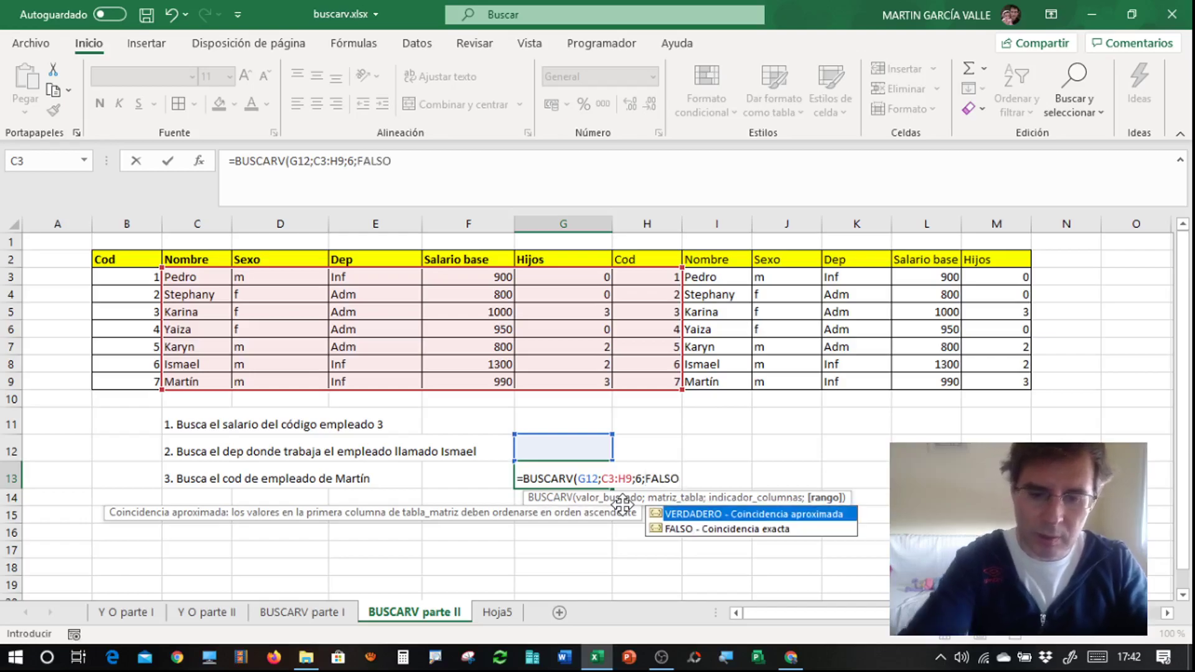
type(")")
key("Return")
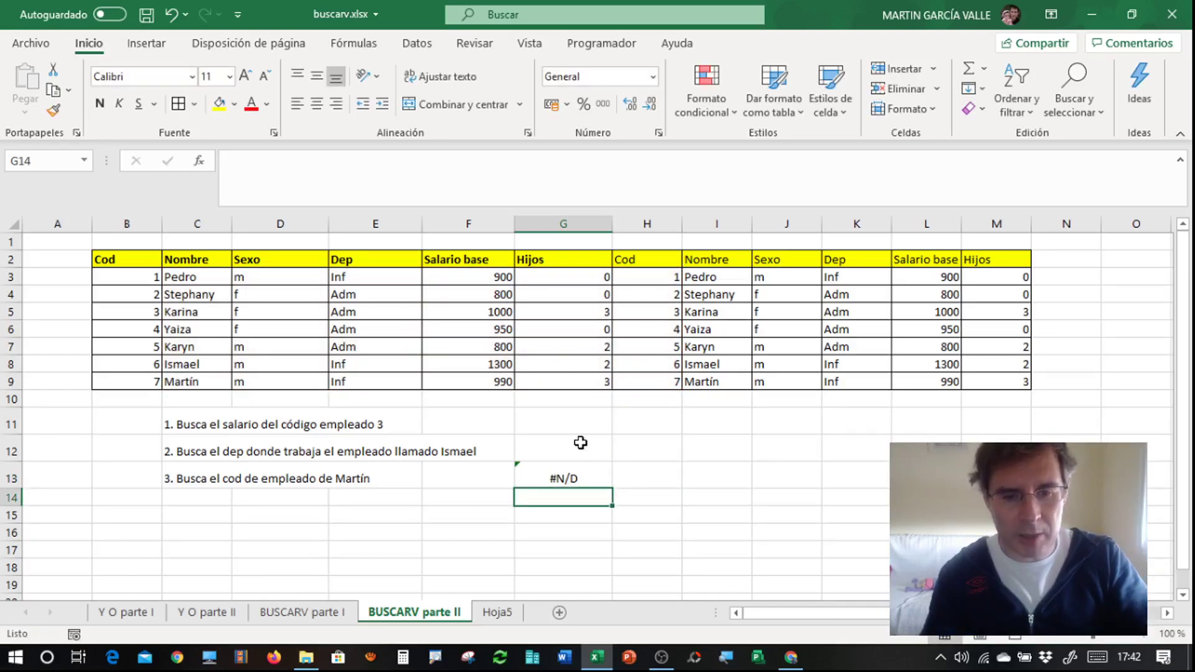
Enter Martín in G12 so G13 returns code 7, then select the copied table H2:M9.
left_click(581, 445)
type("Martí")
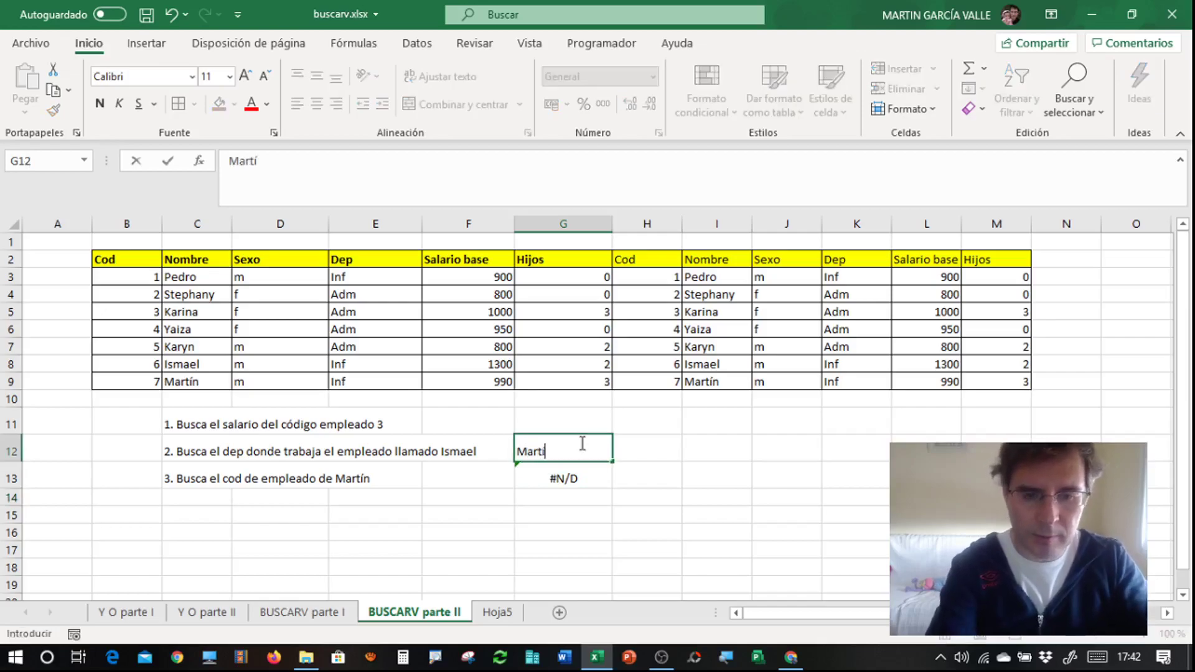
type("n")
key("Return")
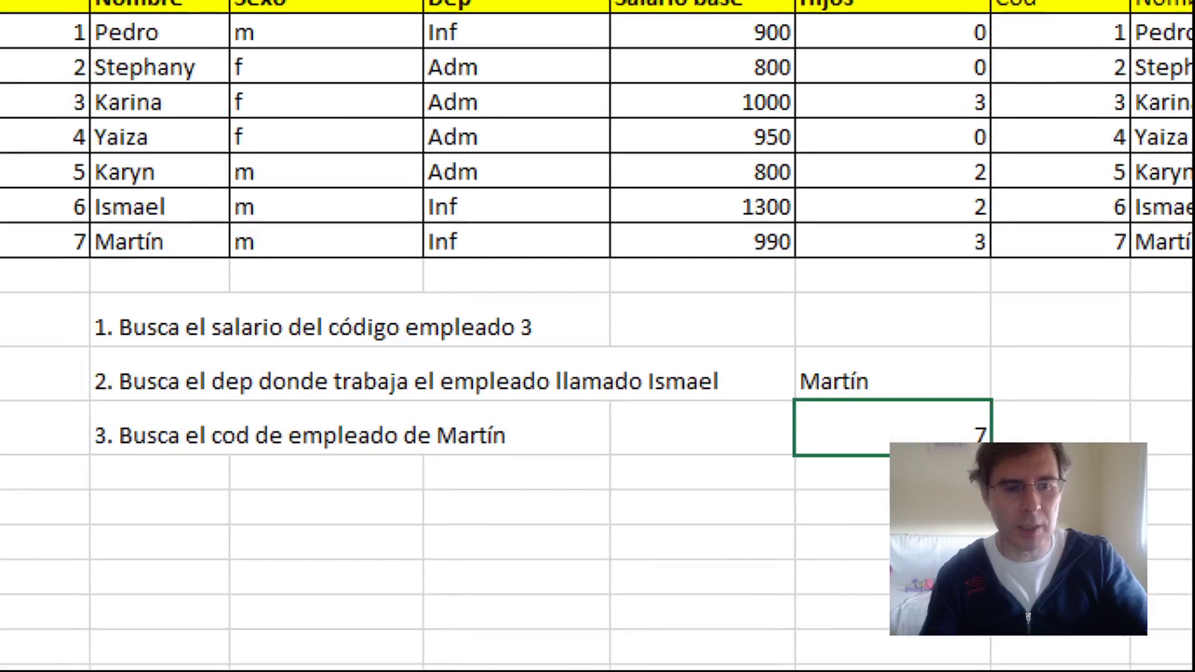
mouse_move(180, 261)
left_mouse_down()
mouse_move(147, 350)
mouse_move(56, 303)
mouse_move(124, 316)
left_mouse_up()
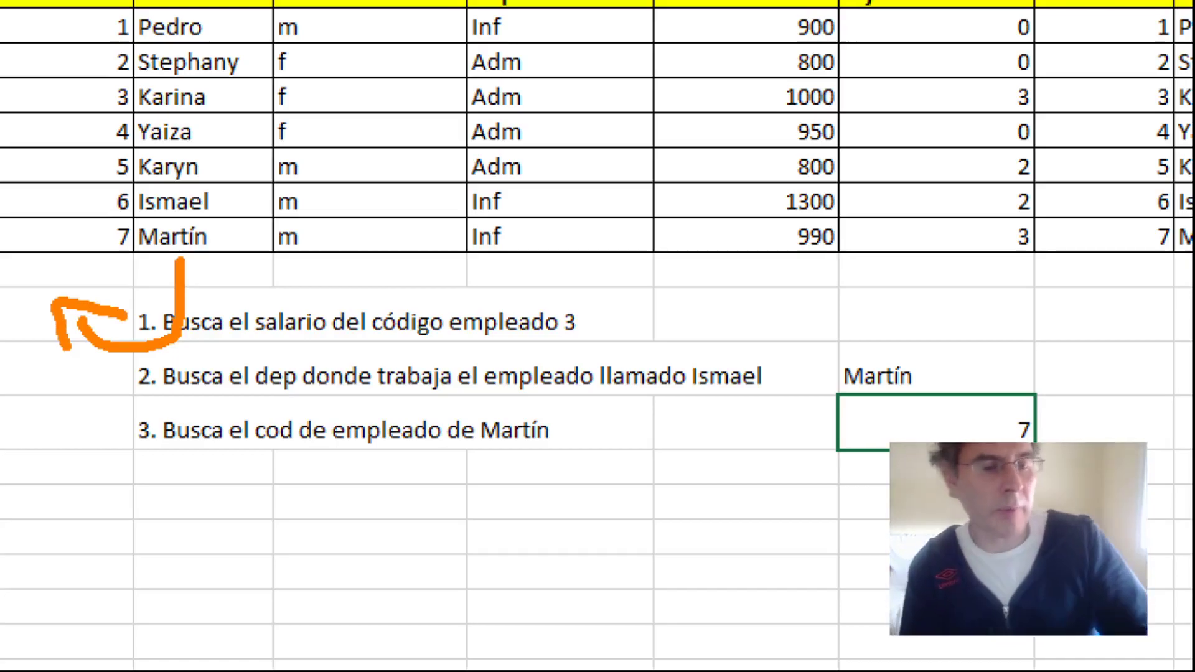
key("Escape")
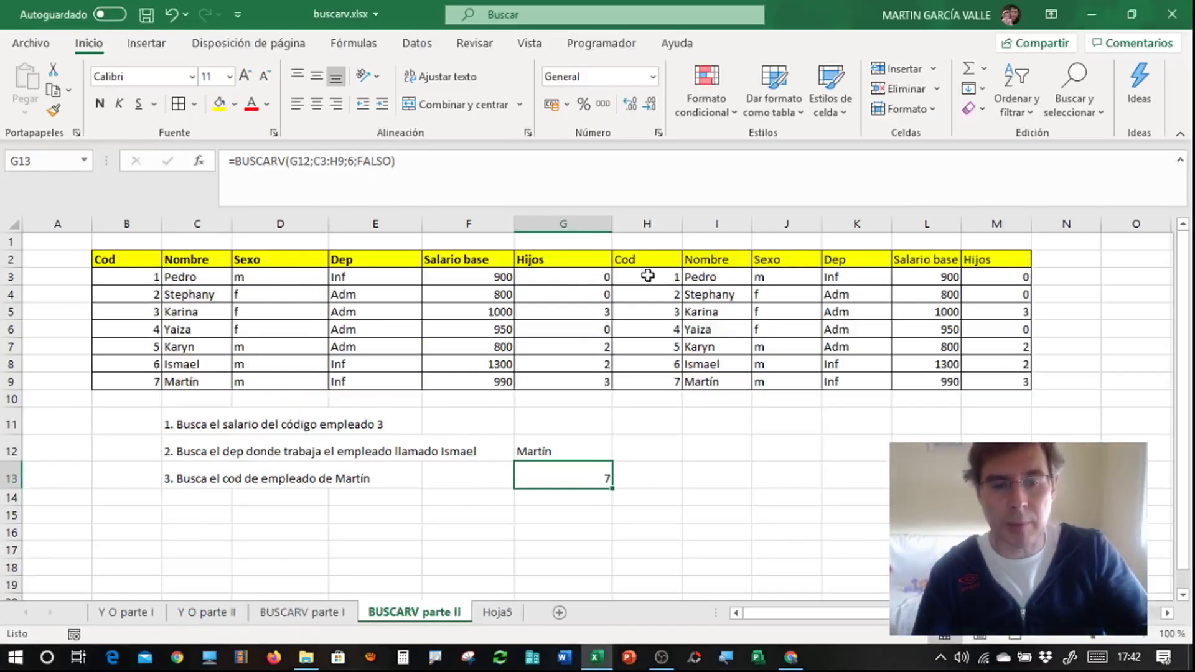
left_click_drag(642, 260, 1000, 384)
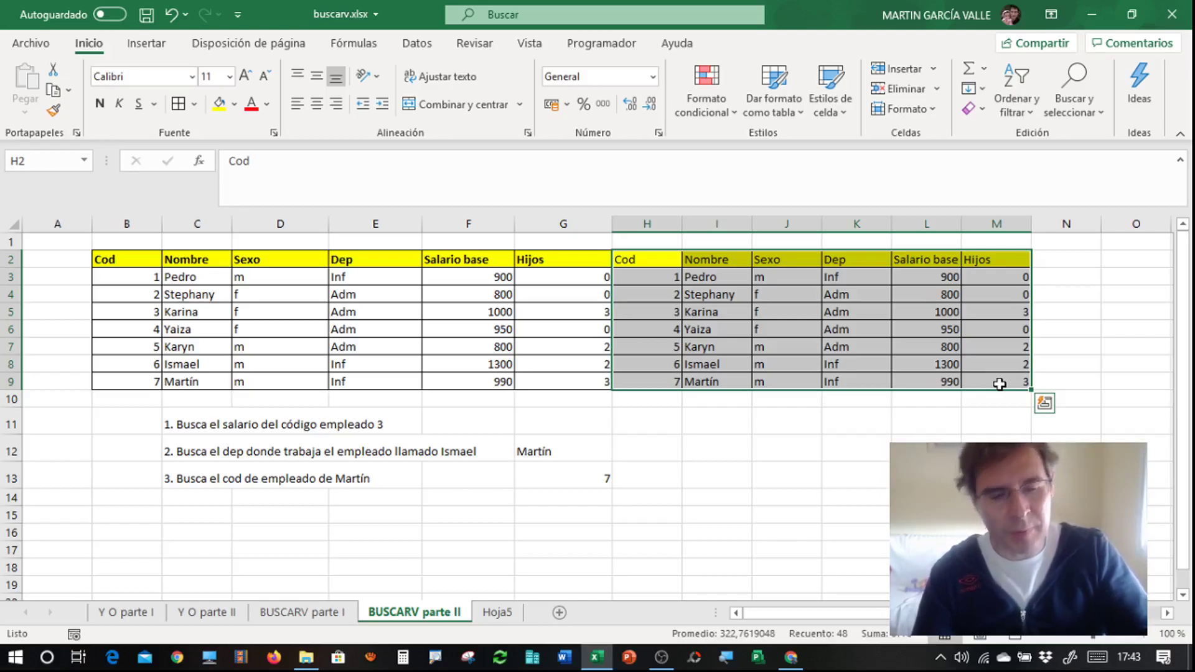
Change Yaiza's code in B6 to 3, the same as Karina's.
left_click(141, 330)
type("3")
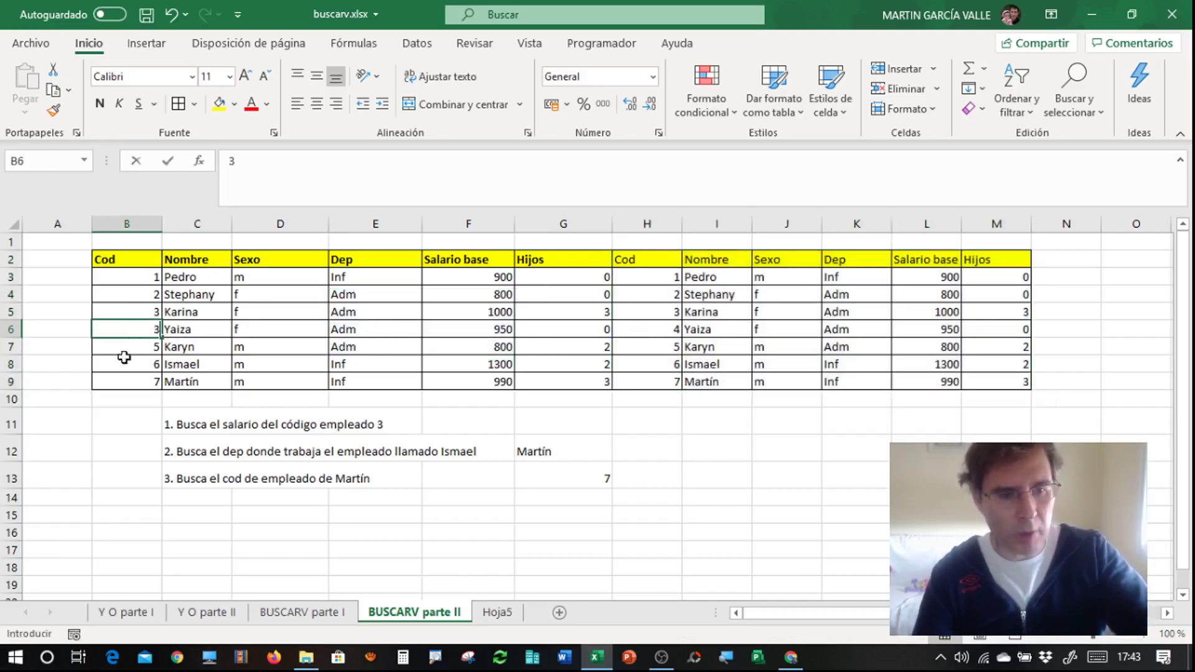
left_click(124, 415)
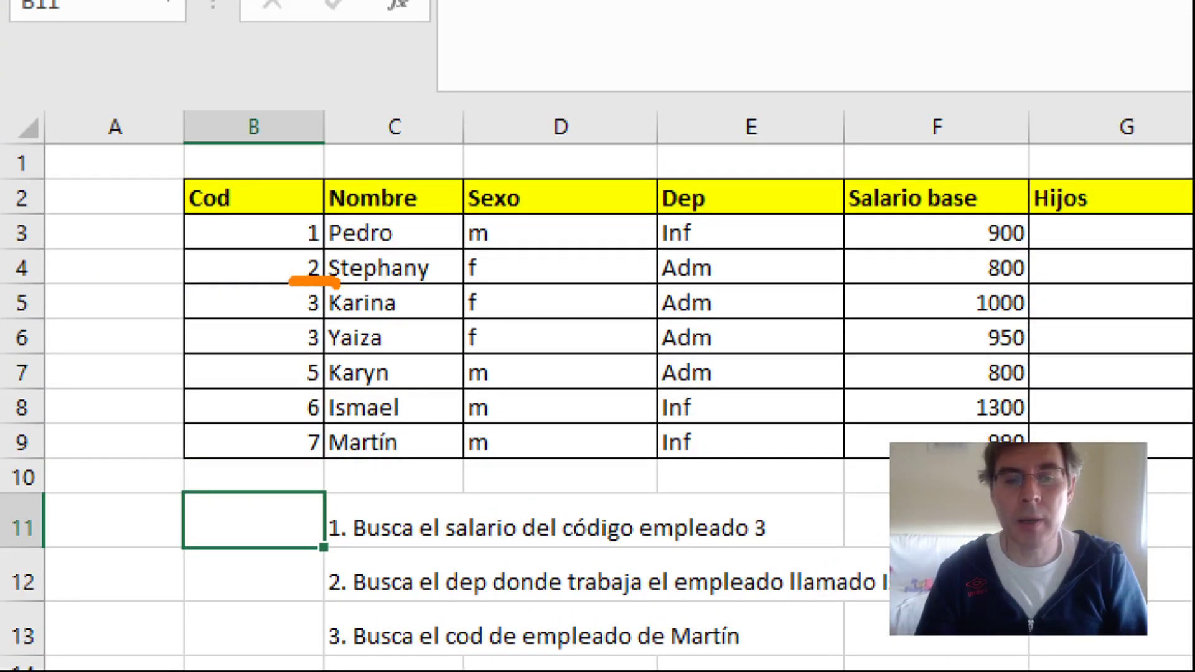
mouse_move(269, 298)
left_mouse_down()
mouse_move(330, 324)
mouse_move(404, 330)
mouse_move(389, 275)
mouse_move(304, 288)
left_mouse_up()
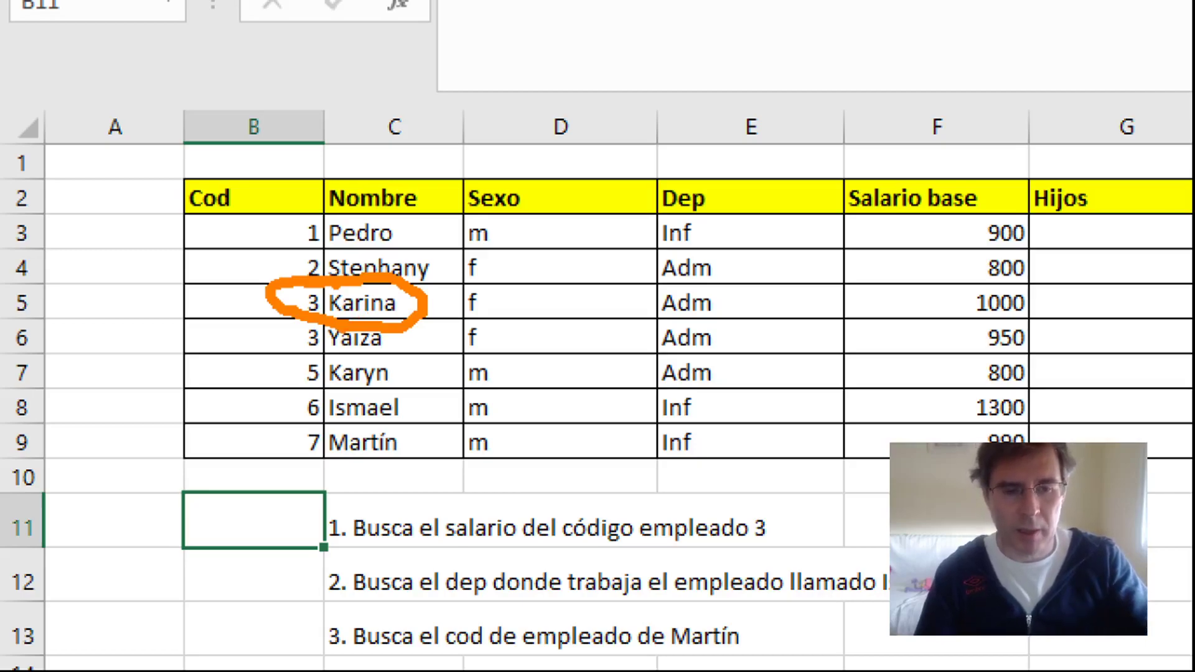
key("Escape")
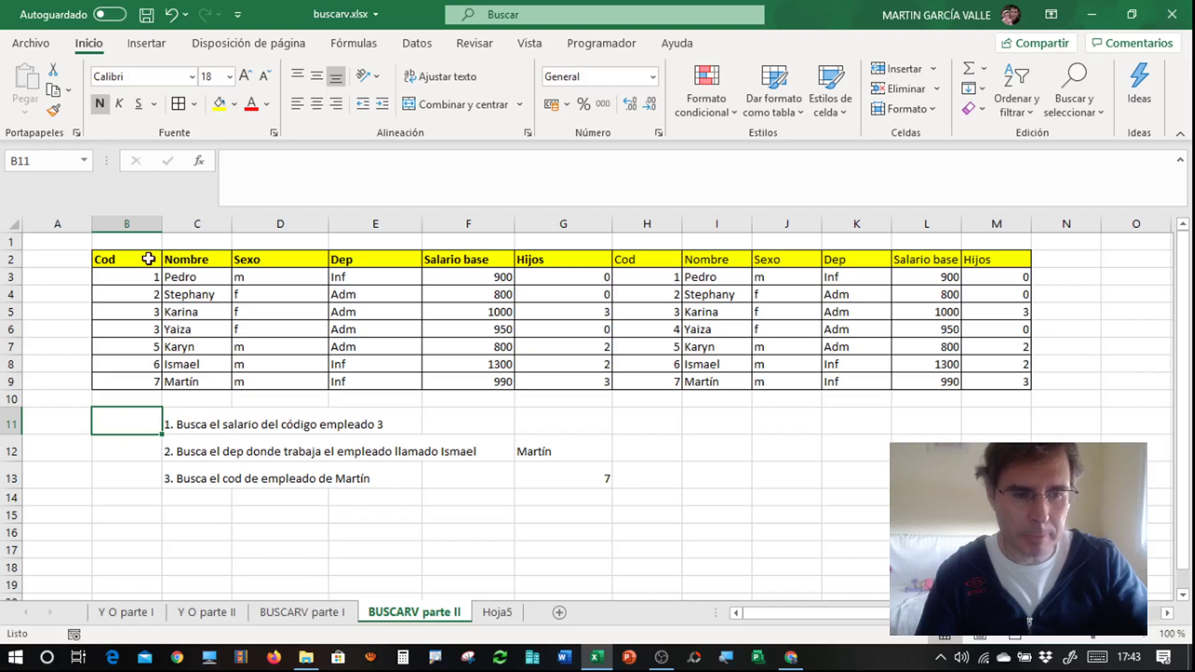
Paste the Cod and Nombre columns B2:C9 into B2 of a new sheet Hoja6.
left_click_drag(148, 259, 200, 380)
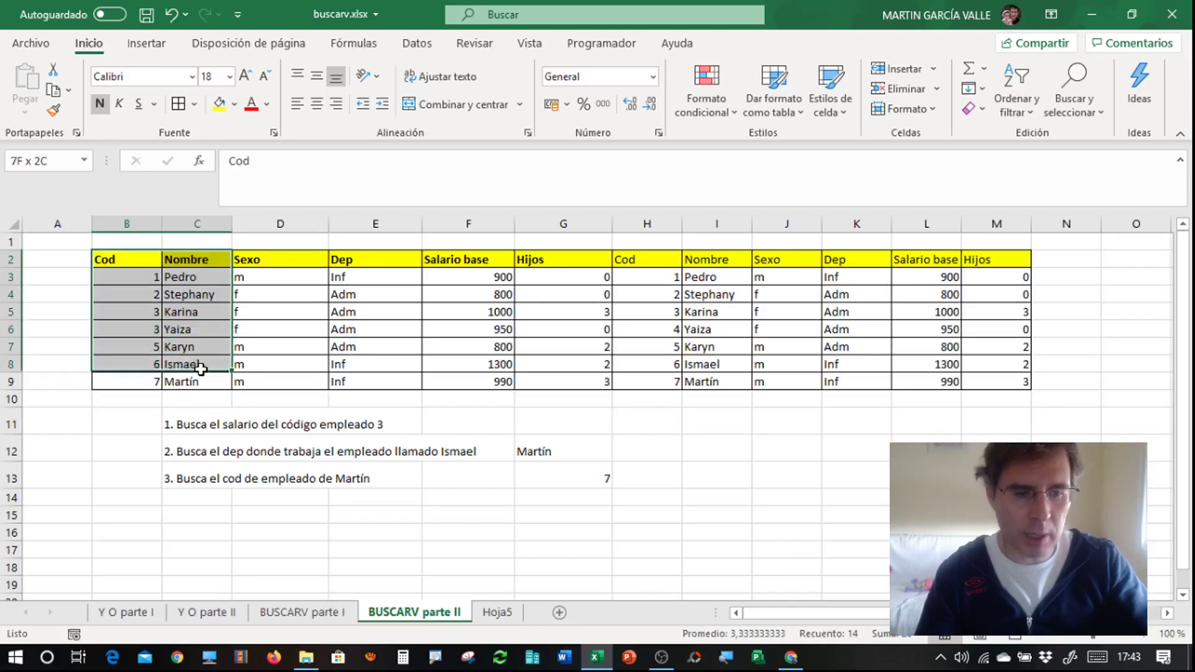
key("ctrl+c")
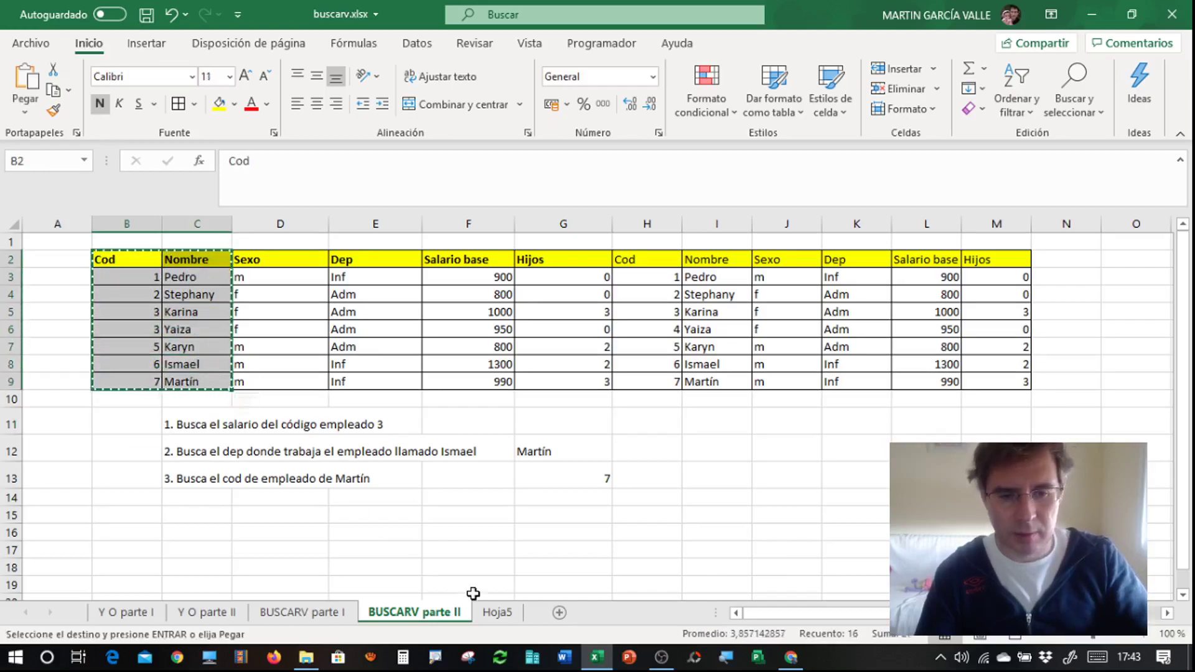
left_click(498, 613)
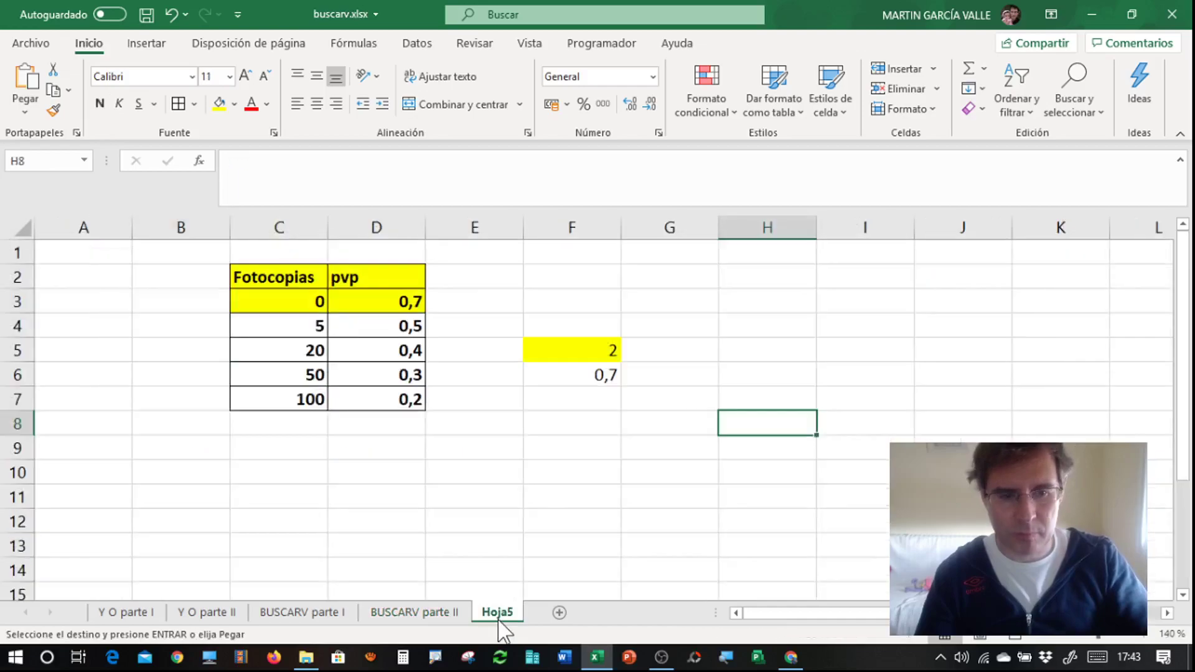
left_click(559, 612)
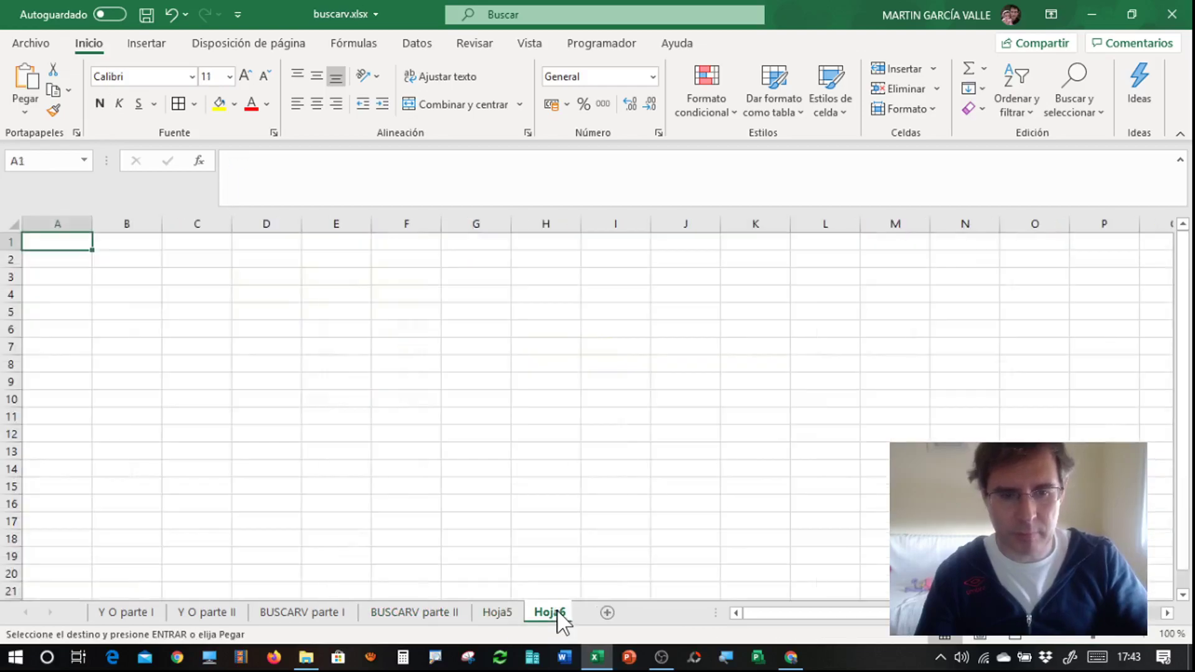
left_click(155, 259)
key("ctrl+v")
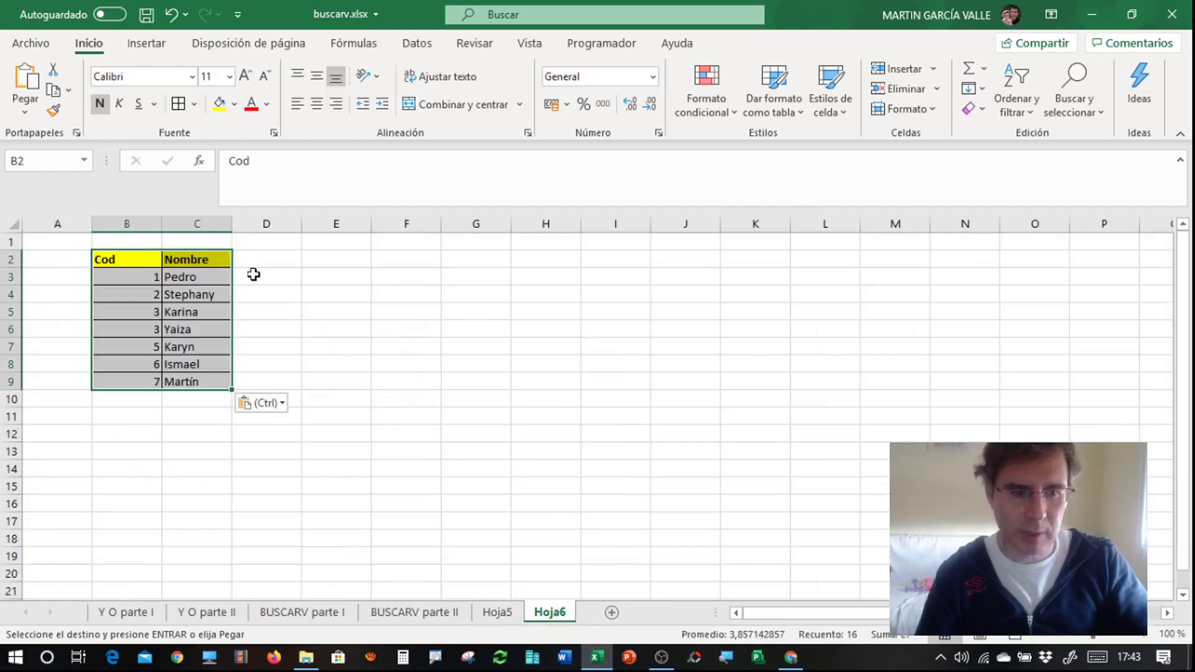
Change rows 4 and 5 to code 1 with the name Pedro.
left_click(254, 274)
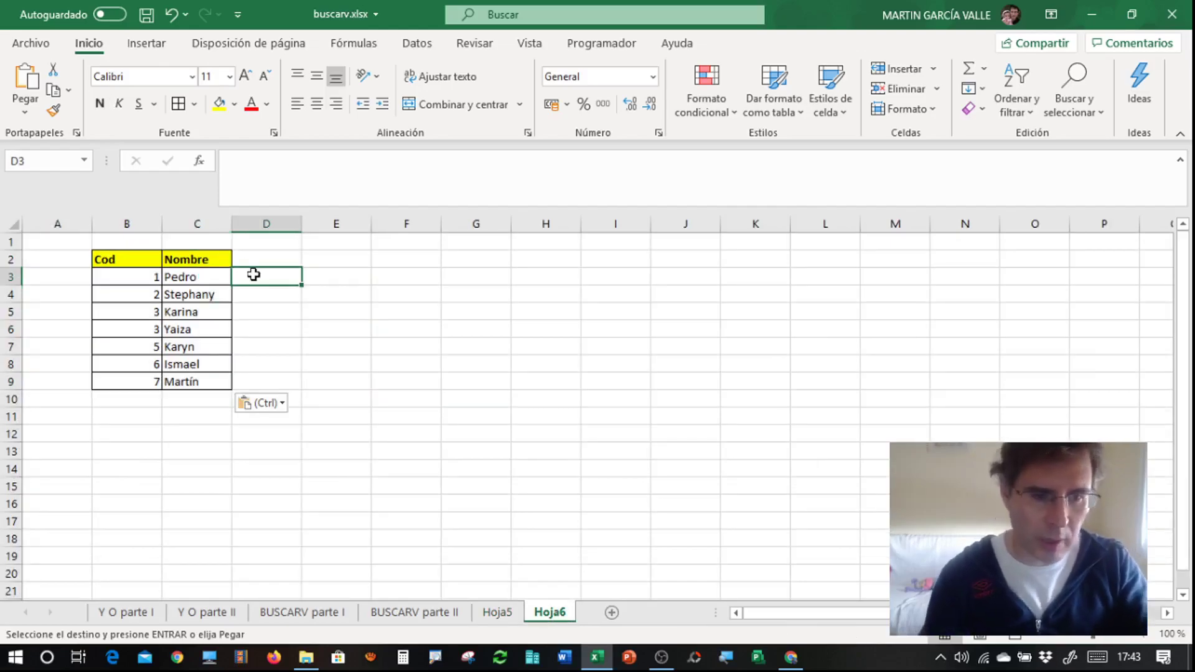
left_click(192, 290)
left_click(147, 293)
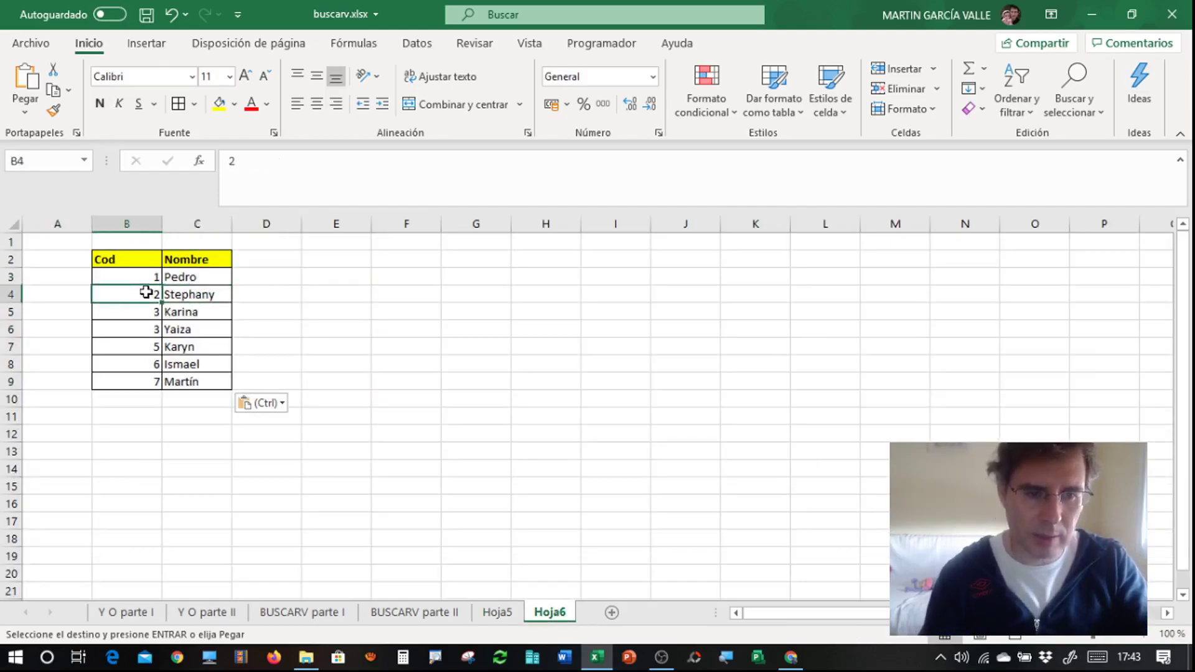
type("1")
key("Tab")
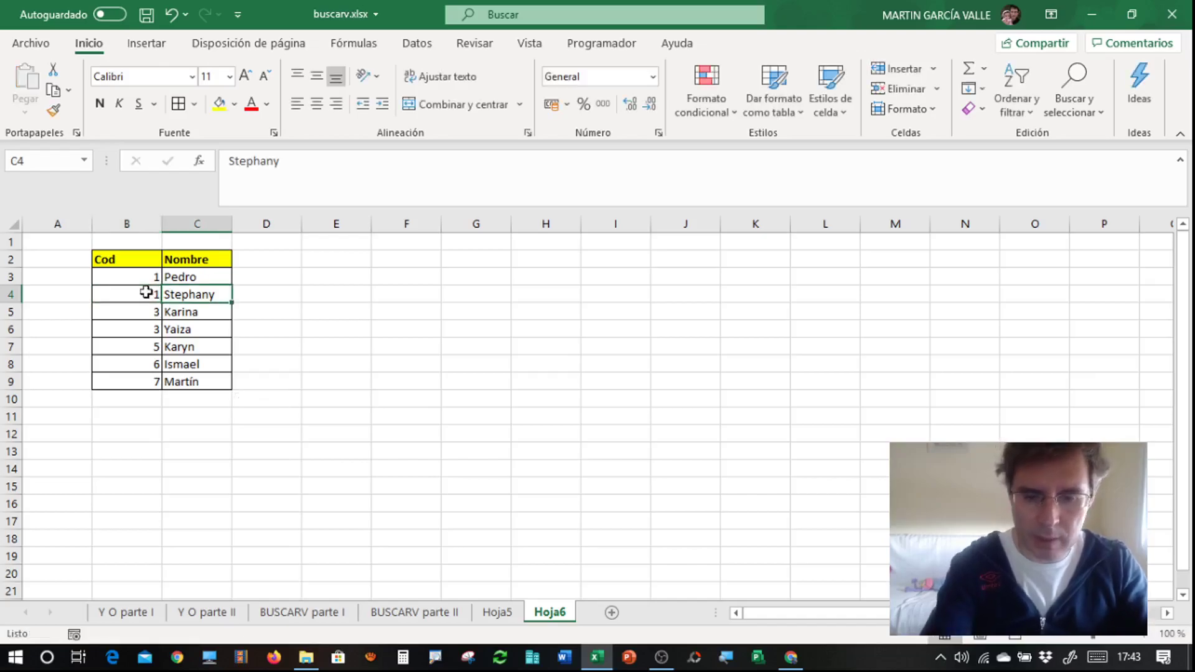
type("Pedro")
key("ctrl+Return")
key("Return")
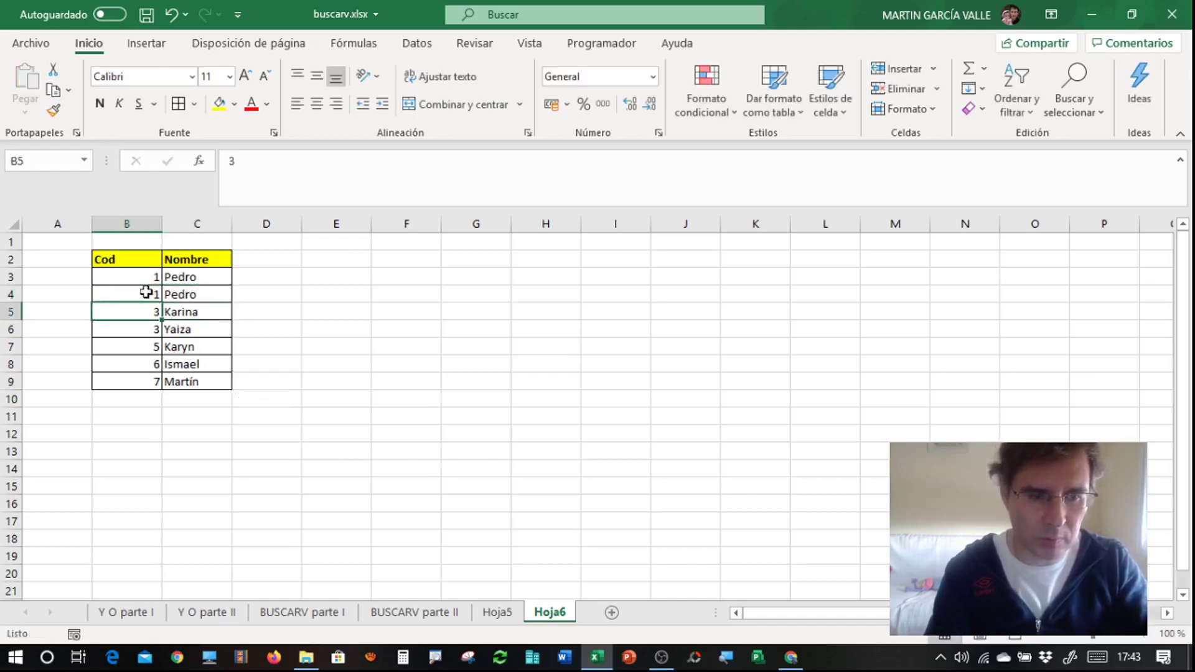
type("1")
key("Tab")
type("Pedro")
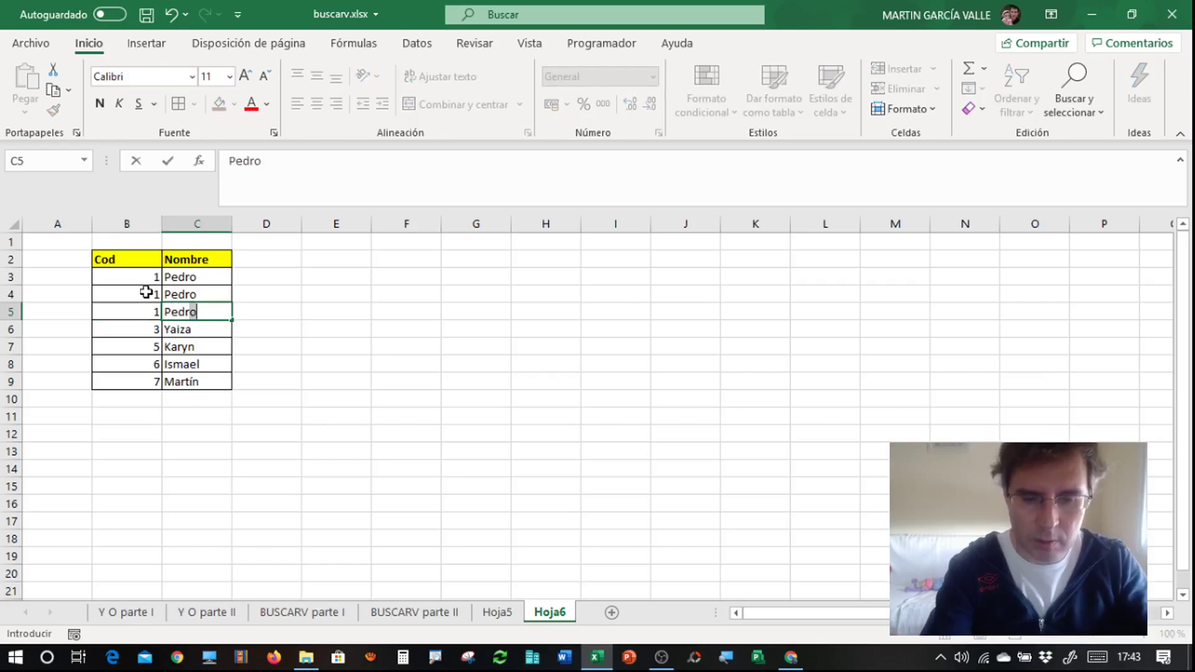
key("Return")
Give rows 6, 7 and 8 the code 2, undoing an unwanted name fill.
key("Left")
type("2")
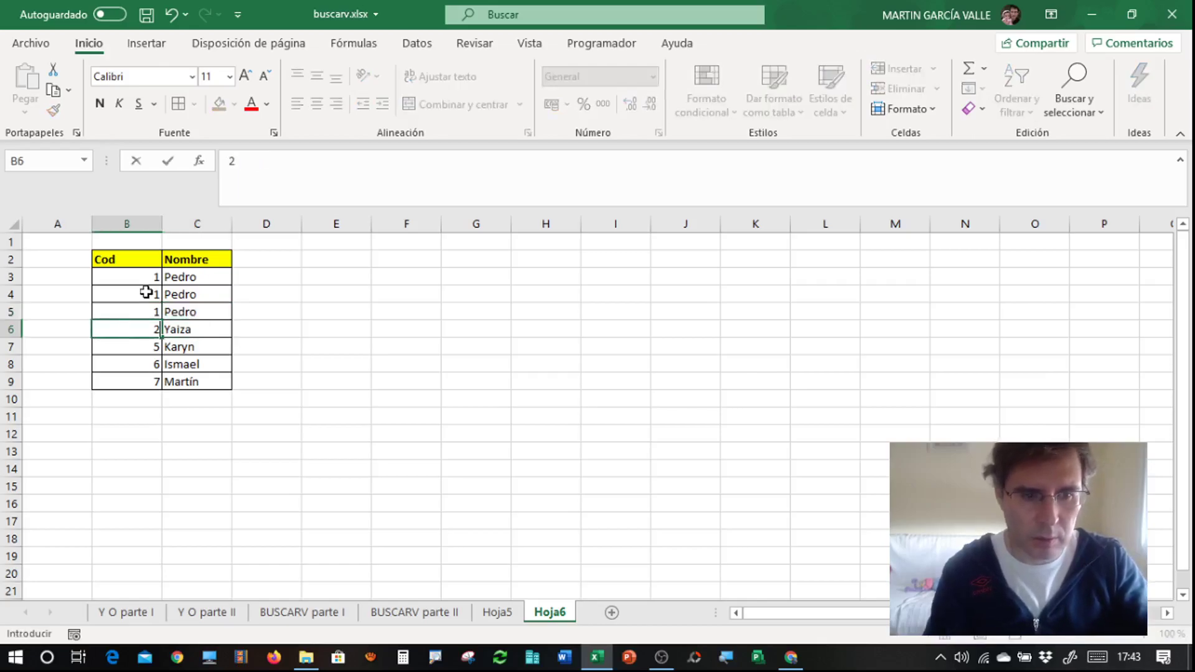
key("Tab")
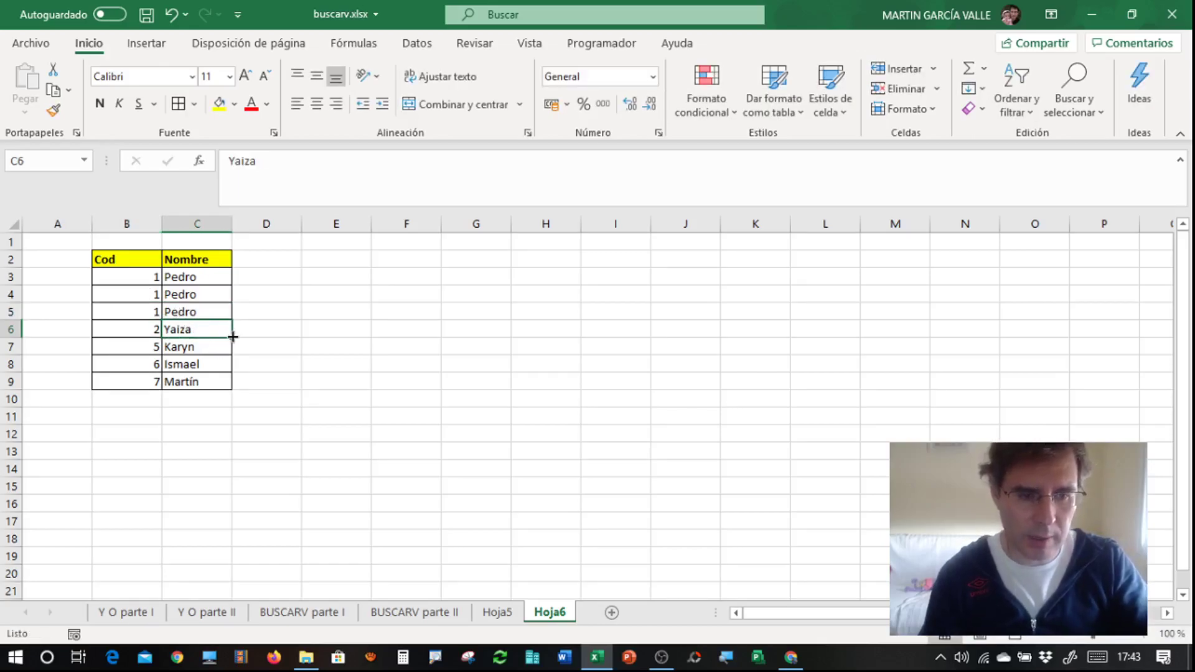
left_click_drag(233, 337, 232, 372)
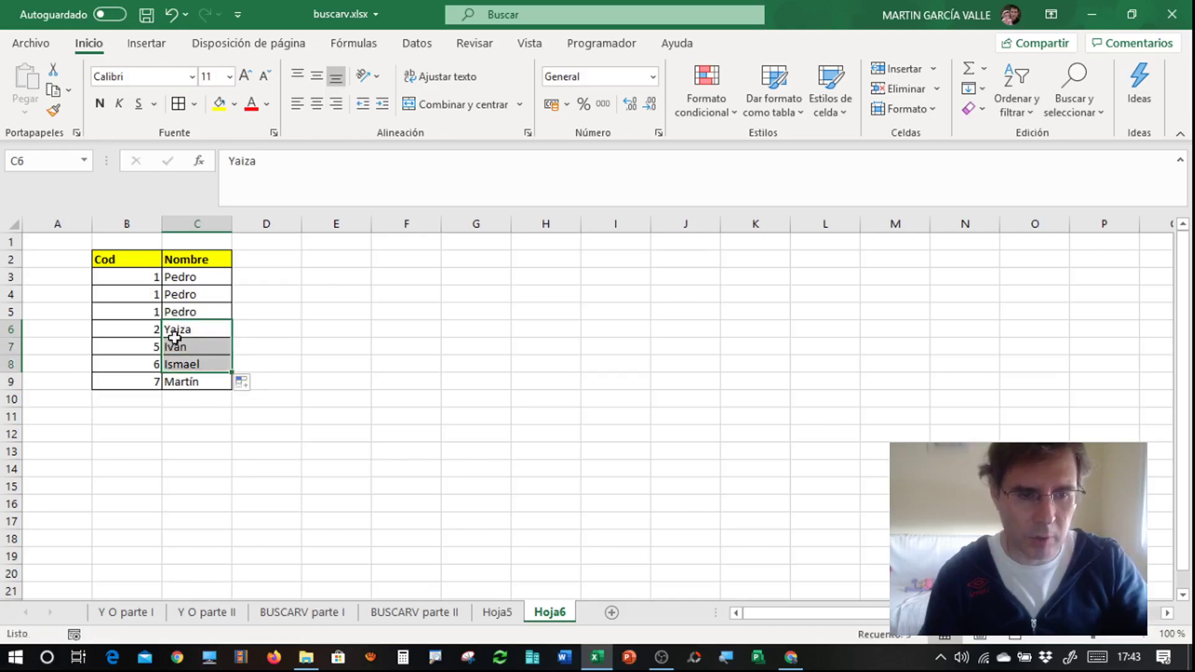
key("ctrl+z")
left_click(142, 349)
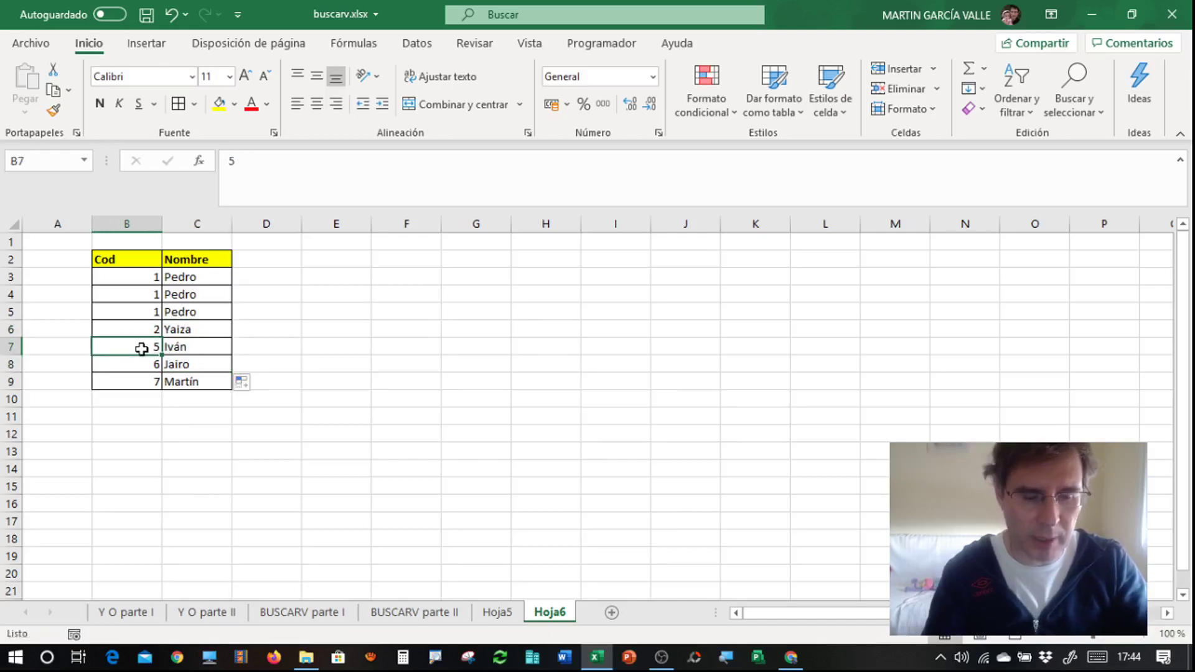
type("2")
key("Return")
type("2")
key("Tab")
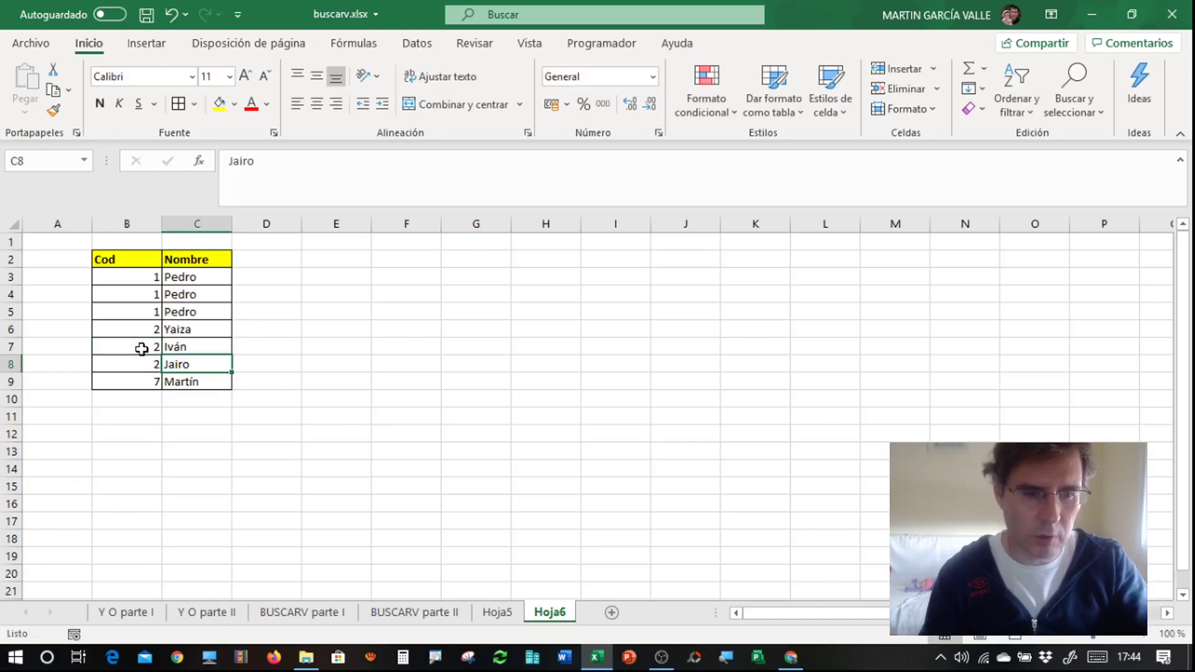
Enter Yaiza as the name in rows 7 and 8.
left_click(183, 333)
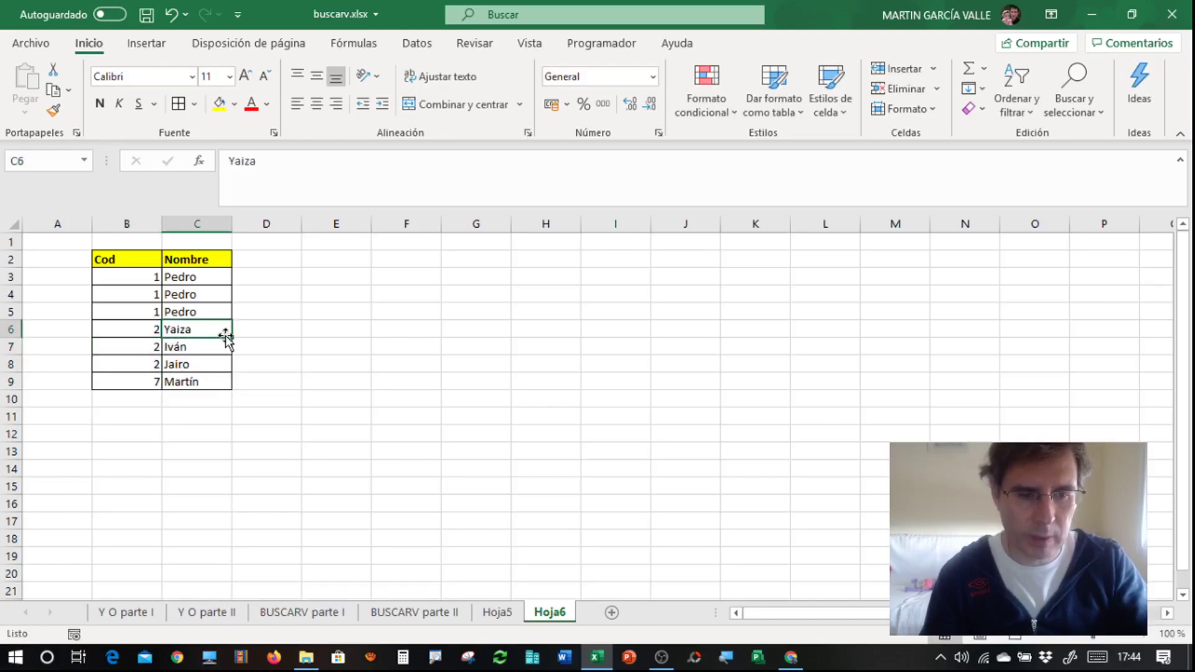
left_click_drag(231, 336, 226, 365)
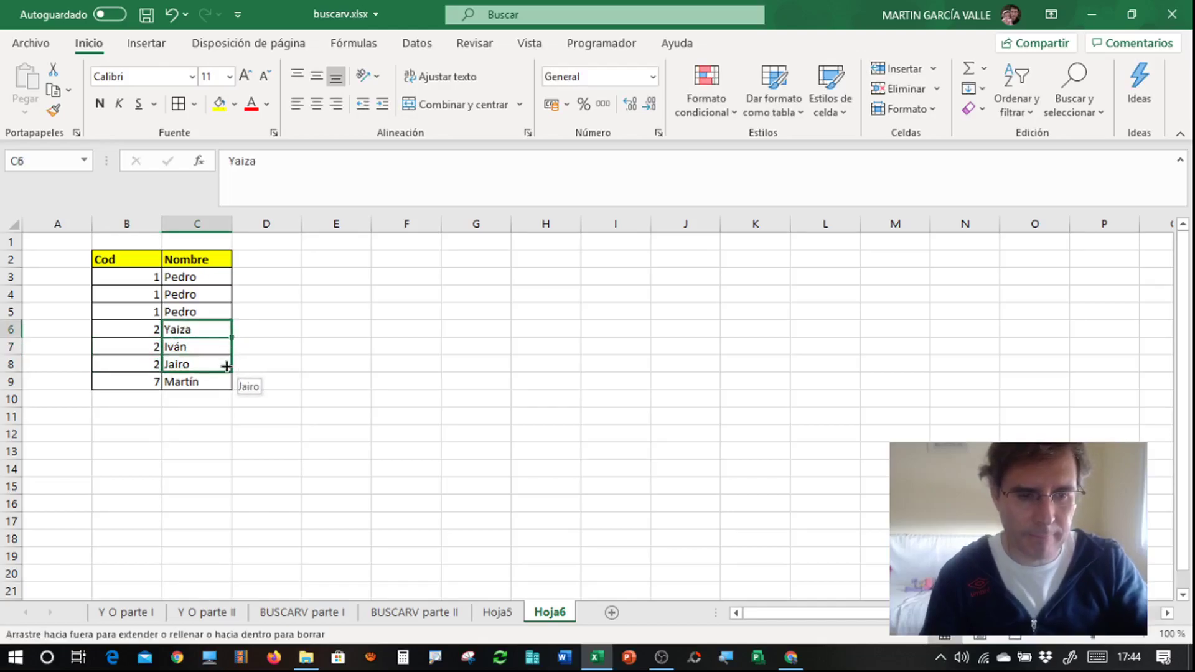
left_click(195, 344)
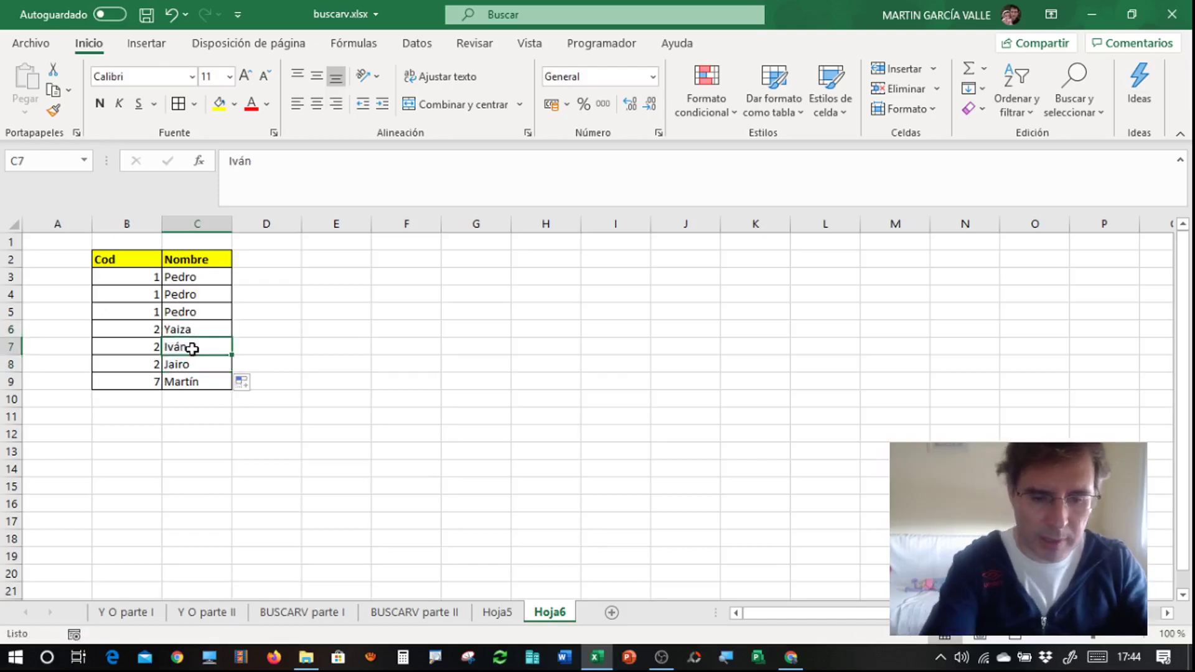
type("Yaiza")
key("Return")
type("Yaiza")
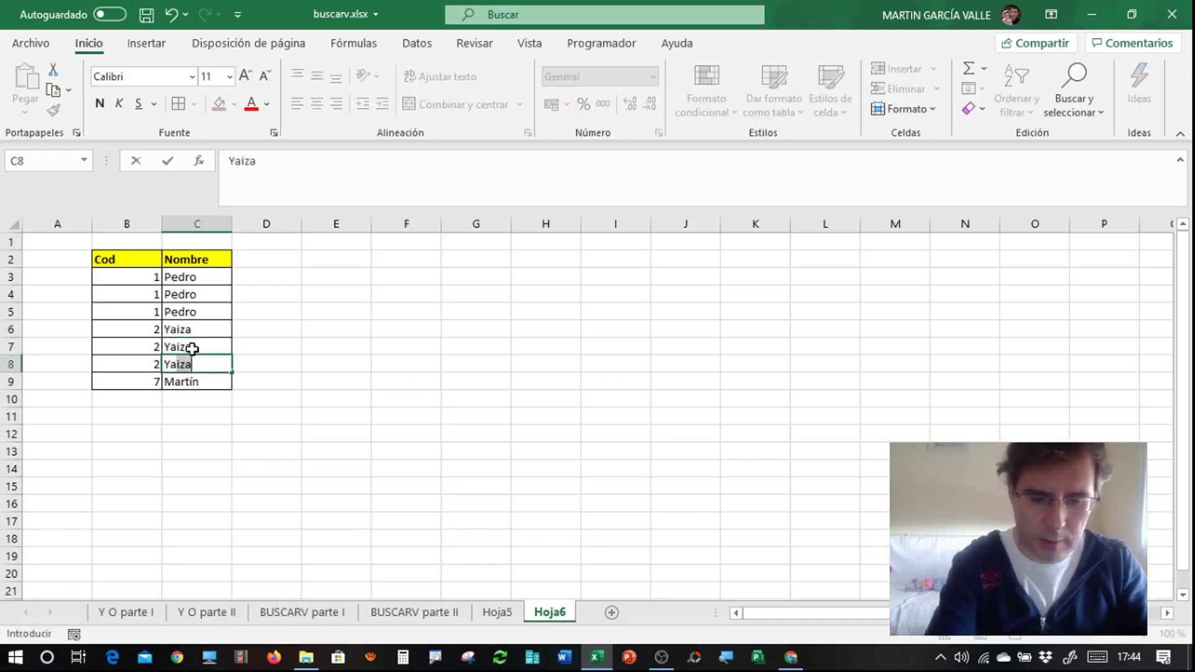
key("Return")
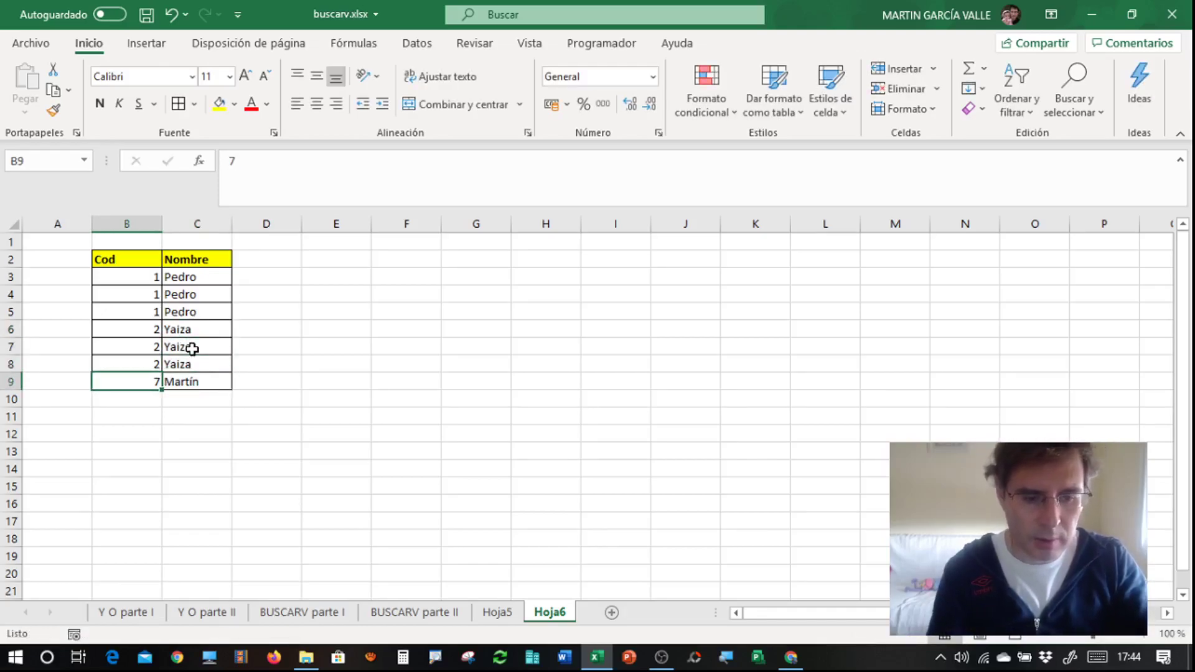
type("3")
Copy code 3 down into B10 with Ctrl+D and enter Martín beside it.
key("Return")
key("Left")
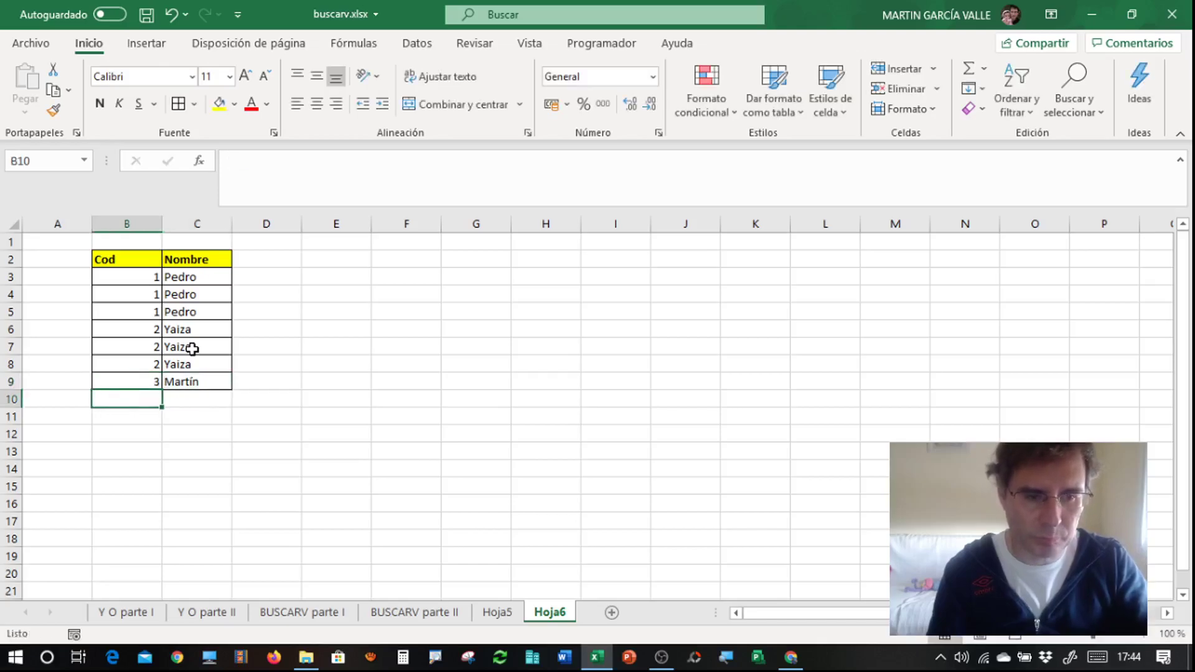
key("ctrl+d")
key("Right")
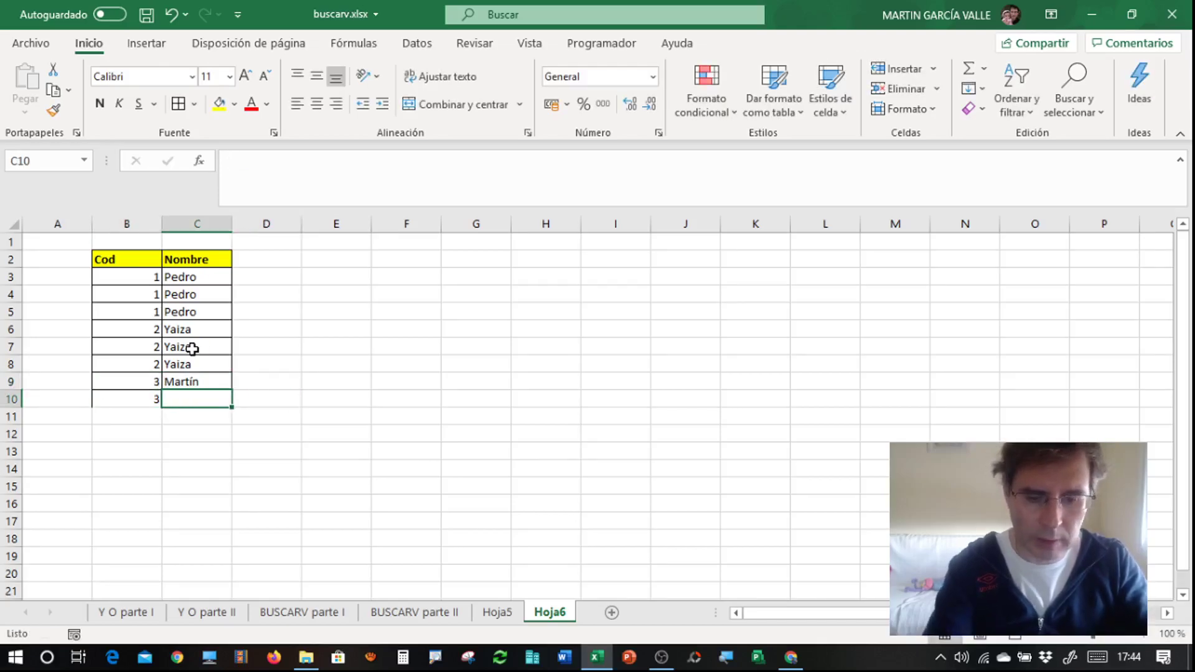
type("Martín")
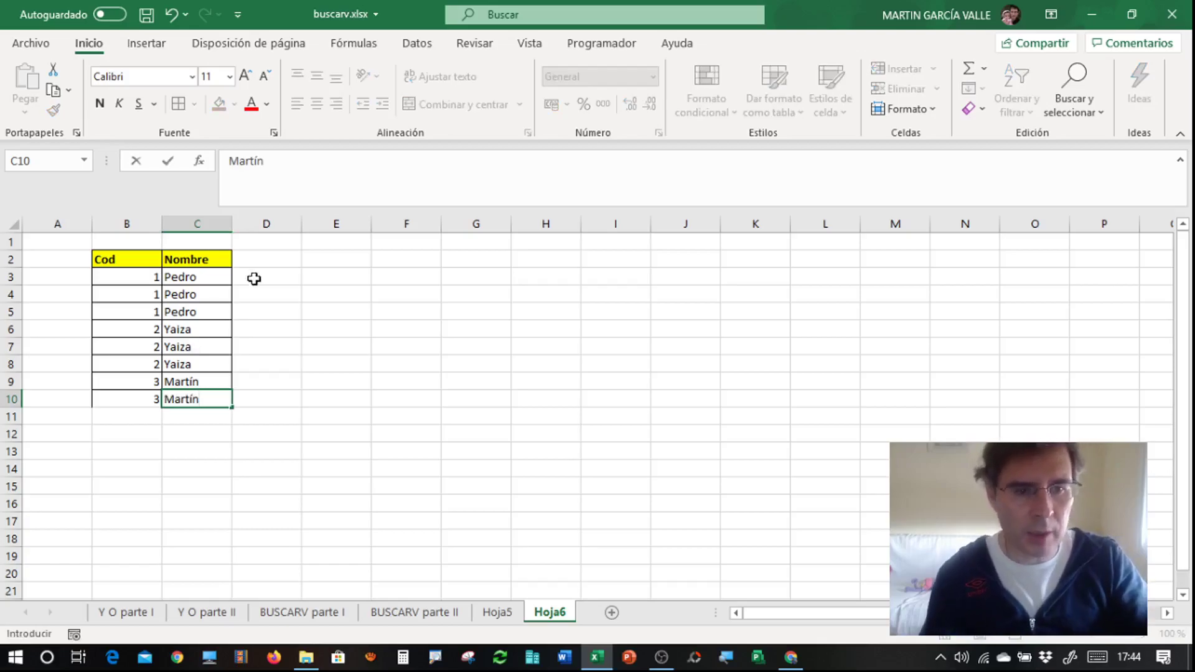
left_click(254, 277)
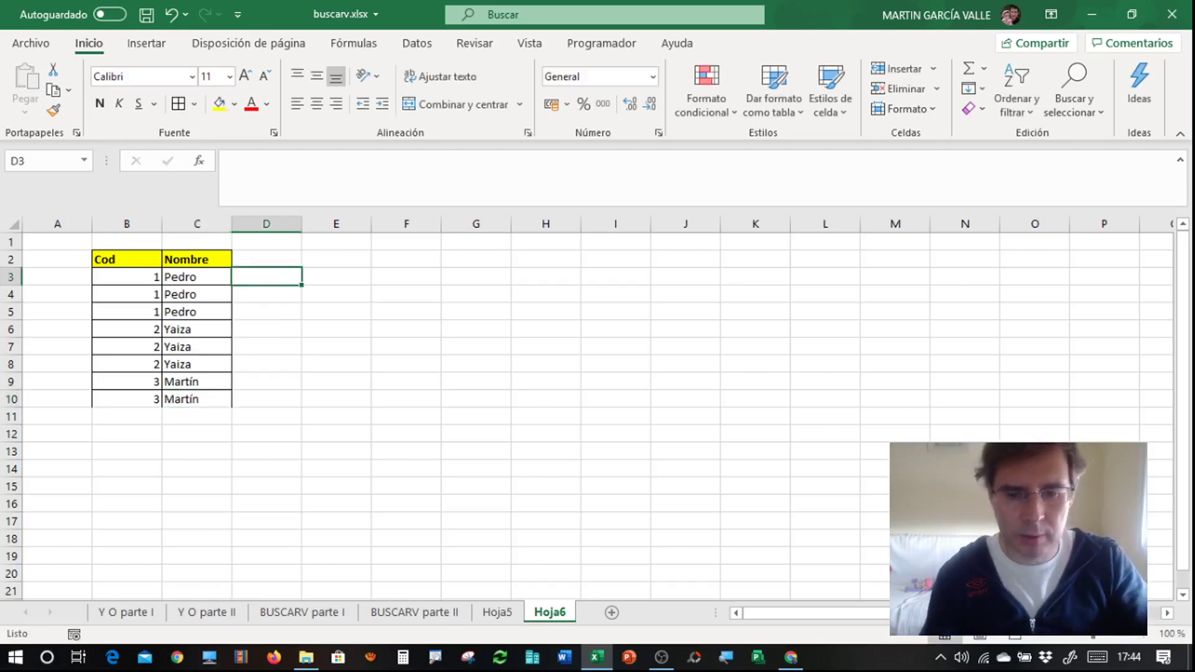
Zoom in and enter Lengua, Inglés and Informatica in D3:D5.
left_click(1140, 632)
left_click(1139, 632)
left_click(1139, 633)
left_click(1141, 633)
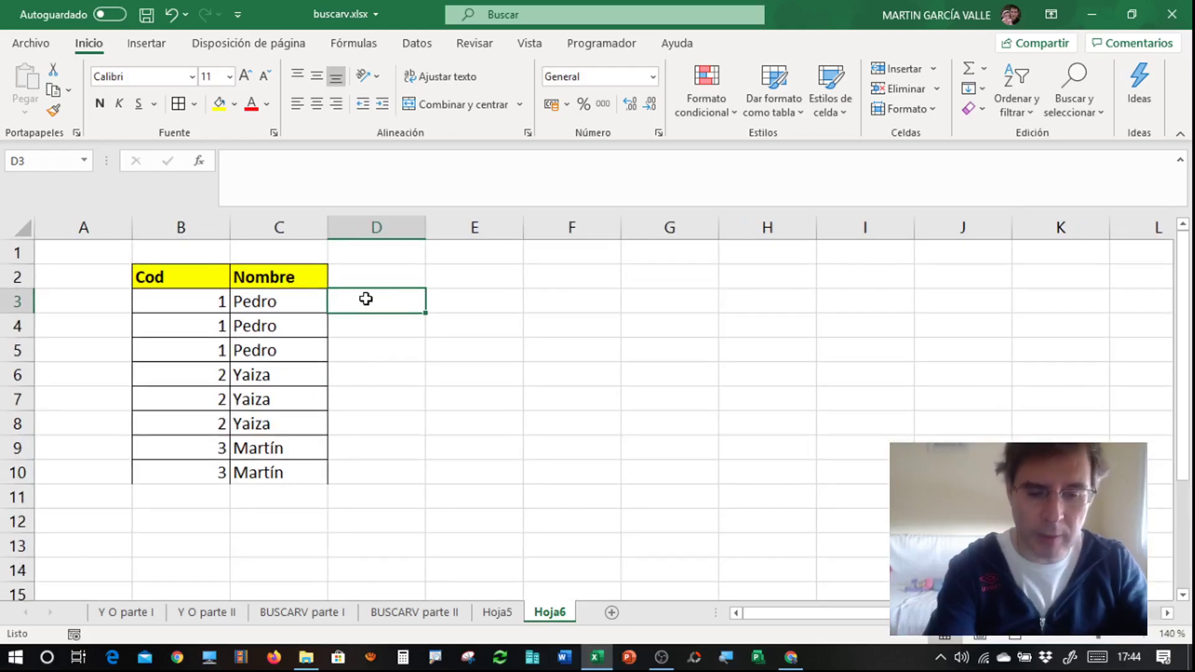
type("Leng")
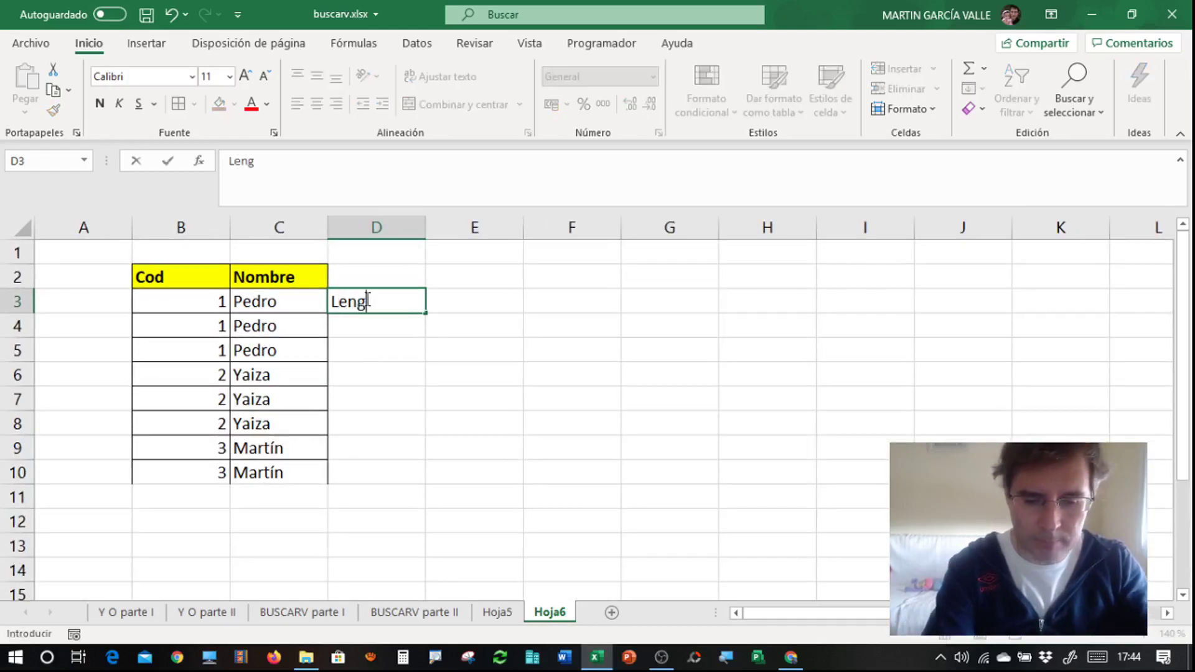
type("ua")
key("Return")
type("I")
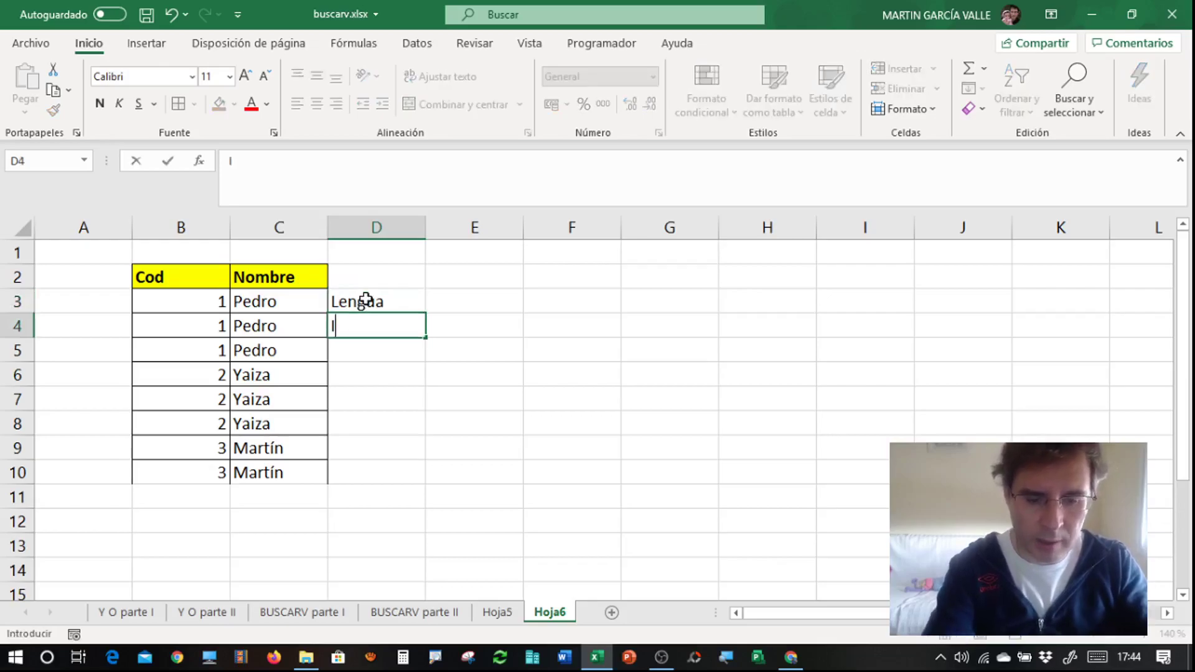
type("nglés")
key("Return")
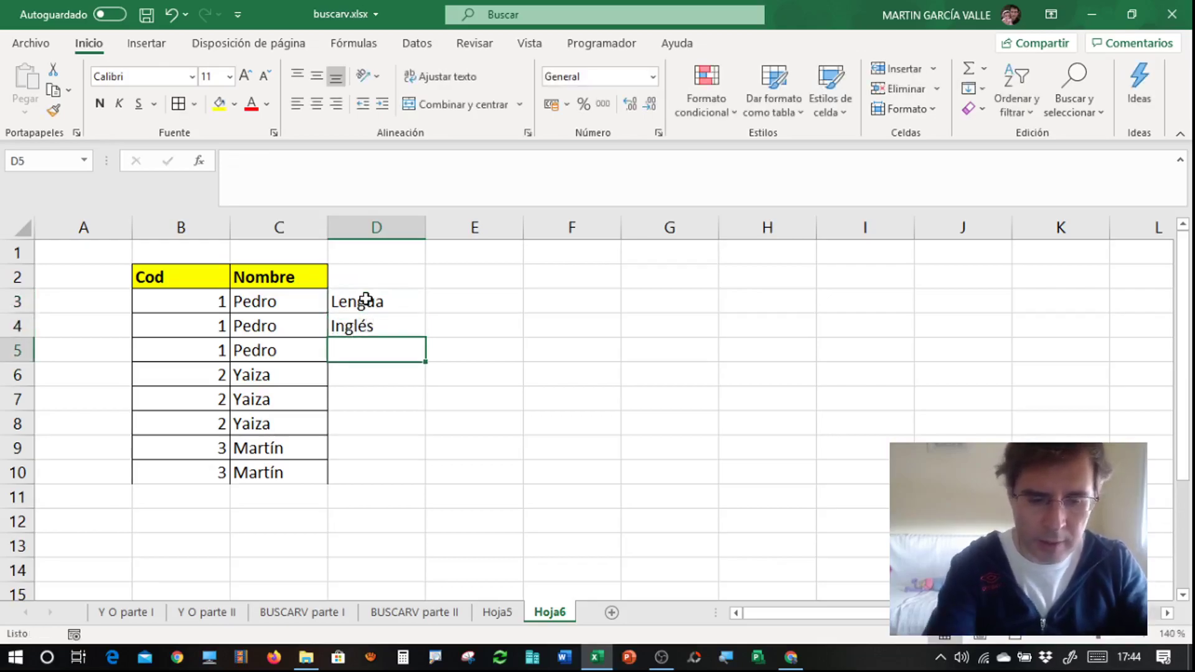
type("Informatica")
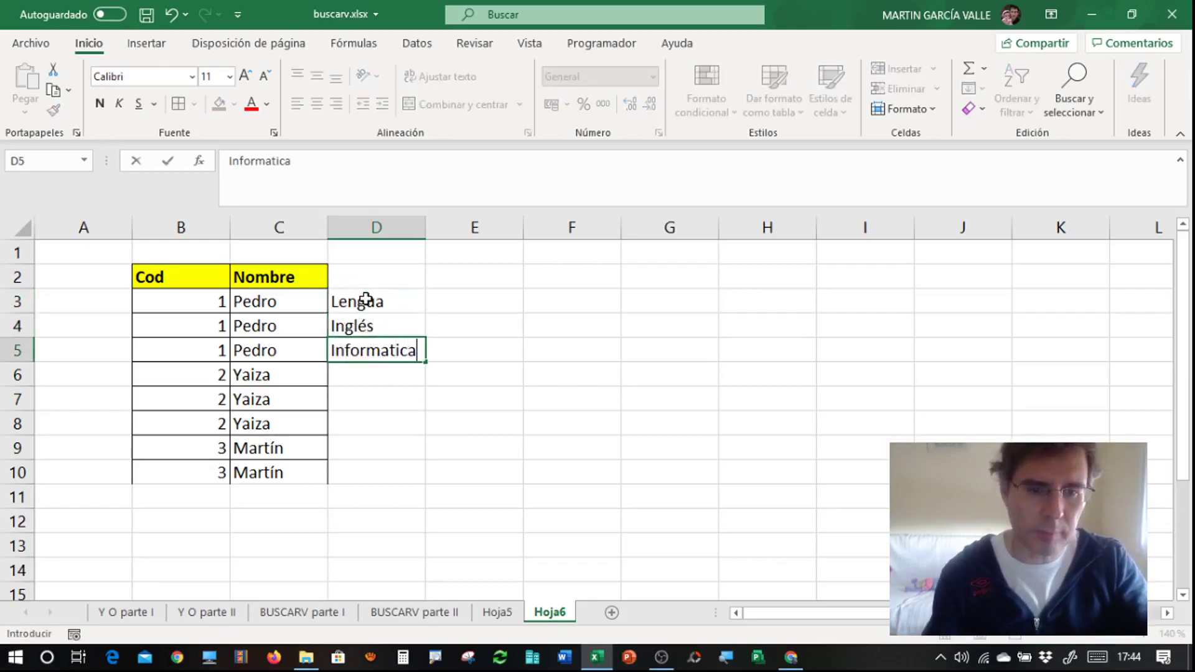
key("Return")
Copy the three subjects into D6 and D9, then delete the extra entry in D11.
left_click_drag(365, 308, 358, 352)
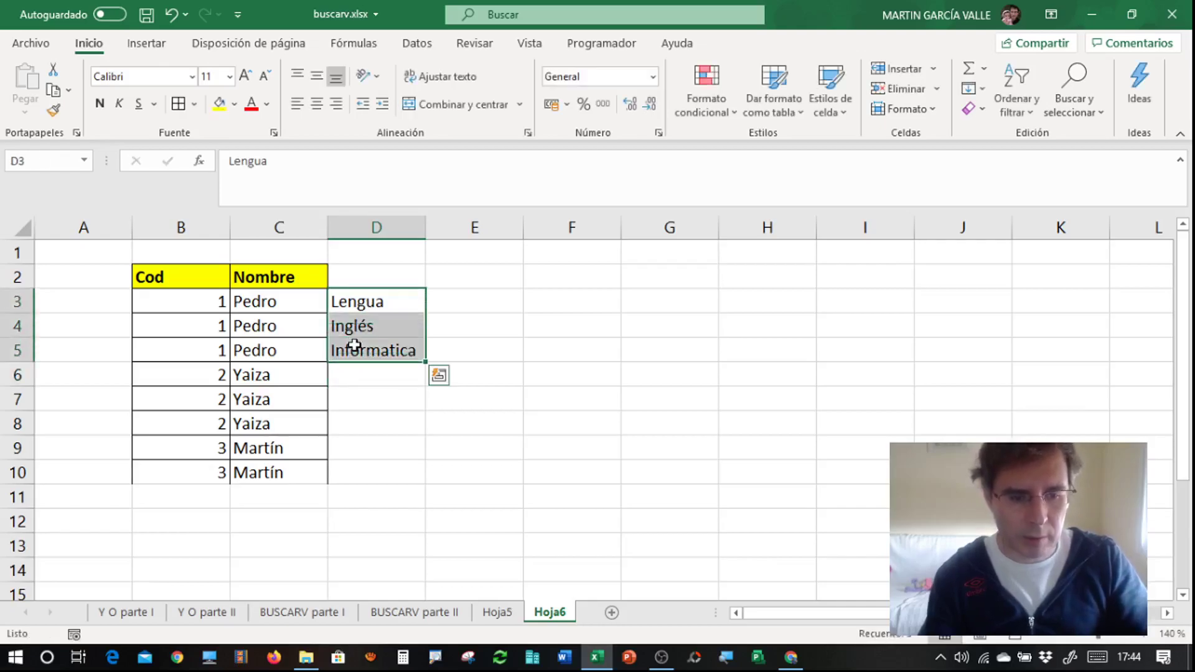
key("ctrl+c")
left_click(362, 378)
key("ctrl+v")
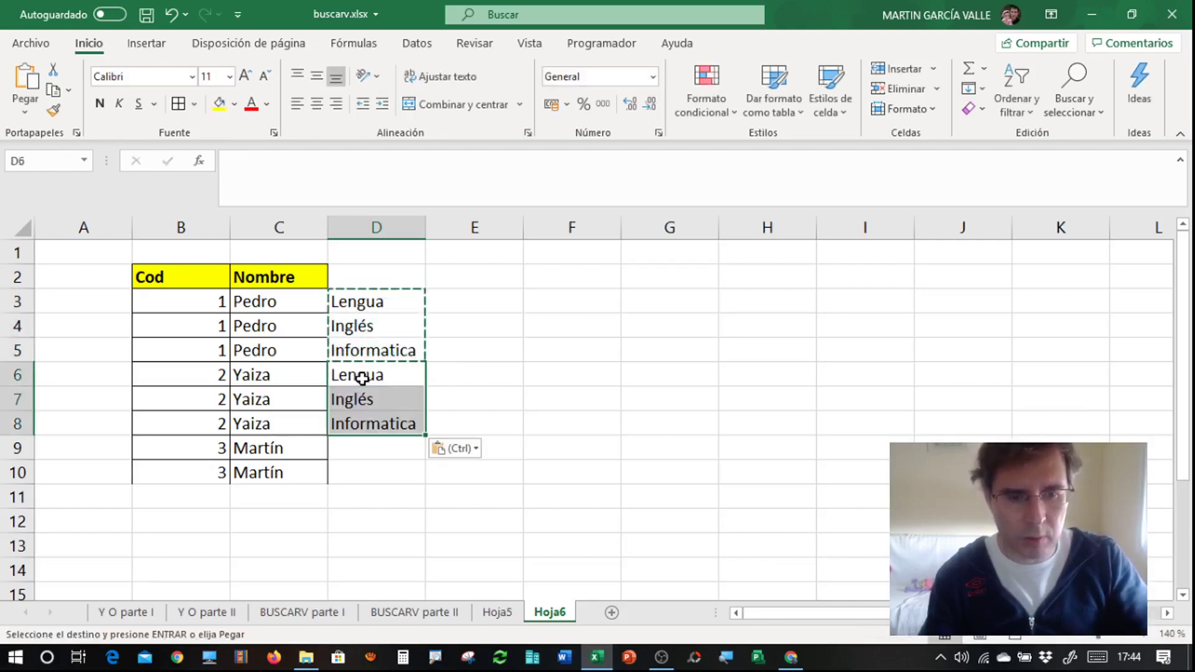
left_click(348, 446)
key("ctrl+v")
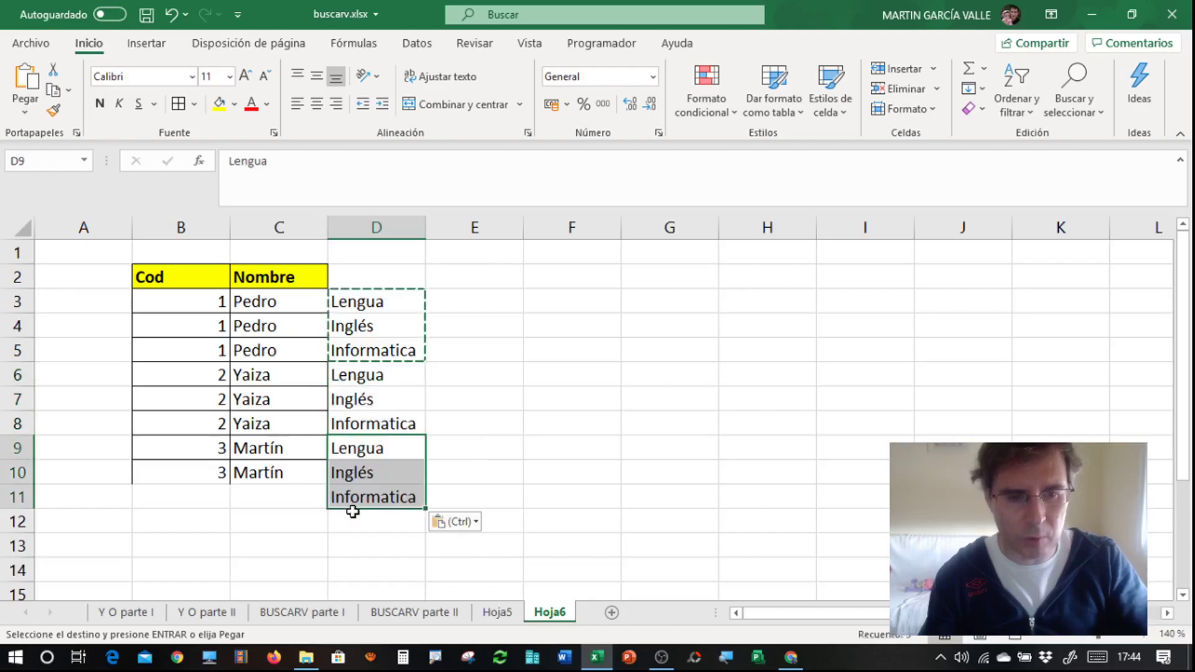
left_click(364, 498)
key("Delete")
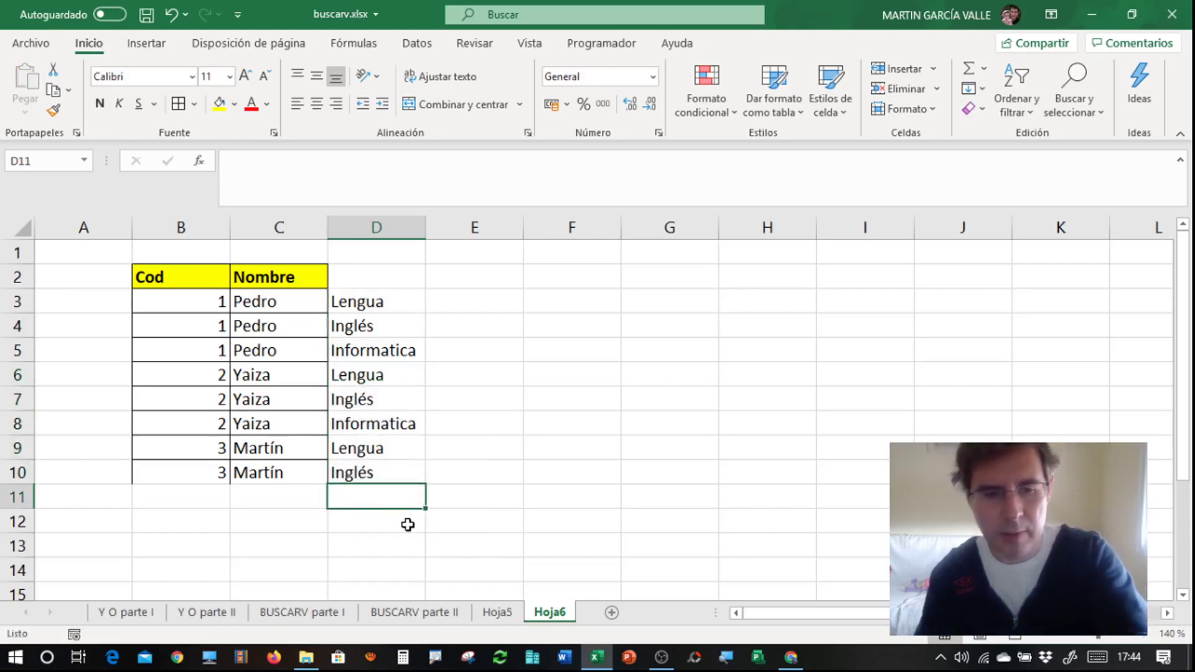
left_click(436, 521)
Enter the grades 6, 8, 5, 5, 6, 9, 5, 3, 8 down E3:E11.
left_click(445, 323)
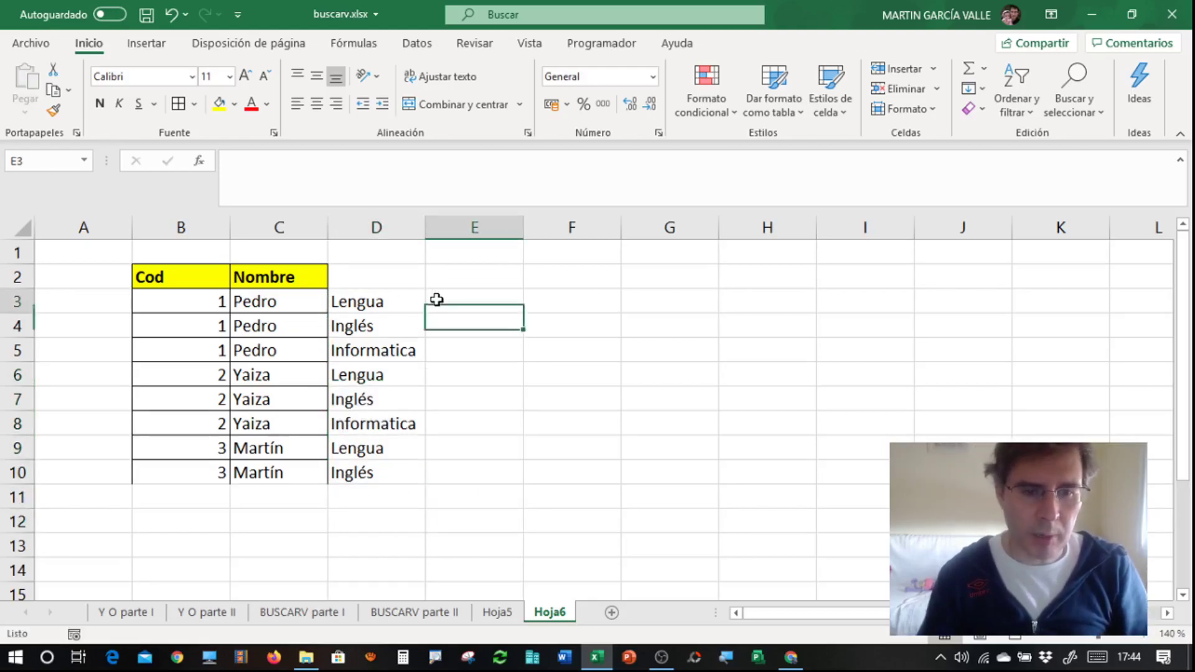
left_click(454, 305)
type("6")
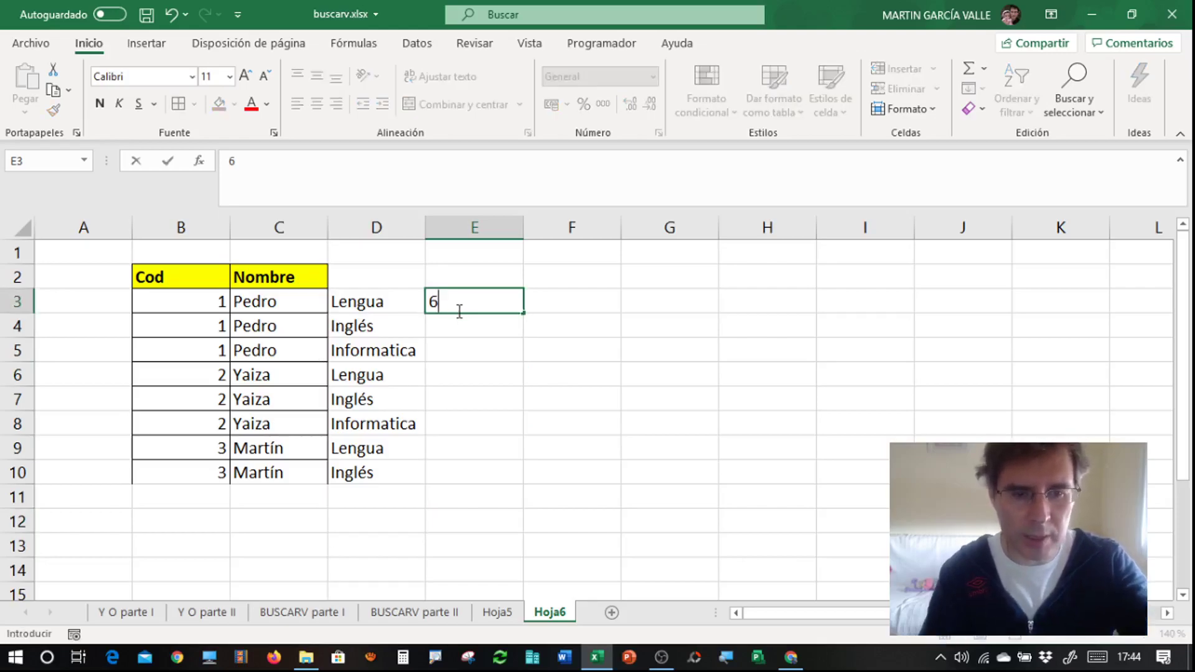
key("Return")
type("8")
key("Return")
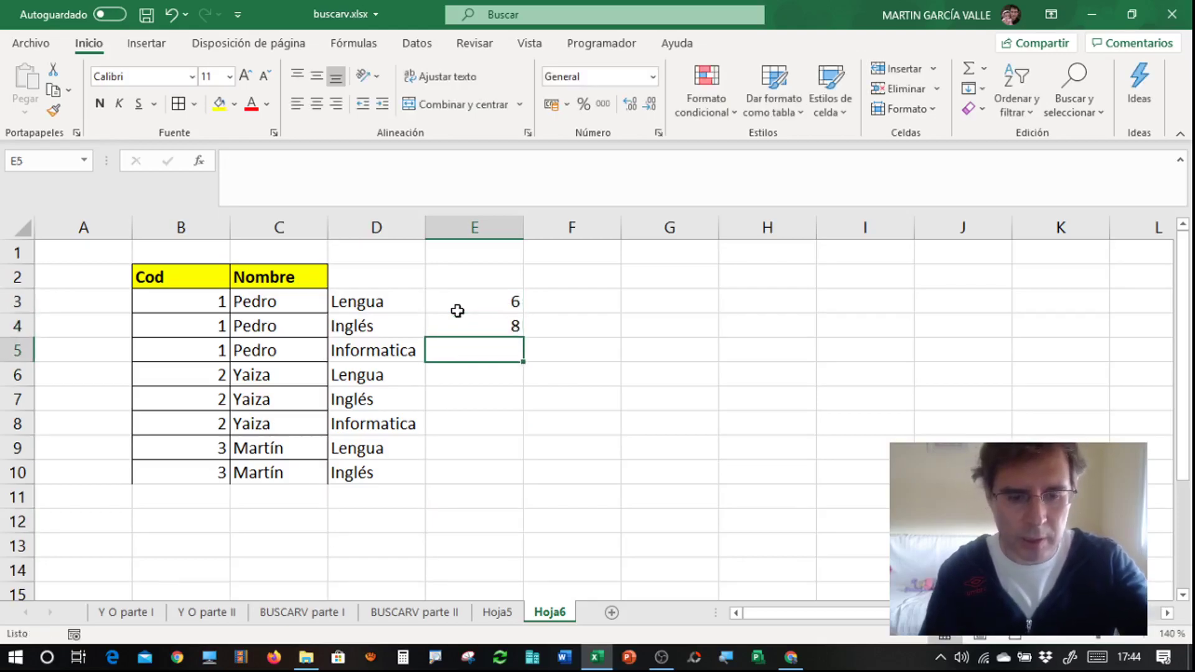
type("5")
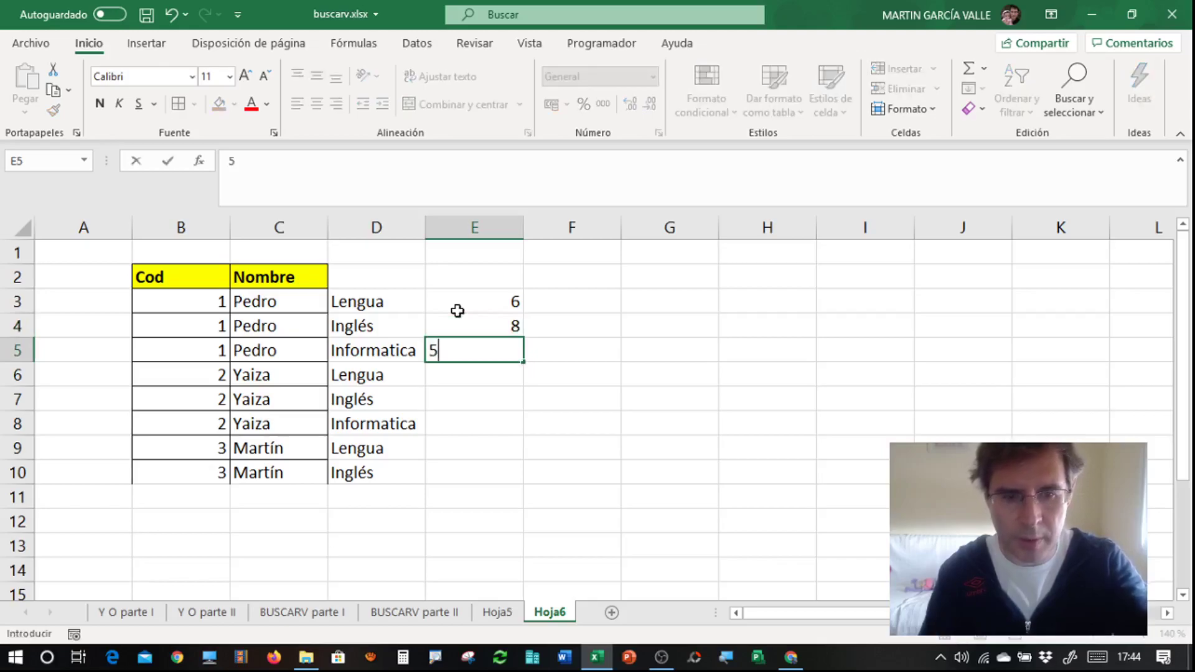
key("Return")
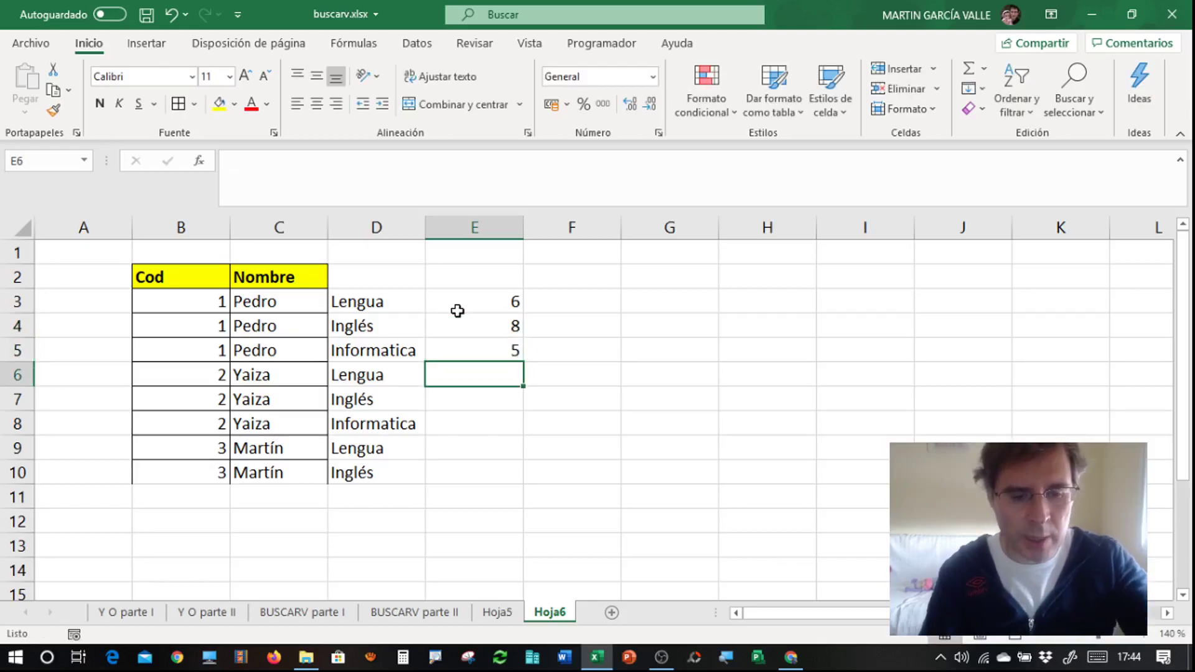
type("5")
key("Return")
type("6")
key("Return")
type("9")
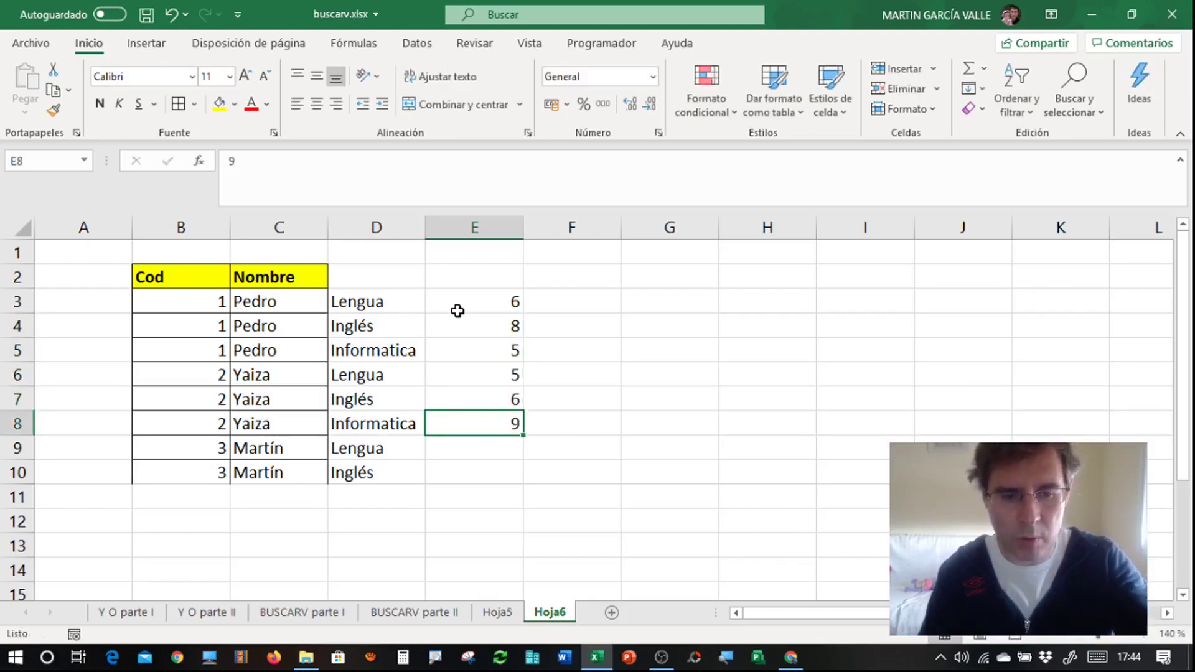
key("Return")
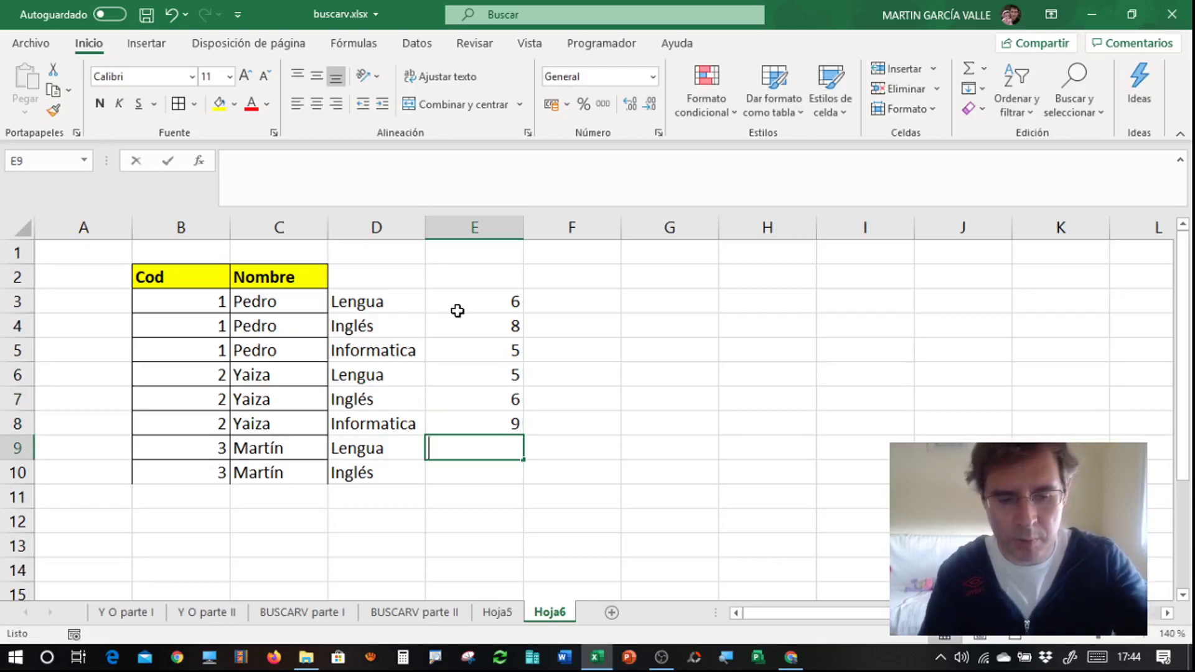
type("5")
key("Return")
type("3")
key("Return")
type("8")
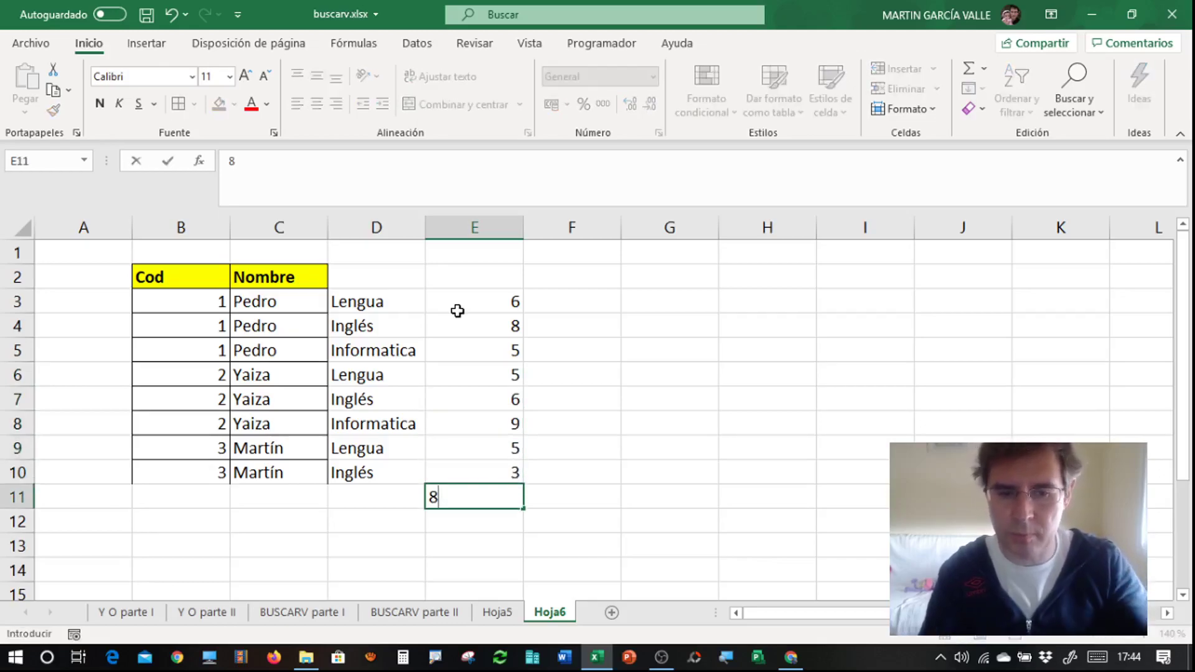
key("Return")
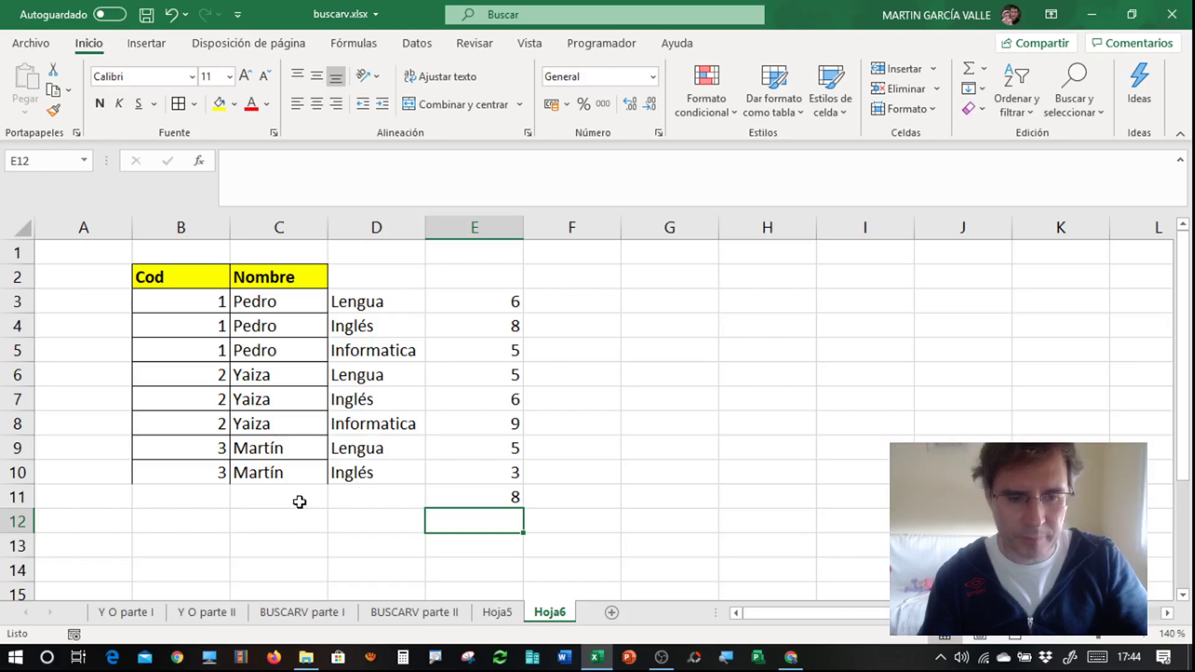
Fill row 11 with Martín, Informática and code 3.
left_click(308, 480)
left_click(296, 492)
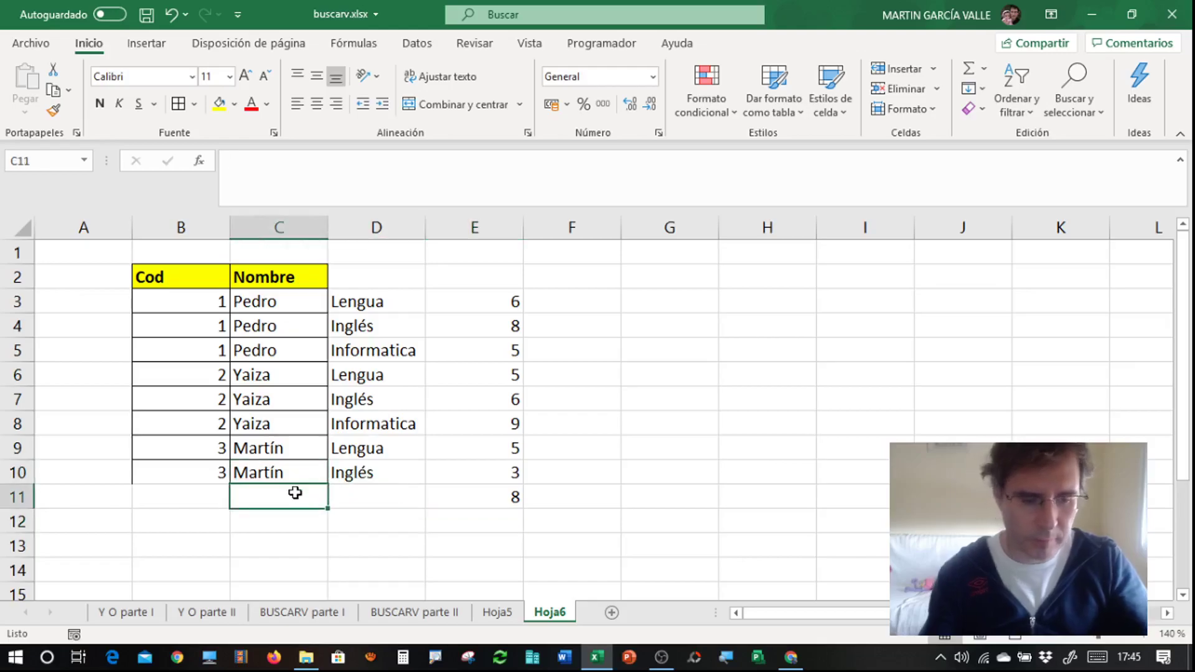
type("Martín")
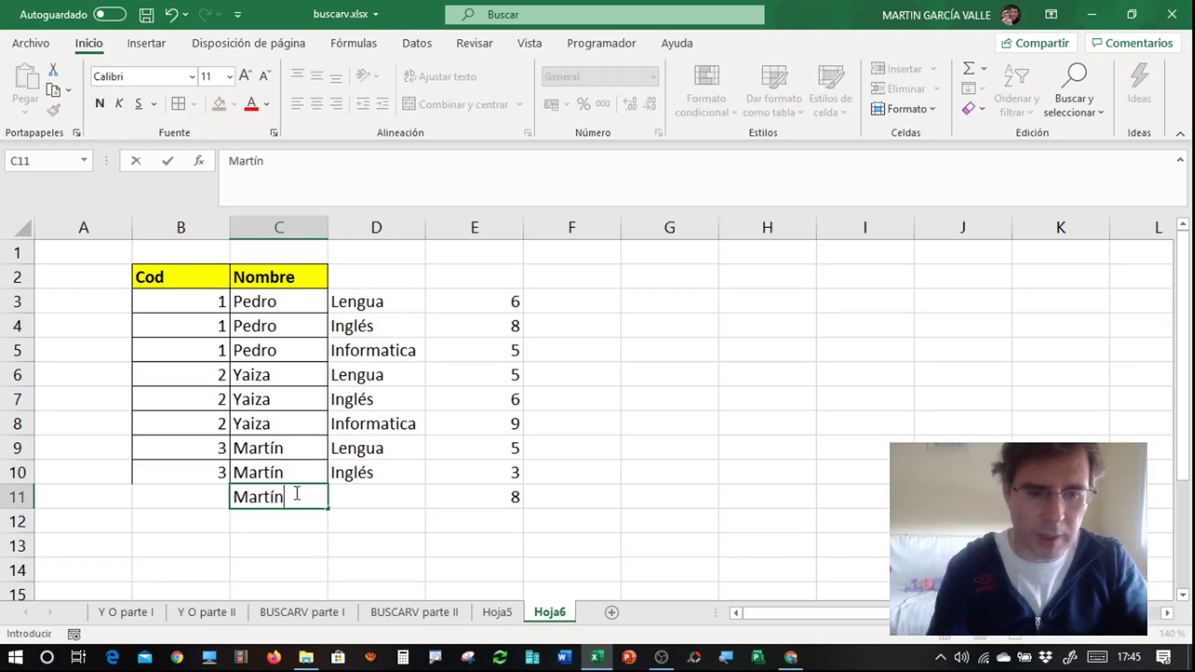
key("Tab")
type("Inform")
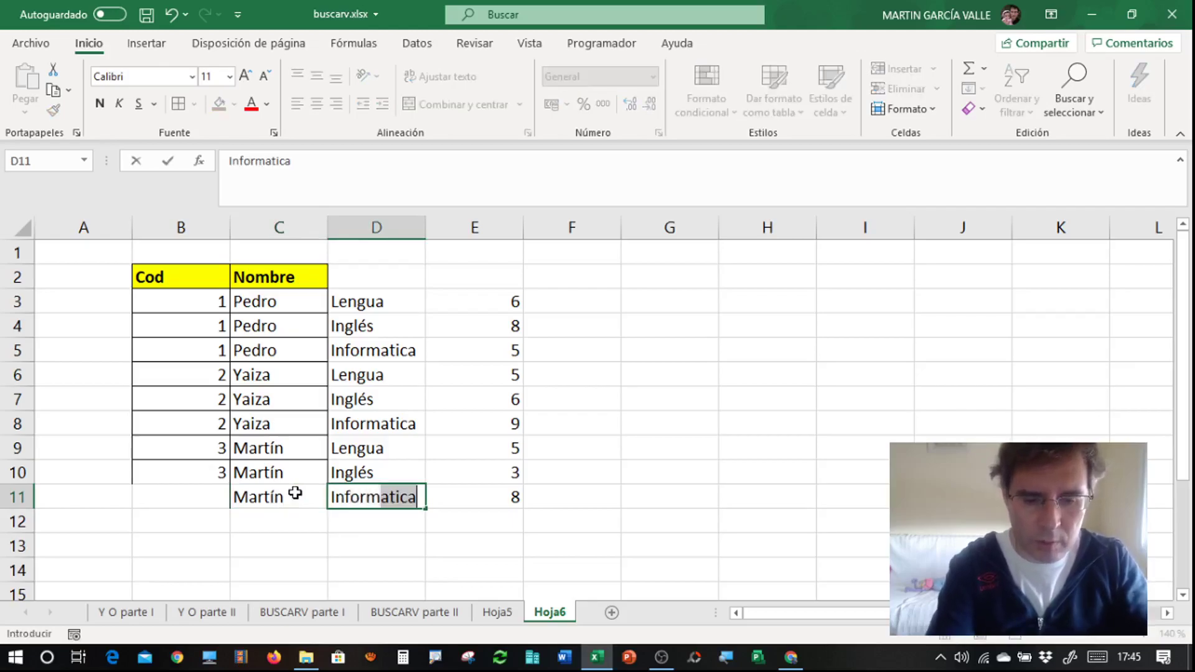
type("ática")
left_click(178, 499)
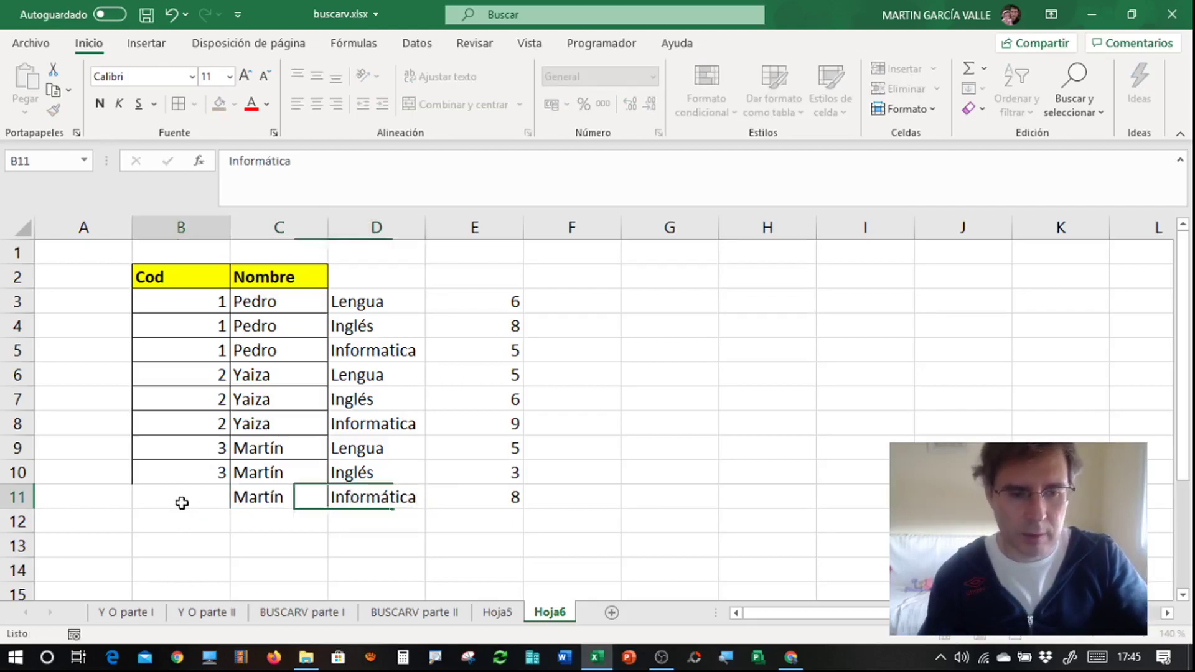
type("3")
left_click(258, 530)
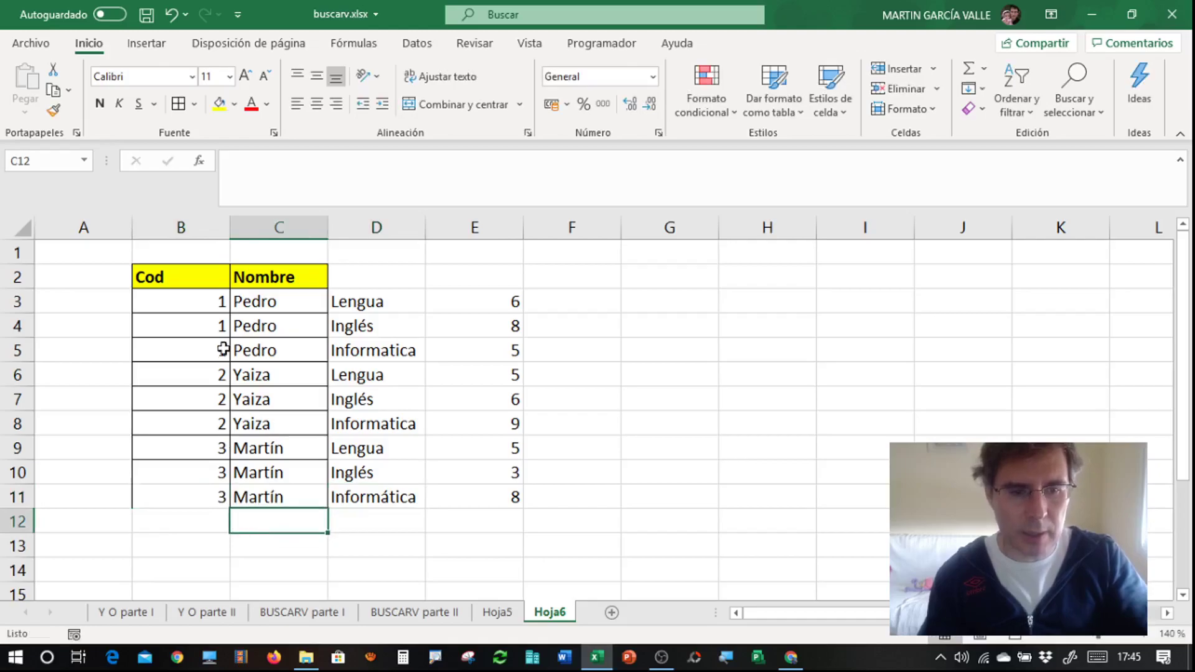
Add headers Asignatura in D2 and Nota in E2, then apply All Borders to B2:E11.
left_click(316, 284)
left_click(391, 277)
type("A")
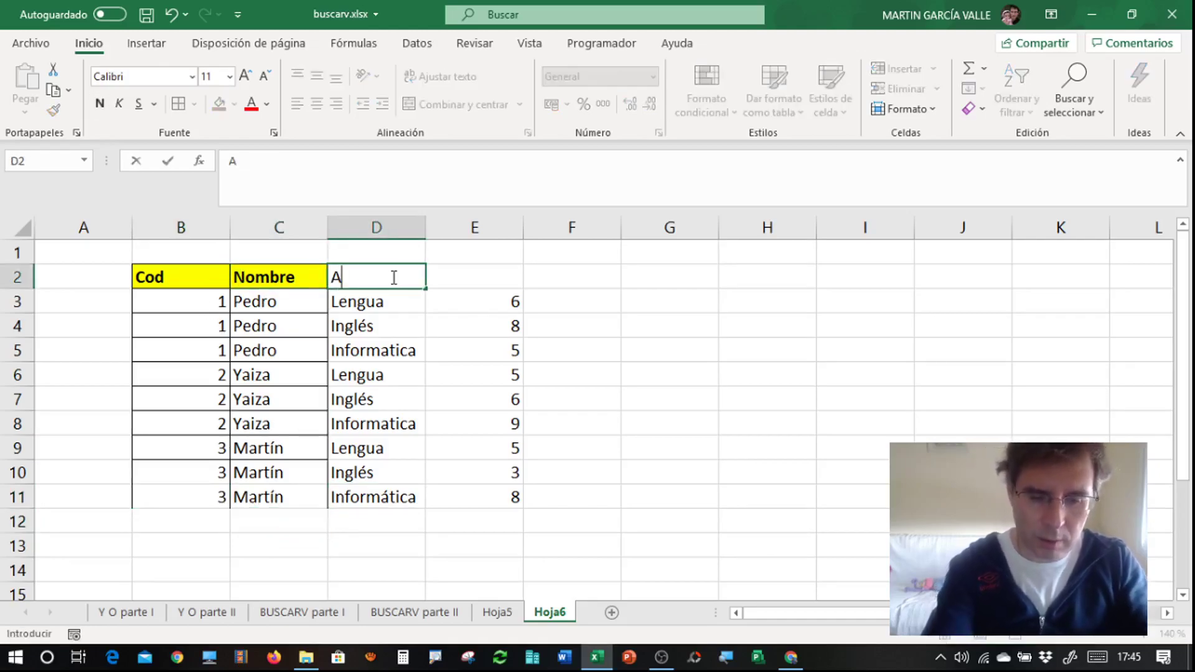
type("signatura")
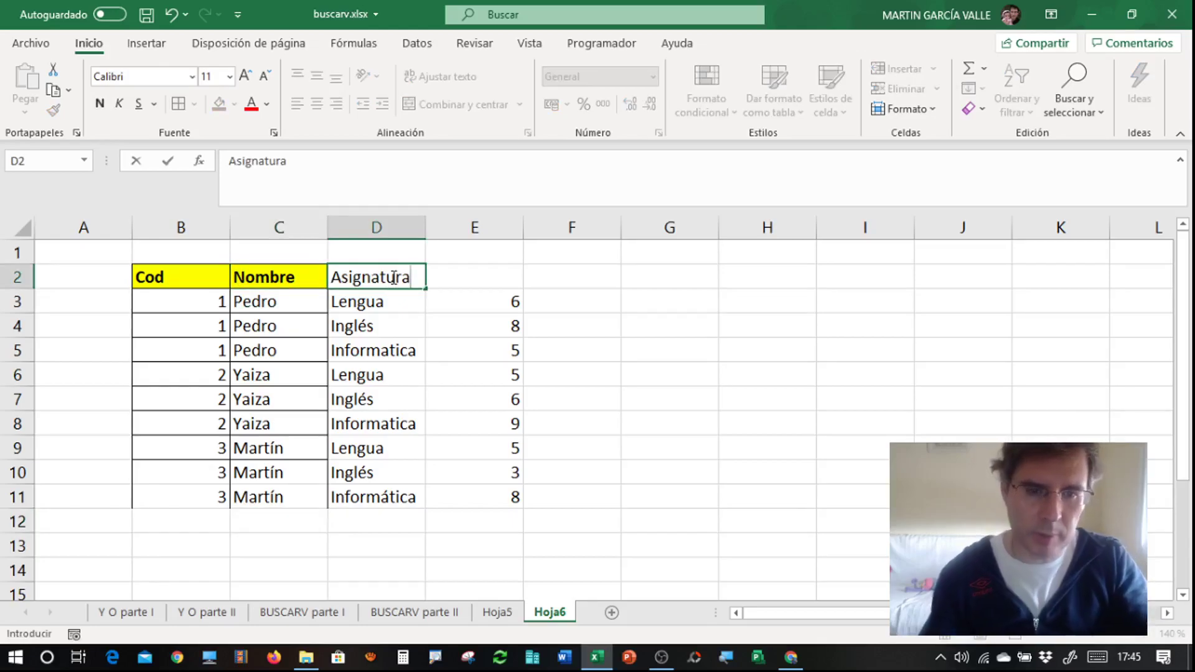
left_click(475, 287)
type("No")
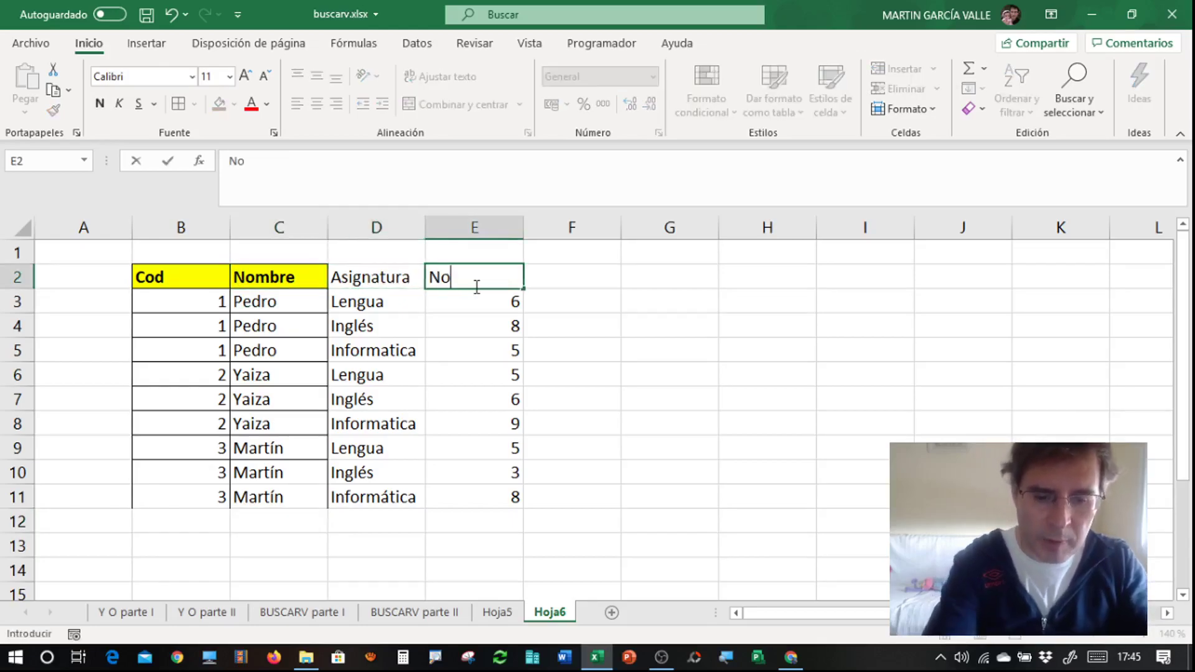
type("ta")
left_click(629, 323)
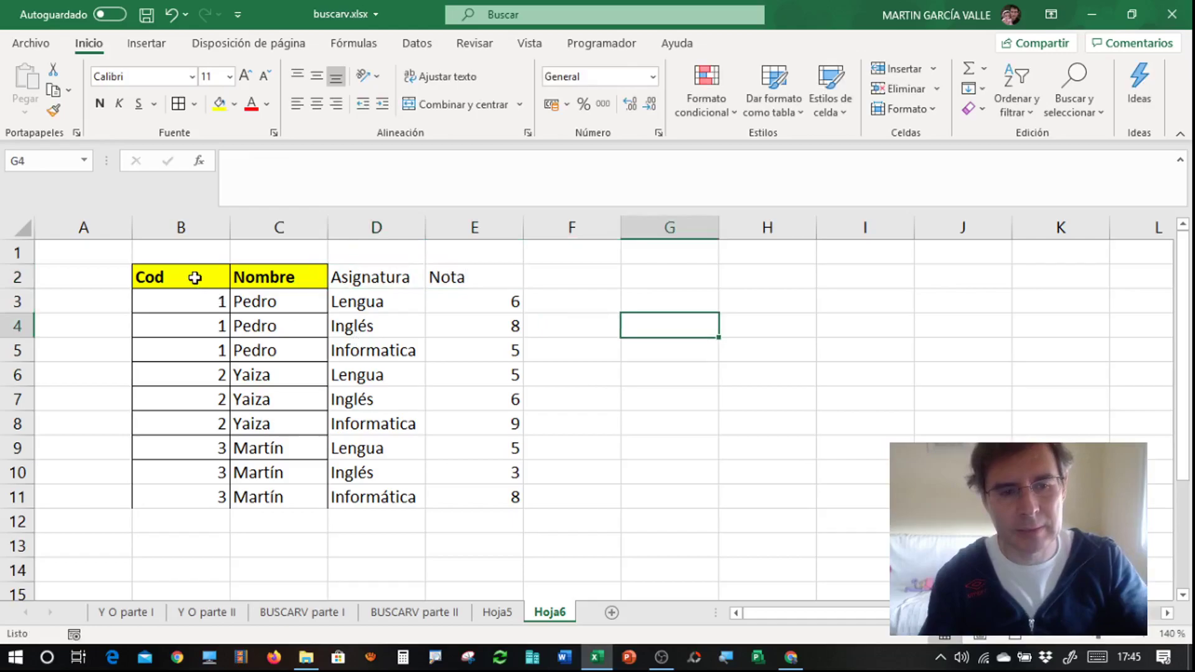
left_click_drag(195, 277, 477, 491)
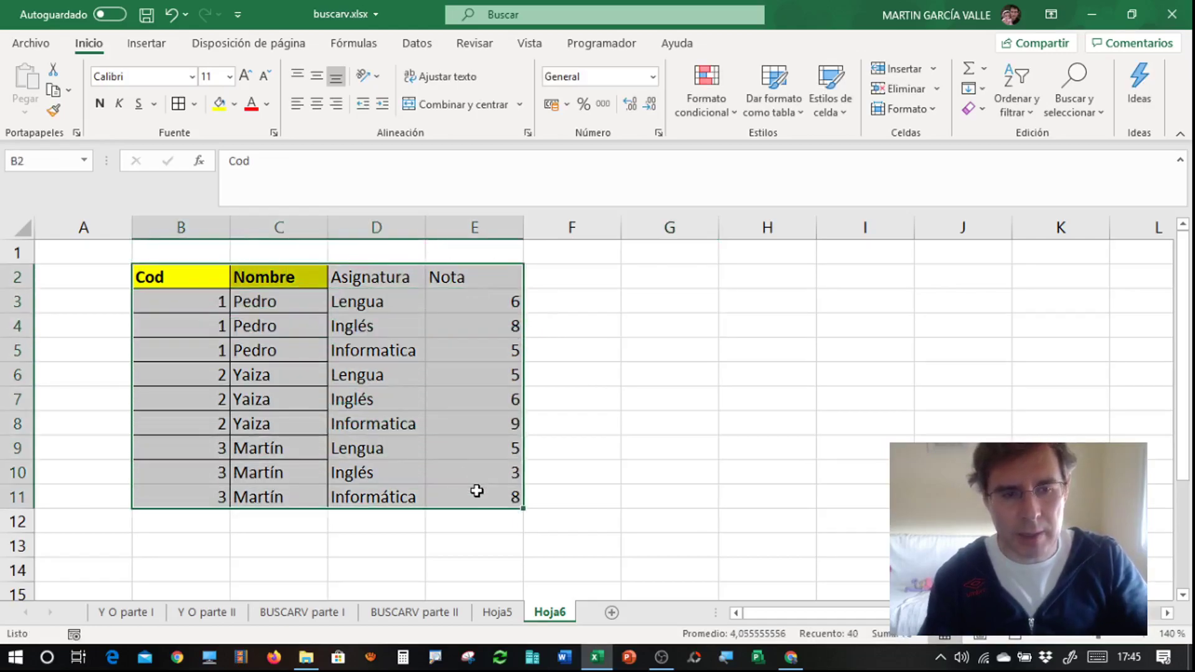
left_click(178, 104)
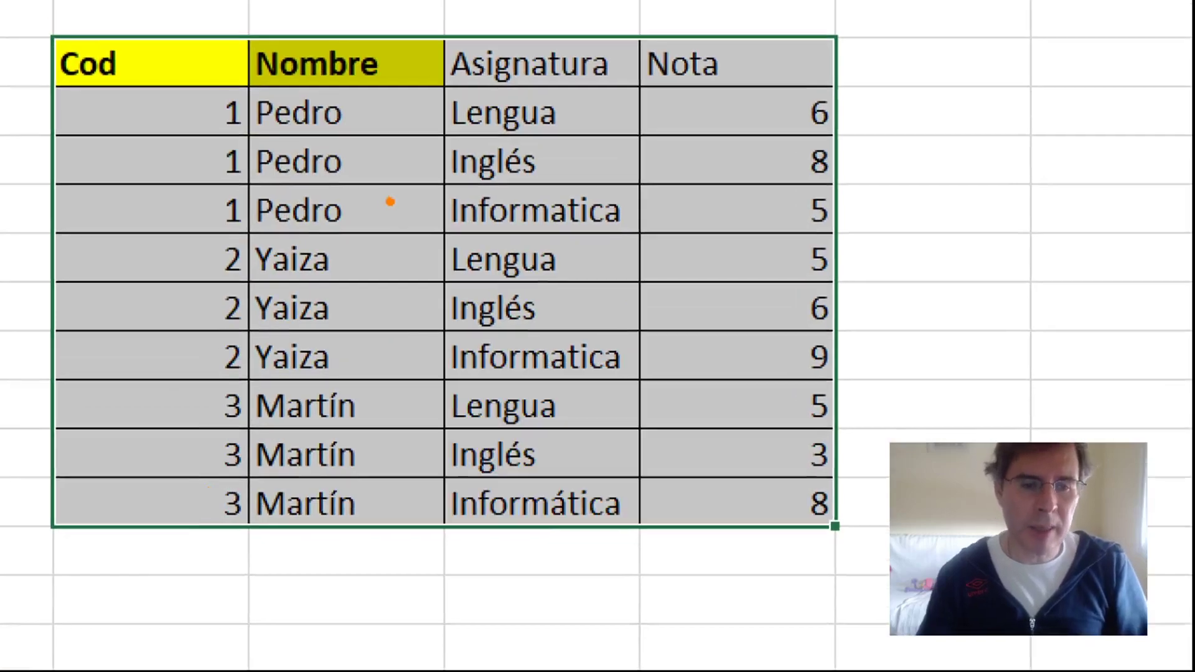
left_click_drag(326, 188, 330, 187)
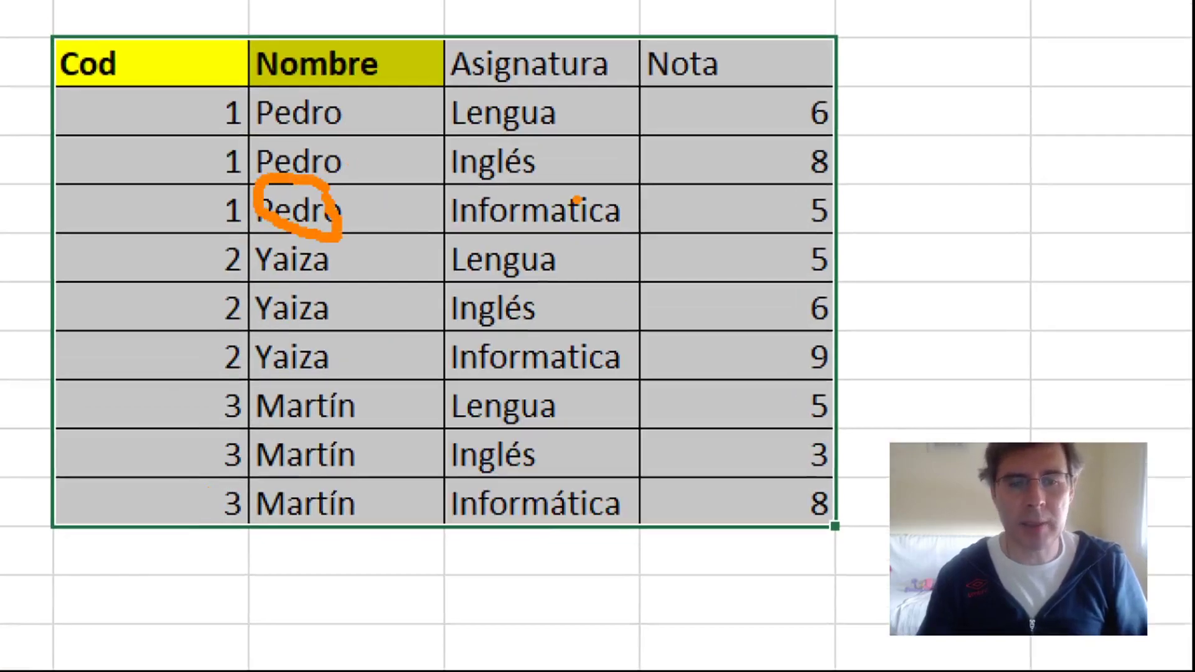
mouse_move(569, 187)
left_mouse_down()
mouse_move(475, 190)
mouse_move(609, 212)
left_mouse_up()
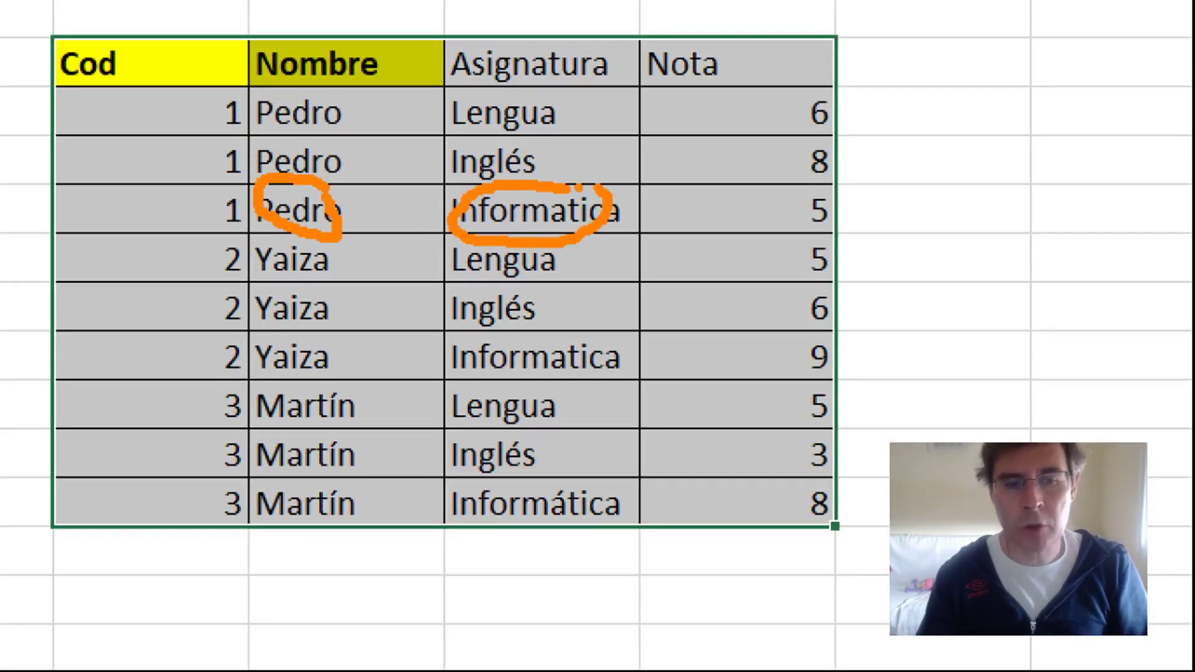
left_click(482, 215)
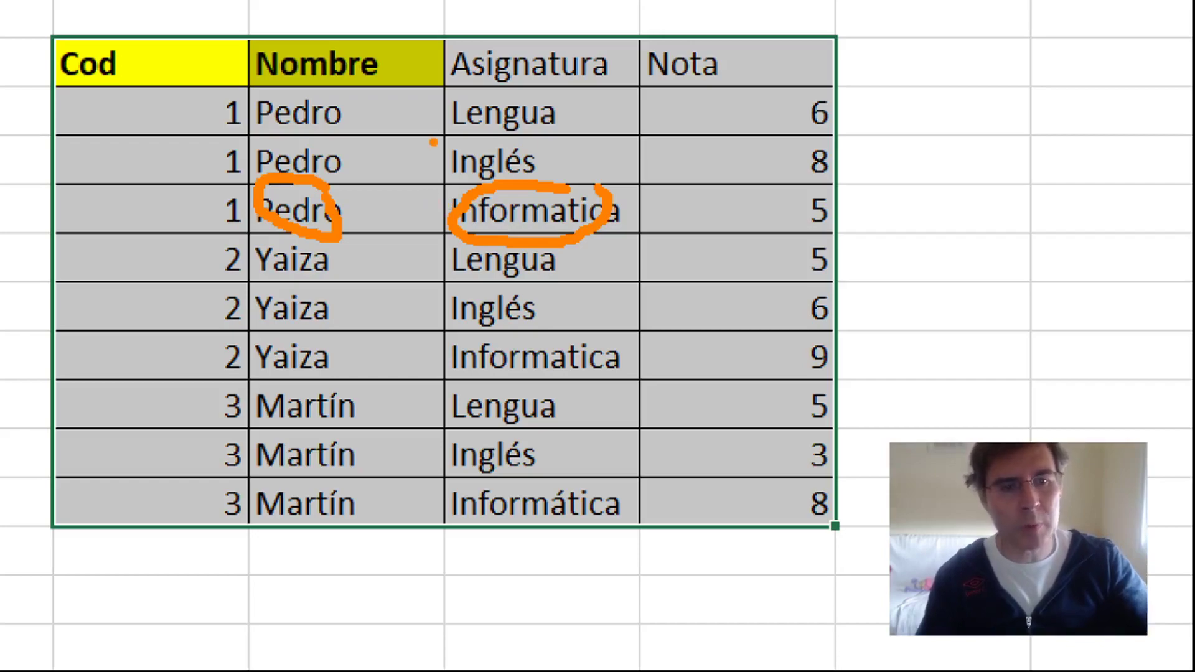
mouse_move(419, 89)
left_mouse_down()
mouse_move(276, 89)
mouse_move(490, 141)
mouse_move(398, 80)
left_mouse_up()
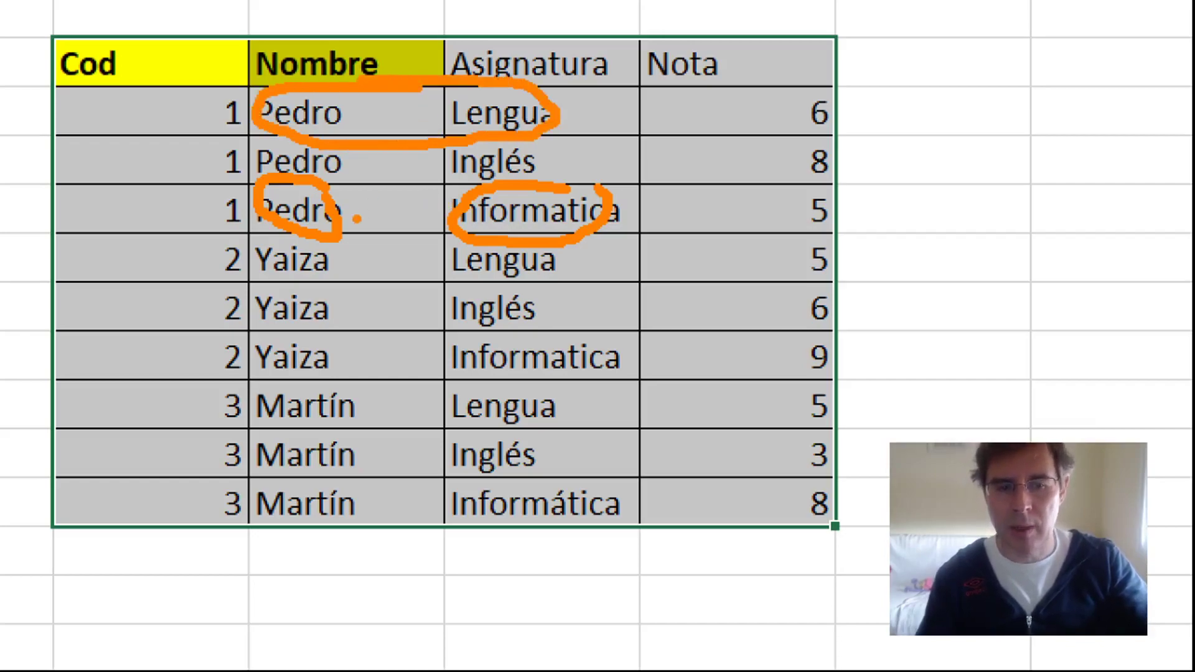
mouse_move(357, 218)
left_mouse_down()
mouse_move(278, 236)
mouse_move(503, 283)
mouse_move(586, 278)
left_mouse_up()
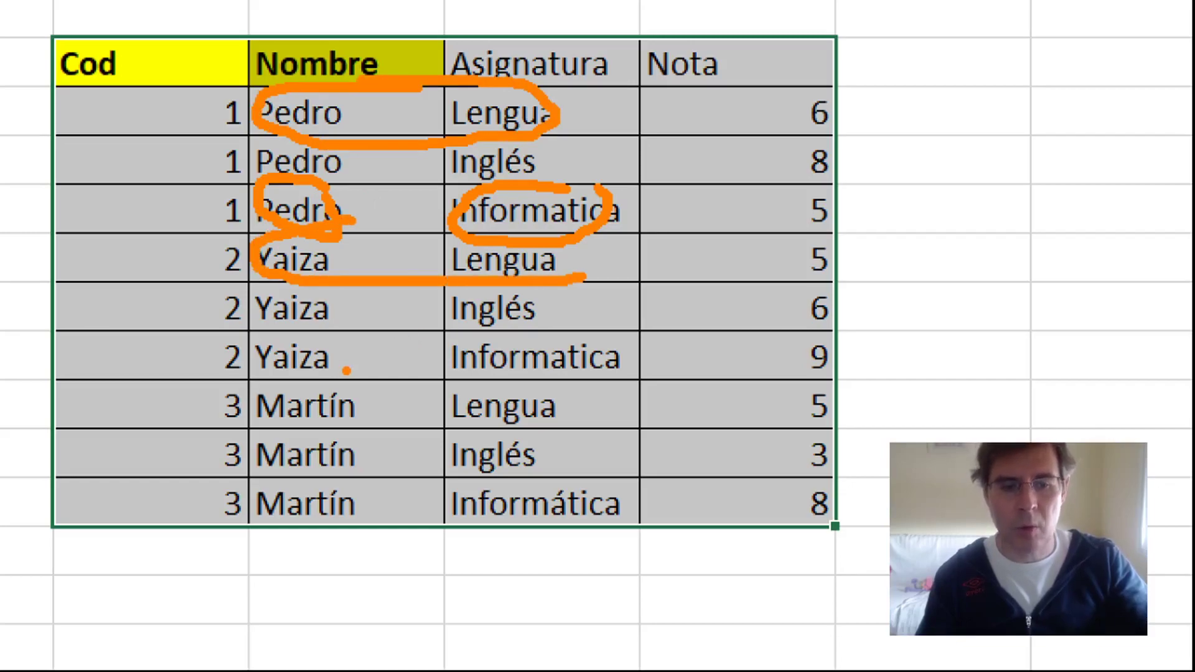
mouse_move(347, 372)
left_mouse_down()
mouse_move(206, 389)
mouse_move(481, 414)
left_mouse_up()
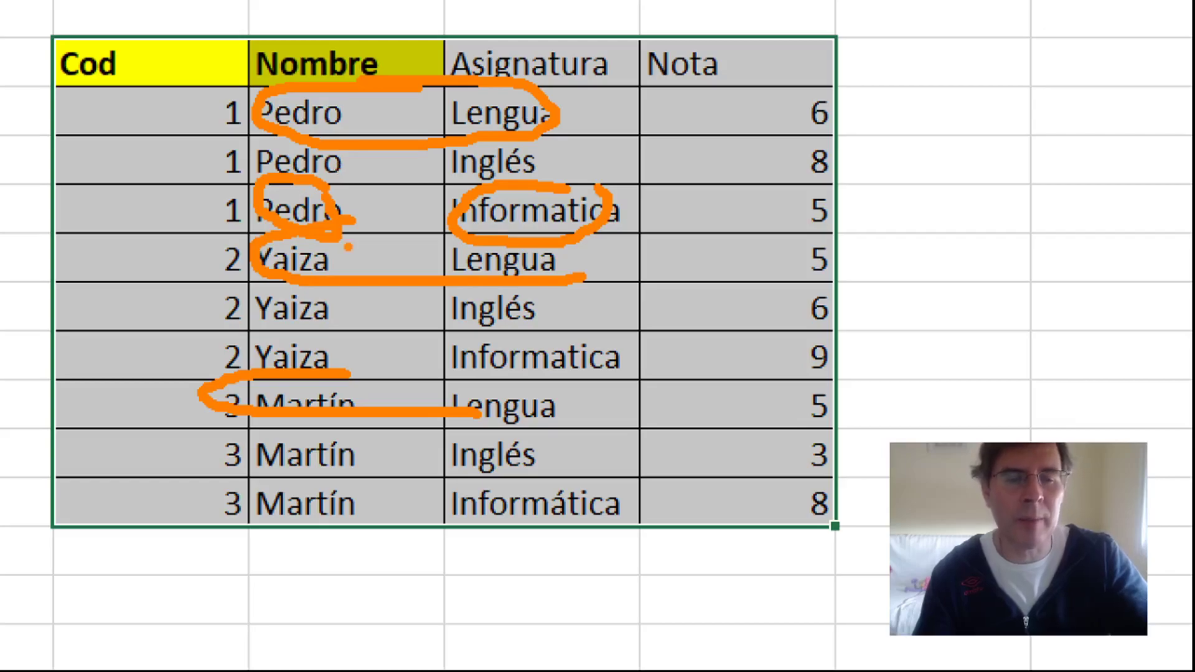
key("Escape")
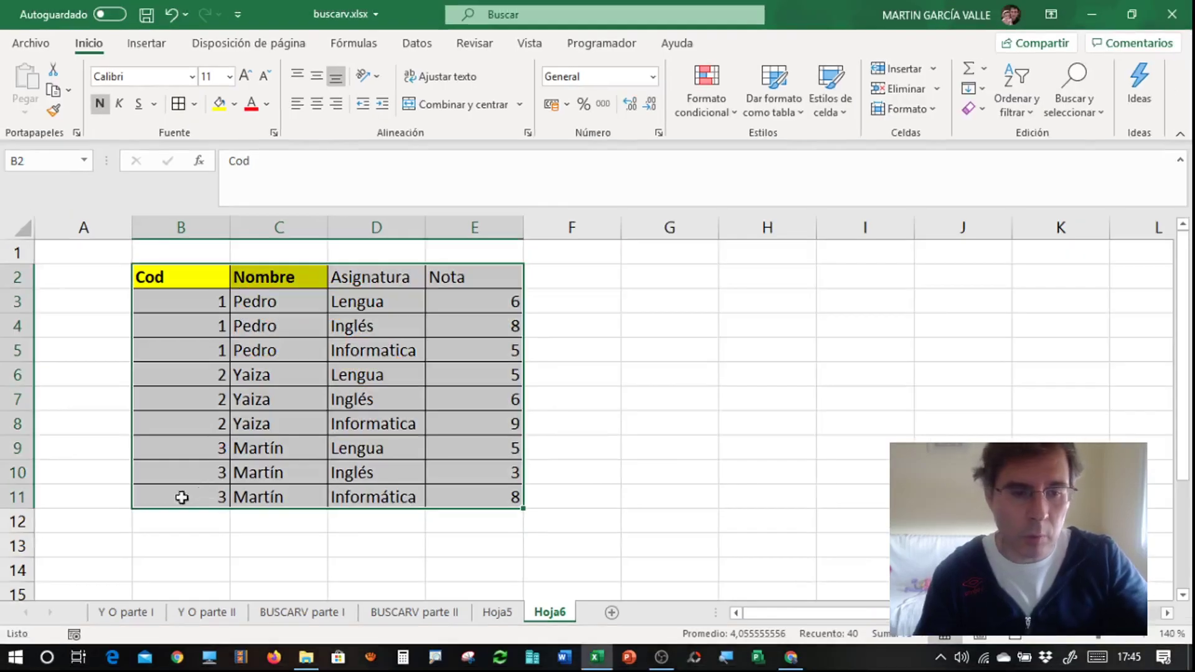
Enter the formula =C3&D3 in cell A3.
left_click(115, 352)
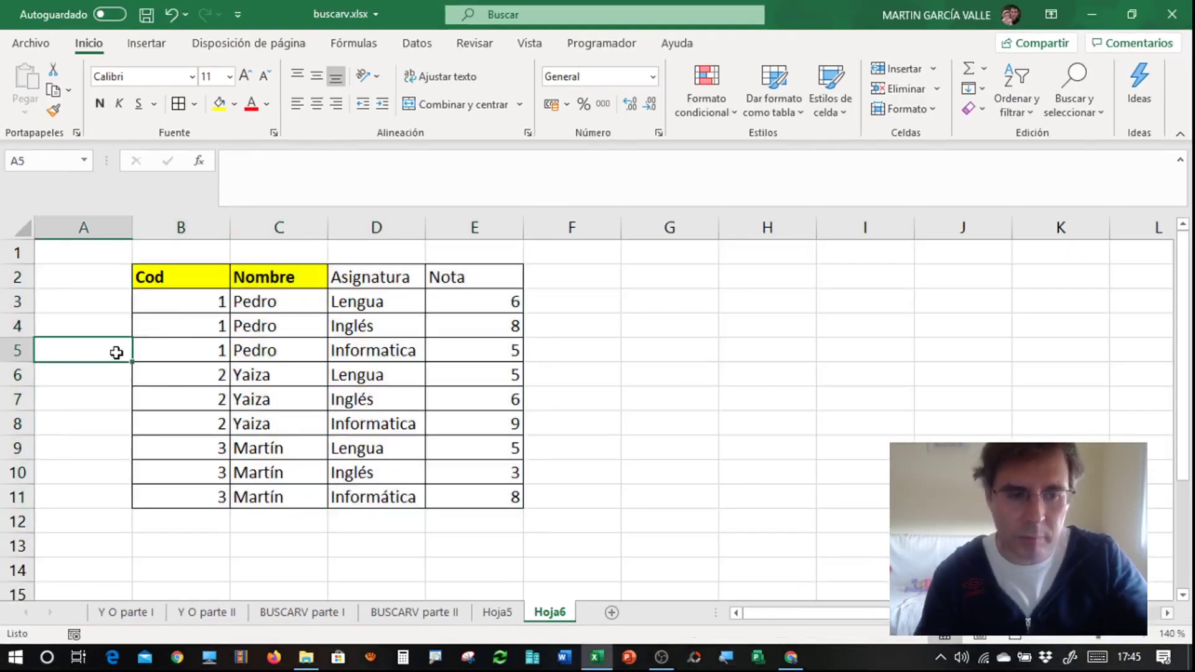
left_click(101, 304)
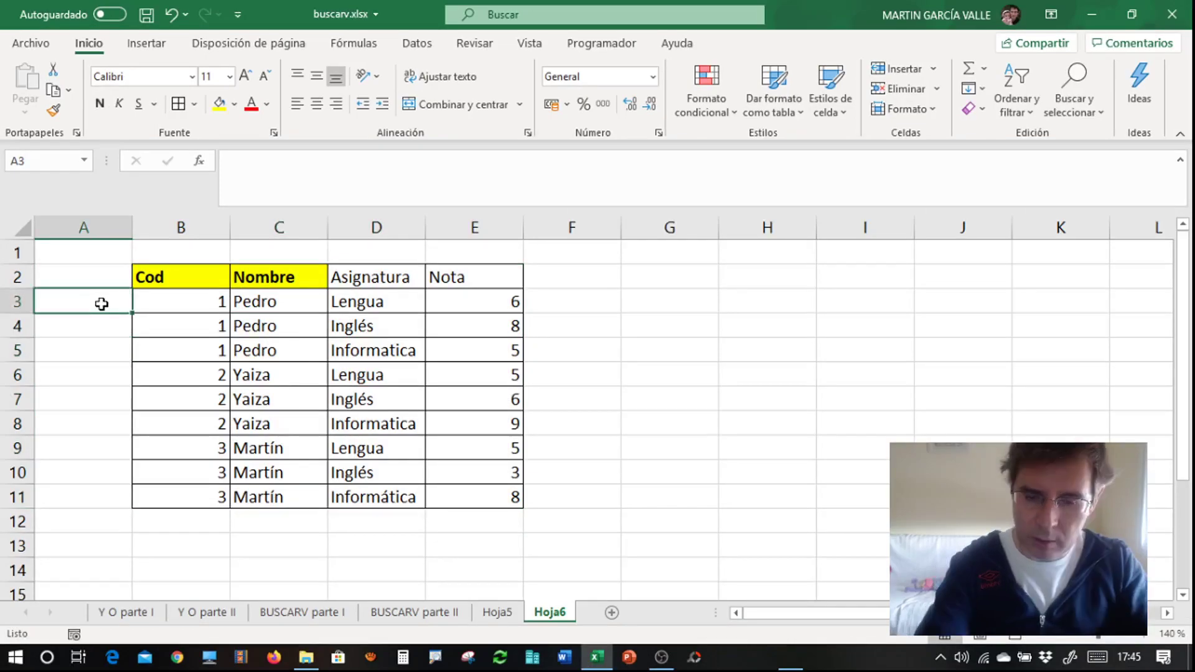
type("=")
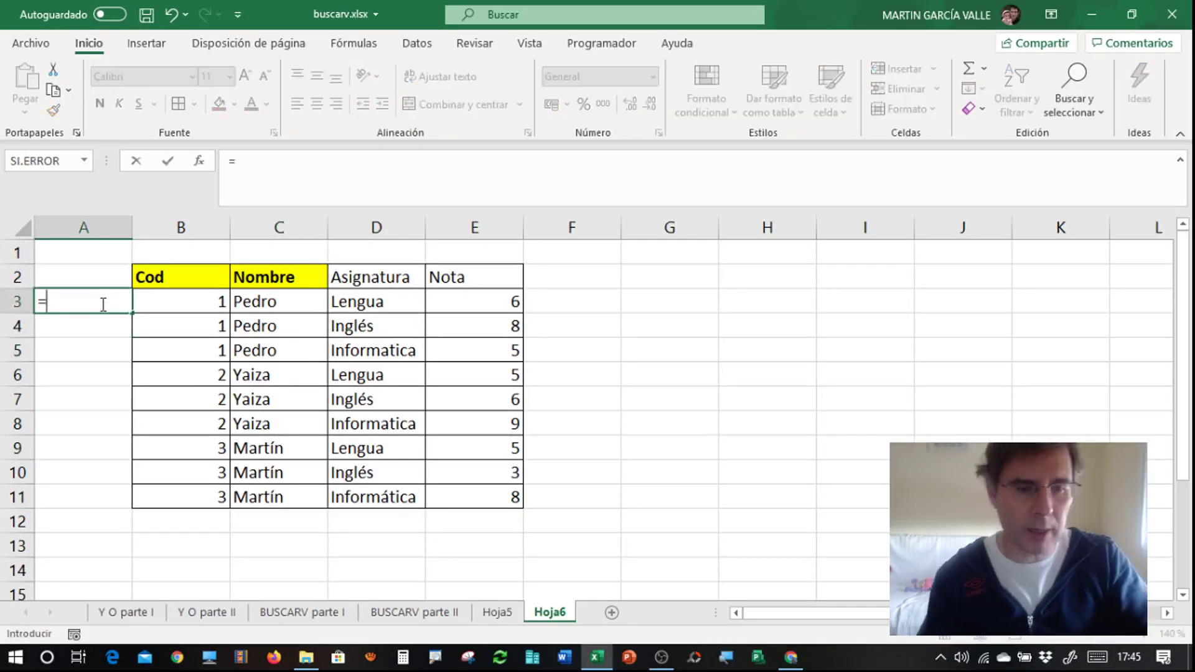
left_click(262, 300)
type("&")
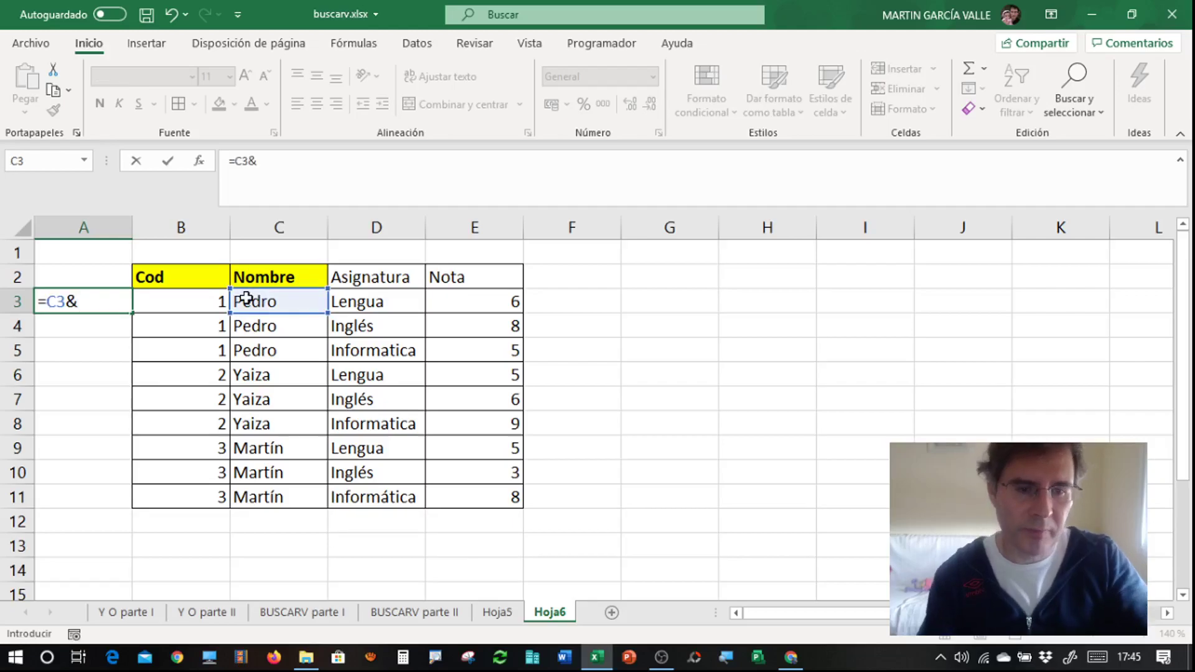
type("D3")
key("Return")
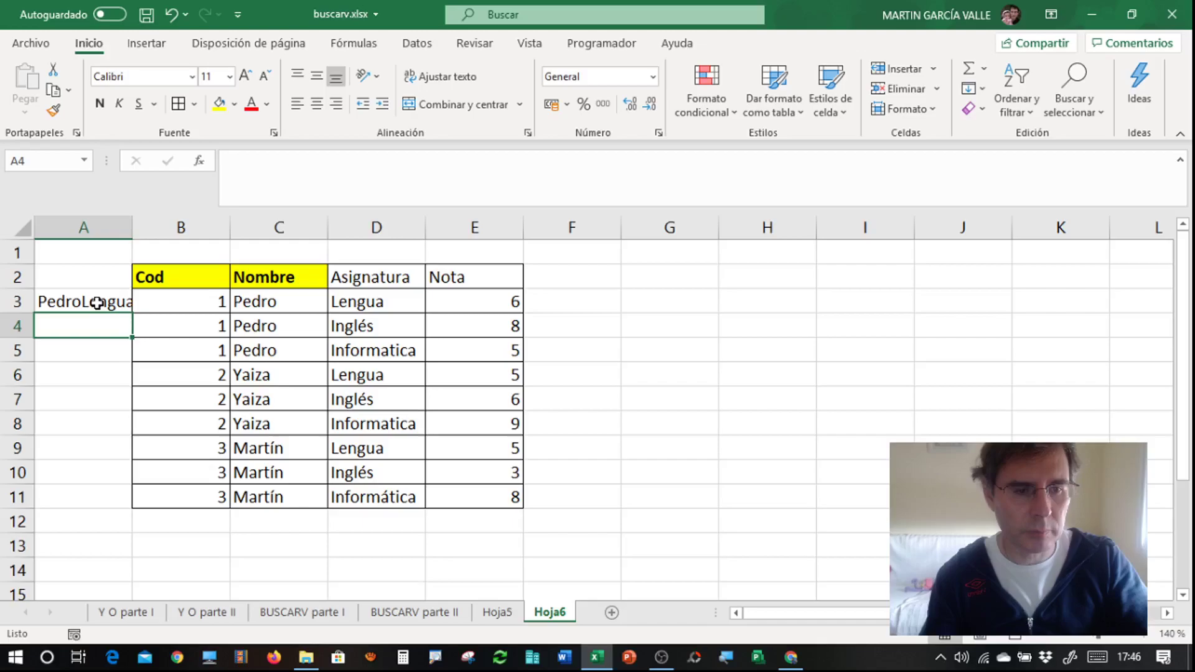
Fill the formula down to row 11 and autofit column A.
left_click(96, 302)
double_click(132, 313)
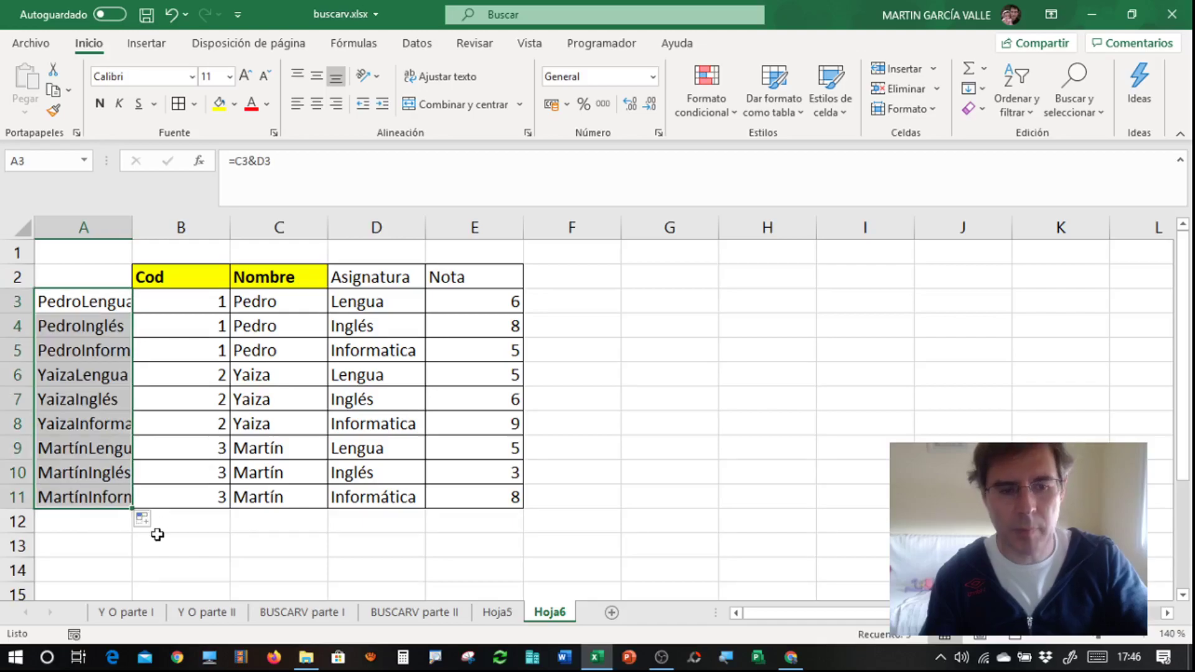
double_click(132, 228)
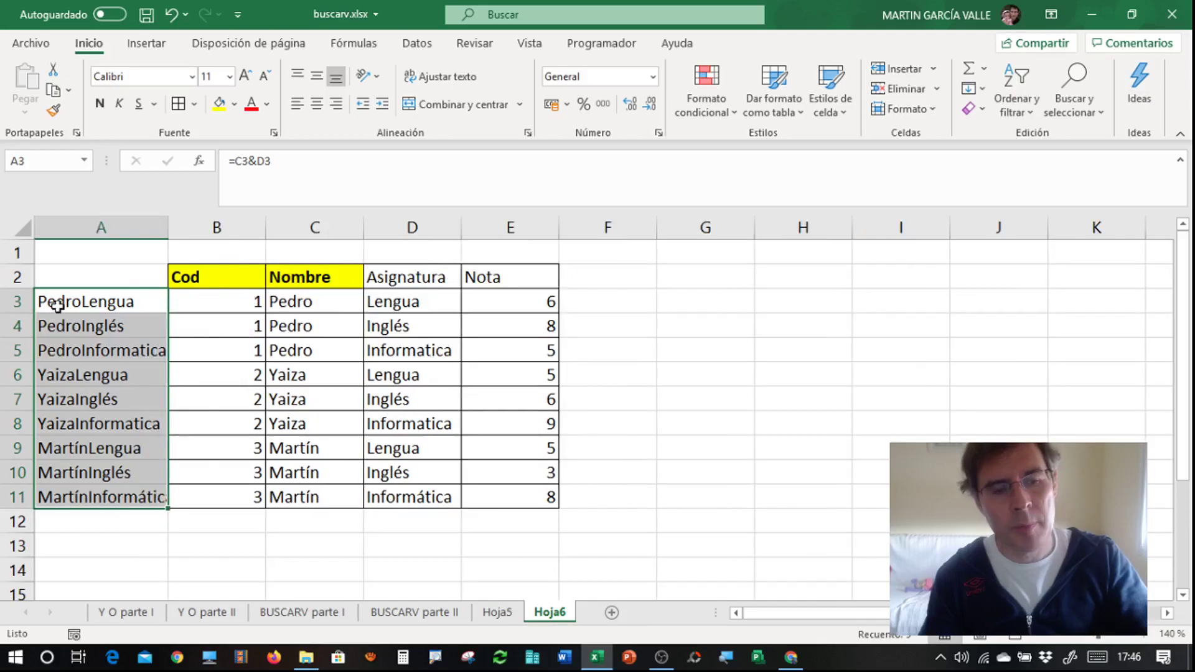
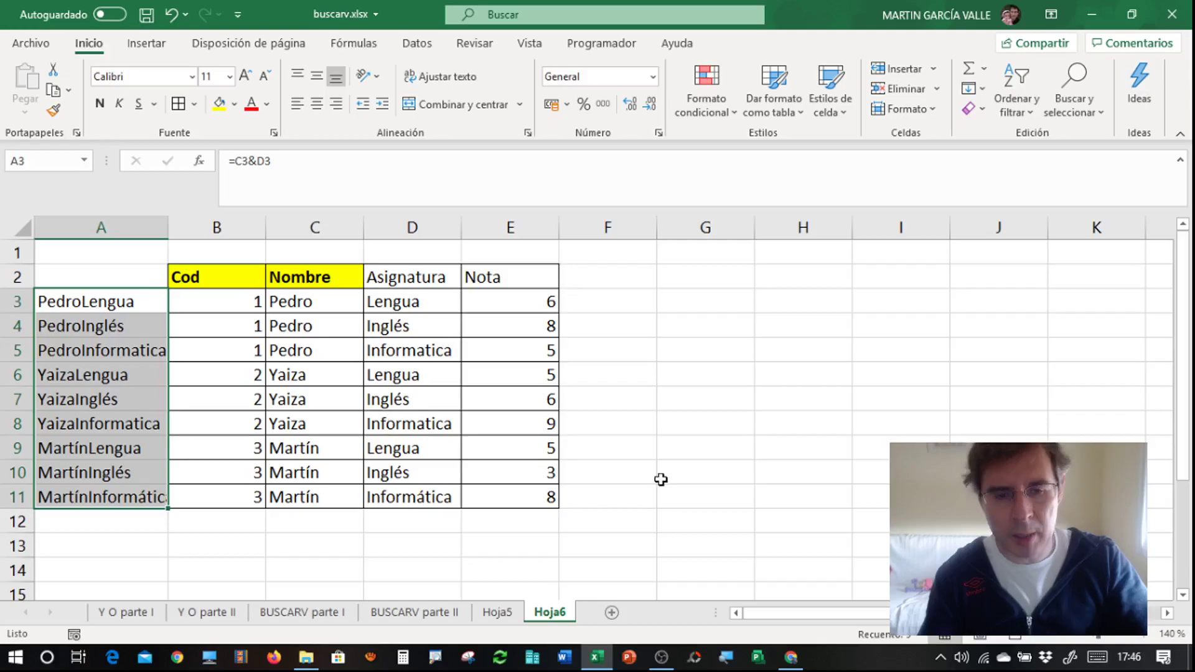
Enter the headings Nombre in G5 and Asignatura in H5 beside the grades table.
scroll(457, 493, "down", 1)
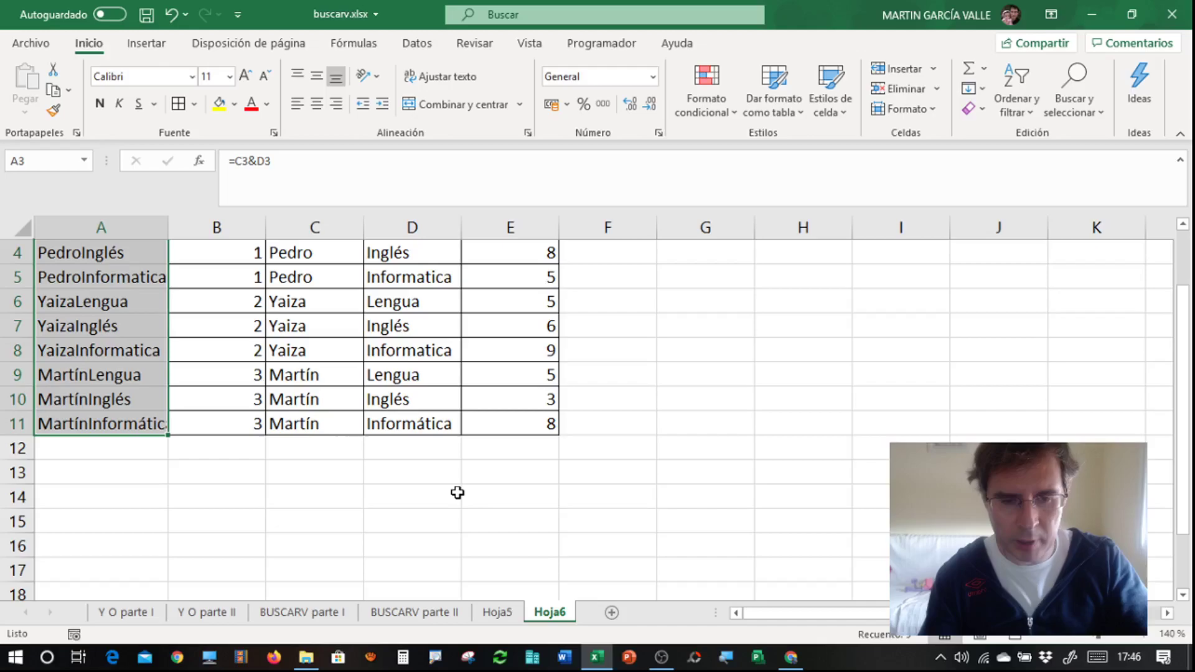
left_click(698, 277)
type("Nombre")
key("Tab")
type("Asignat")
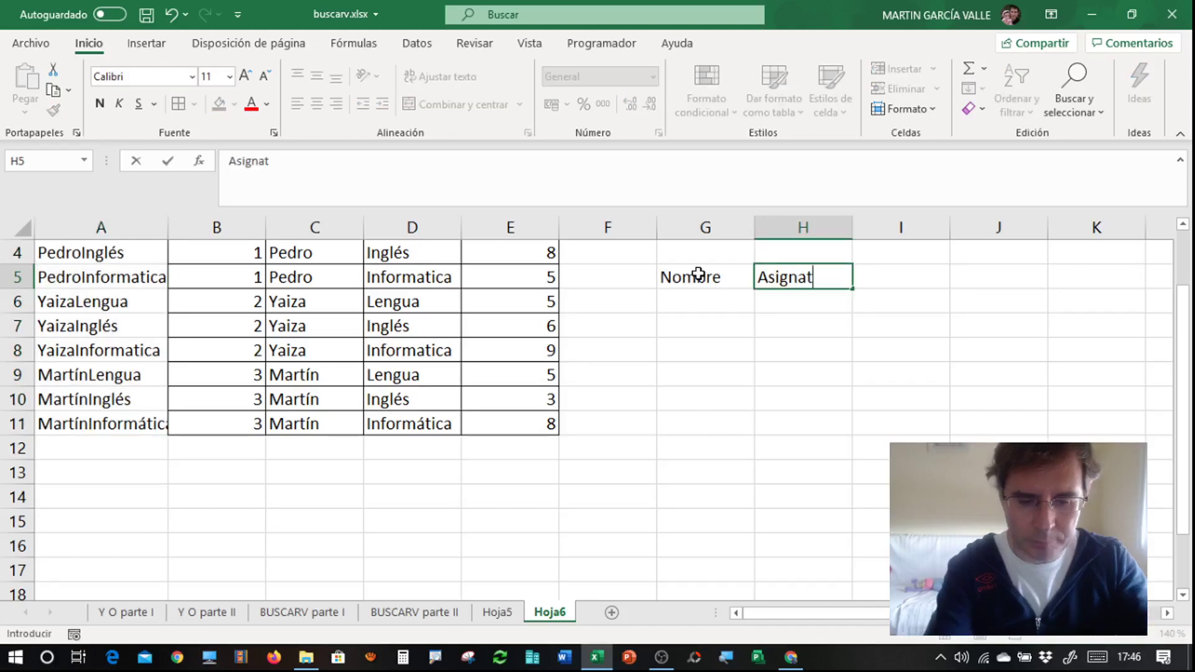
type("ura")
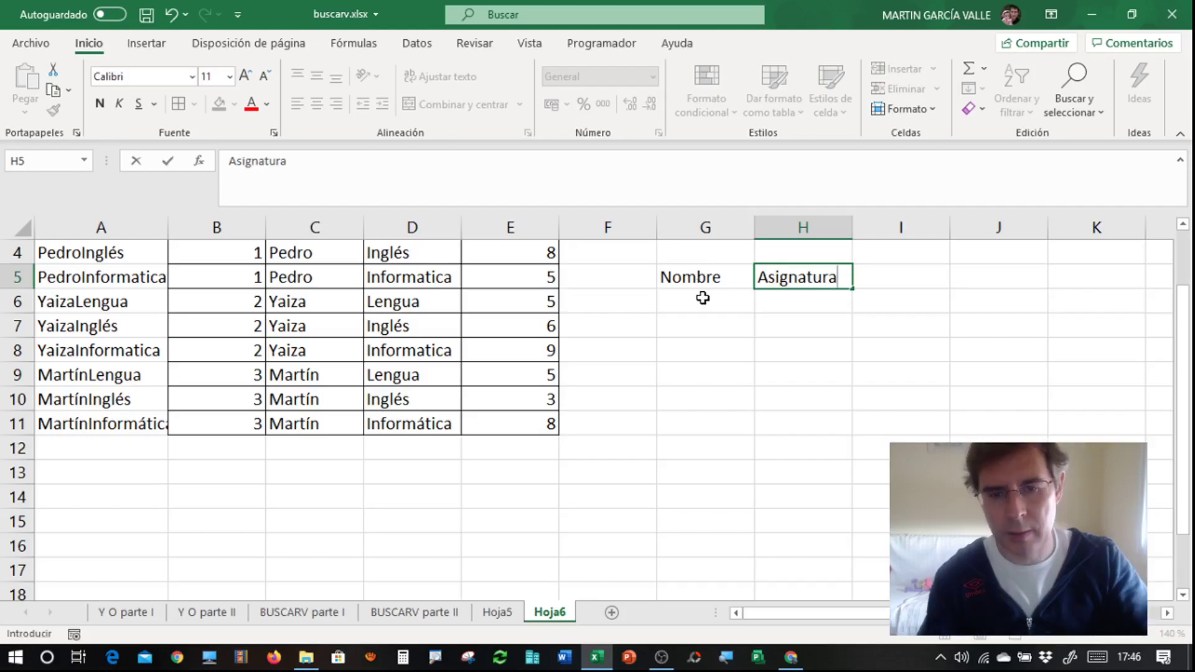
key("Return")
scroll(340, 408, "up", 1)
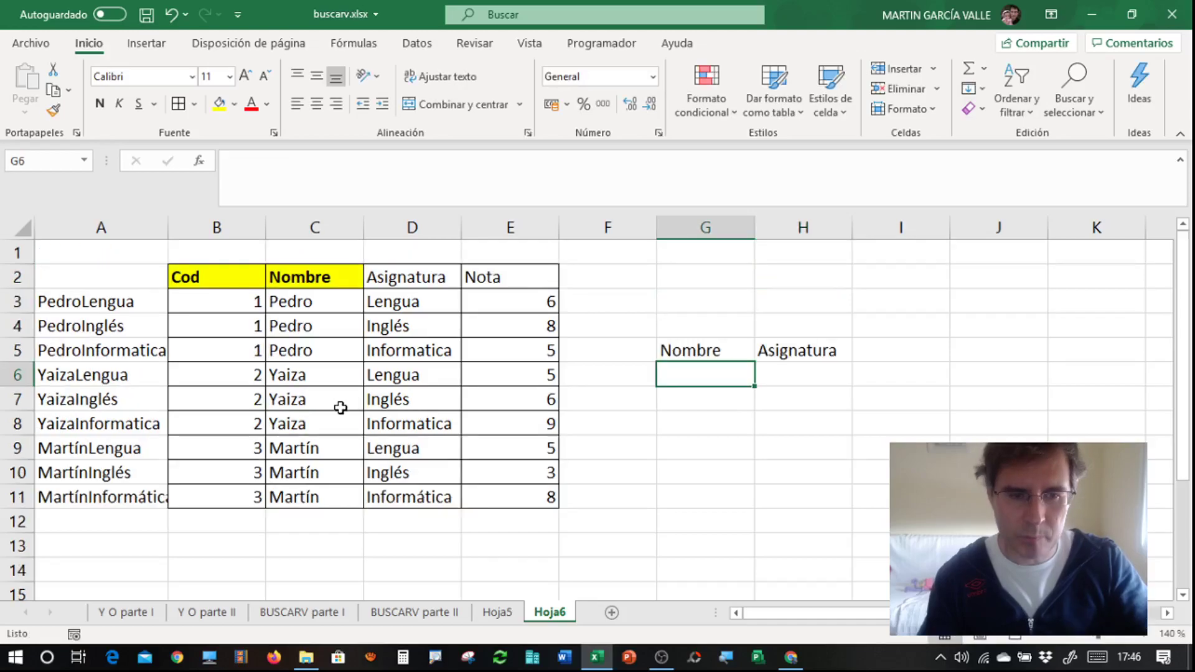
left_click(314, 302)
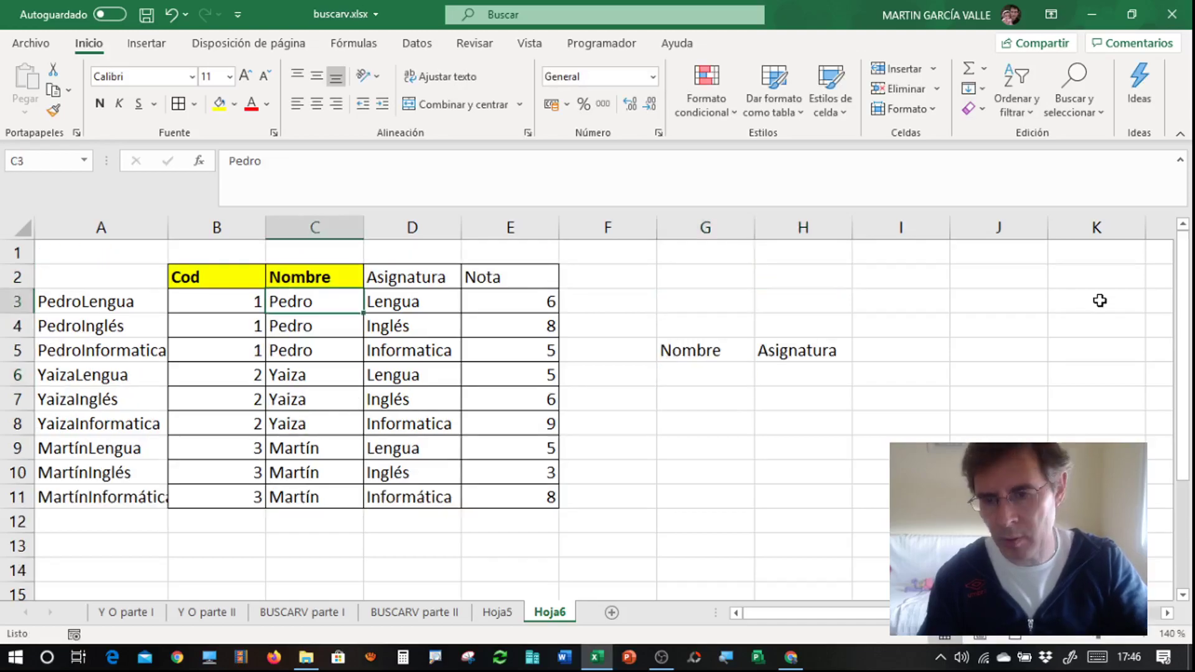
List the names Pedro, Yaiza and Martín in J3:J5.
left_click(1008, 301)
type("Ped")
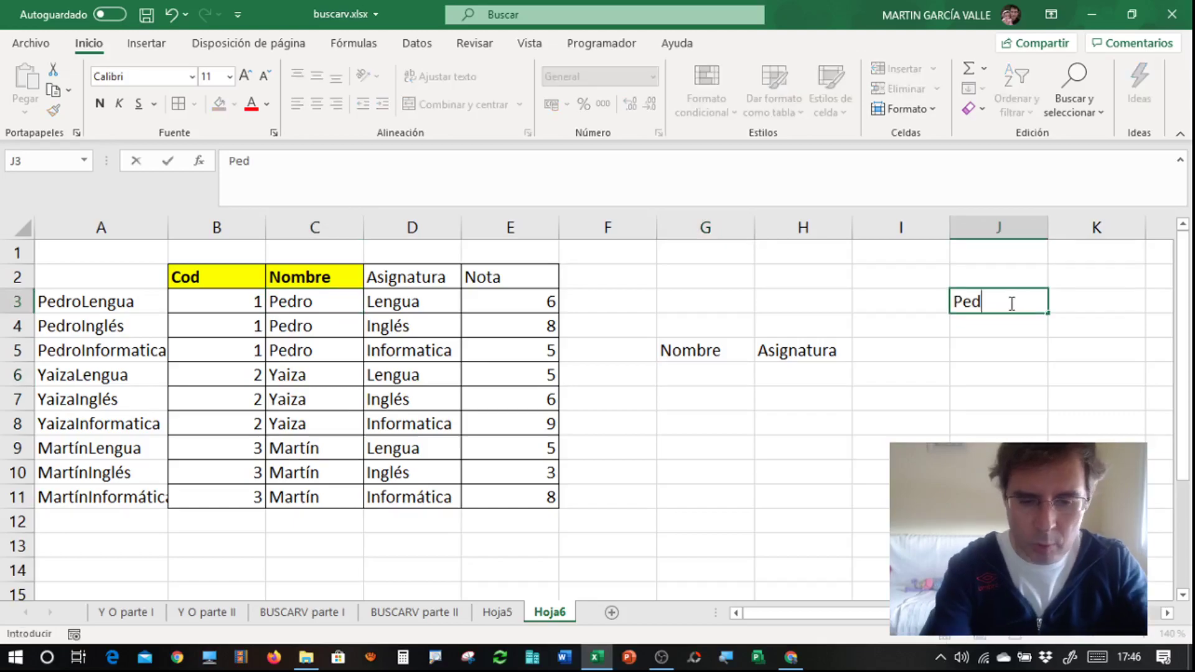
type("ro")
key("Return")
type("Ya")
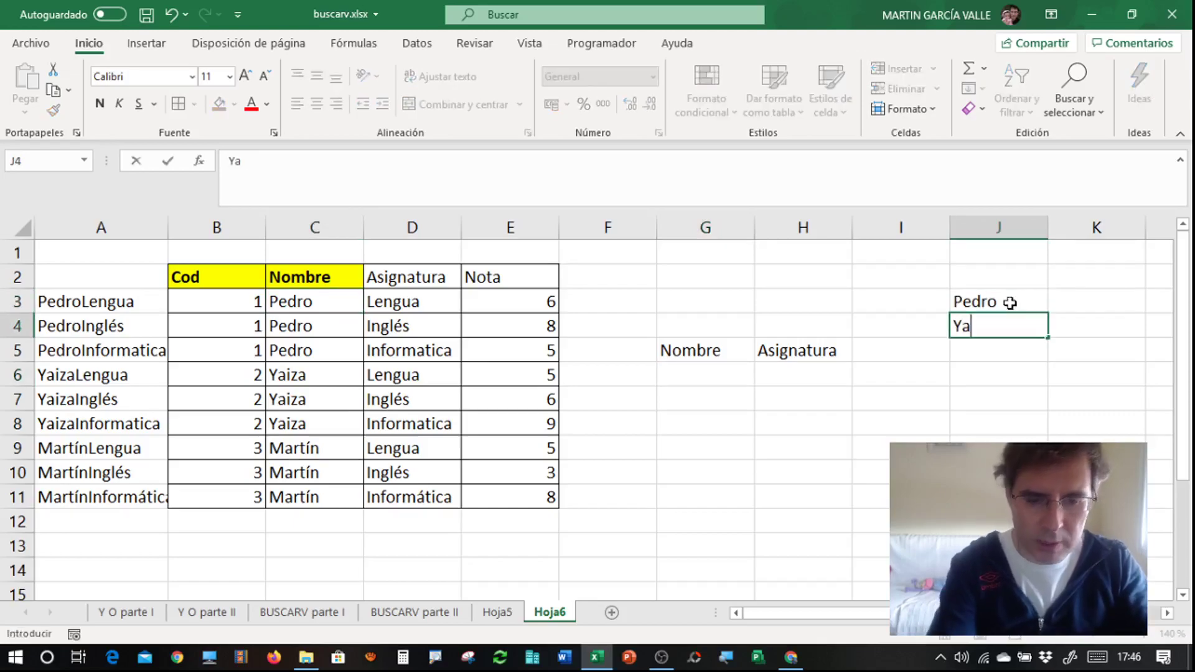
type("iza")
key("Return")
type("Ma")
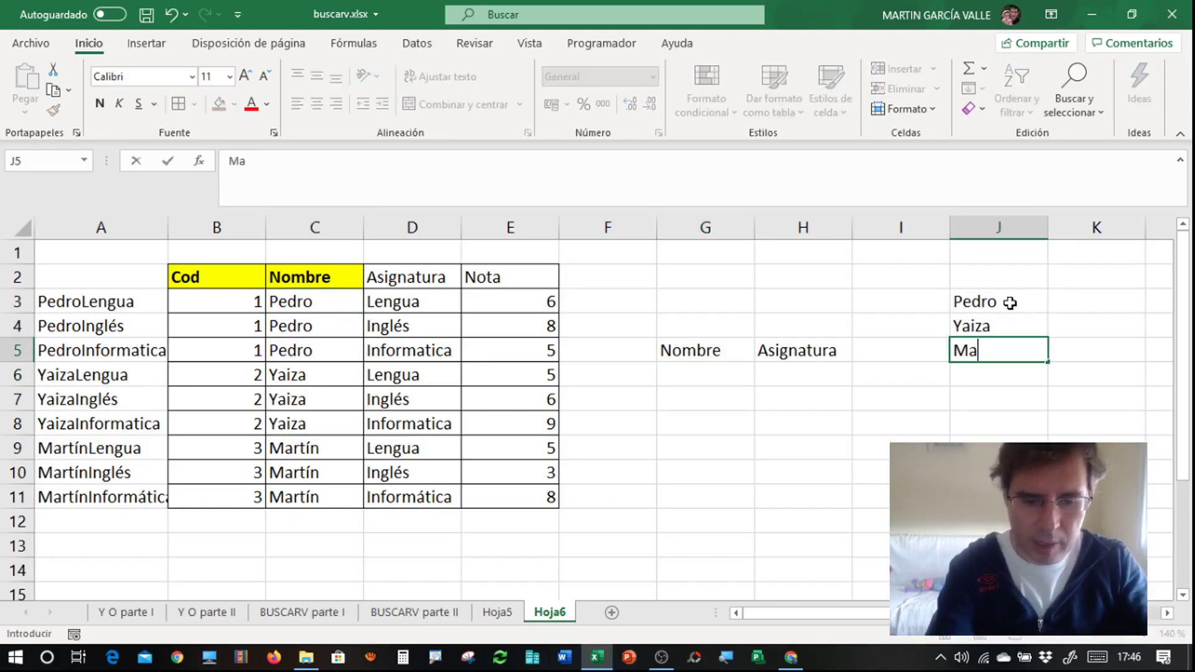
type("rtín")
key("Return")
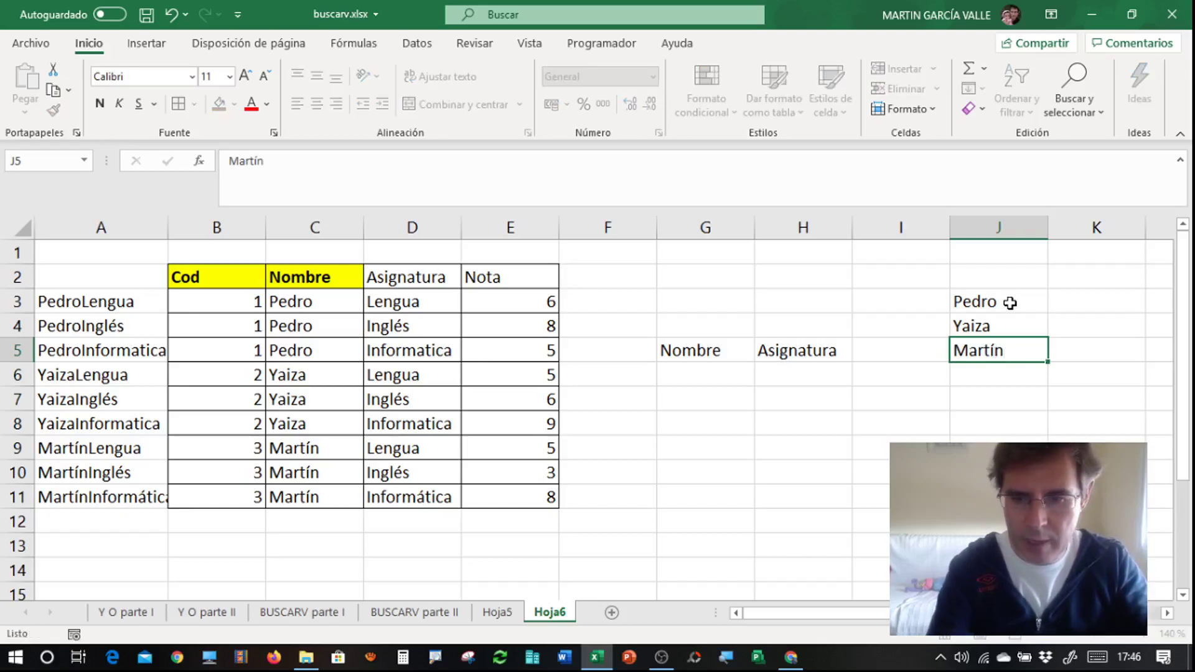
Copy the subjects from D3:D5 into K3:K5 beside the names.
left_click(1076, 302)
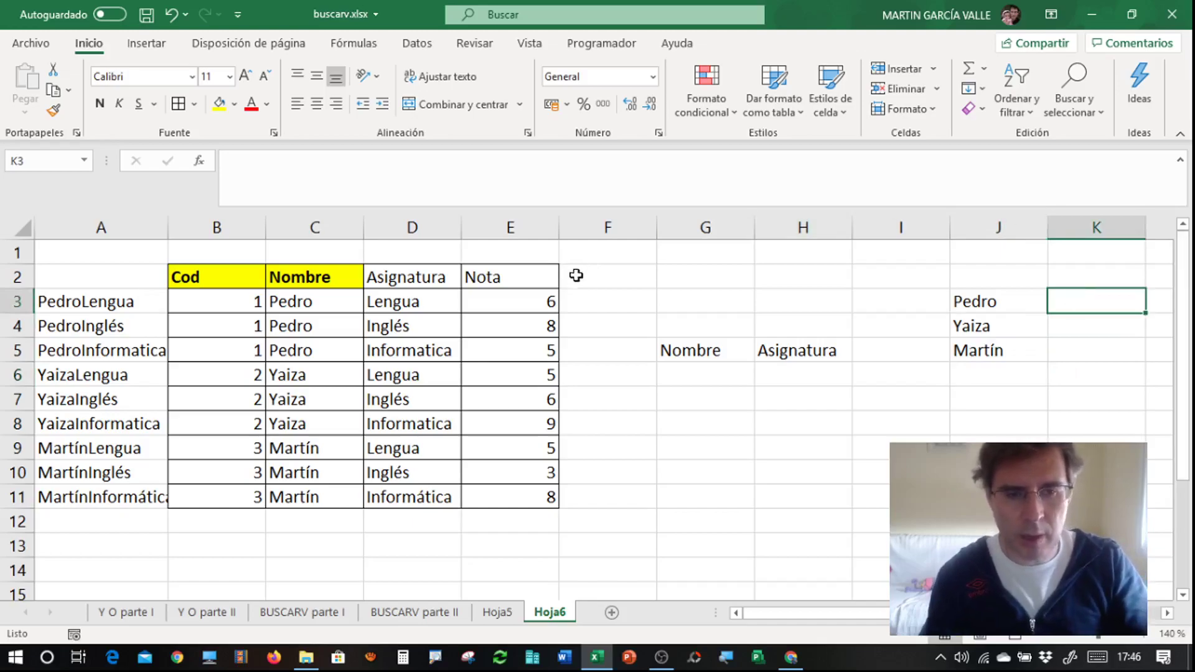
left_click_drag(406, 301, 414, 351)
key("ctrl+c")
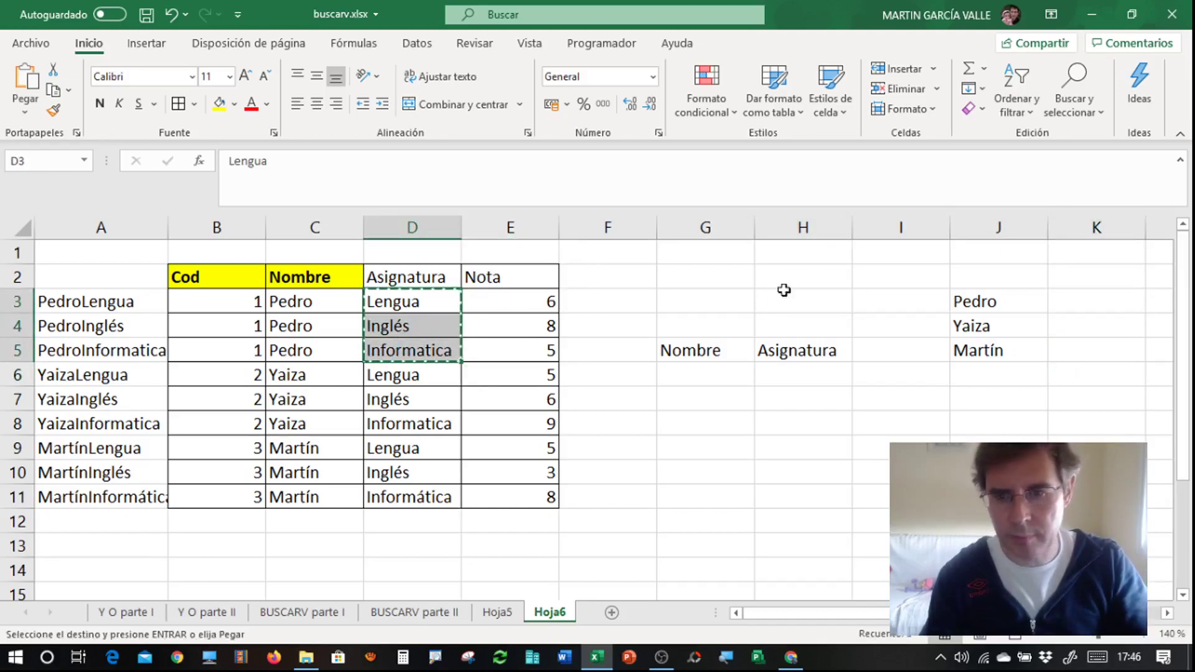
left_click(1069, 295)
key("ctrl+v")
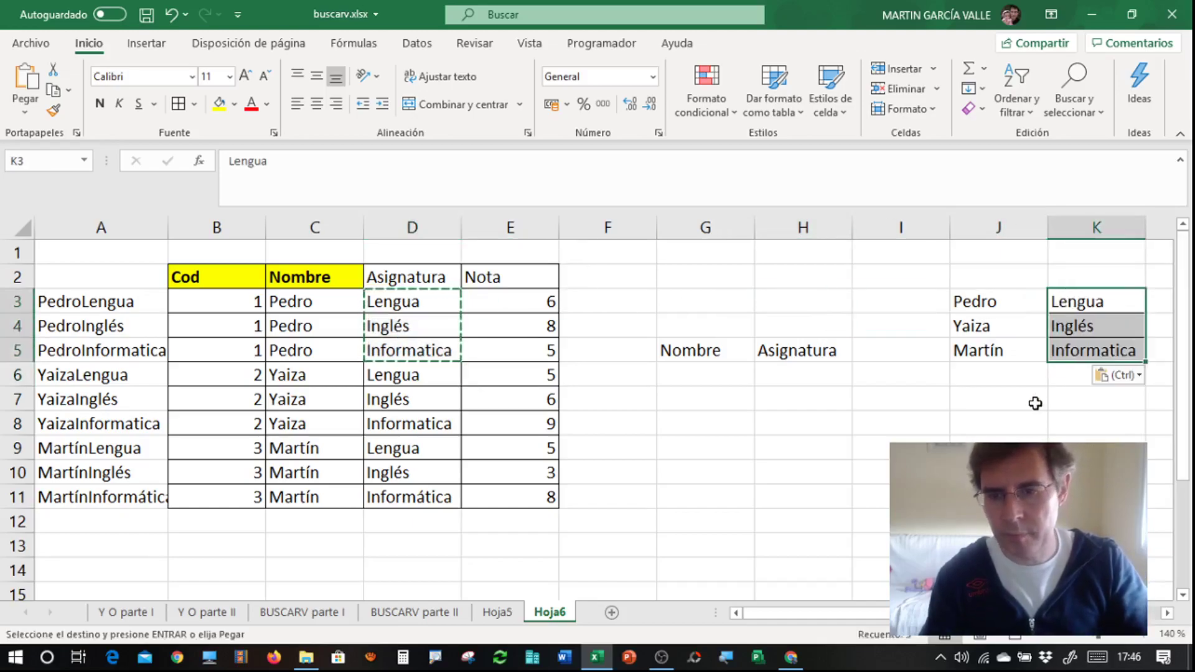
Apply borders to the J3:K5 lists and to cells G6:H6.
left_click(1036, 403)
left_click_drag(705, 384, 800, 376)
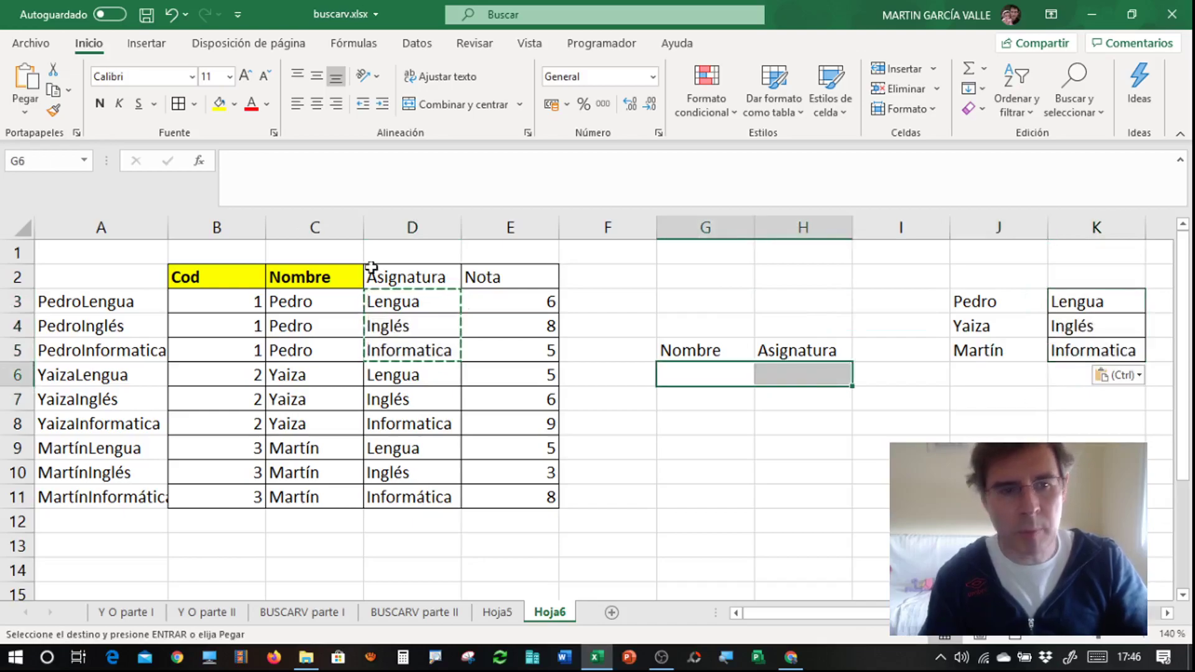
left_click(179, 104)
left_click(715, 377)
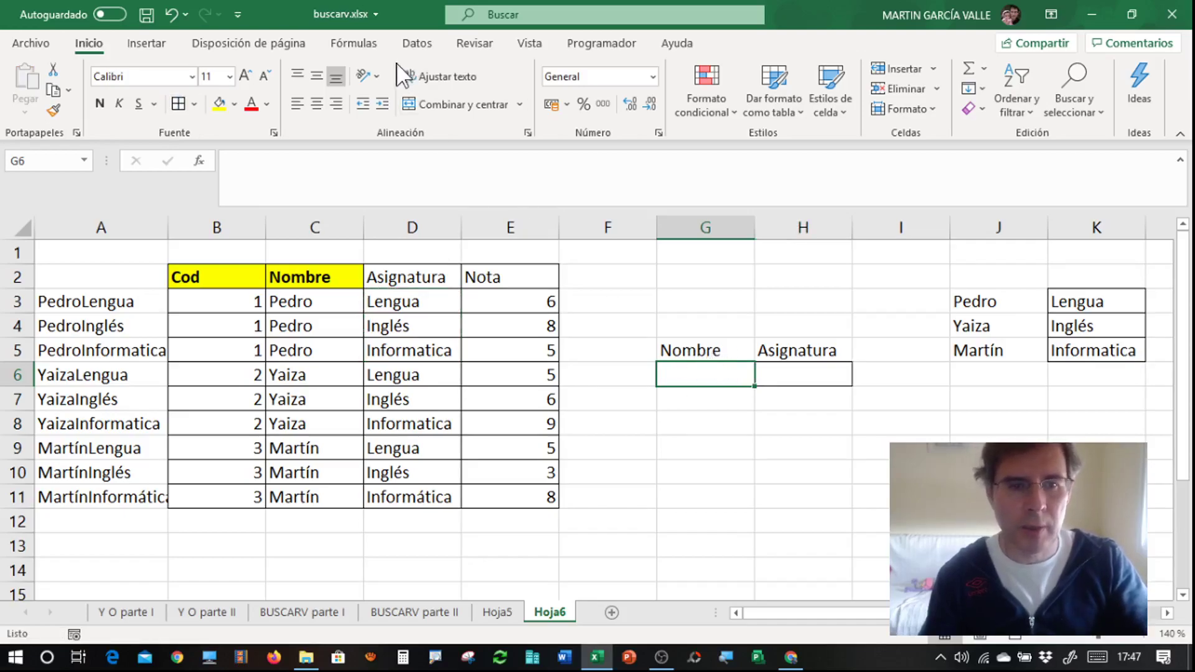
Give G6 a List data validation with source =$J$3:$J$5.
left_click(416, 44)
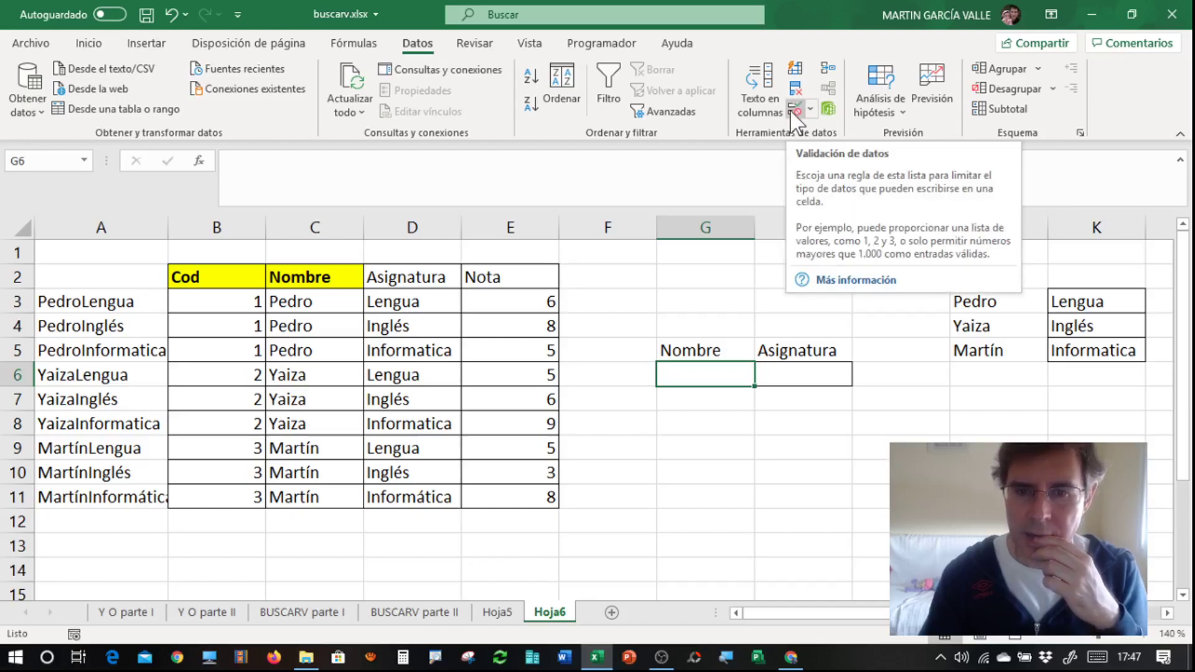
left_click(810, 111)
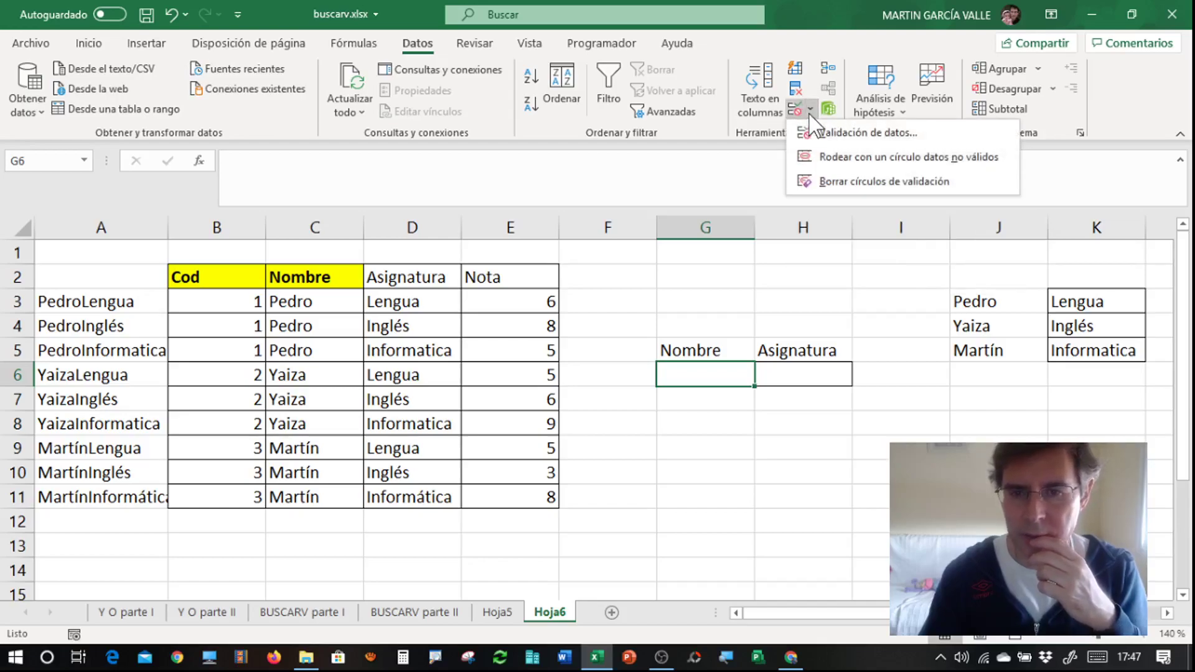
left_click(834, 132)
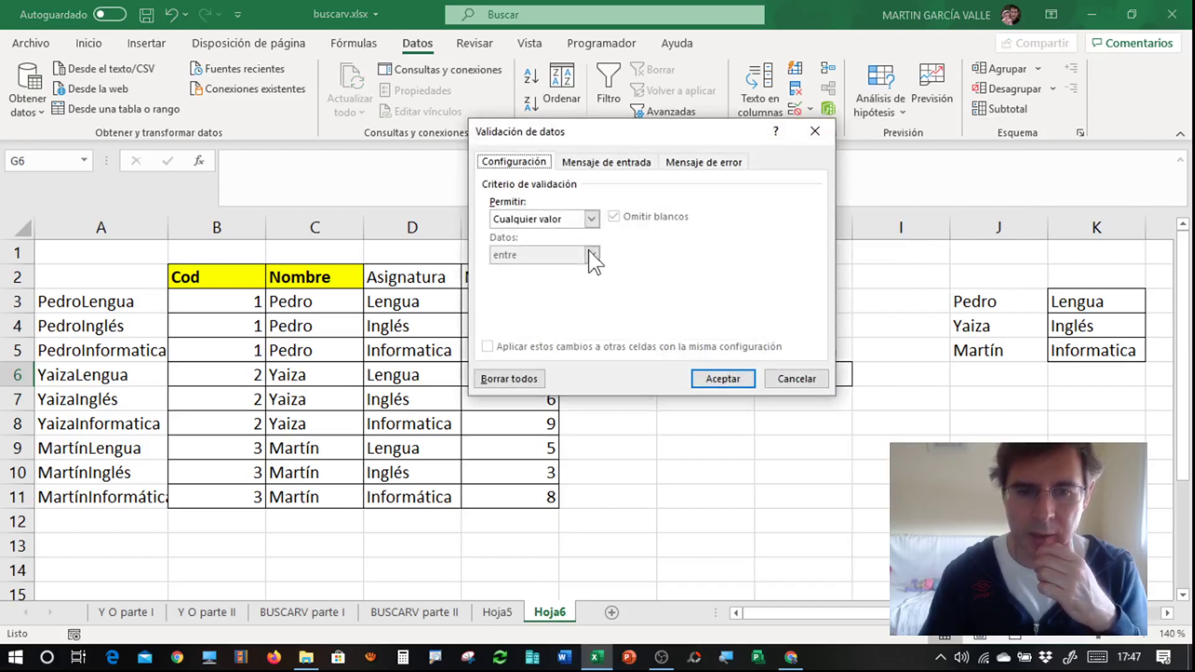
left_click(592, 219)
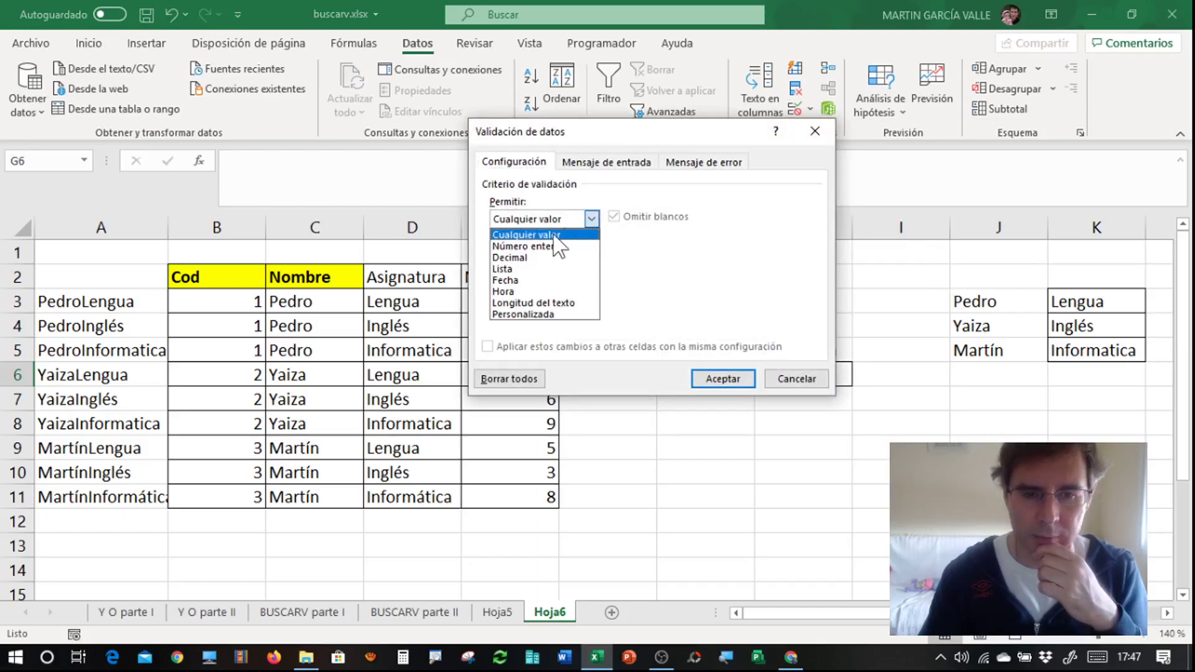
left_click(531, 265)
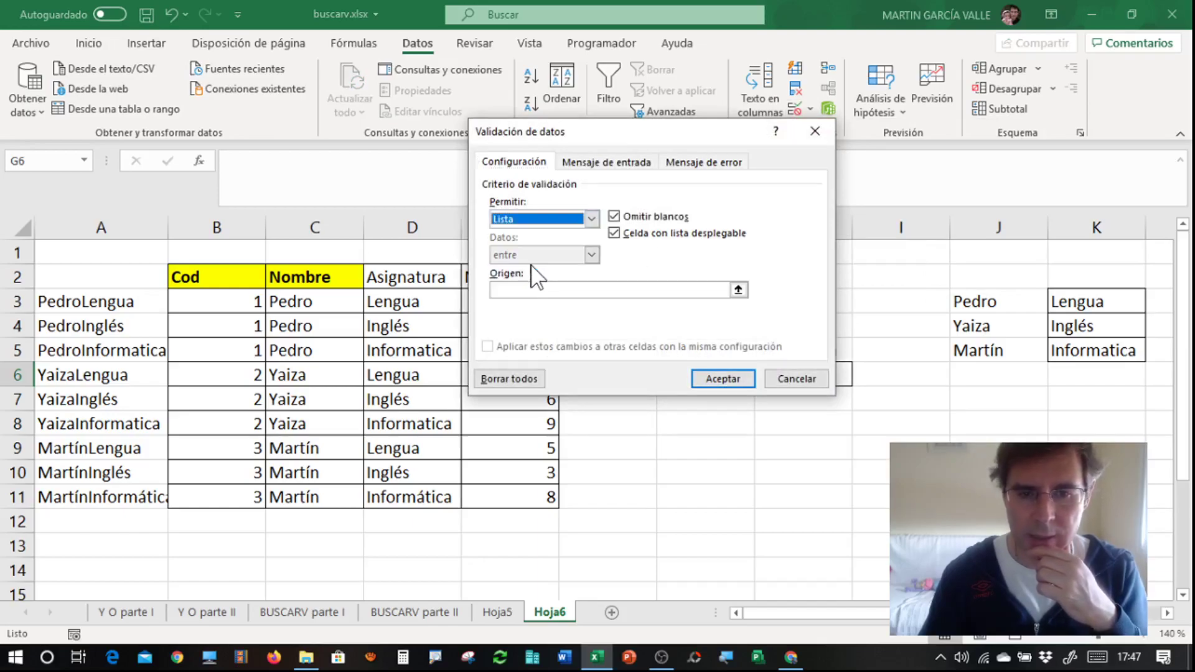
left_click(738, 289)
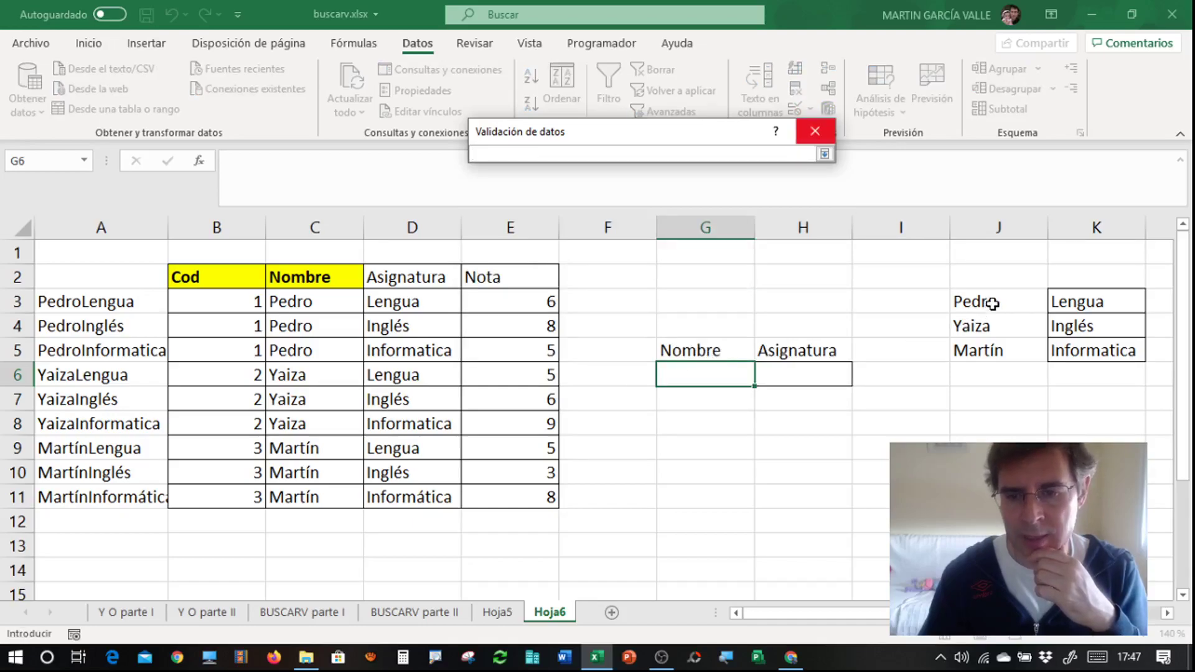
left_click_drag(992, 304, 994, 350)
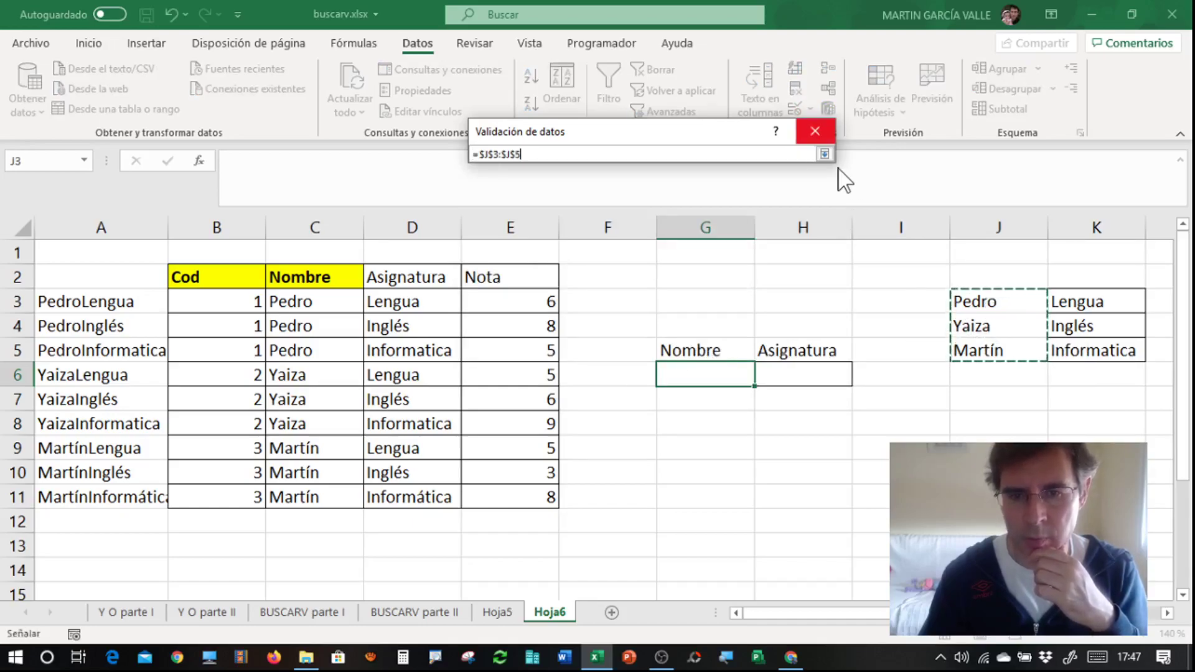
left_click(824, 154)
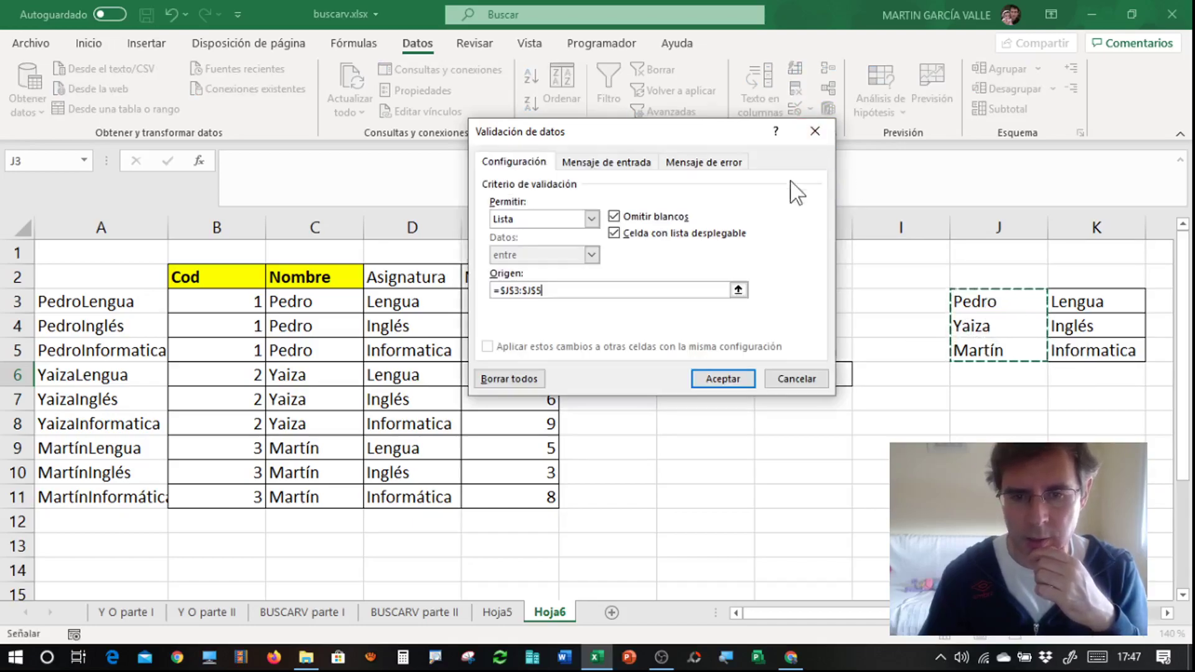
left_click(722, 378)
left_click(775, 448)
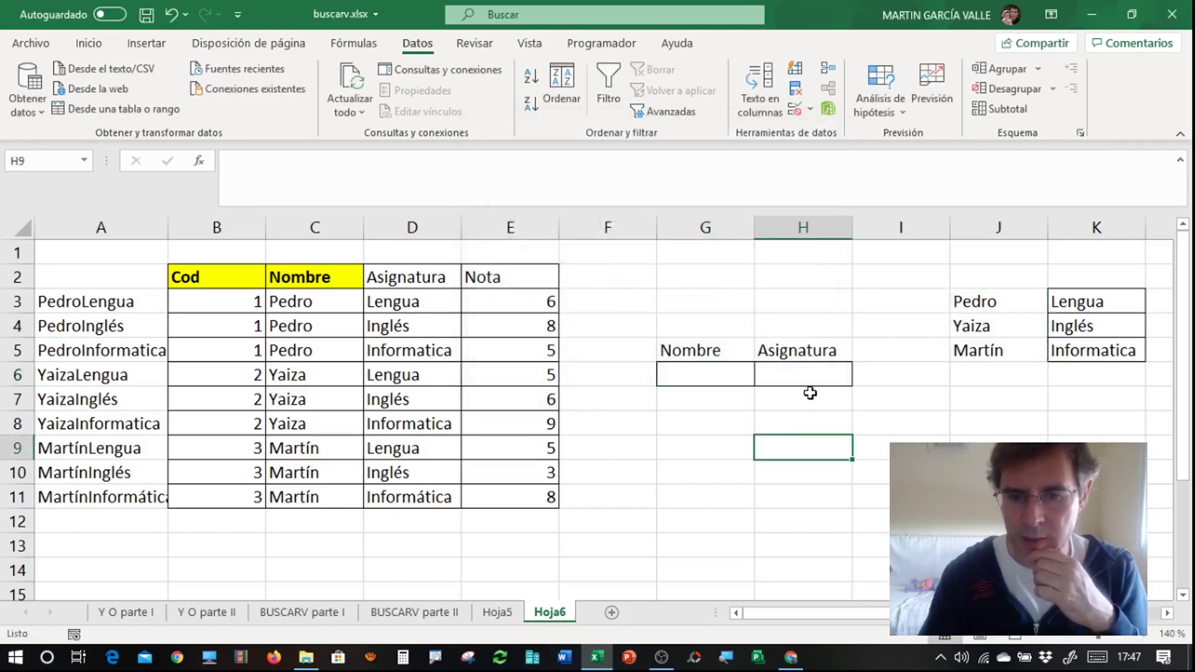
Pick Pedro from G6's new dropdown list.
left_click(739, 380)
left_click(762, 377)
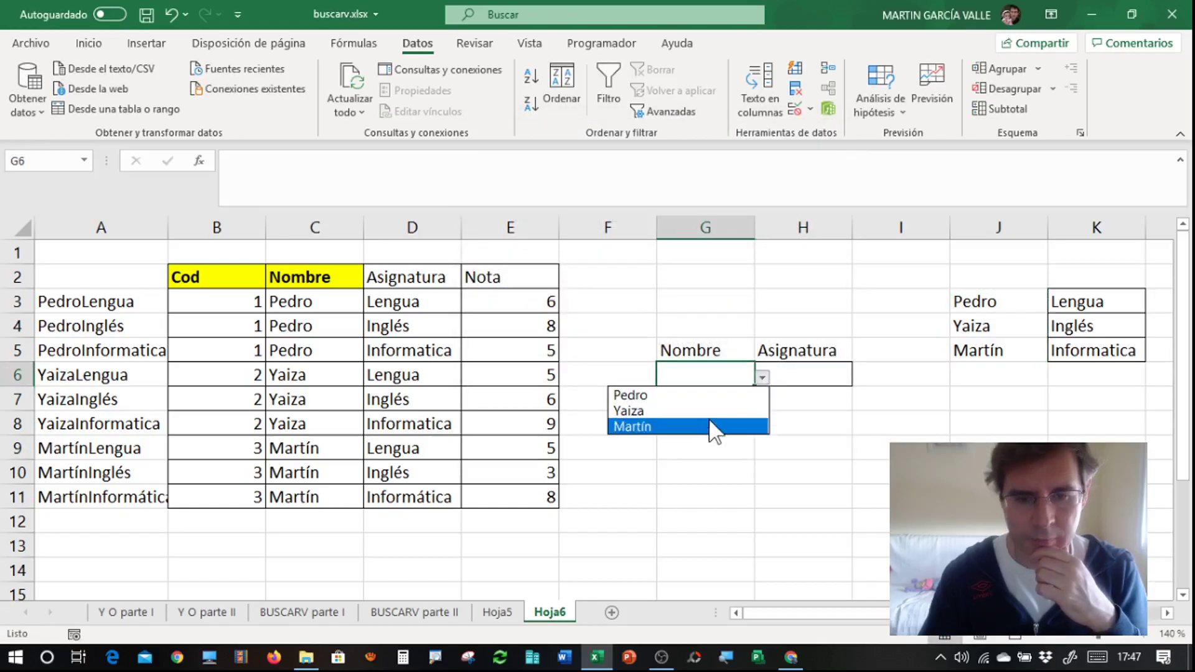
left_click(716, 398)
left_click(759, 423)
Give H6 a List data validation with source =$K$3:$K$5.
left_click(796, 374)
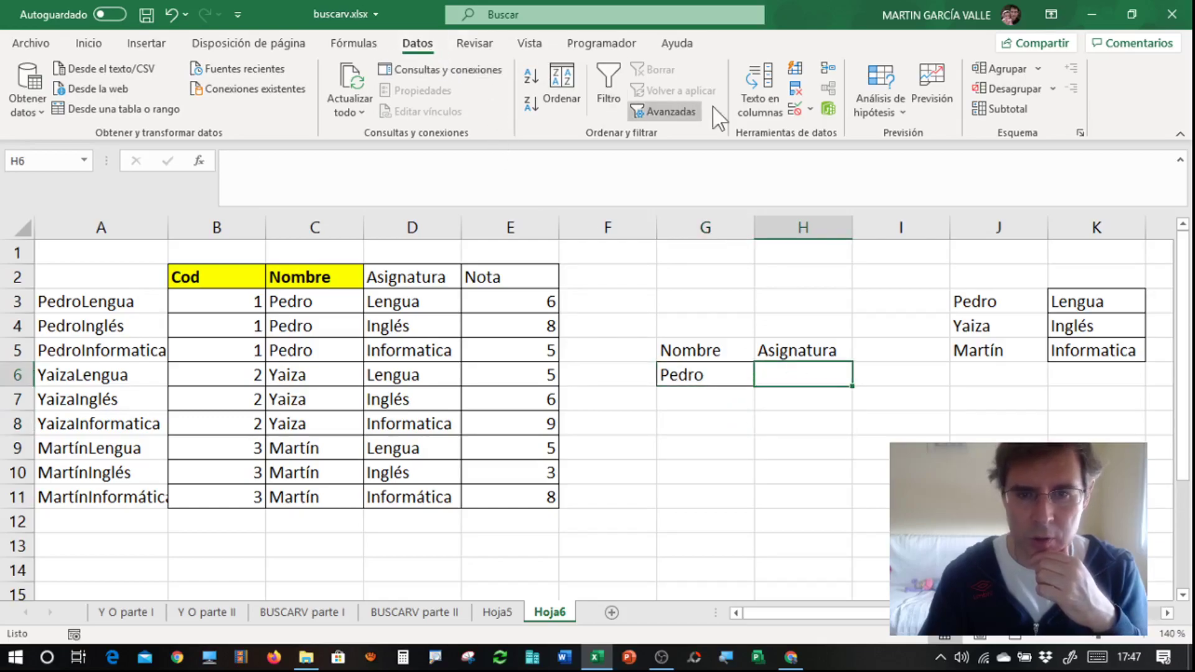
left_click(812, 112)
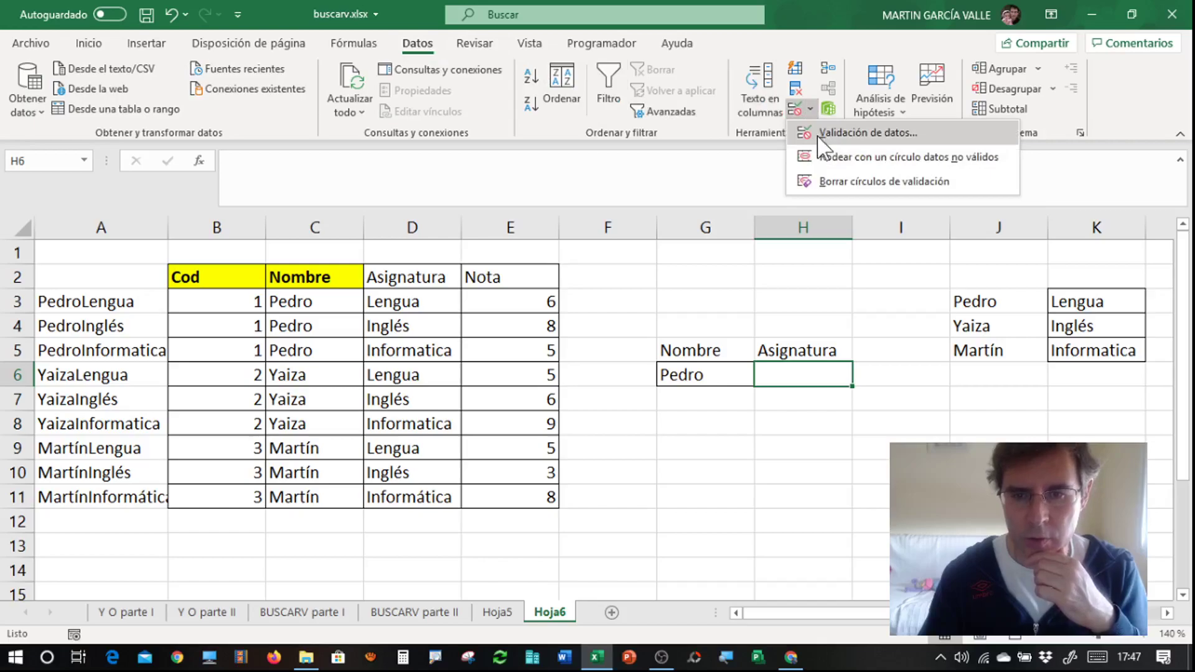
left_click(816, 129)
left_click(591, 218)
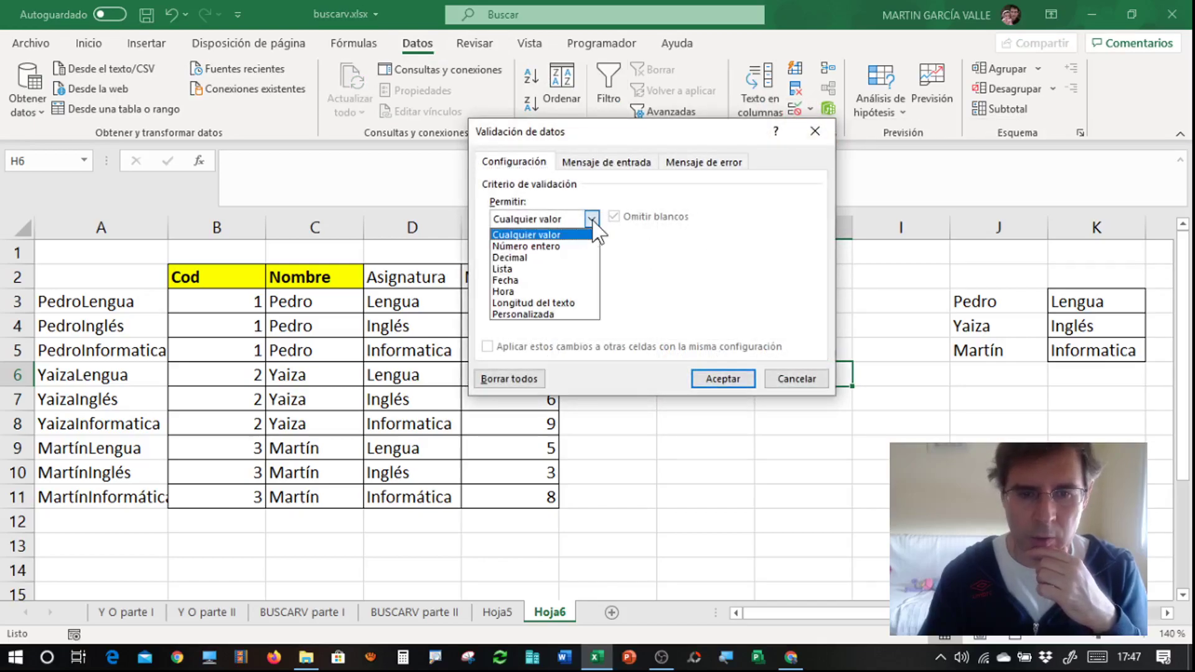
left_click(522, 268)
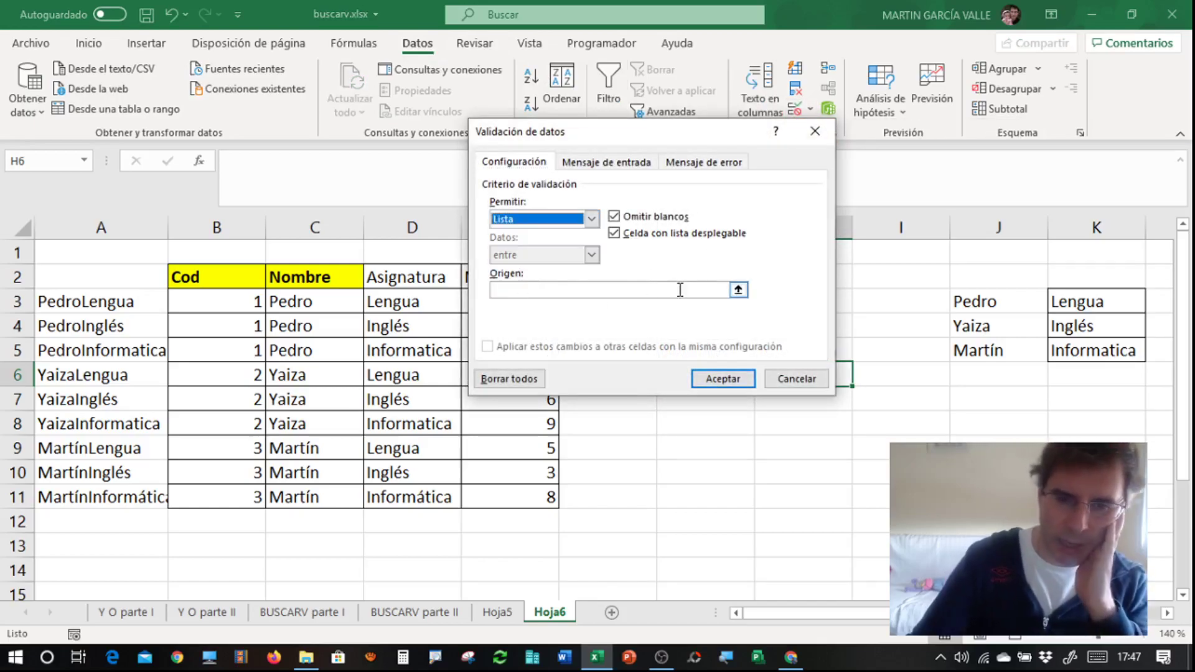
left_click(739, 290)
left_click_drag(1089, 301, 1081, 341)
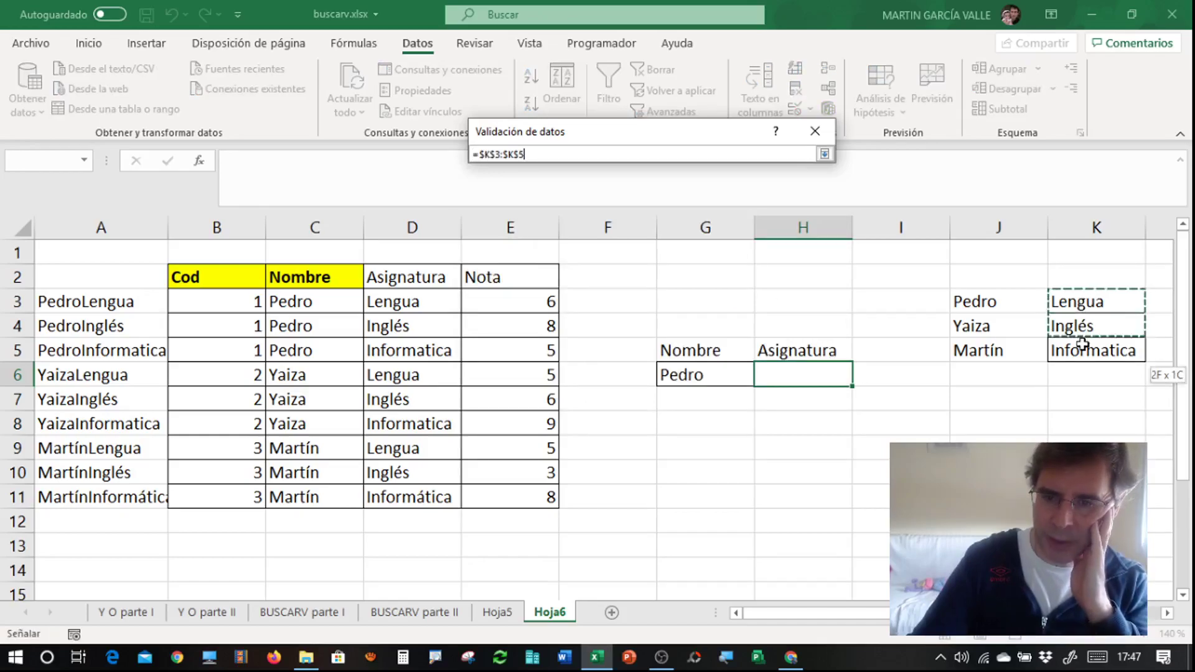
left_click(824, 154)
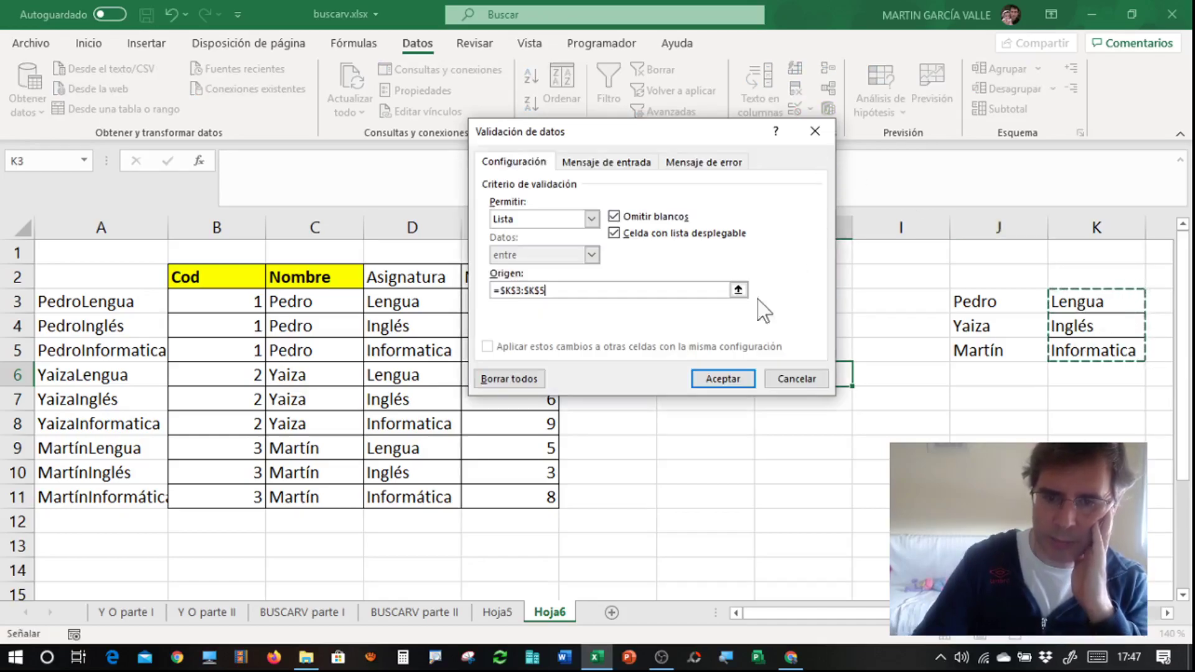
left_click(711, 378)
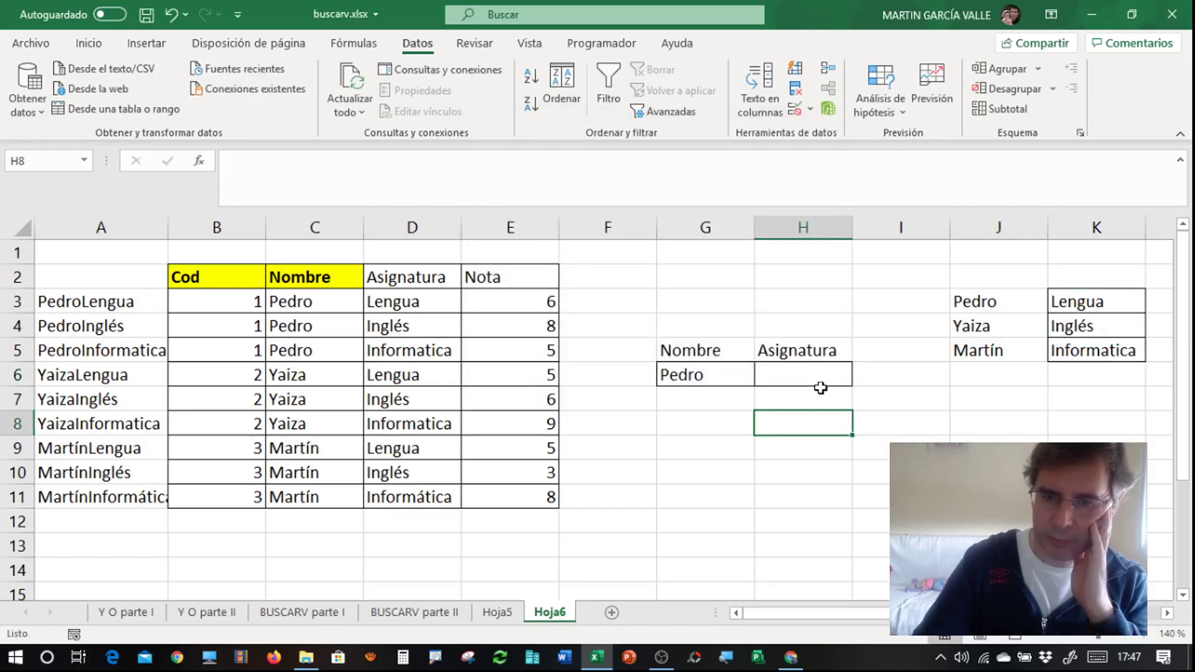
Choose Lengua from H6's subject dropdown.
left_click(860, 379)
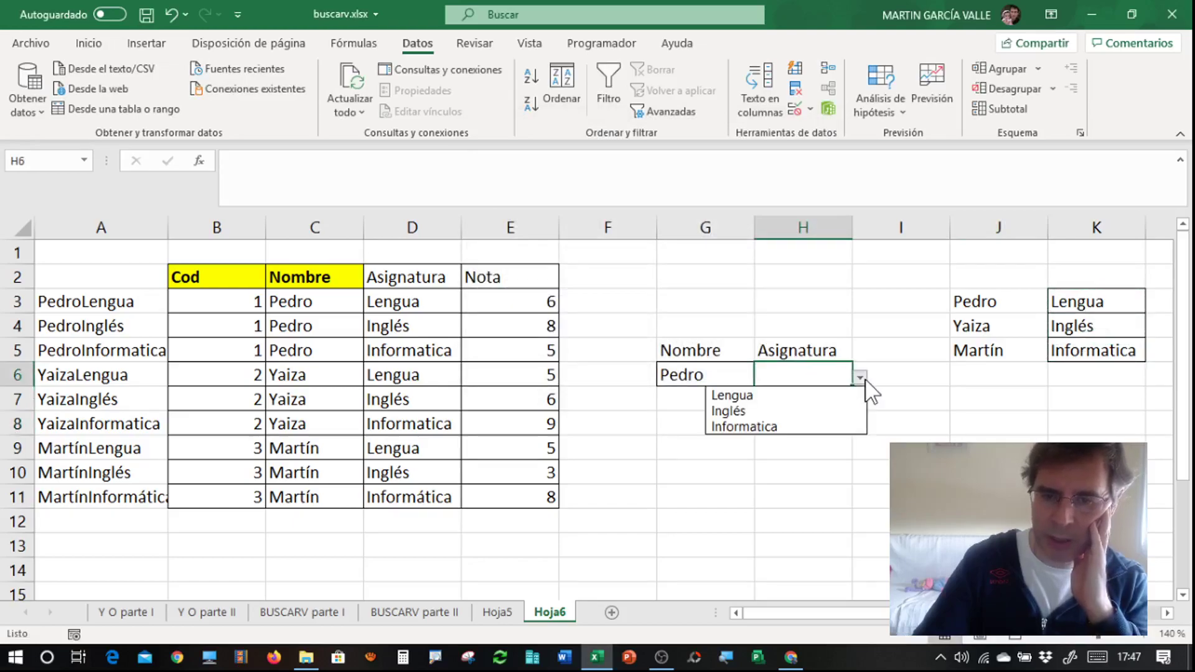
left_click(788, 396)
left_click(792, 442)
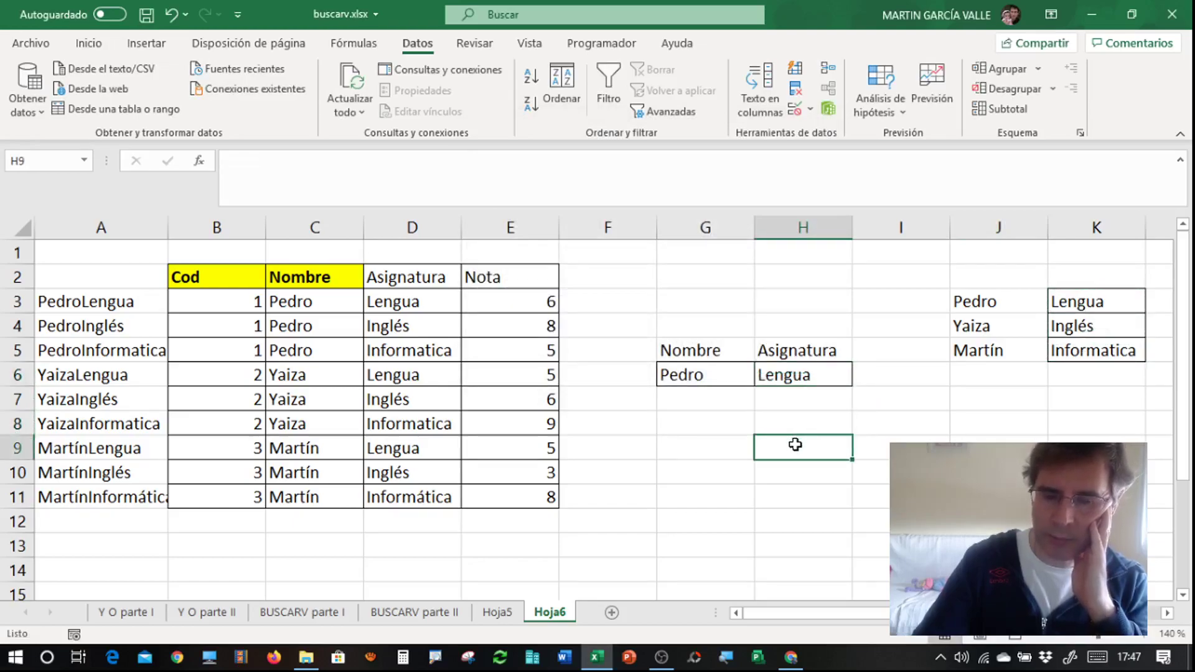
Label G8 as Nota and begin a =BUSCARV( formula in G9.
left_click(692, 427)
type("No")
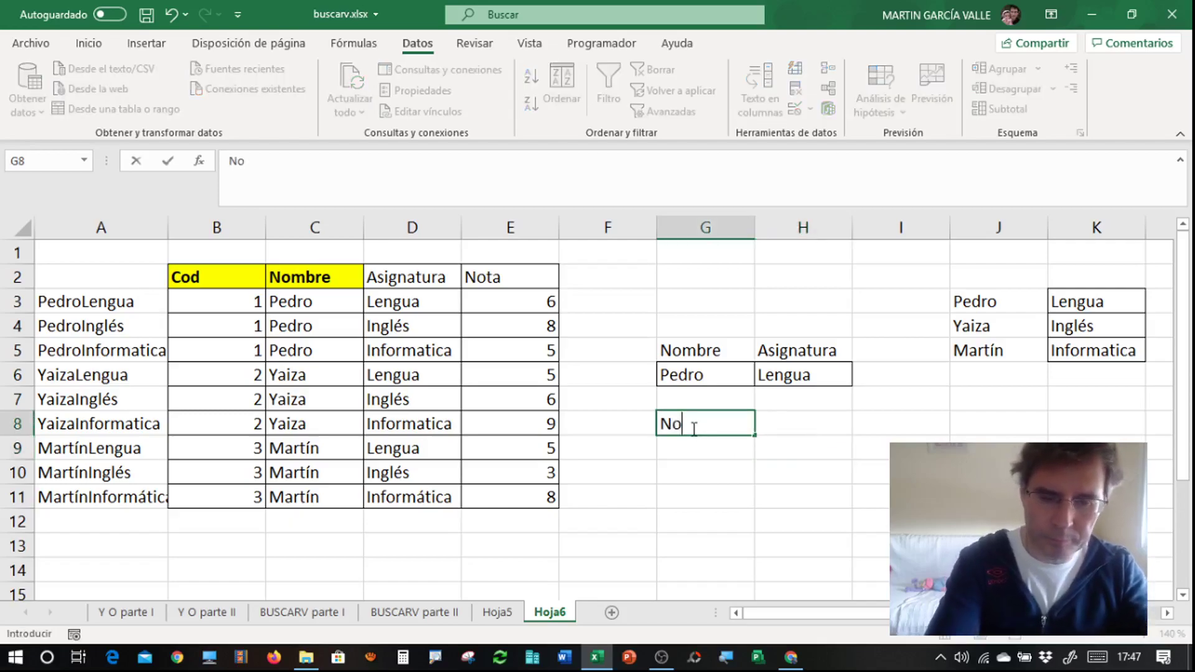
type("ta")
left_click(688, 448)
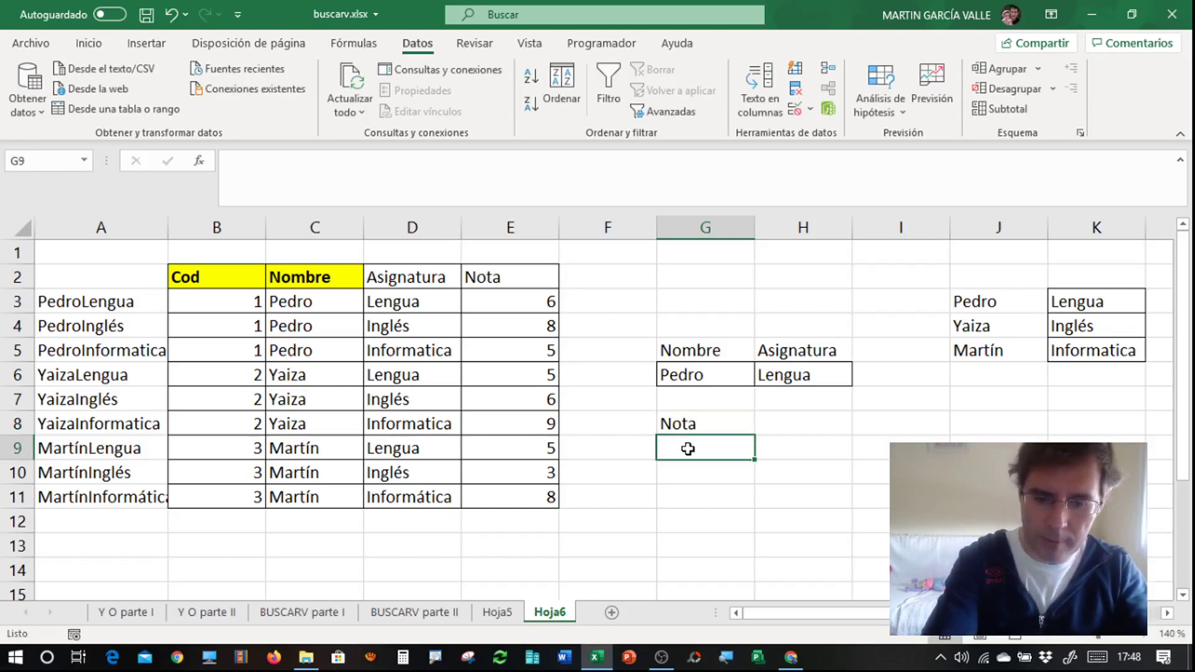
type("=BUSCARV")
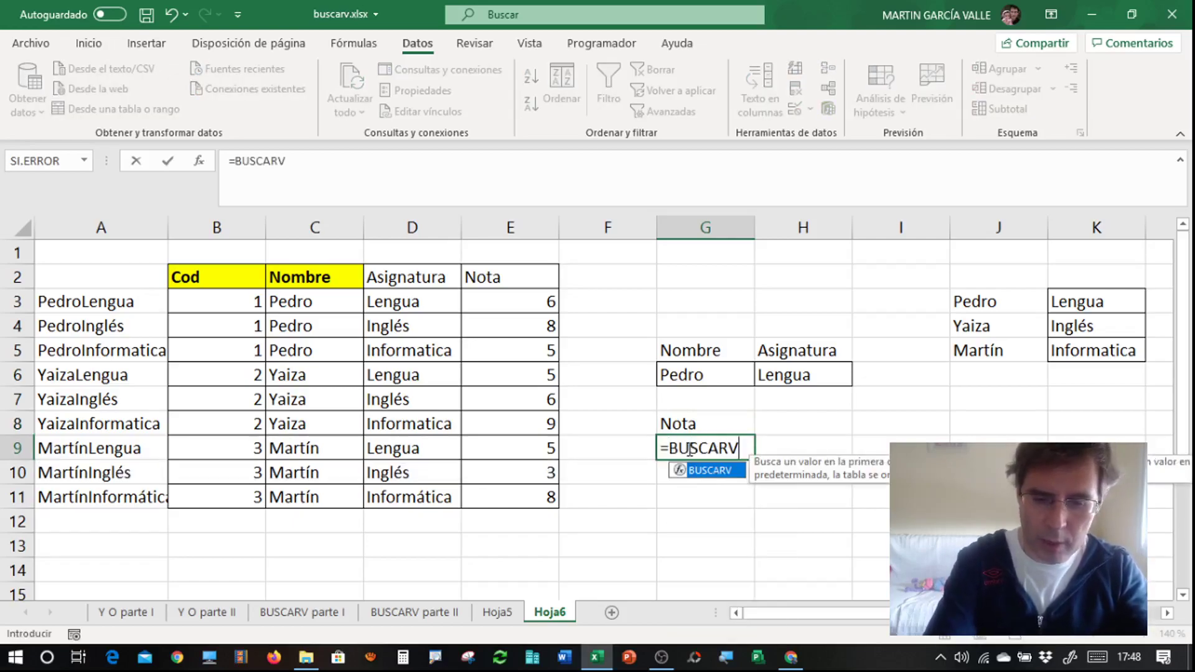
type("(")
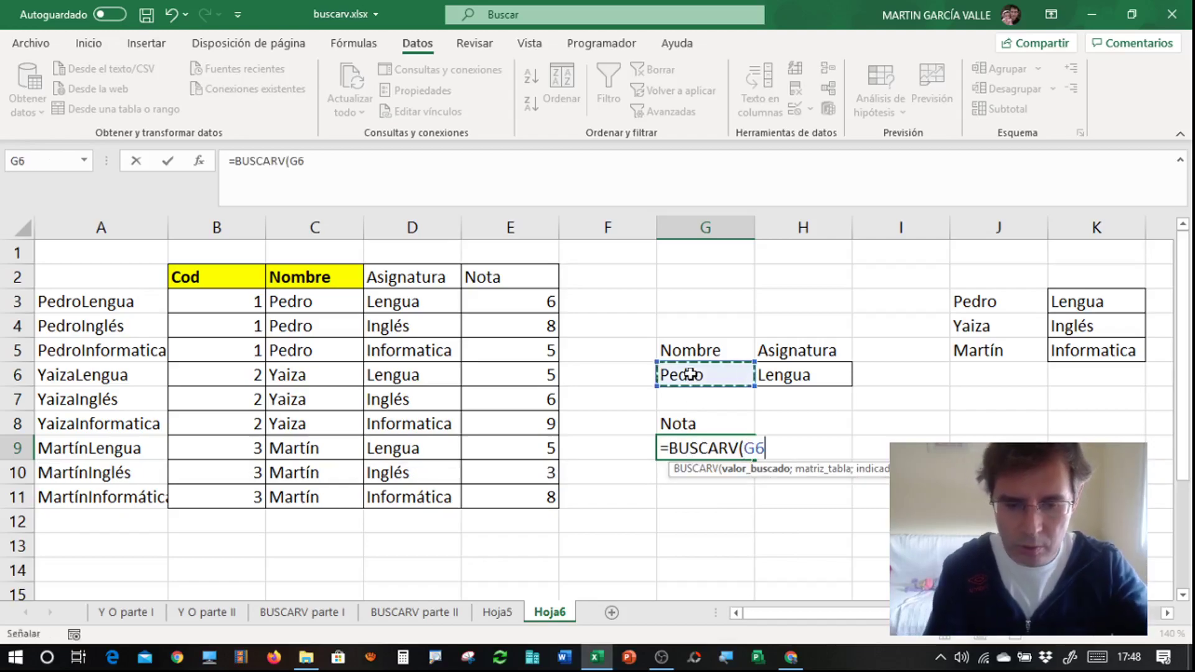
Complete G9 as =BUSCARV(G6&H6;A3:E11;5;FALSO), returning 6 for Pedro in Lengua.
type("&")
left_click(789, 376)
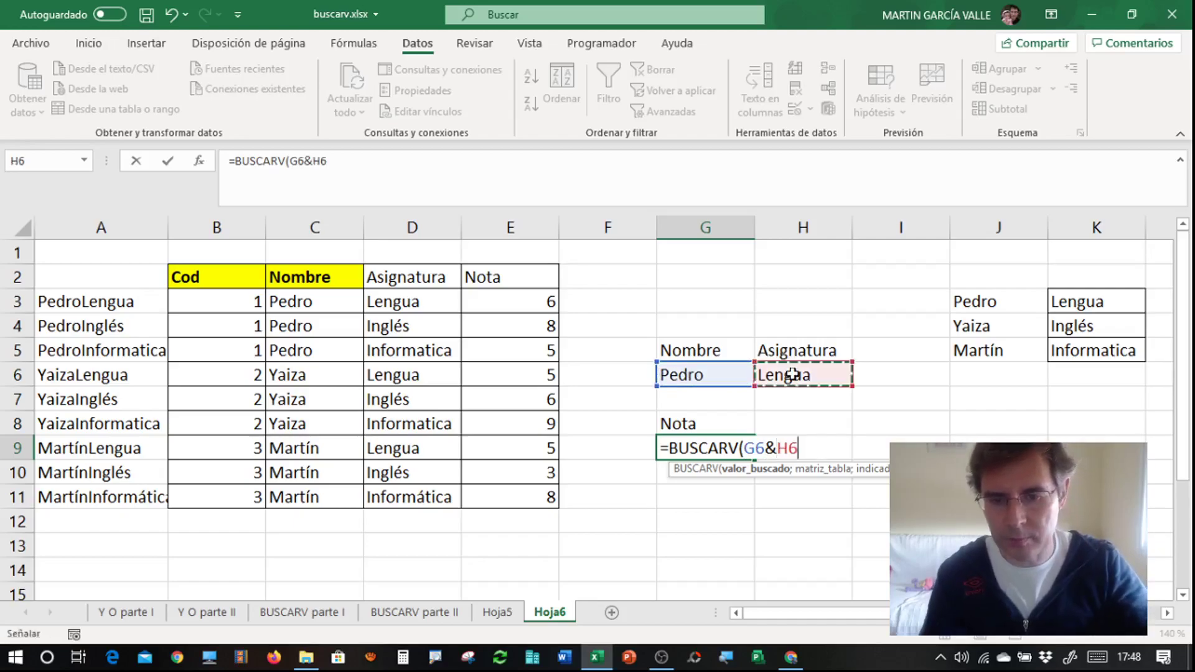
type(";")
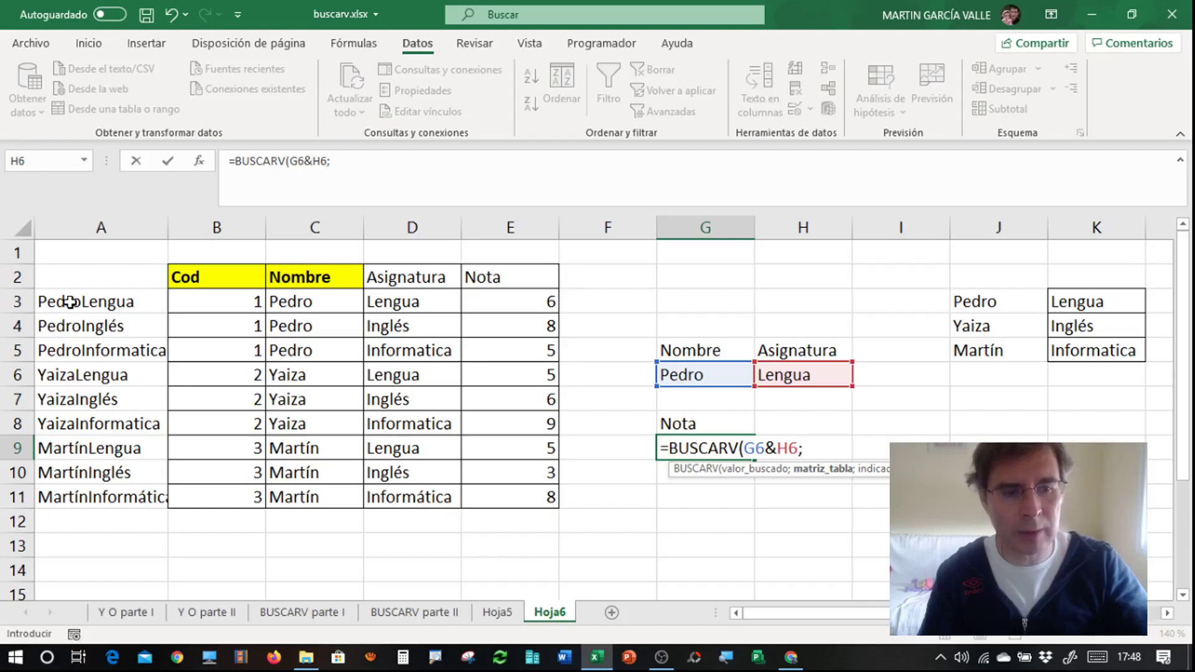
left_click_drag(70, 303, 102, 493)
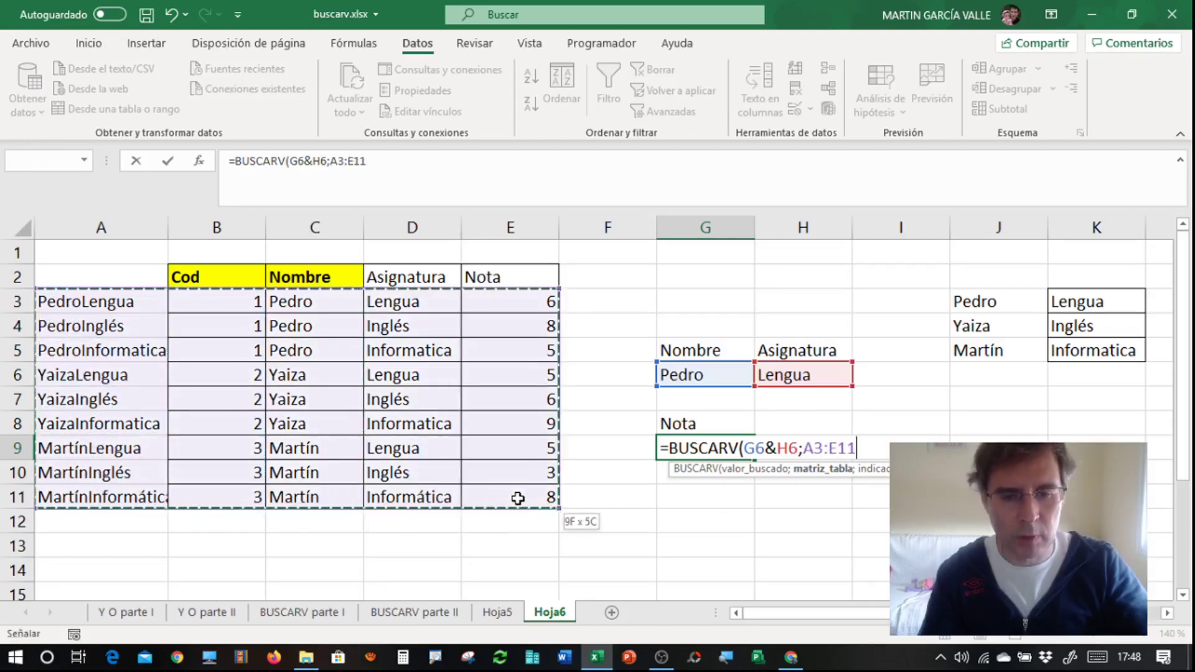
left_click_drag(196, 503, 521, 496)
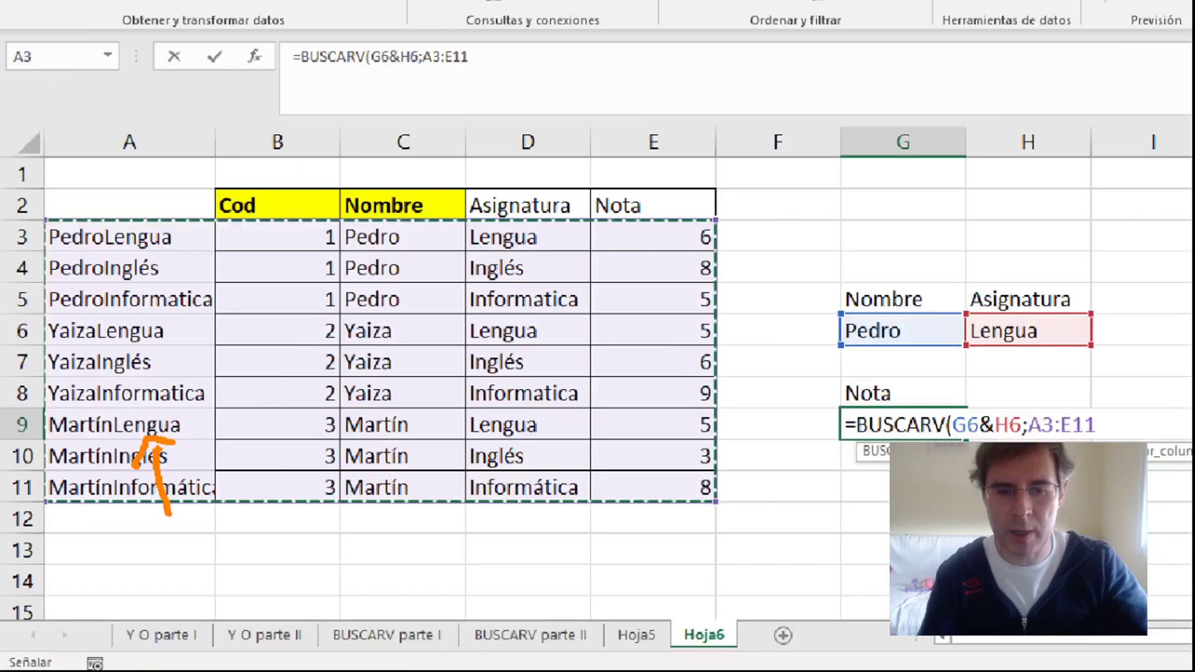
type(";")
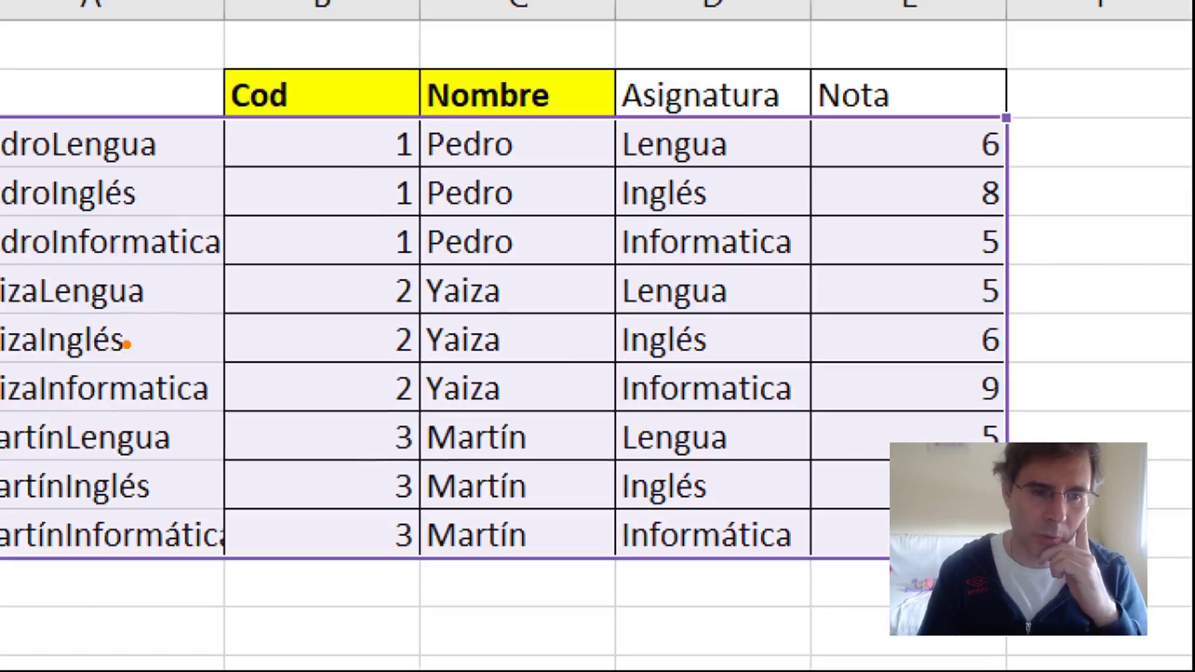
left_click_drag(144, 291, 145, 342)
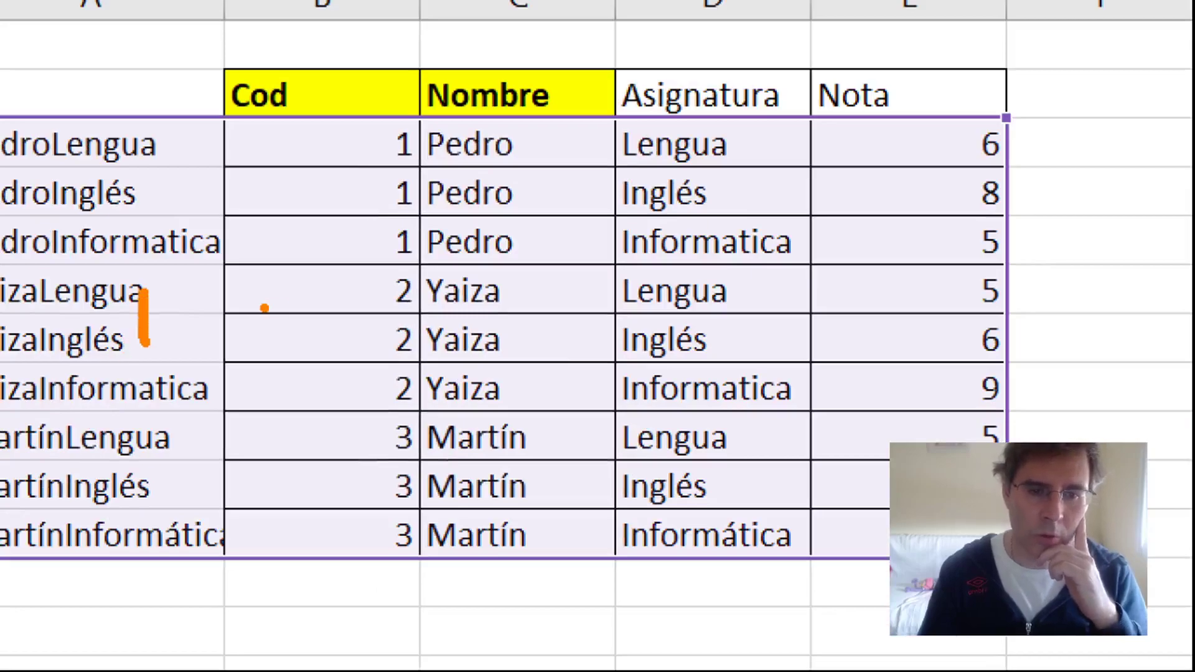
left_click_drag(264, 307, 360, 377)
left_click_drag(540, 340, 504, 446)
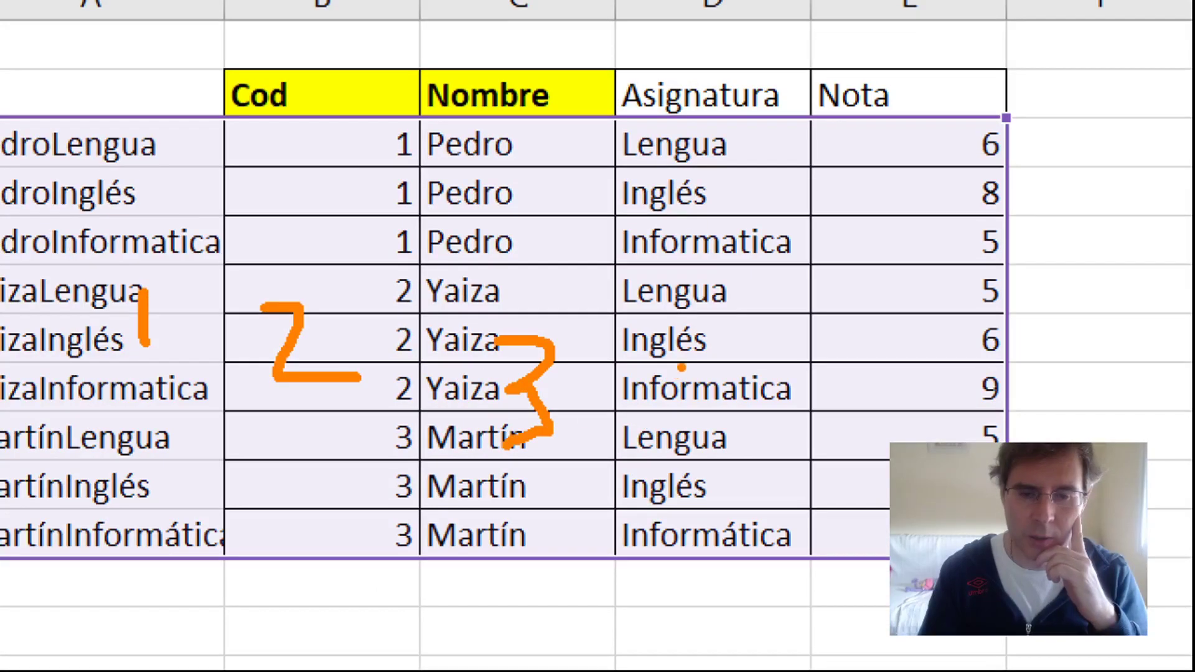
left_click_drag(727, 336, 758, 389)
mouse_move(878, 440)
left_mouse_down()
mouse_move(875, 405)
mouse_move(932, 378)
left_mouse_up()
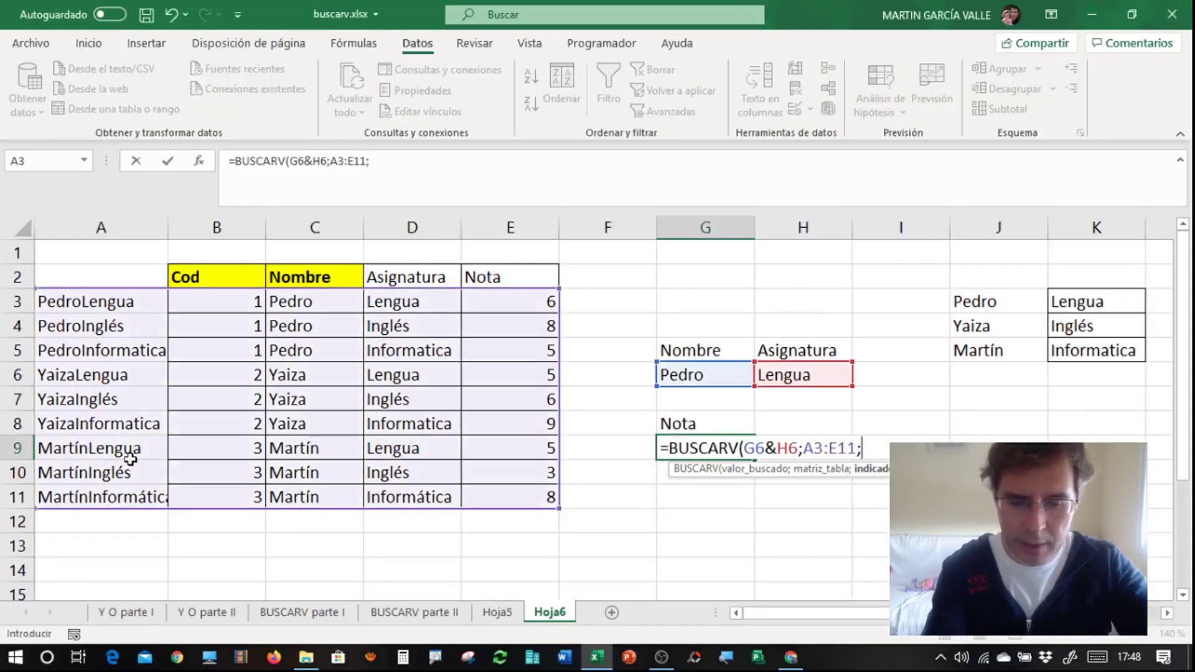
type("5;FALSO")
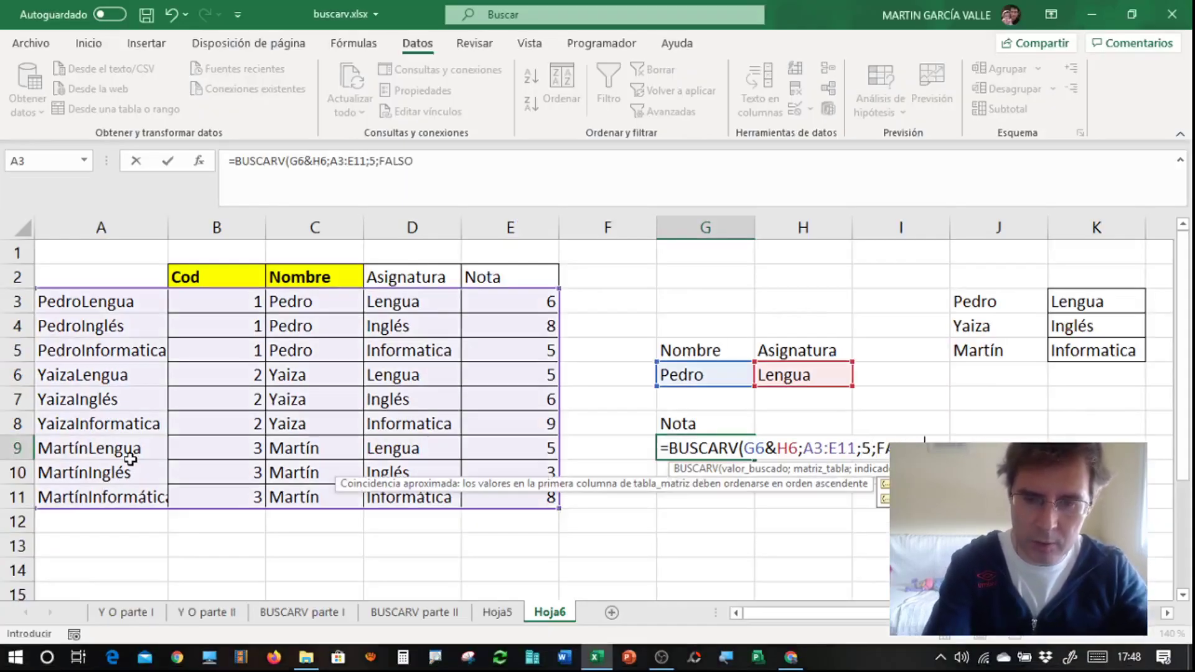
type(")")
key("Return")
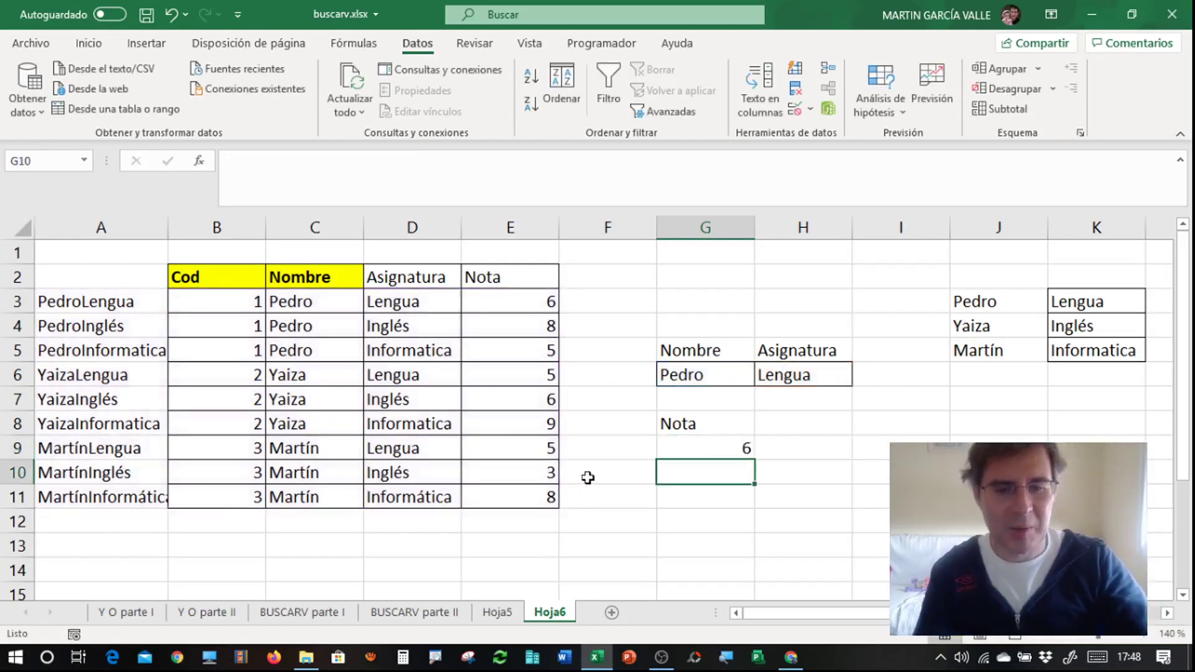
Check the G9 and A3 formulas, then set the lookup to Martín and Inglés, giving 3.
left_click(668, 444)
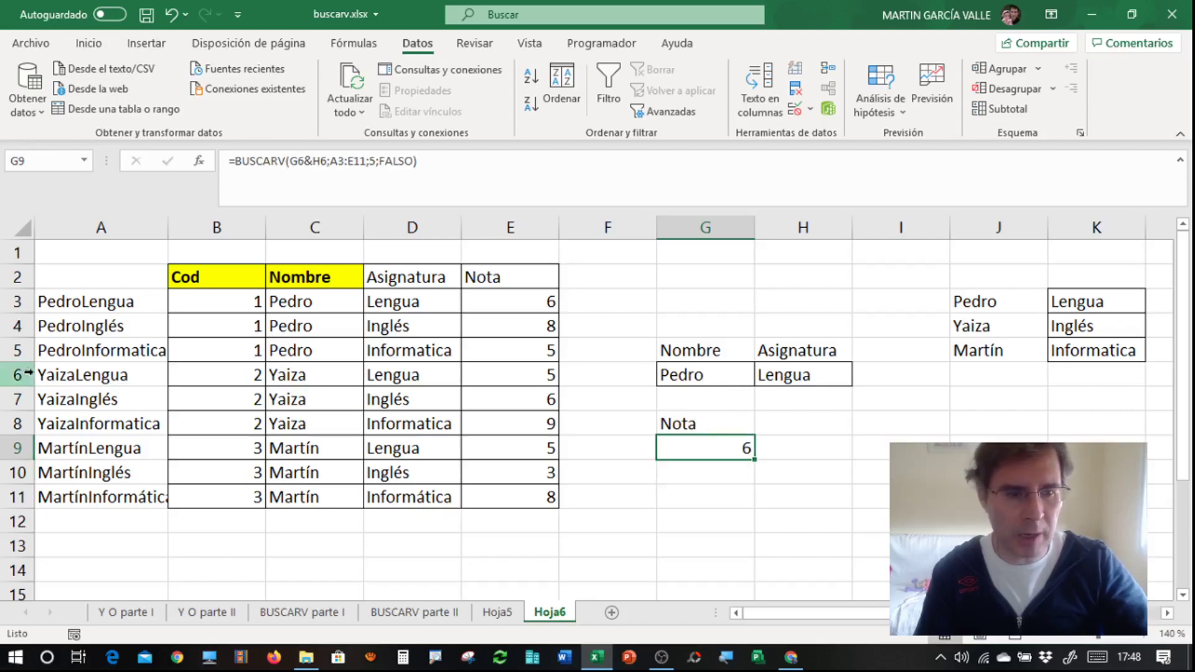
left_click(94, 307)
left_click(691, 374)
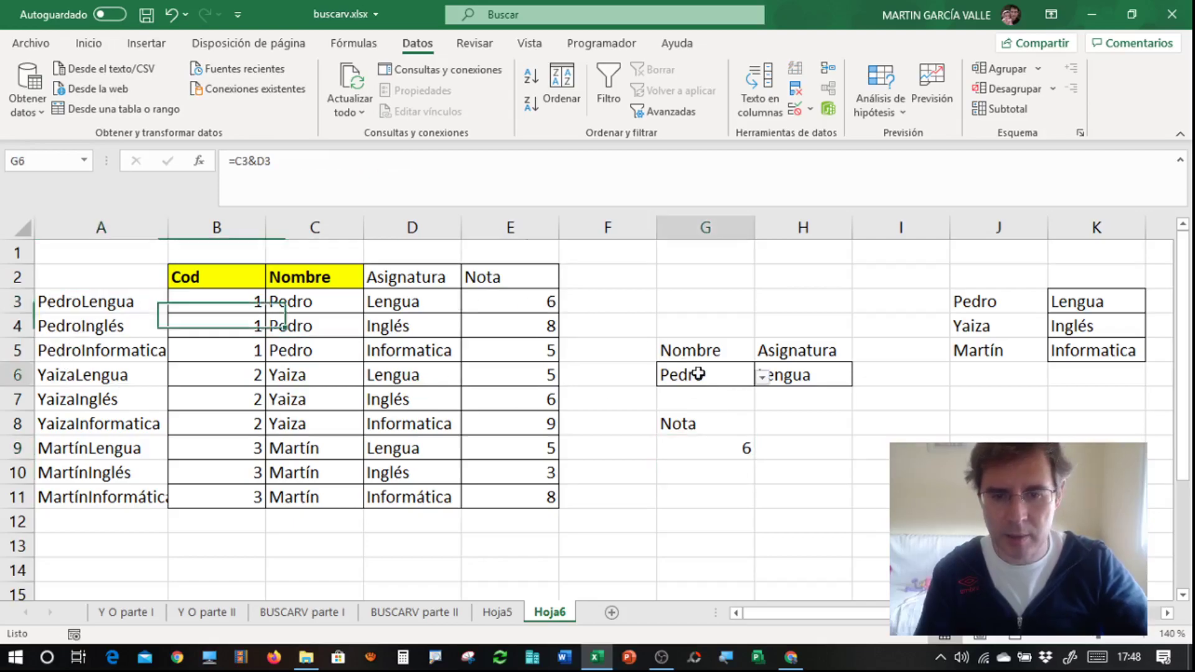
left_click(762, 378)
left_click(642, 427)
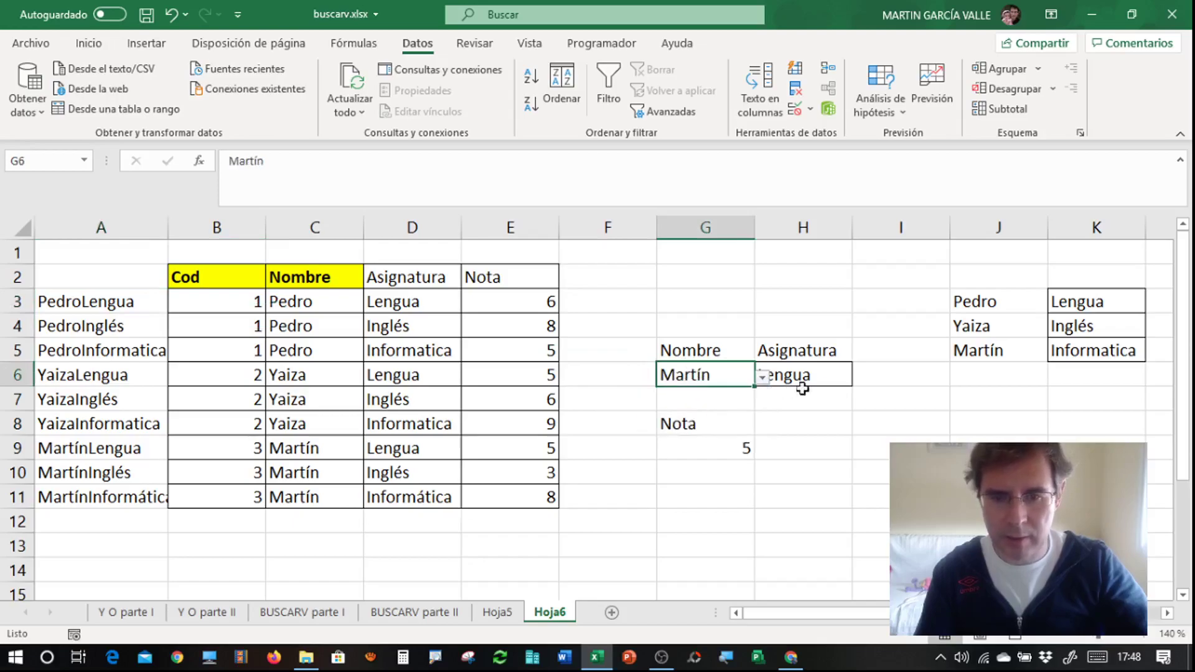
left_click(843, 377)
left_click(859, 378)
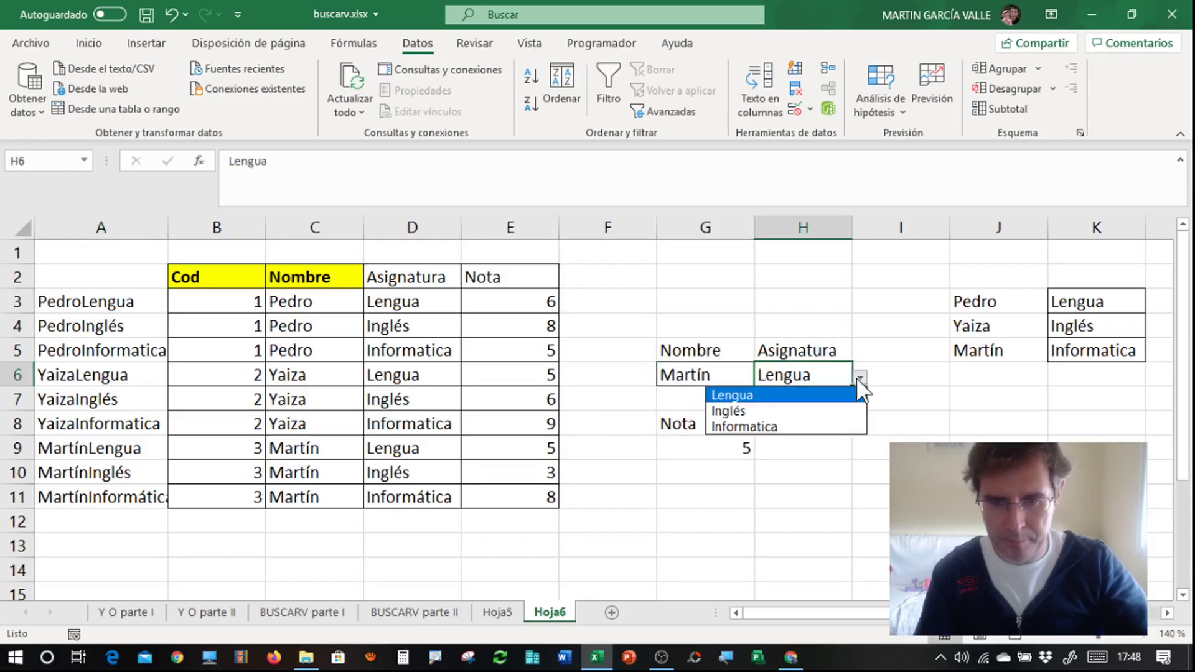
left_click(728, 411)
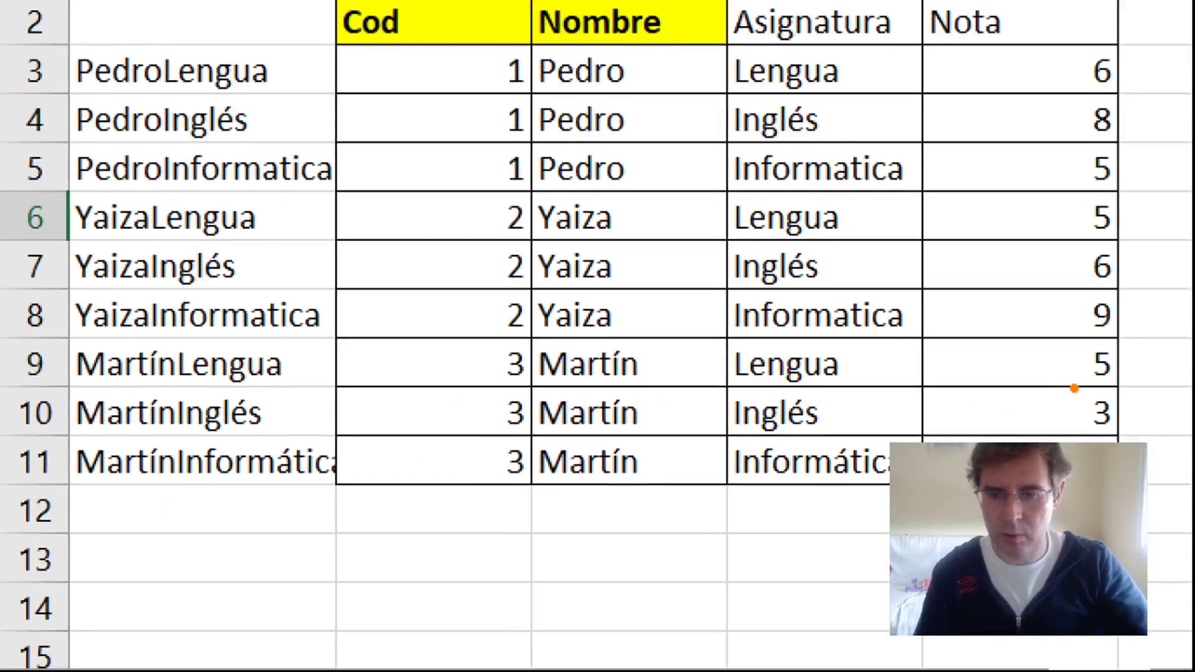
left_click_drag(1097, 385, 1101, 389)
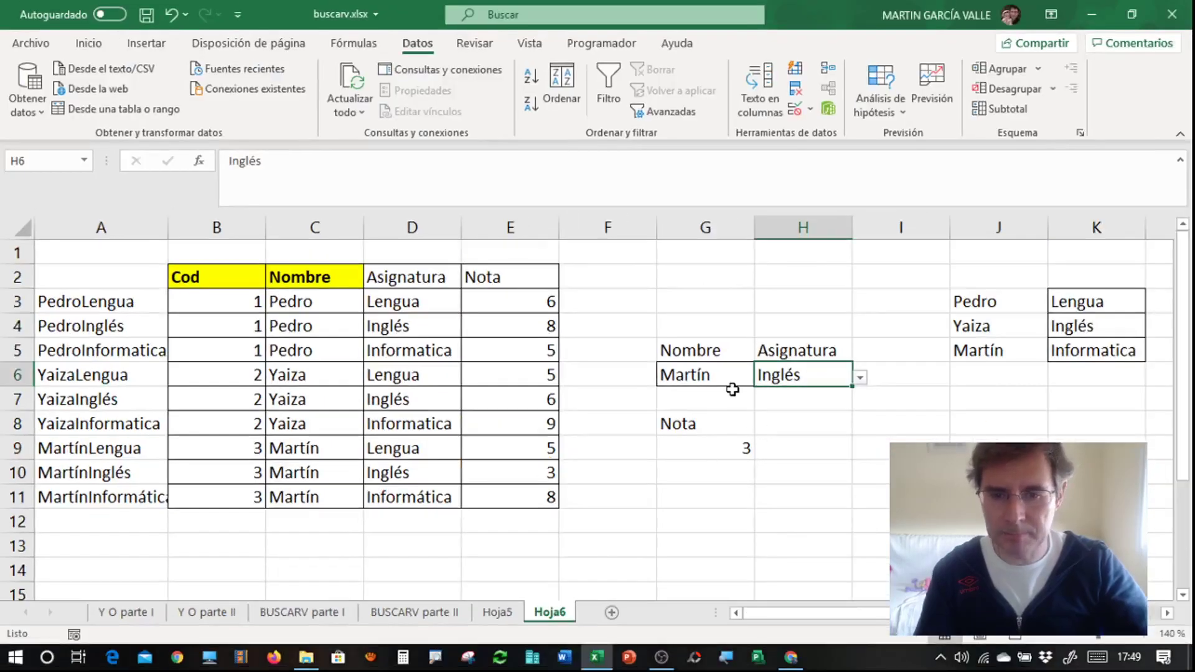
Switch the lookup to Yaiza and Informatica and compare with her table row.
left_click(730, 375)
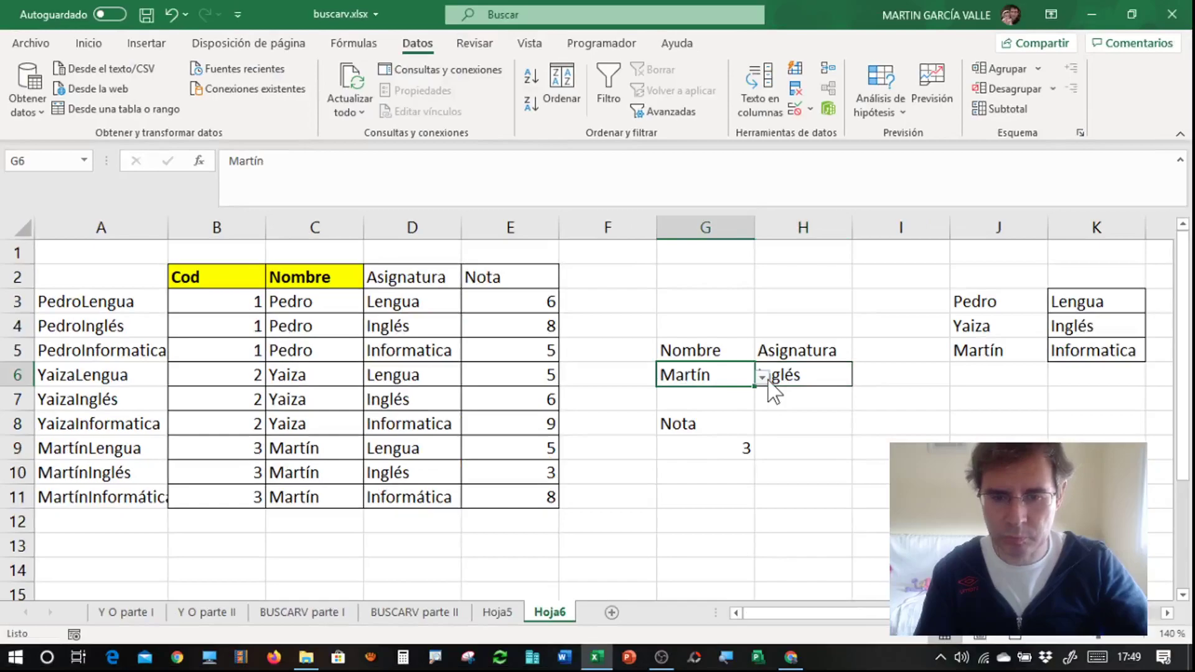
left_click(762, 377)
left_click(685, 408)
left_click(786, 378)
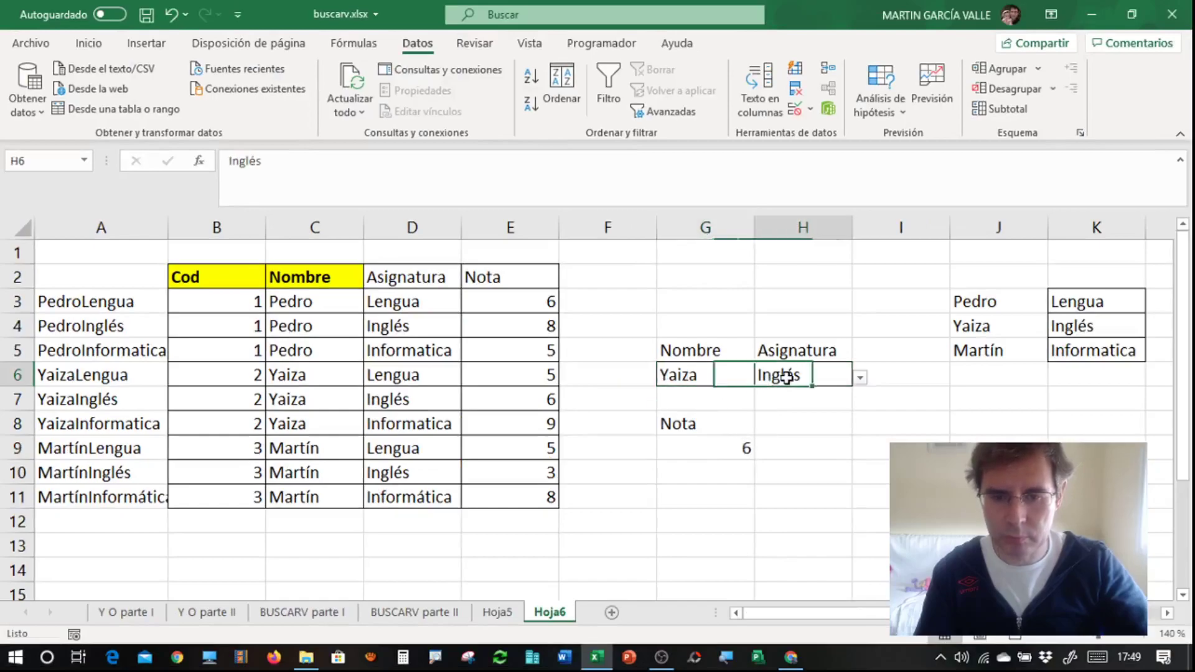
left_click(860, 377)
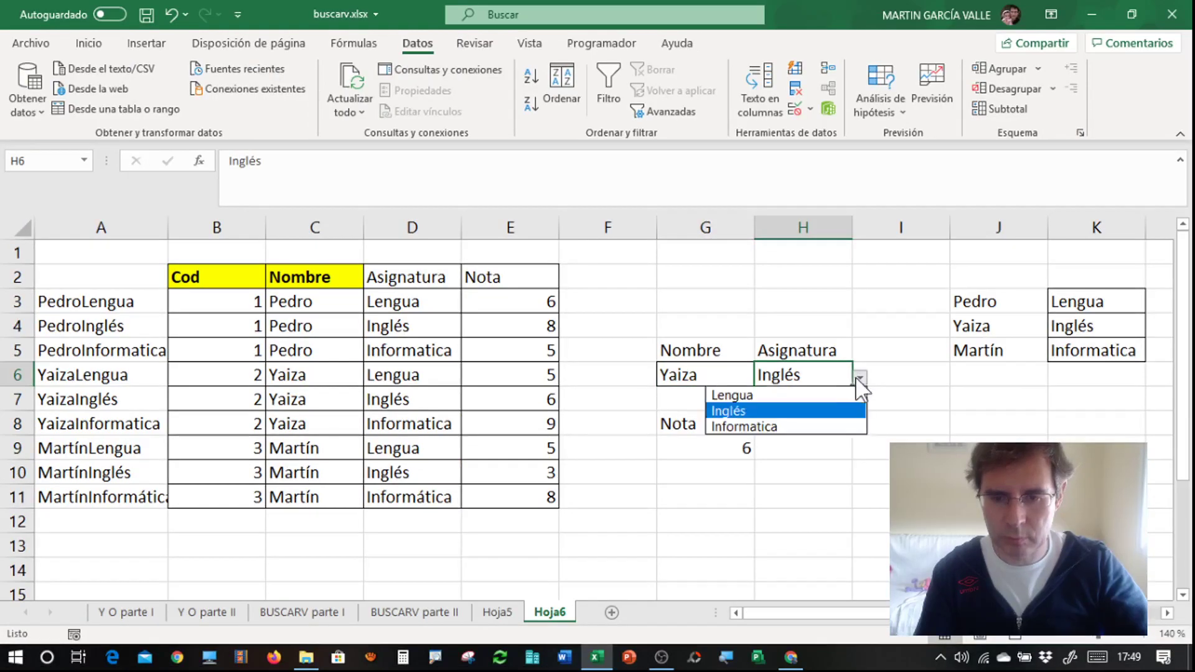
left_click(766, 427)
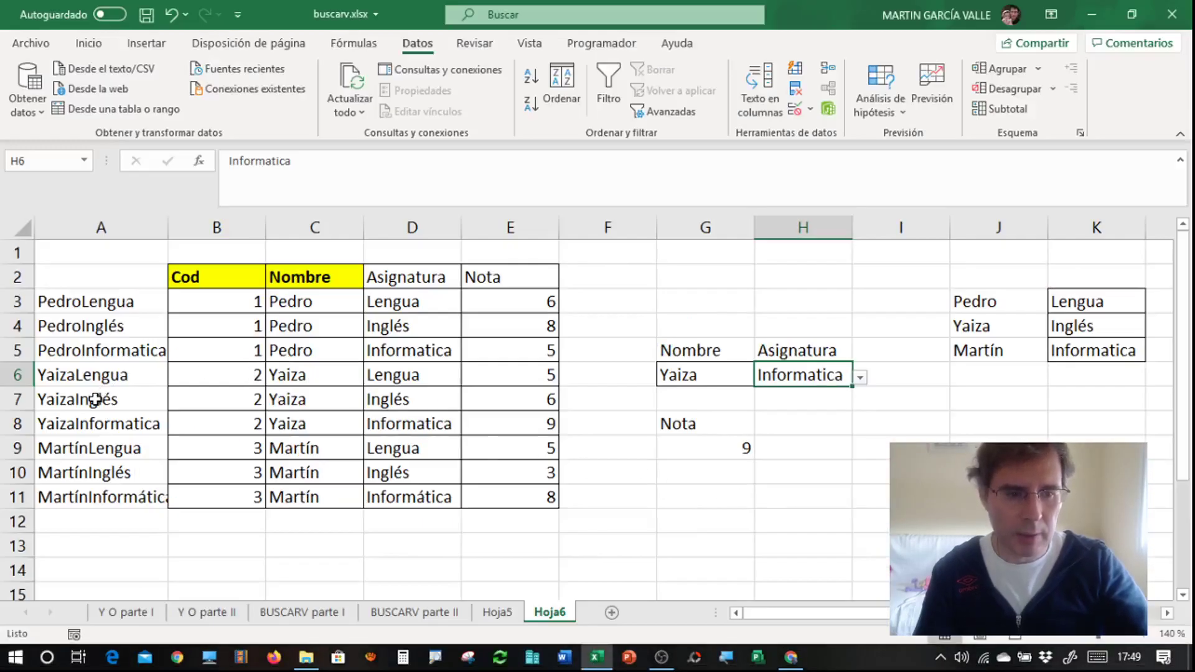
left_click_drag(94, 423, 509, 422)
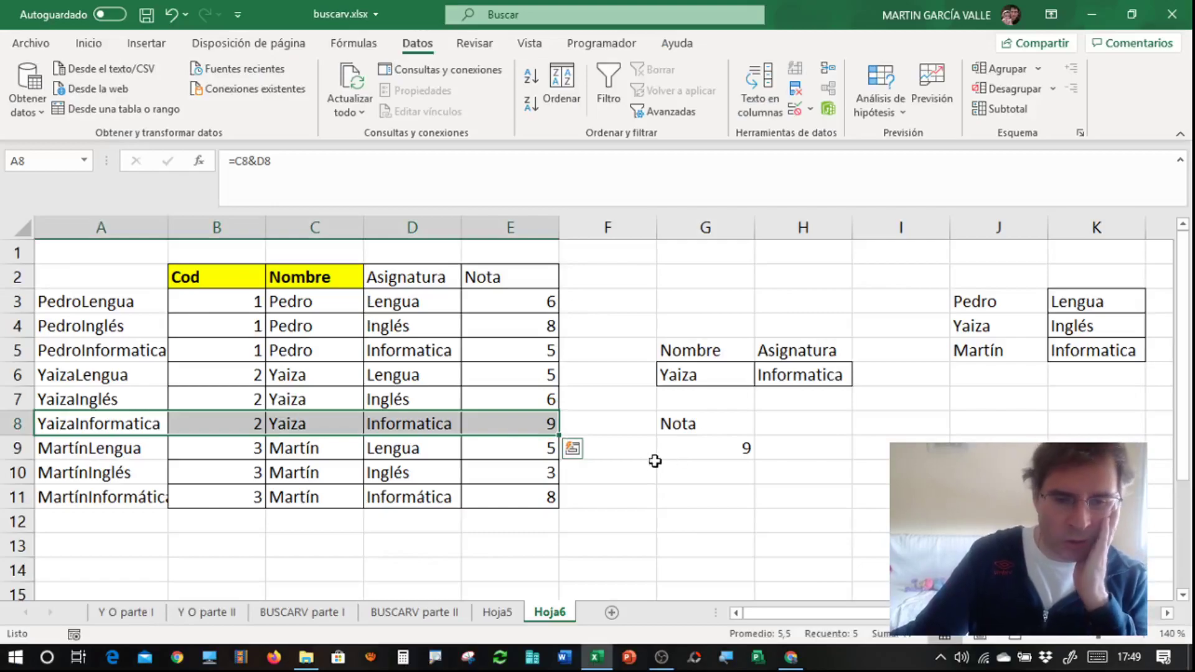
left_click(678, 502)
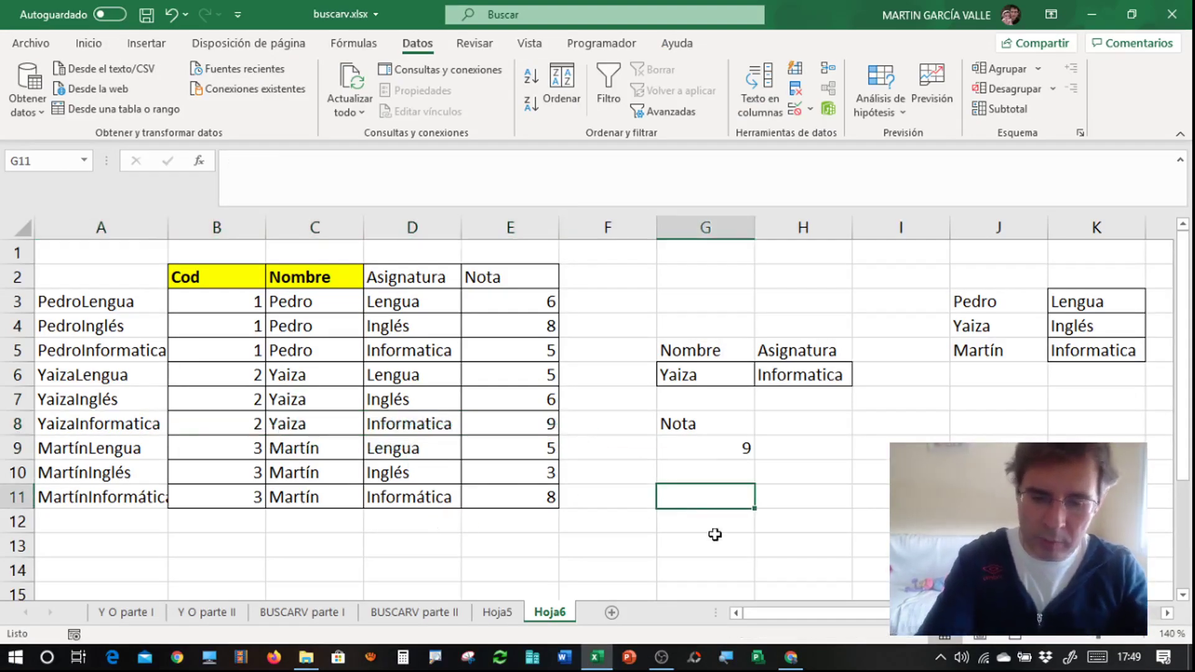
type("=BUSC")
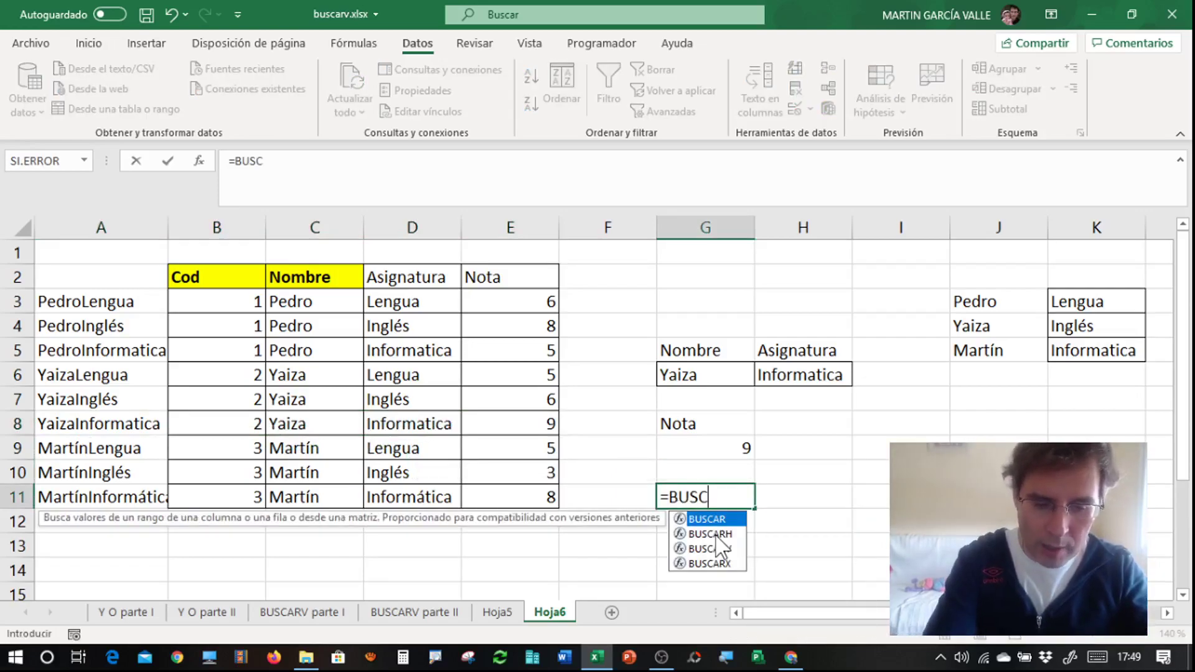
type("ARH")
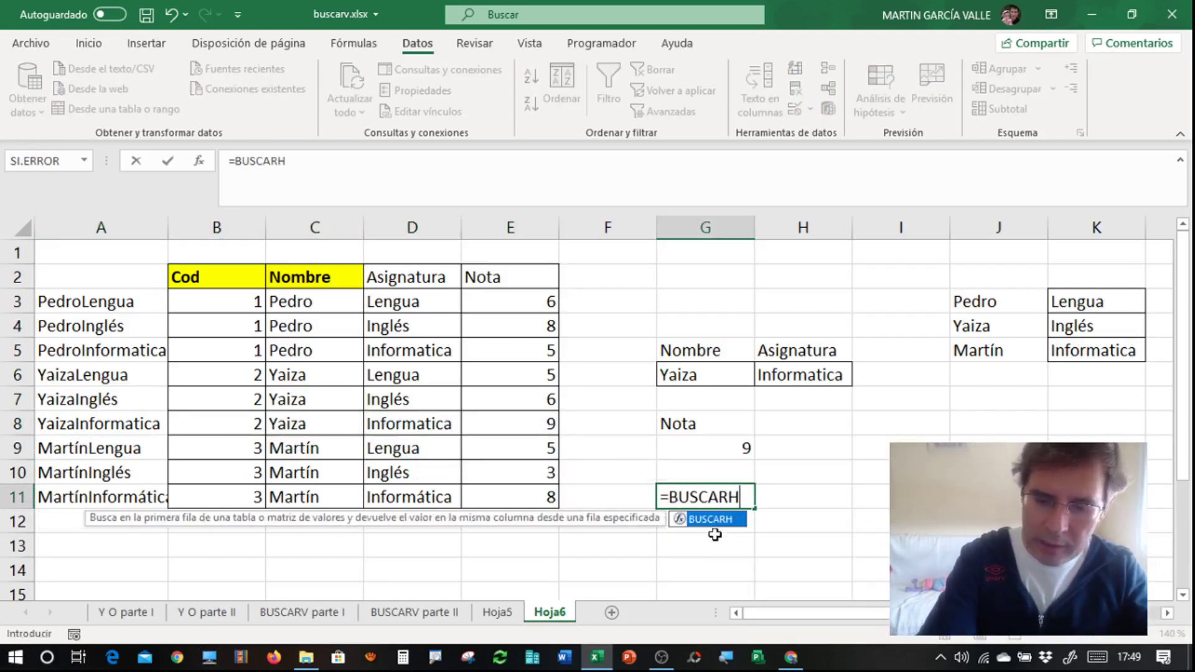
type("(")
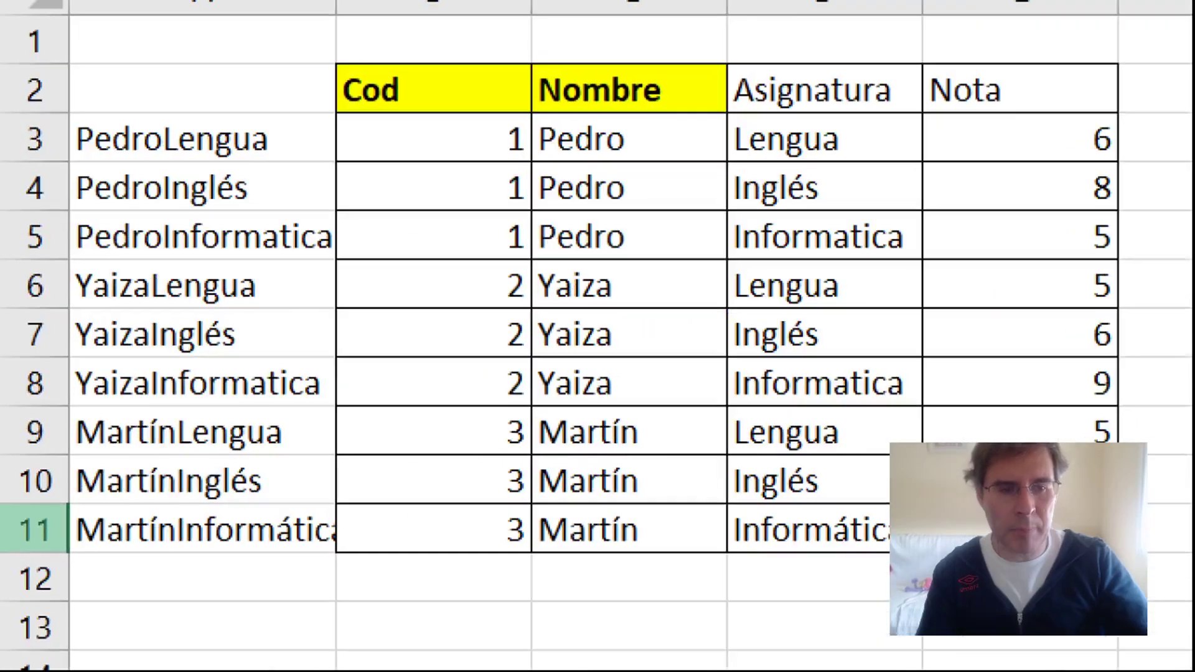
left_click_drag(226, 133, 244, 339)
left_click_drag(211, 482, 405, 462)
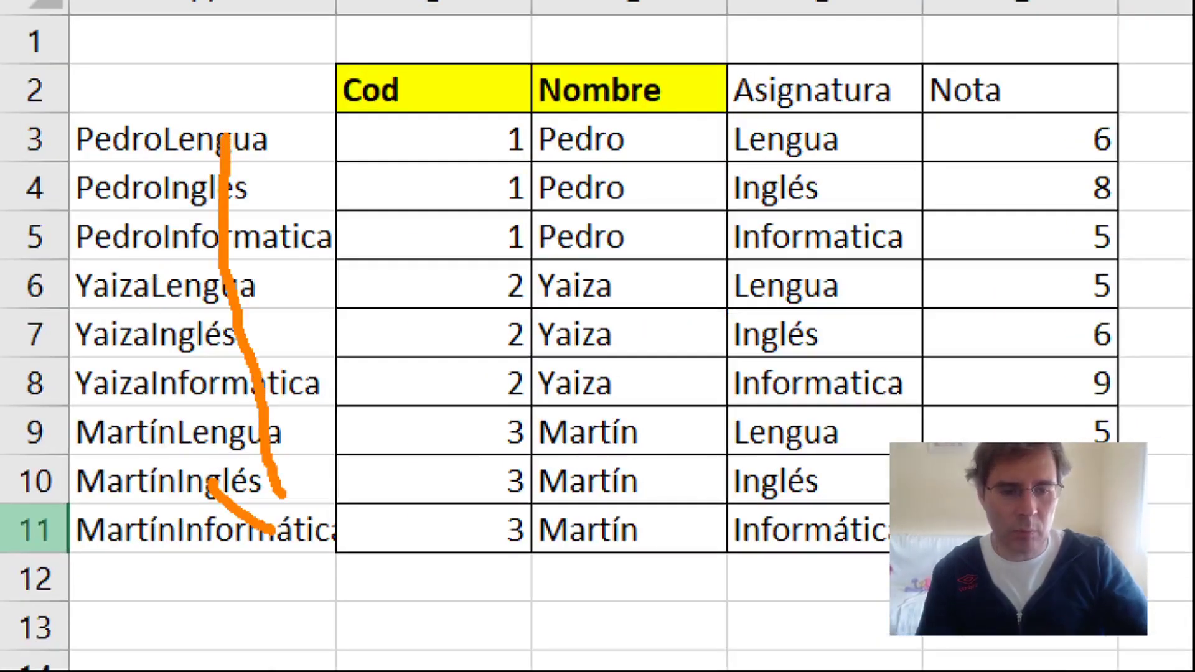
mouse_move(255, 104)
left_mouse_down()
mouse_move(455, 80)
mouse_move(861, 65)
left_mouse_up()
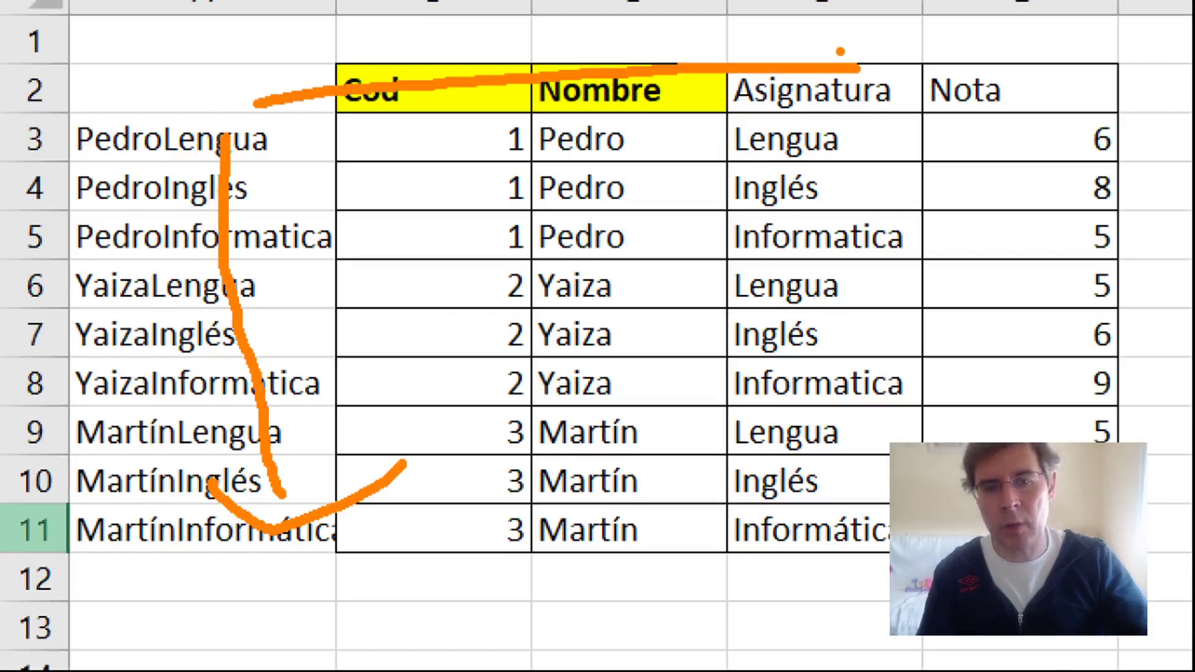
mouse_move(803, 33)
left_mouse_down()
mouse_move(961, 59)
mouse_move(868, 163)
left_mouse_up()
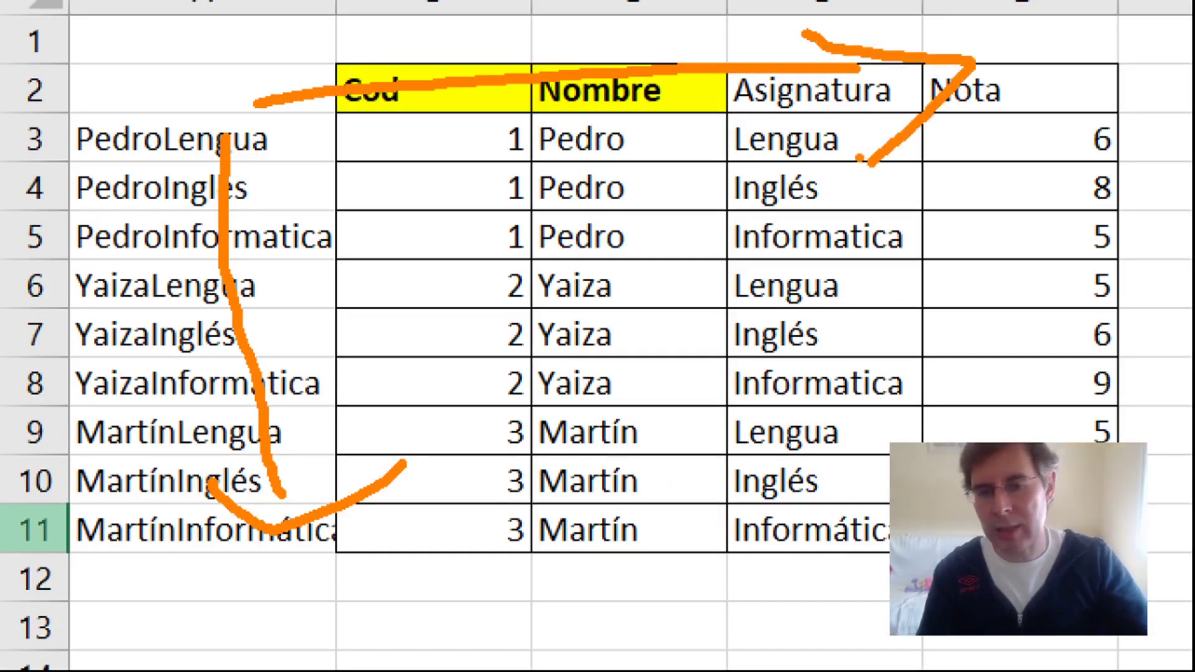
key("Escape")
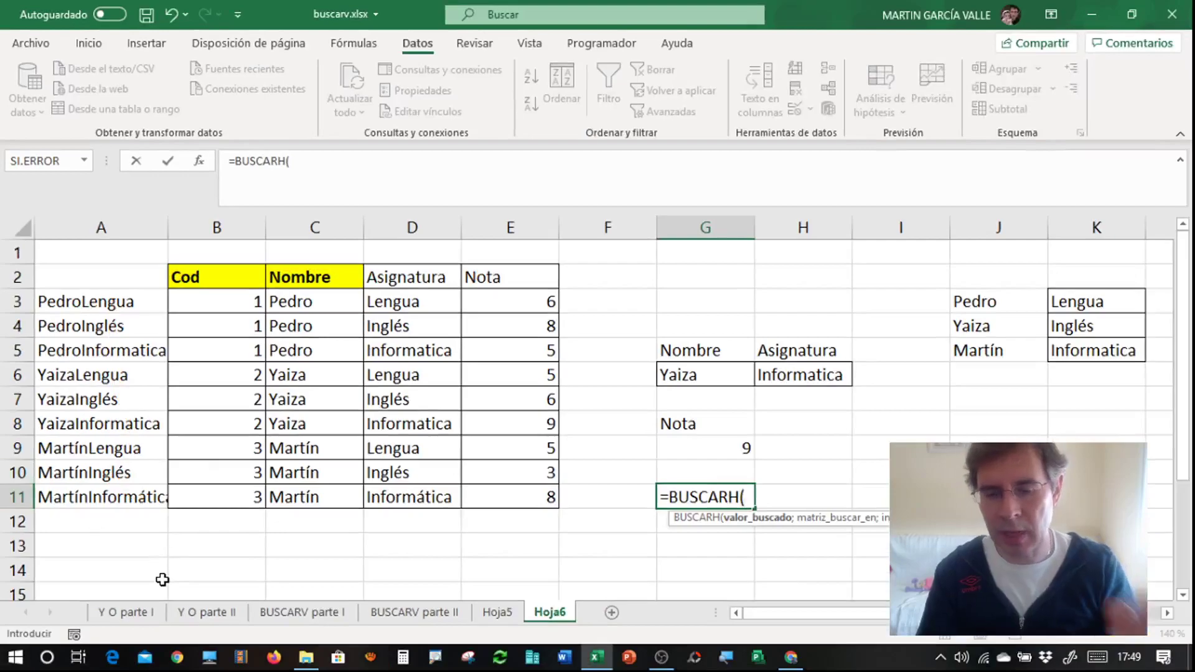
key("BackSpace")
key("BackSpace")
key("BackSpace")
key("BackSpace")
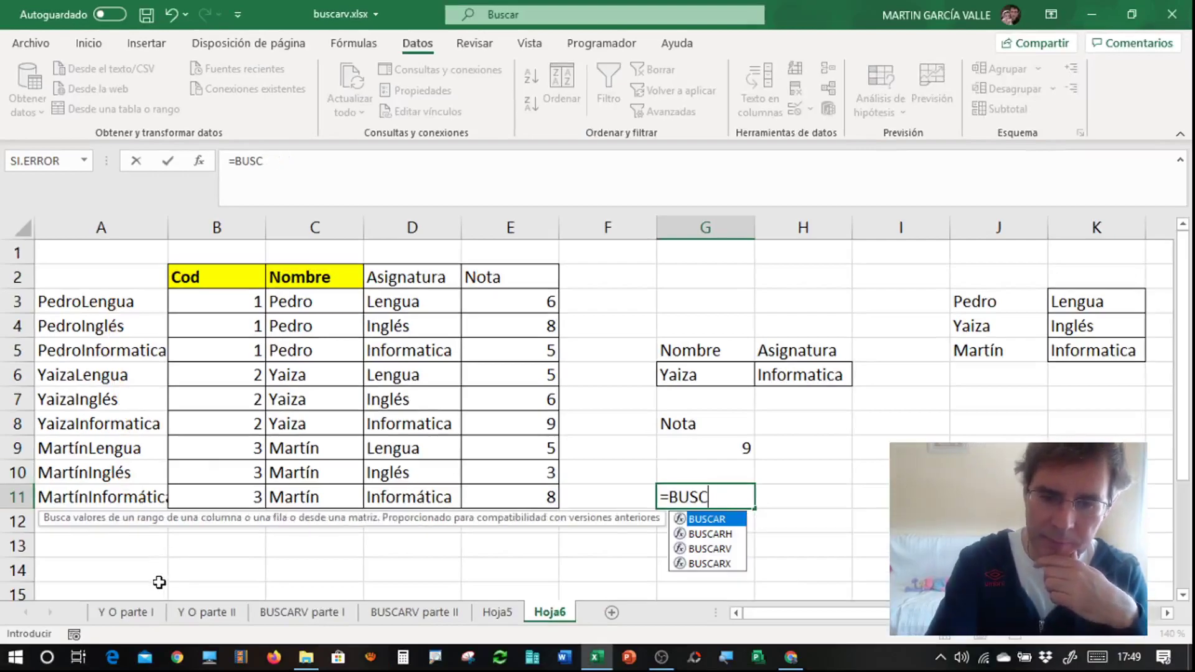
key("BackSpace")
key("BackSpace")
key("BackSpace")
key("BackSpace")
key("BackSpace")
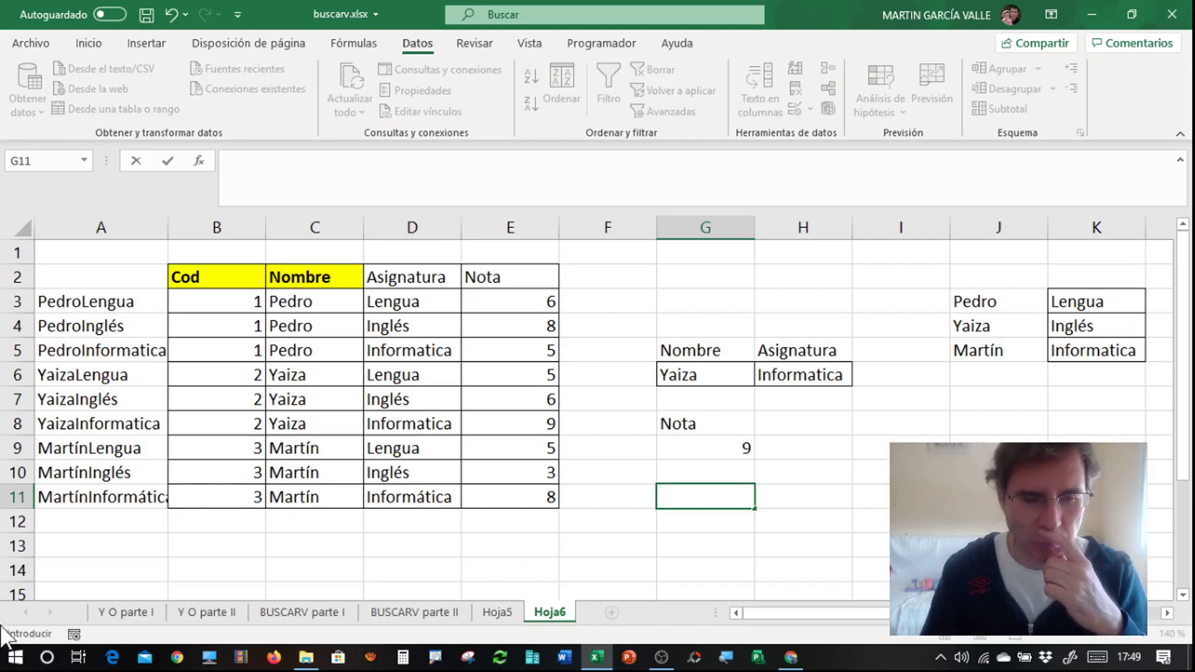
Move from the BUSCARV parte I sheet to the BUSCARV parte II sheet.
left_click(291, 616)
left_click(291, 616)
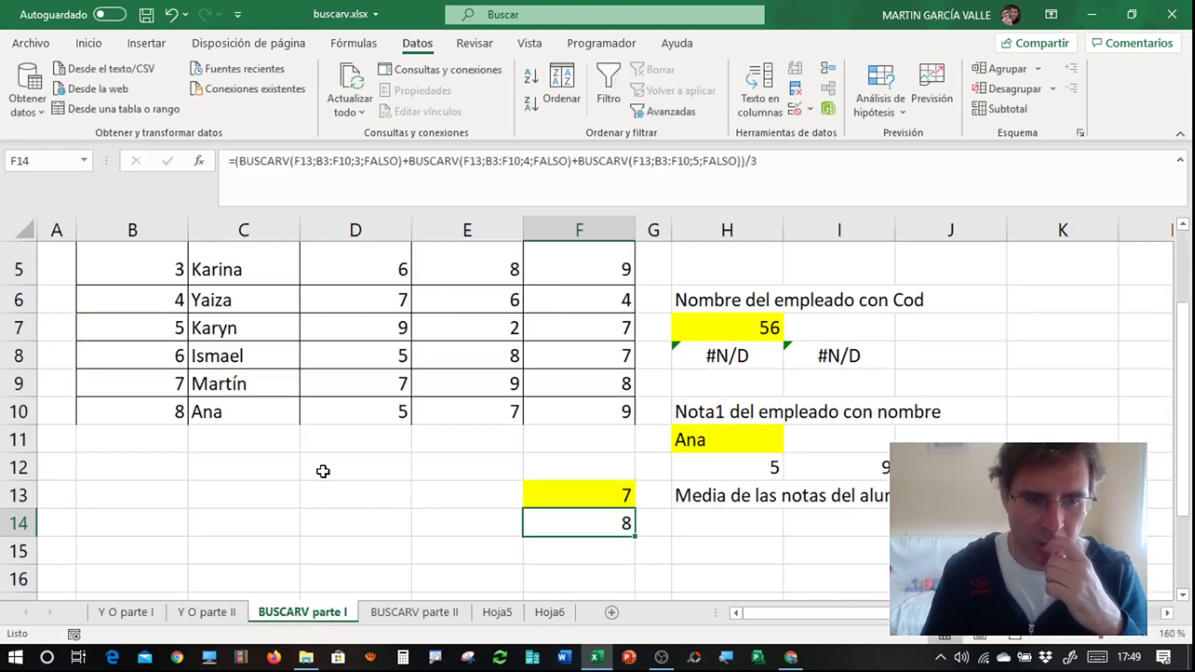
scroll(320, 535, "up", 2)
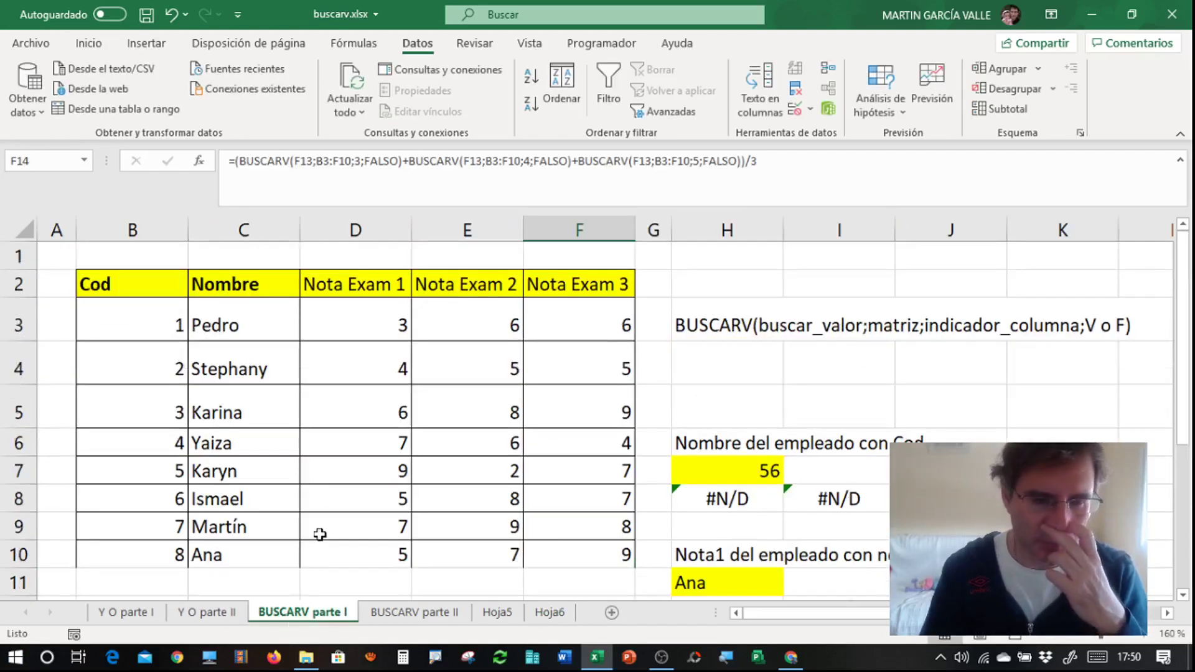
left_click(414, 613)
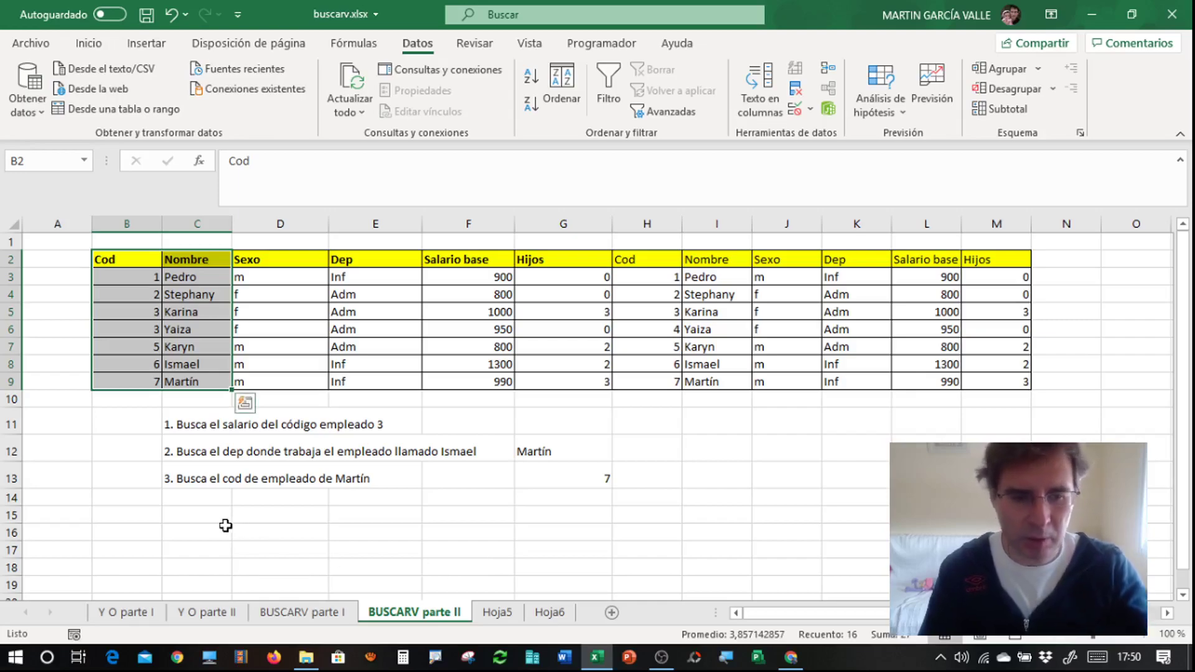
Enter the prompt '4. Nombre del empleado que más gana' in C15.
left_click(191, 516)
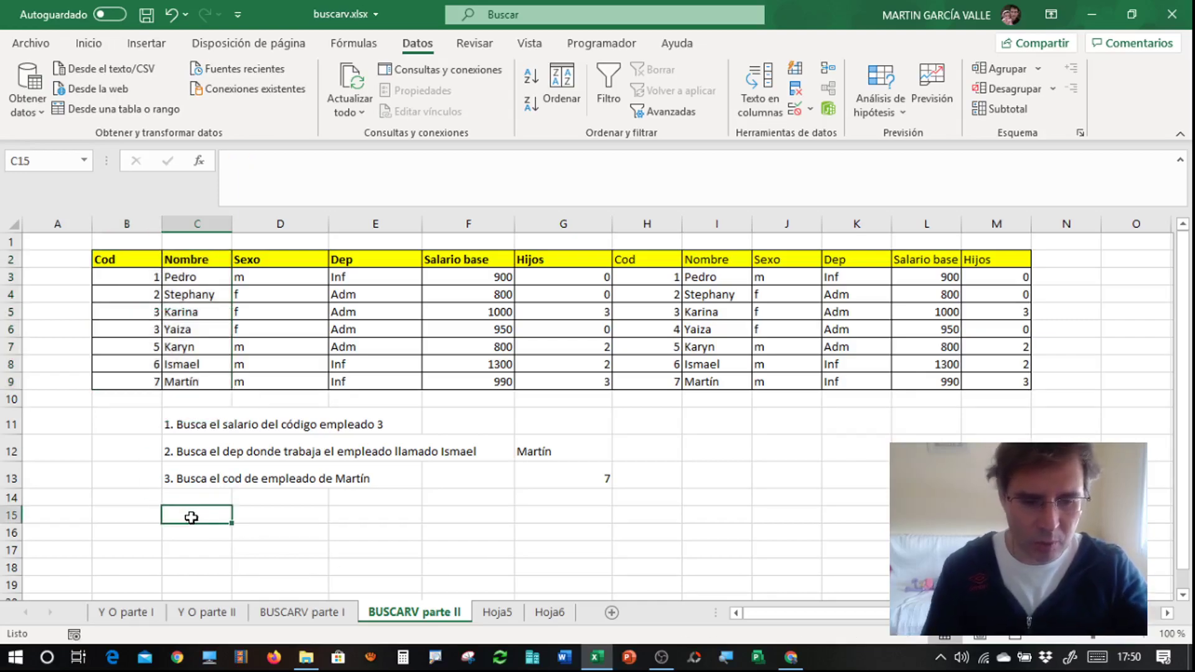
type("4. Nombre d")
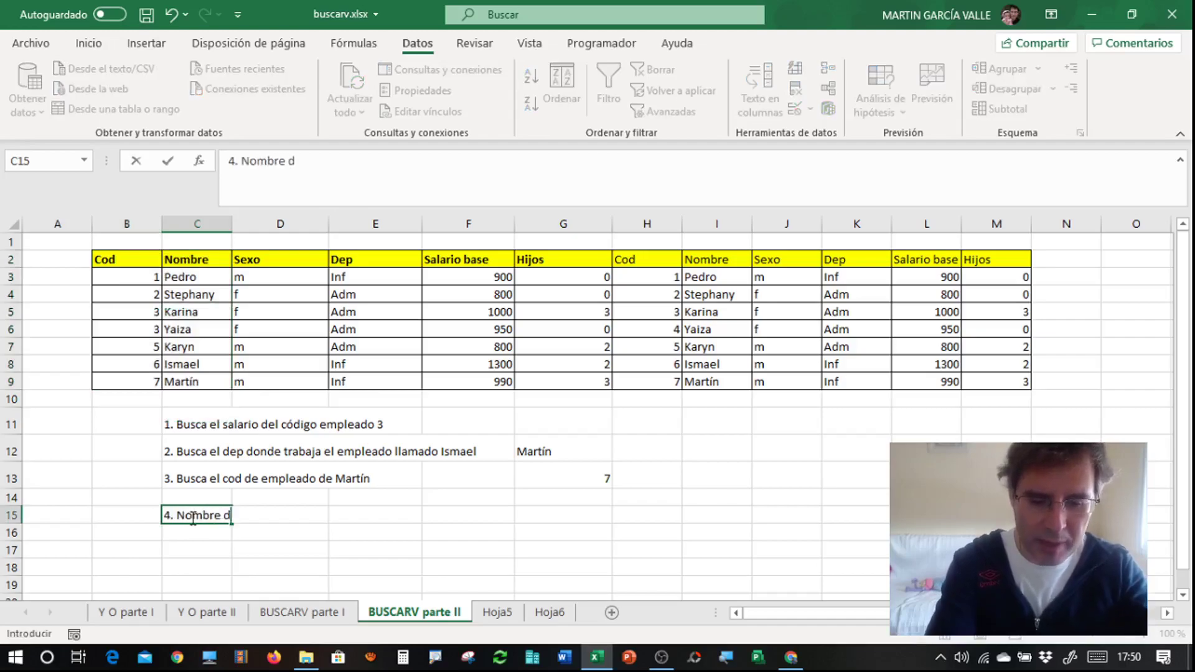
type("el empleado que más ")
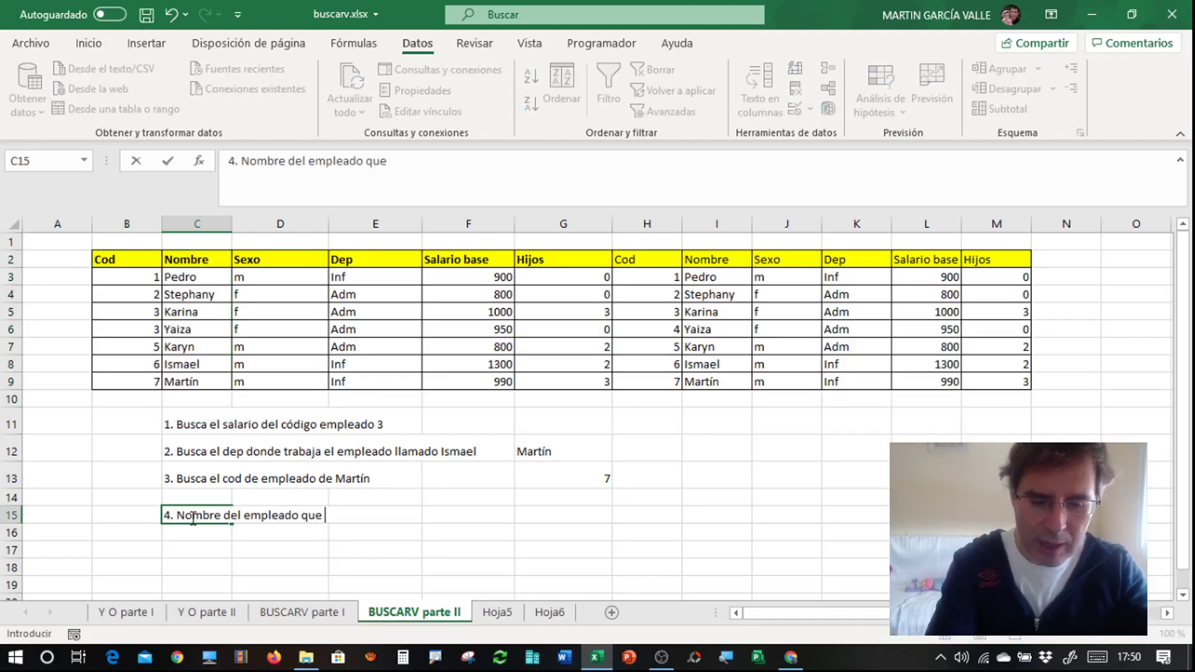
type("gana")
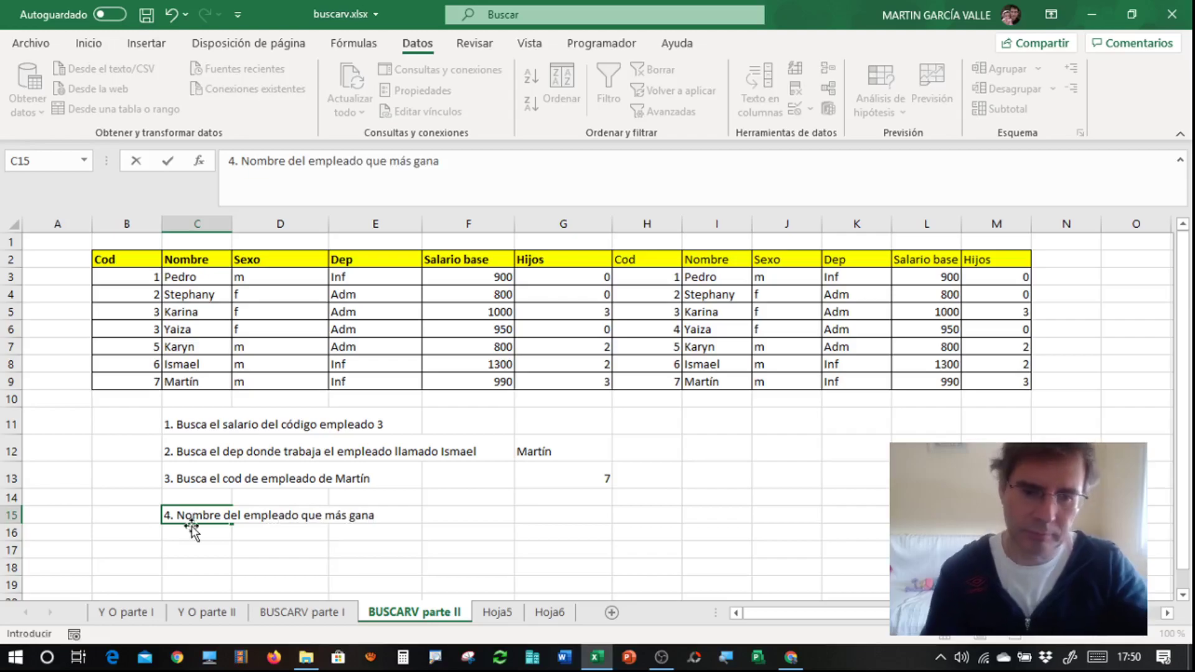
left_click(249, 548)
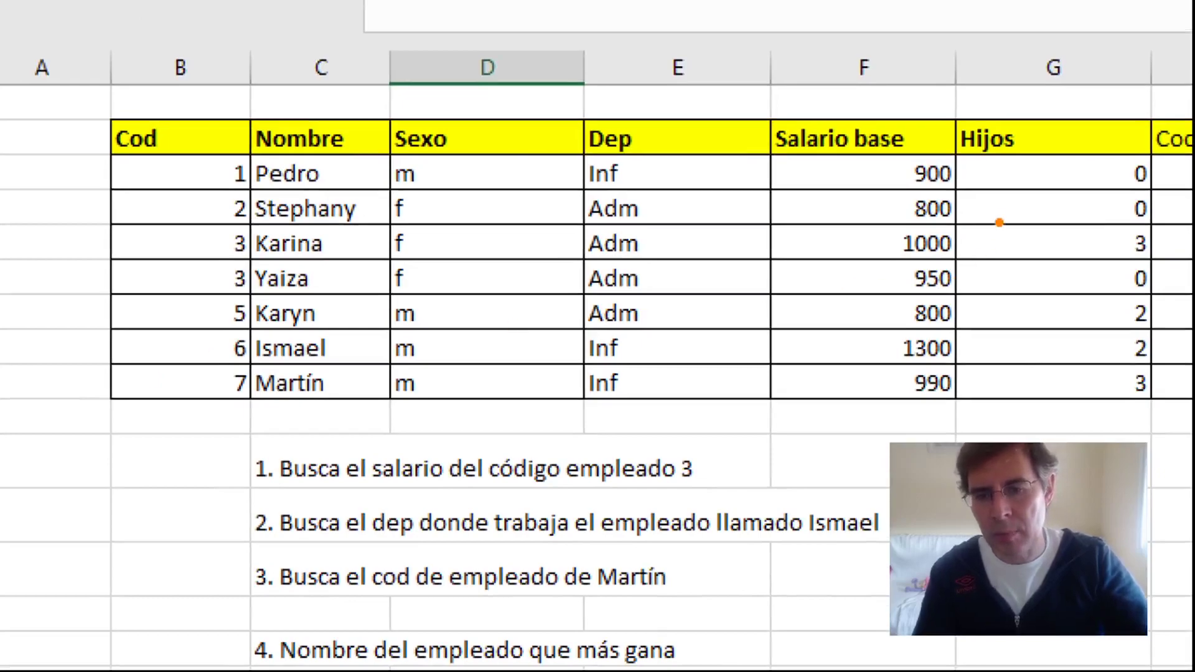
Annotate the Salario base column, marking the top salary 1300 and linking it to Nombre.
mouse_move(984, 211)
left_mouse_down()
mouse_move(1012, 290)
mouse_move(1000, 180)
left_mouse_up()
mouse_move(945, 317)
left_mouse_down()
mouse_move(902, 320)
mouse_move(986, 360)
mouse_move(949, 323)
left_mouse_up()
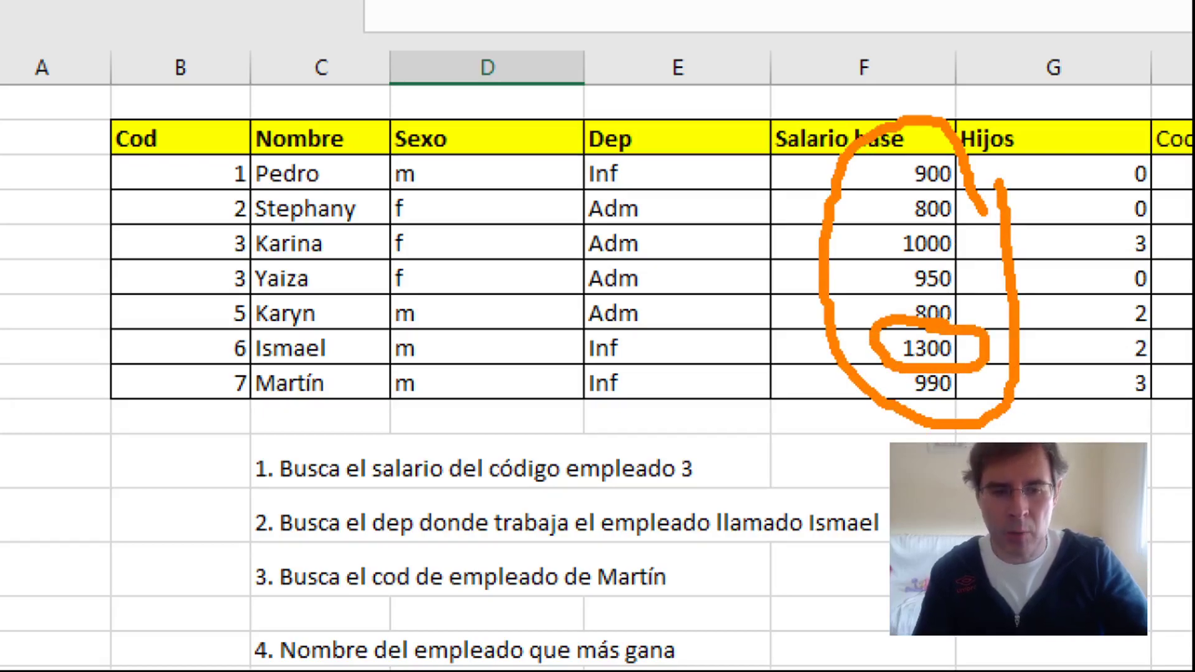
mouse_move(856, 391)
left_mouse_down()
mouse_move(597, 420)
mouse_move(307, 403)
left_mouse_up()
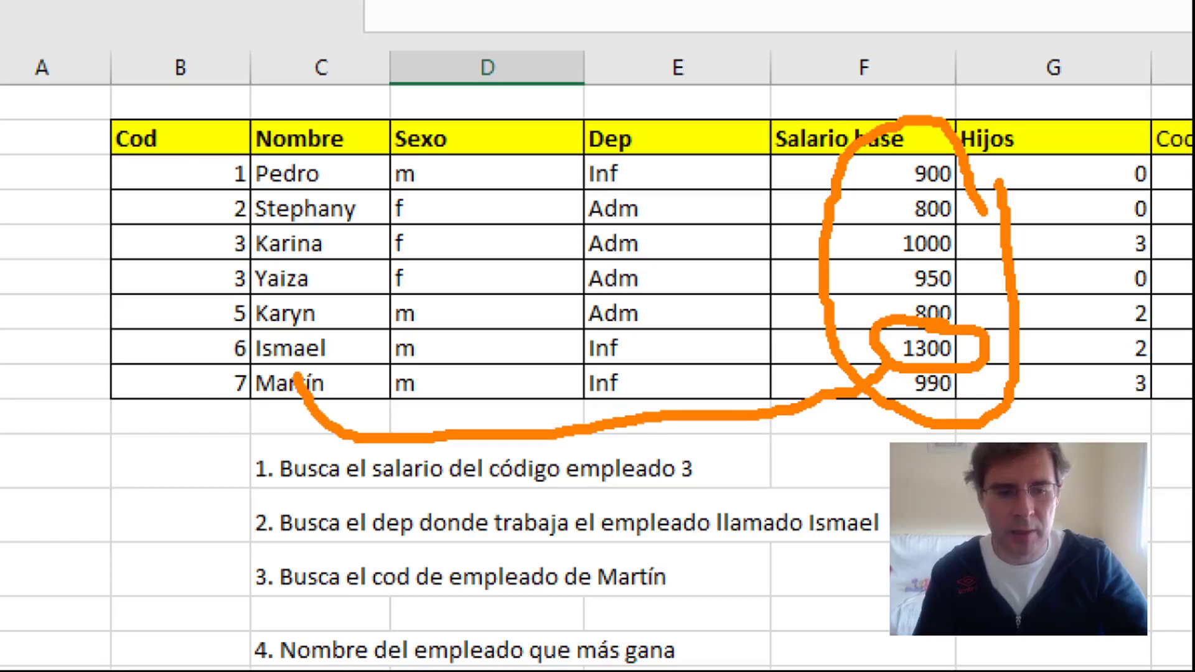
left_click_drag(274, 365, 350, 375)
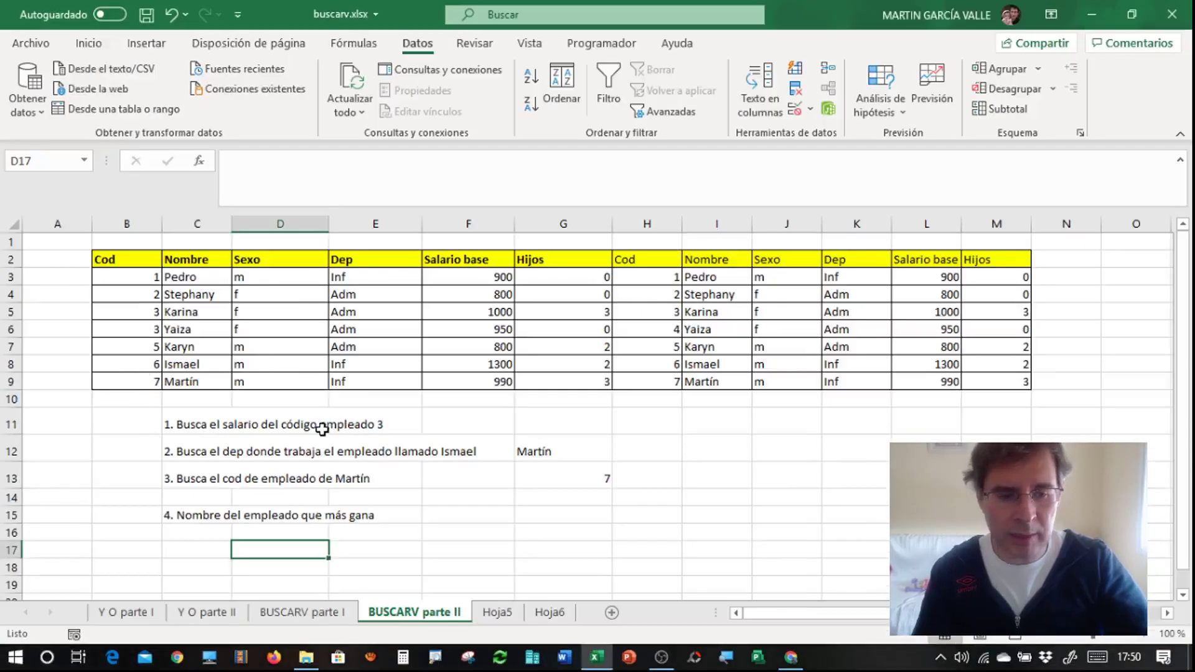
Start D17 as =BUSCARV(MAX(F3:F9);F3:M9 to look up the highest salary.
type("=")
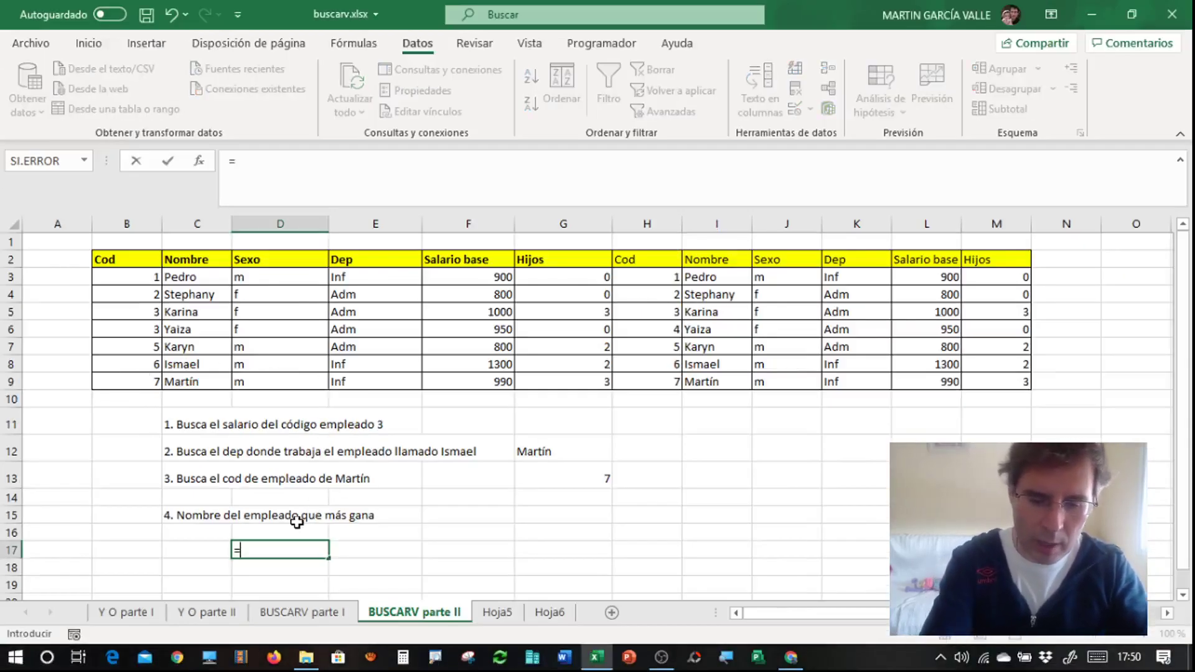
type("BUSCARV")
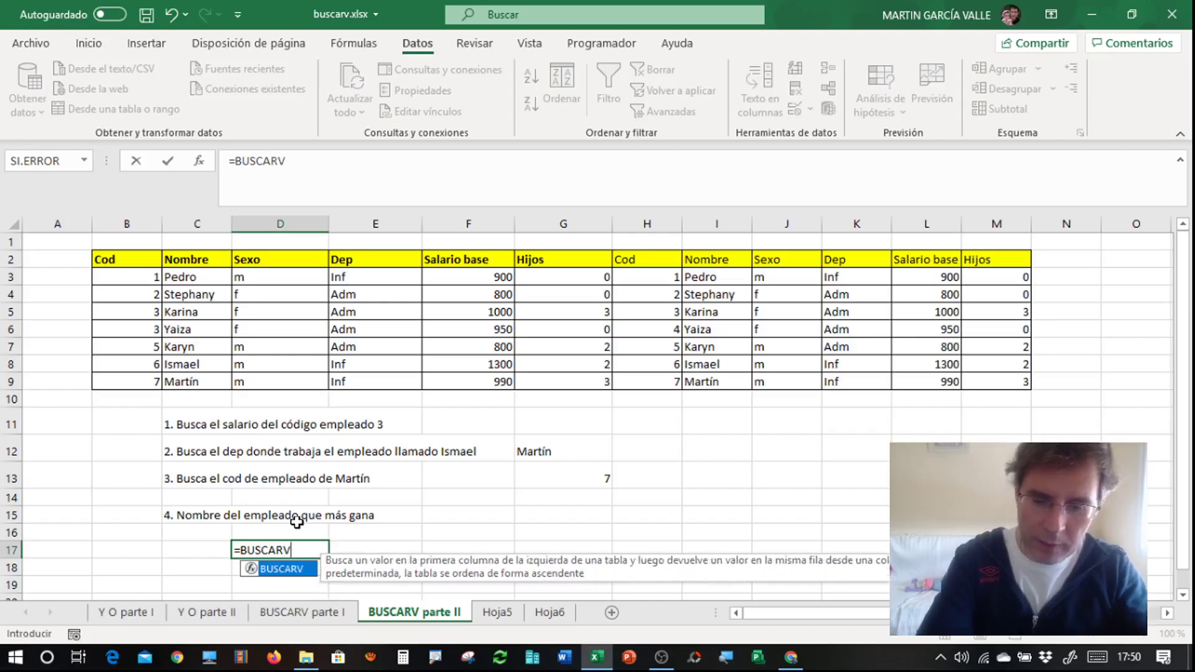
type("(")
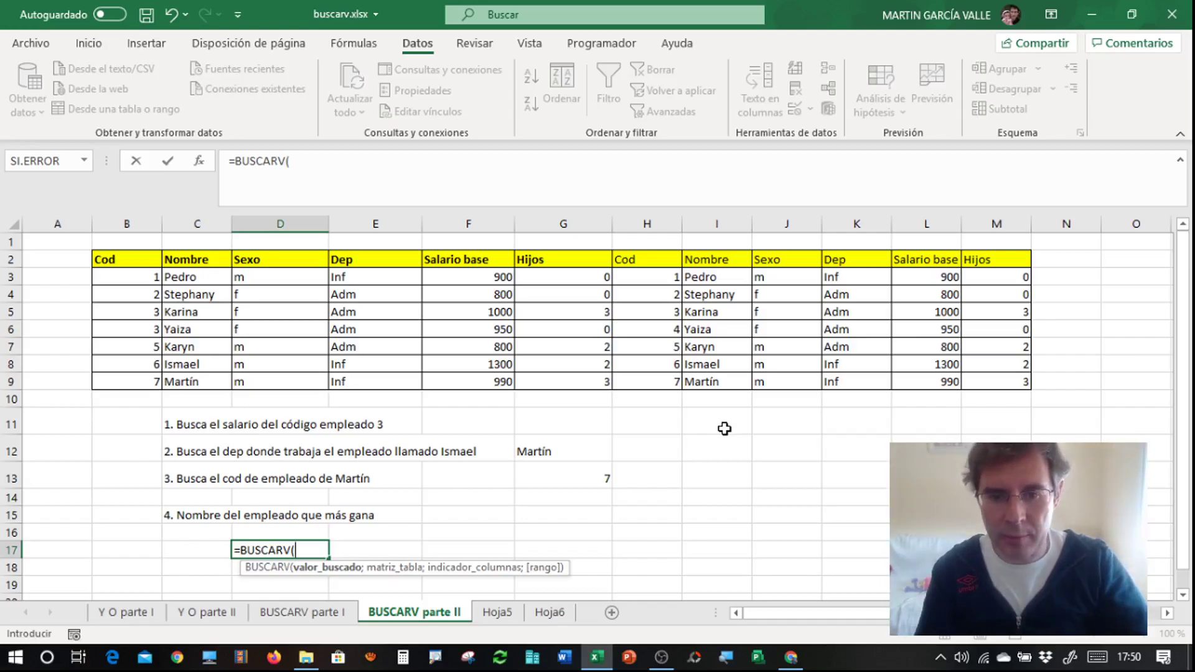
type("MA")
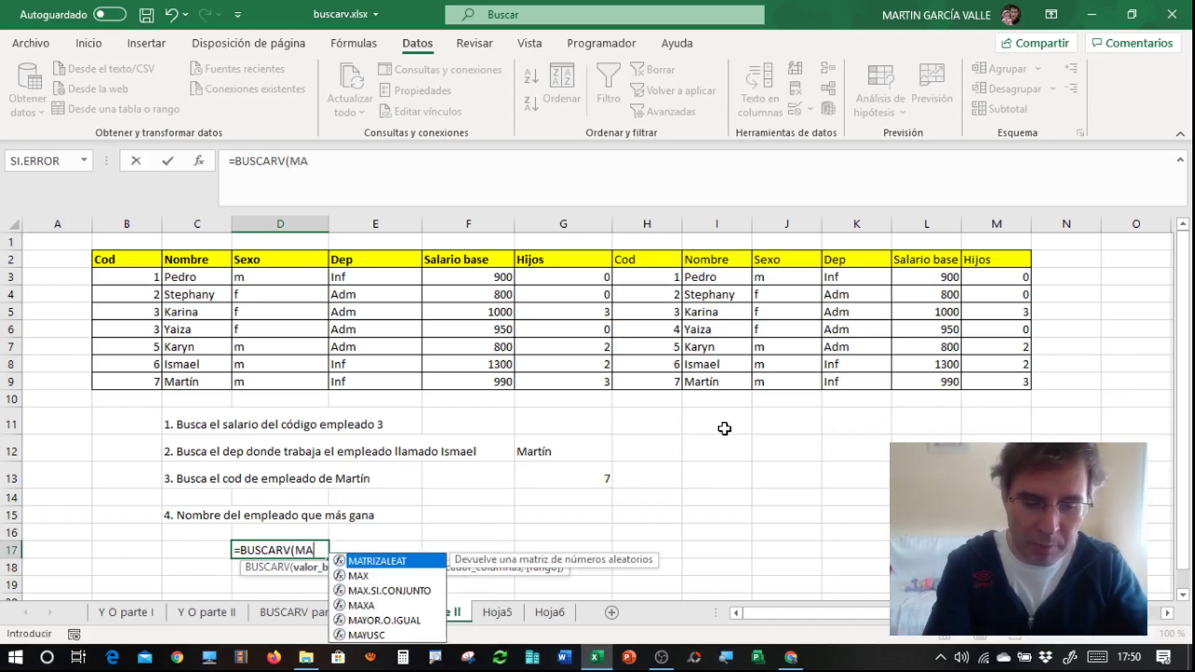
type("X(")
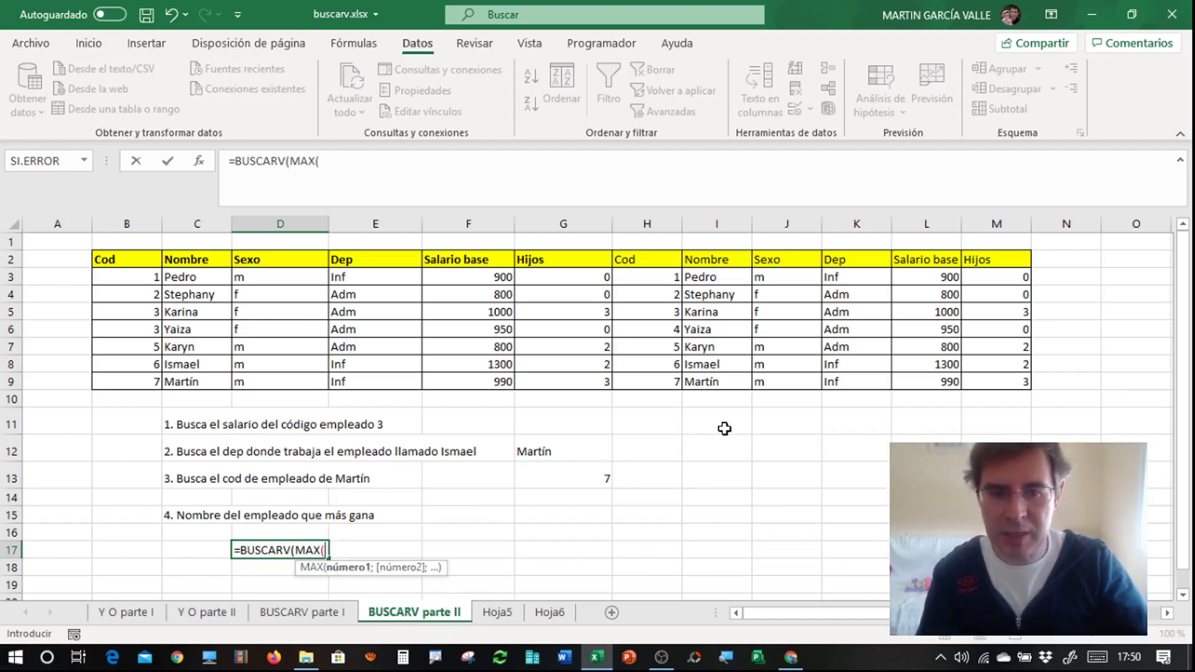
left_click_drag(464, 276, 468, 375)
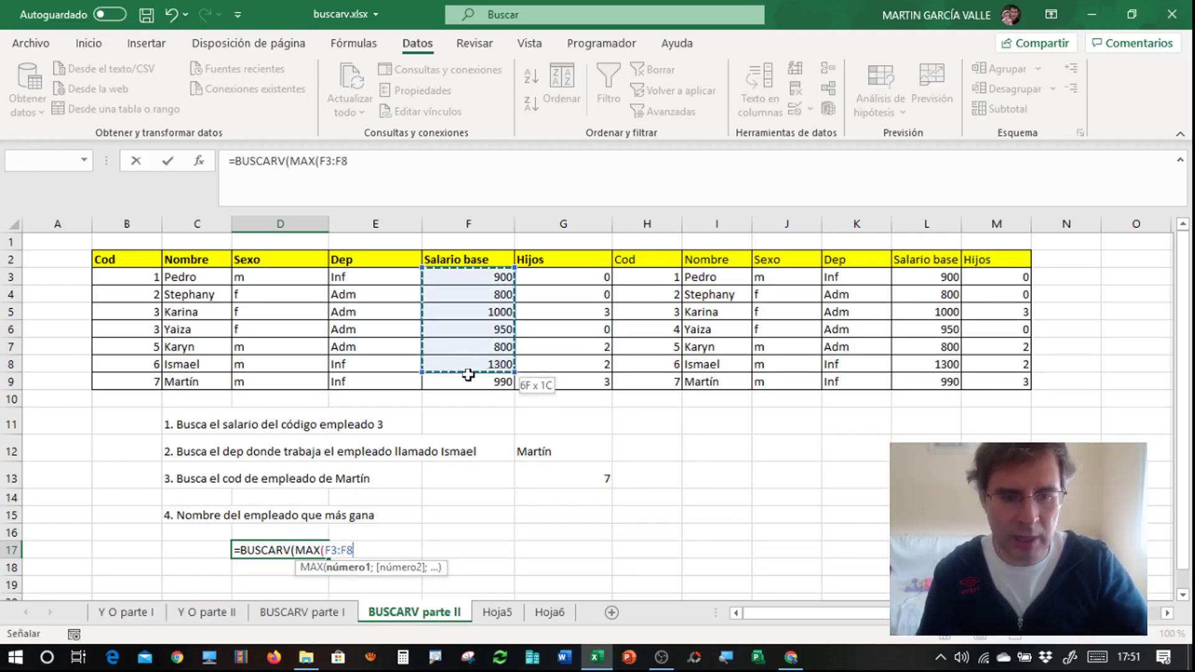
type(")")
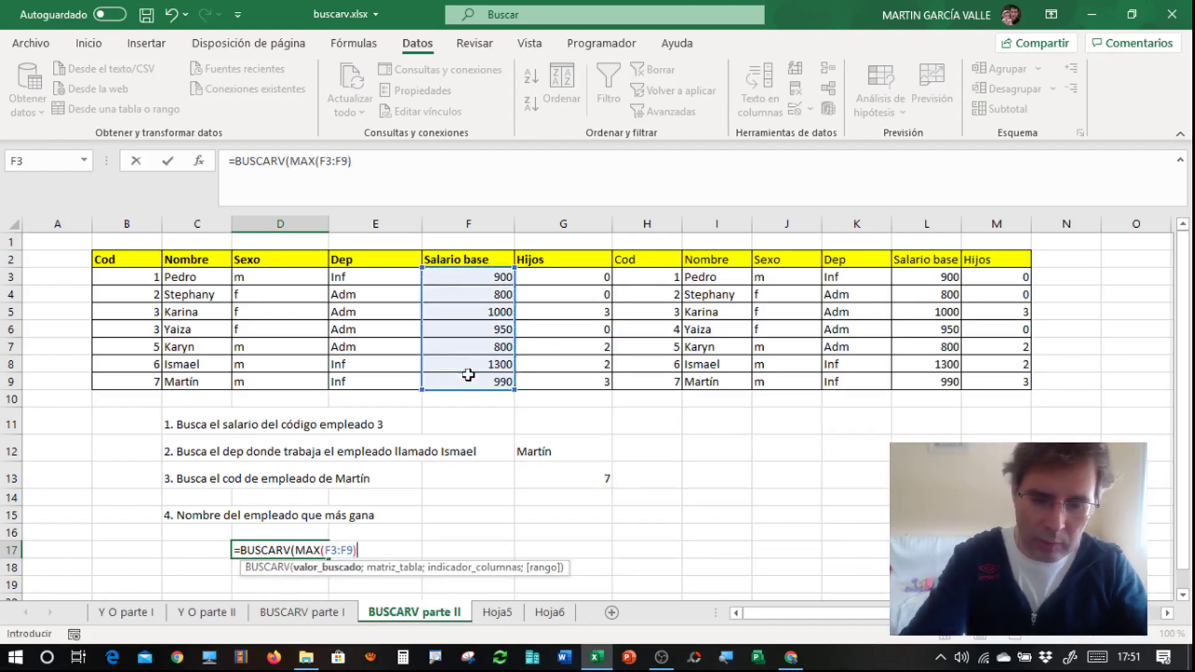
type(";")
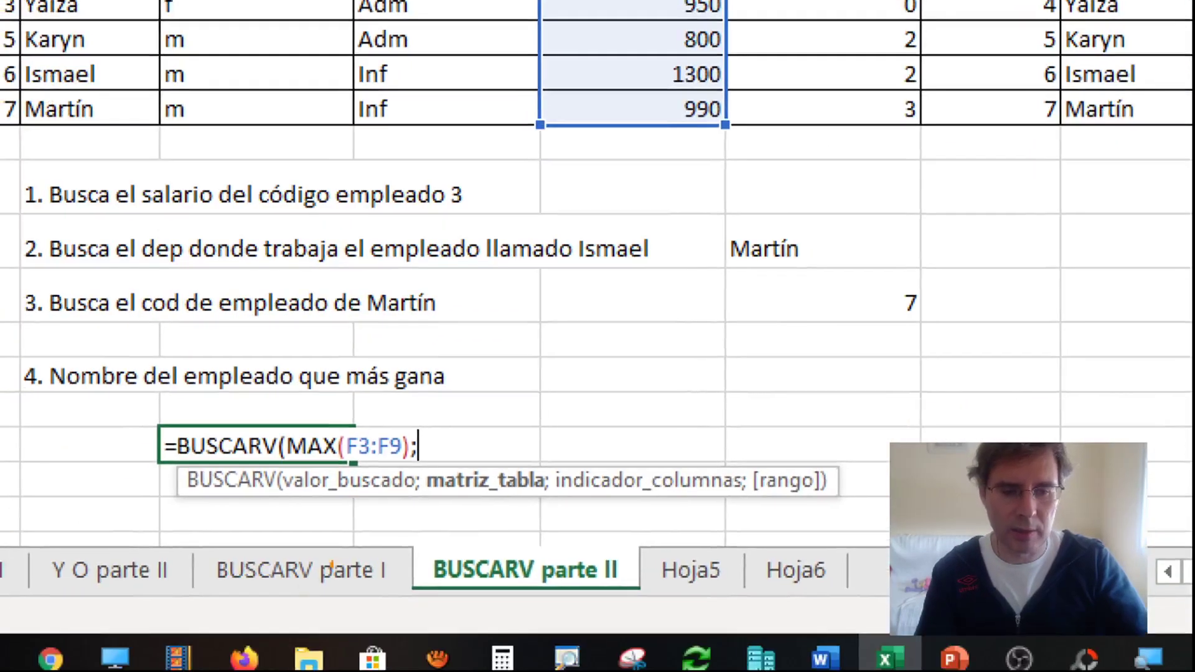
left_click_drag(291, 403, 370, 402)
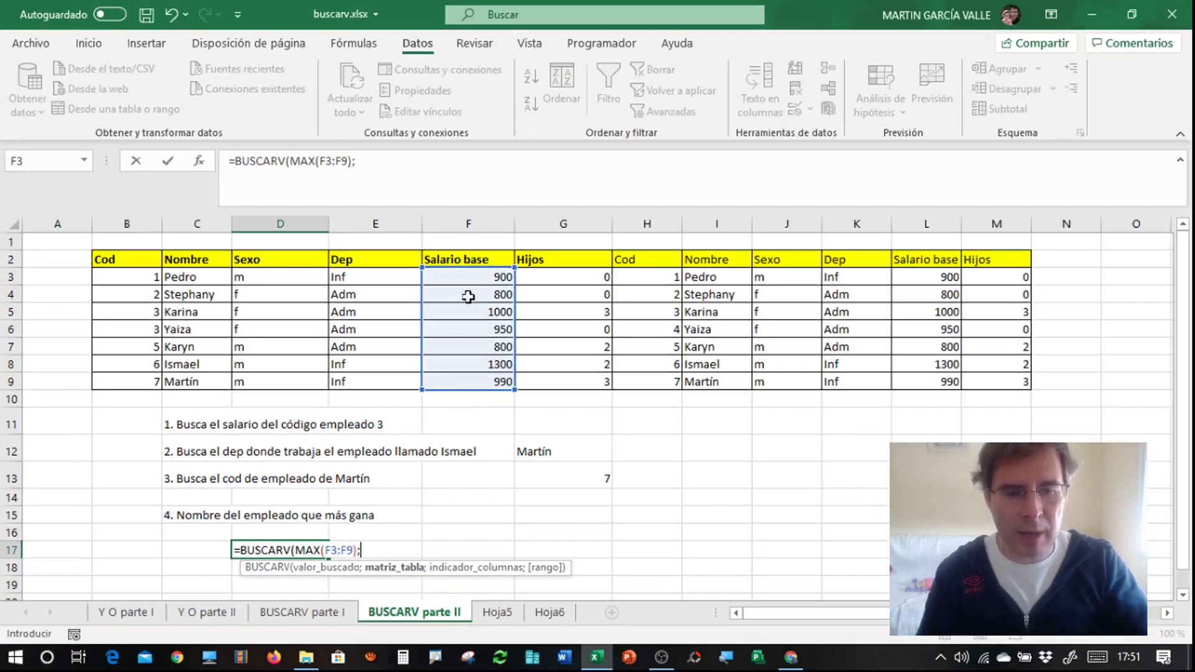
mouse_move(471, 278)
left_mouse_down()
mouse_move(882, 373)
mouse_move(1003, 381)
left_mouse_up()
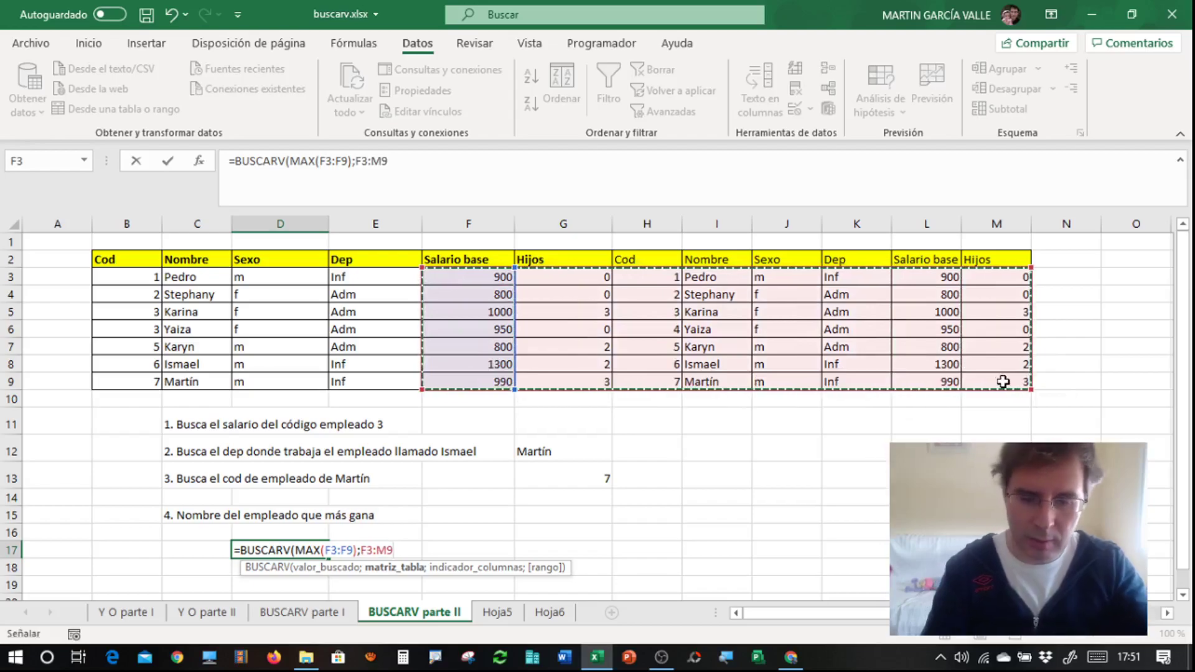
Counting from Salario base, take Nombre as column 4 and finish D17 with ;4;FALSO) to return Ismael.
type(";")
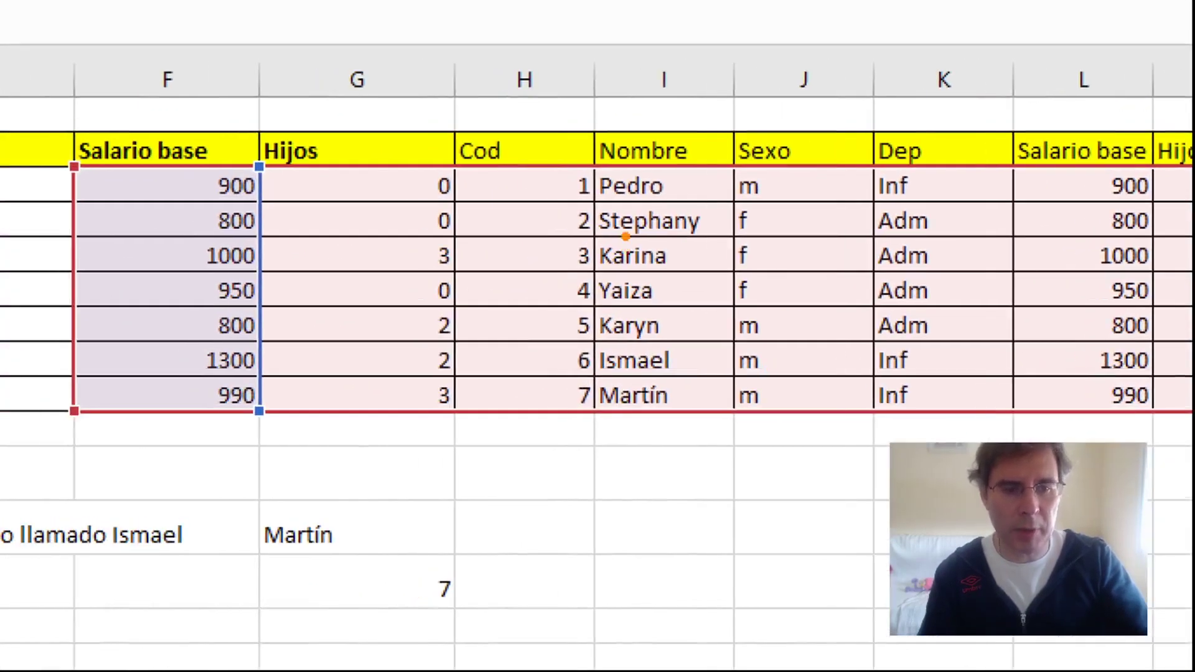
left_click_drag(167, 219, 183, 304)
mouse_move(290, 271)
left_mouse_down()
mouse_move(341, 266)
mouse_move(395, 311)
left_mouse_up()
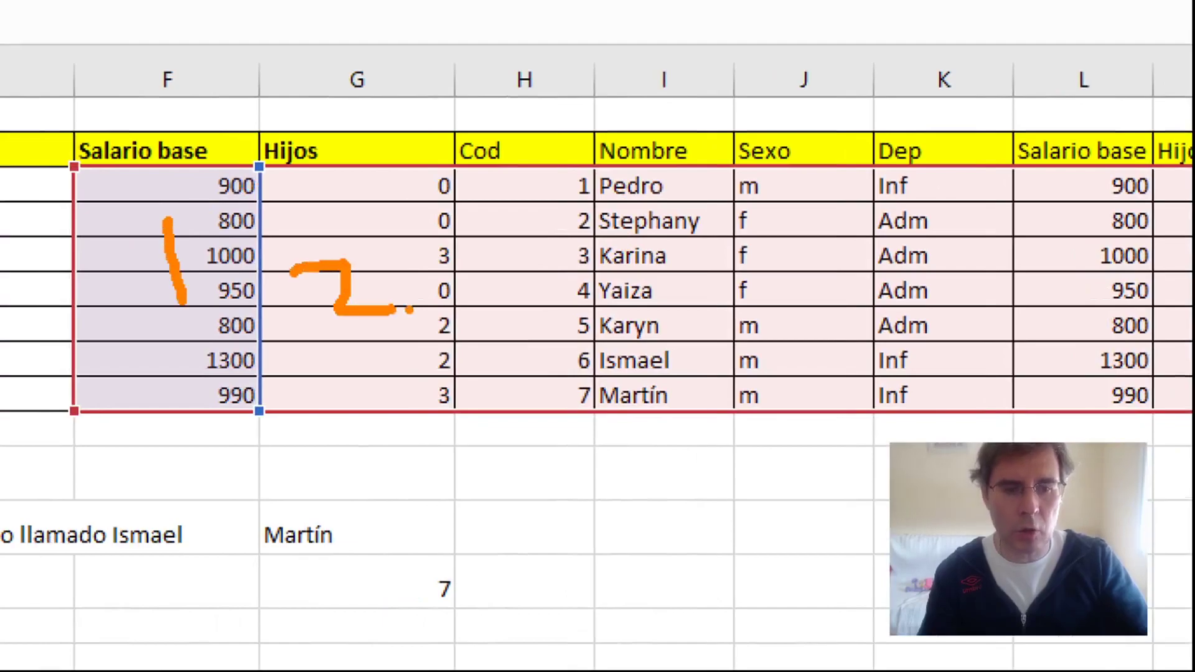
mouse_move(484, 265)
left_mouse_down()
mouse_move(531, 253)
mouse_move(515, 356)
left_mouse_up()
mouse_move(666, 221)
left_mouse_down()
mouse_move(704, 289)
mouse_move(701, 333)
left_mouse_up()
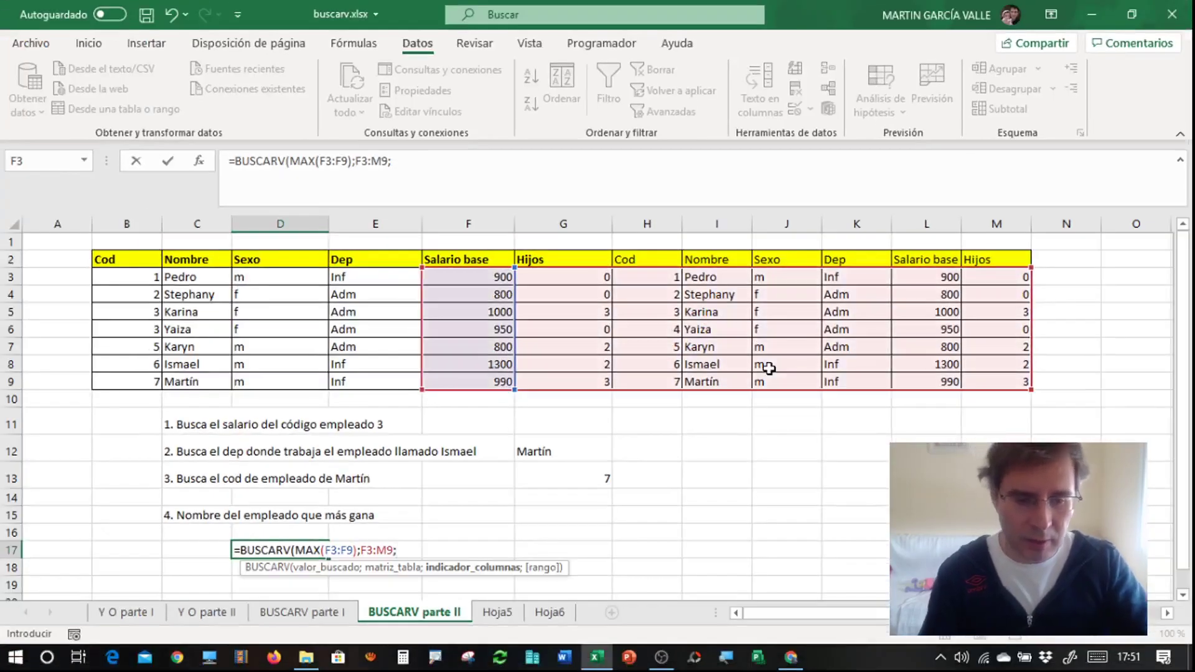
type("4;FALS")
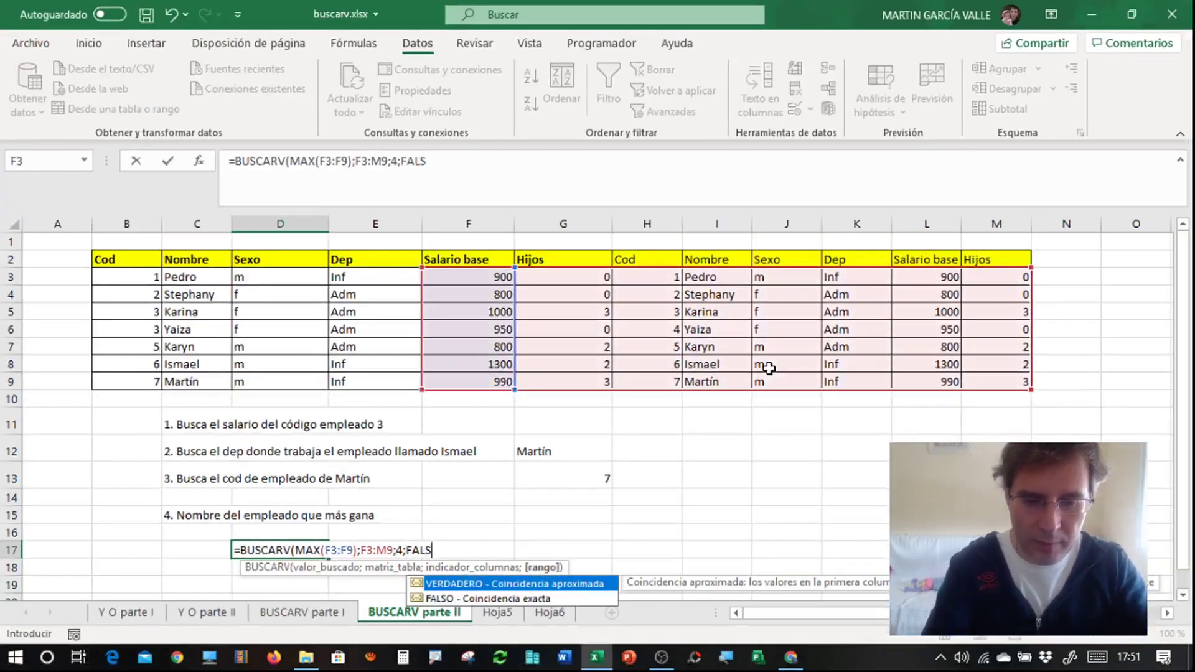
type("O)")
key("Return")
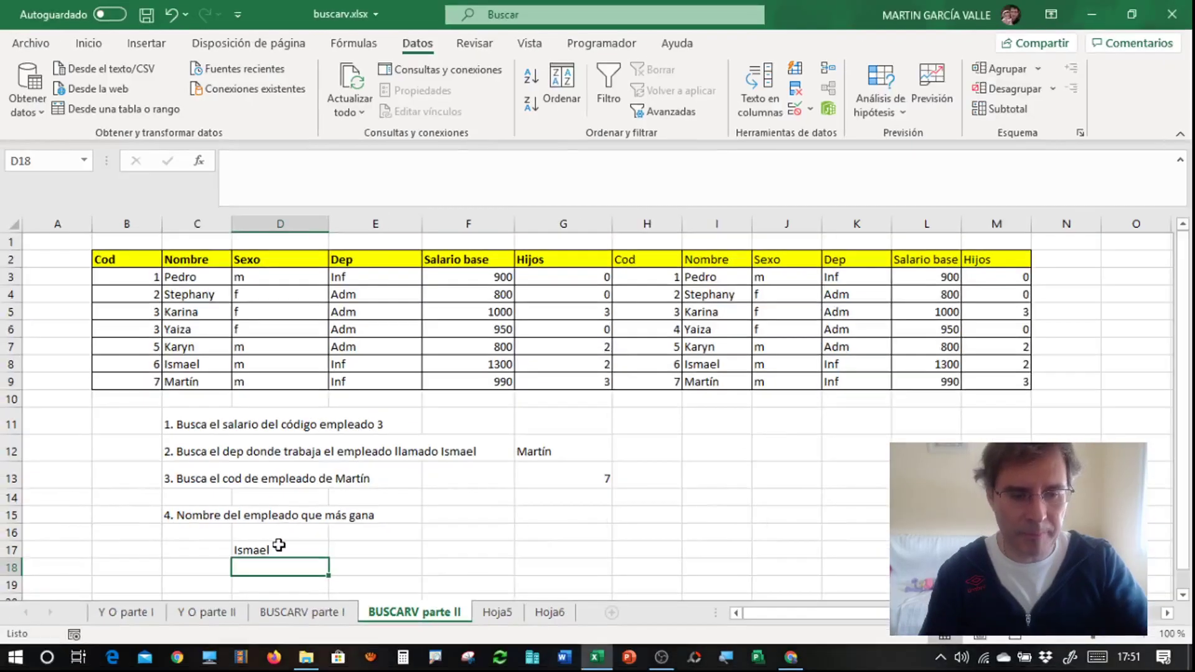
Review D17's formula =BUSCARV(MAX(F3:F9);F3:M9;4;FALSO), highlighting its MAX part.
double_click(279, 548)
left_click(279, 550)
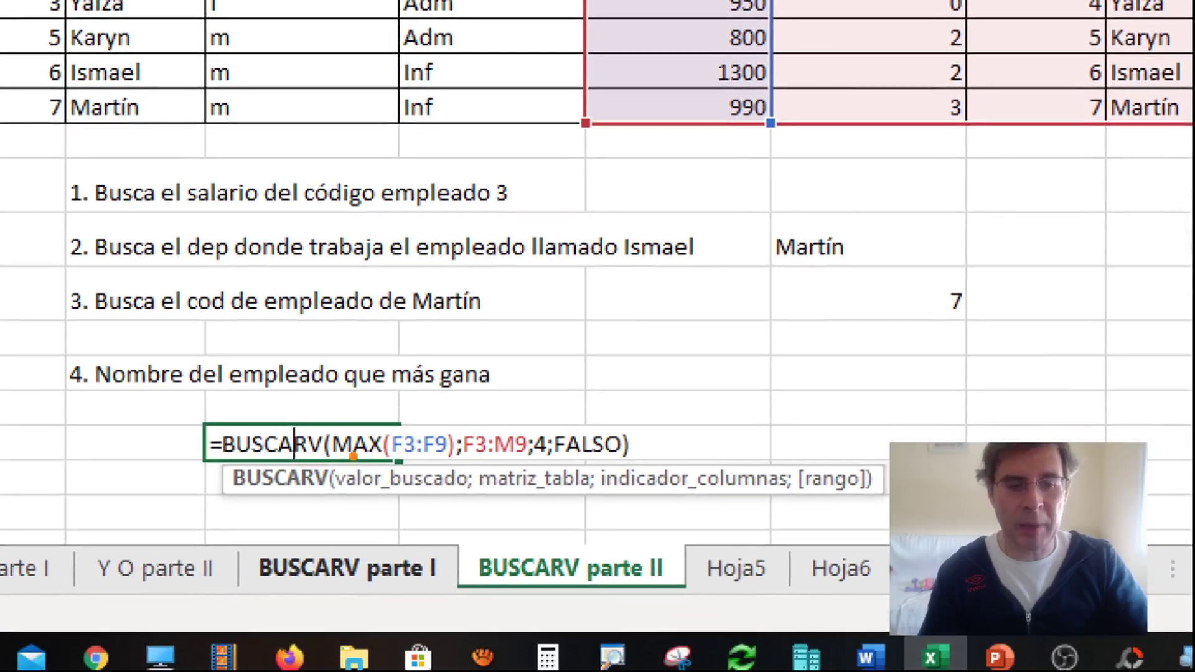
left_click_drag(348, 416, 406, 417)
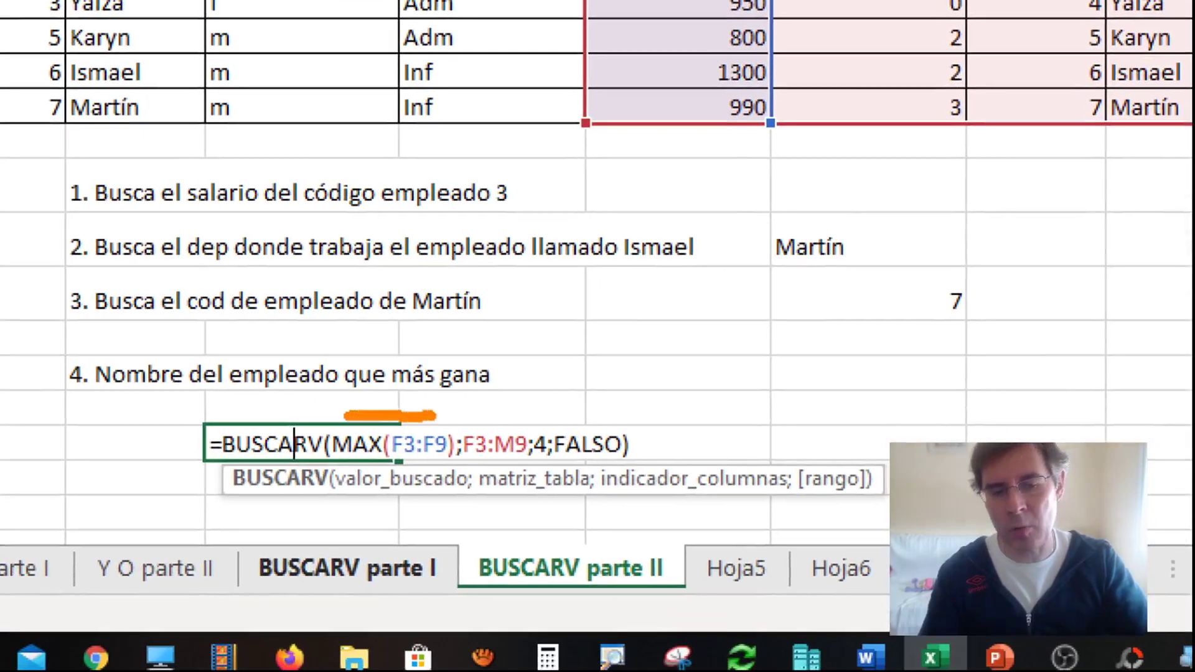